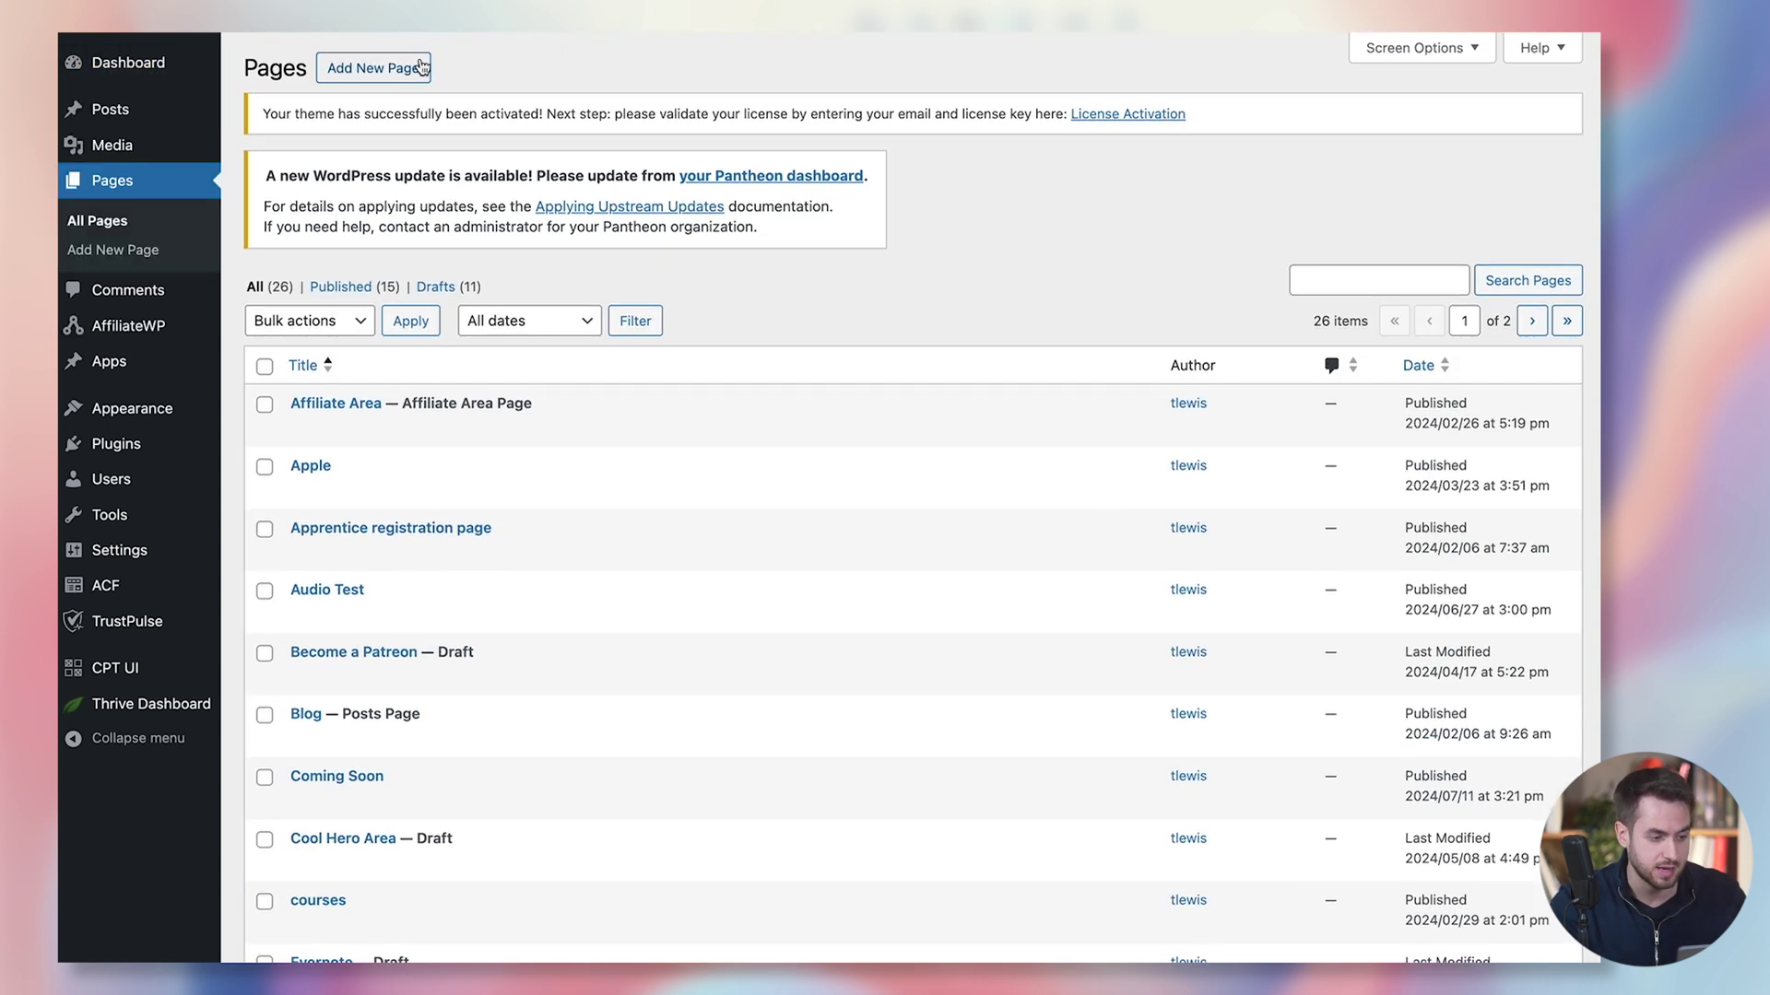
Step: Create a new page titled 'Landing Page in 10 mins', save it as a draft, and launch Thrive Architect
{"action": "left_click", "coordinate": [420, 67]}
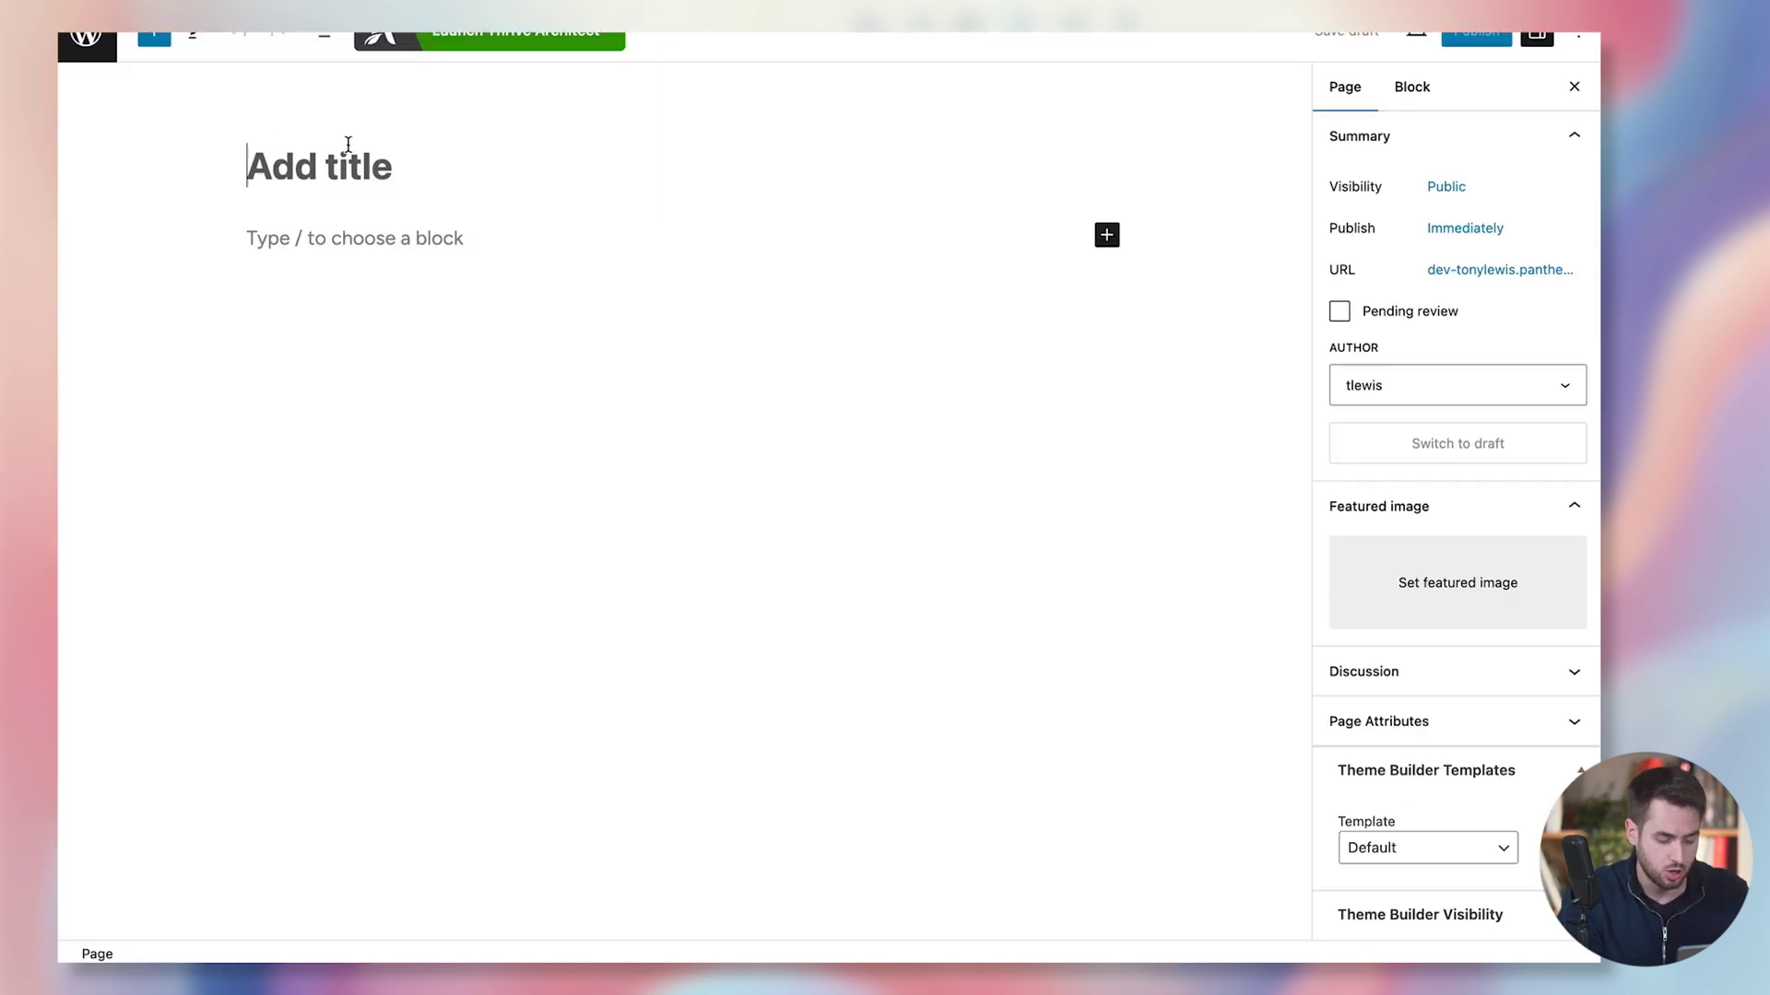
{"action": "type", "text": "Landing P"}
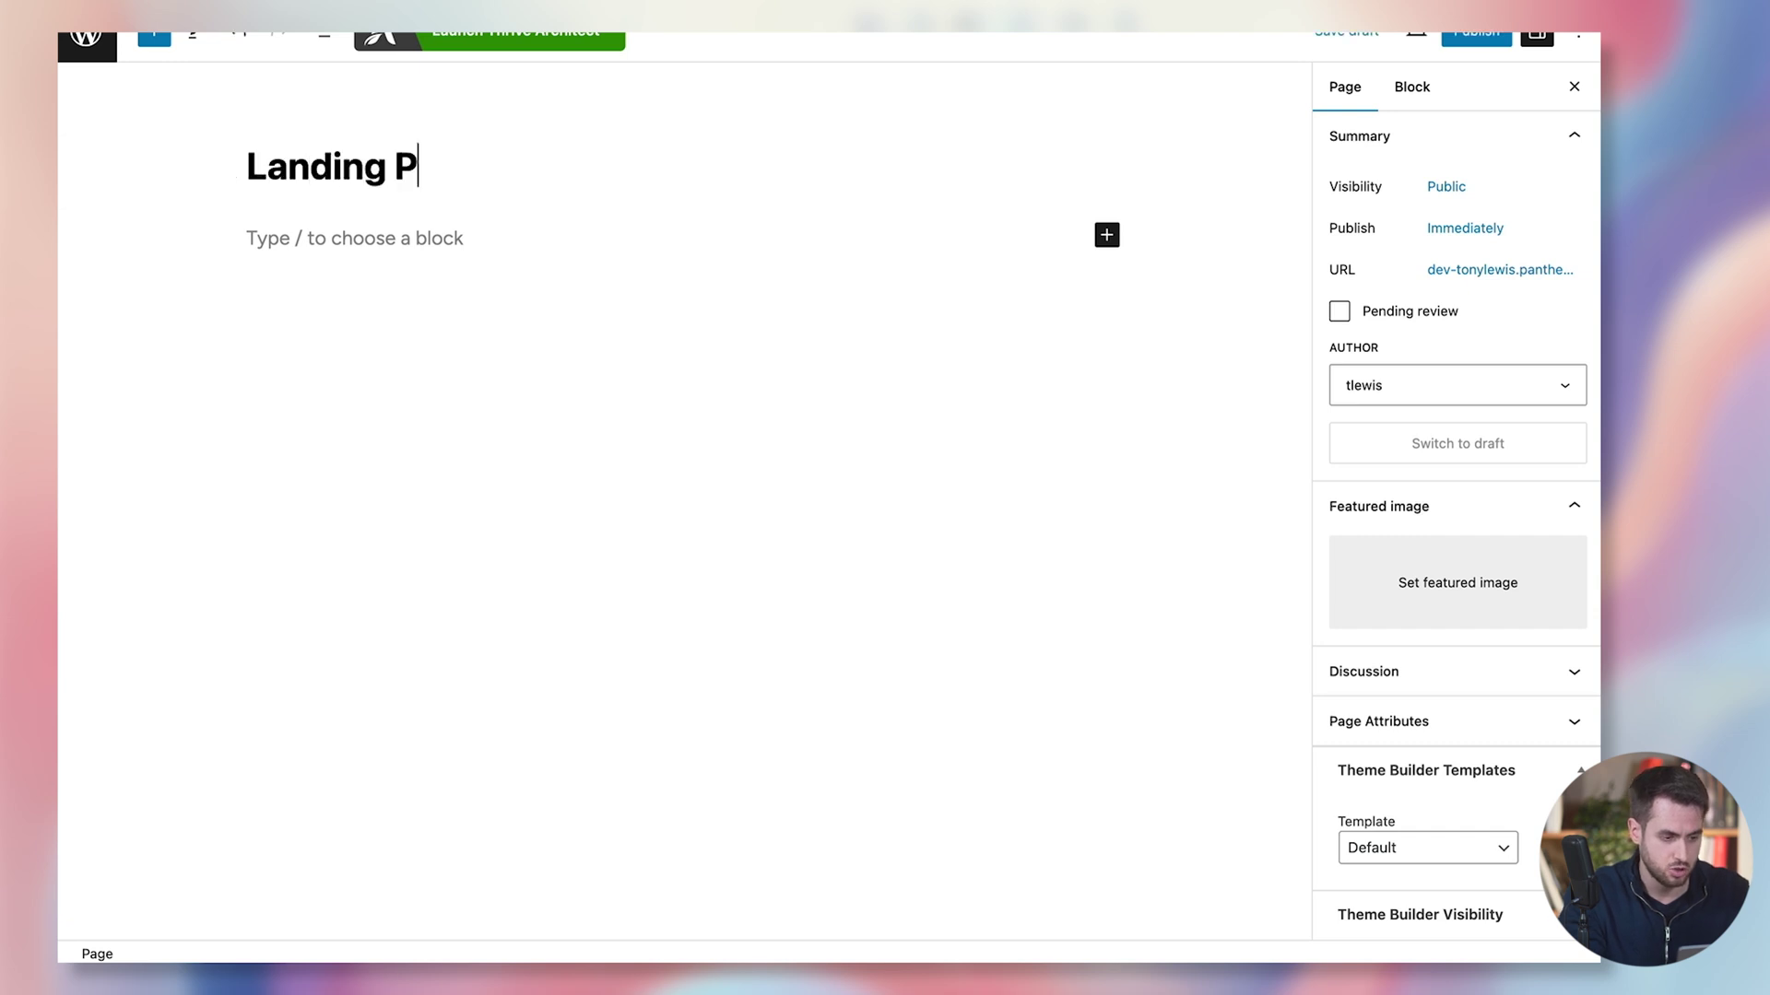
{"action": "type", "text": "age in 10 mins"}
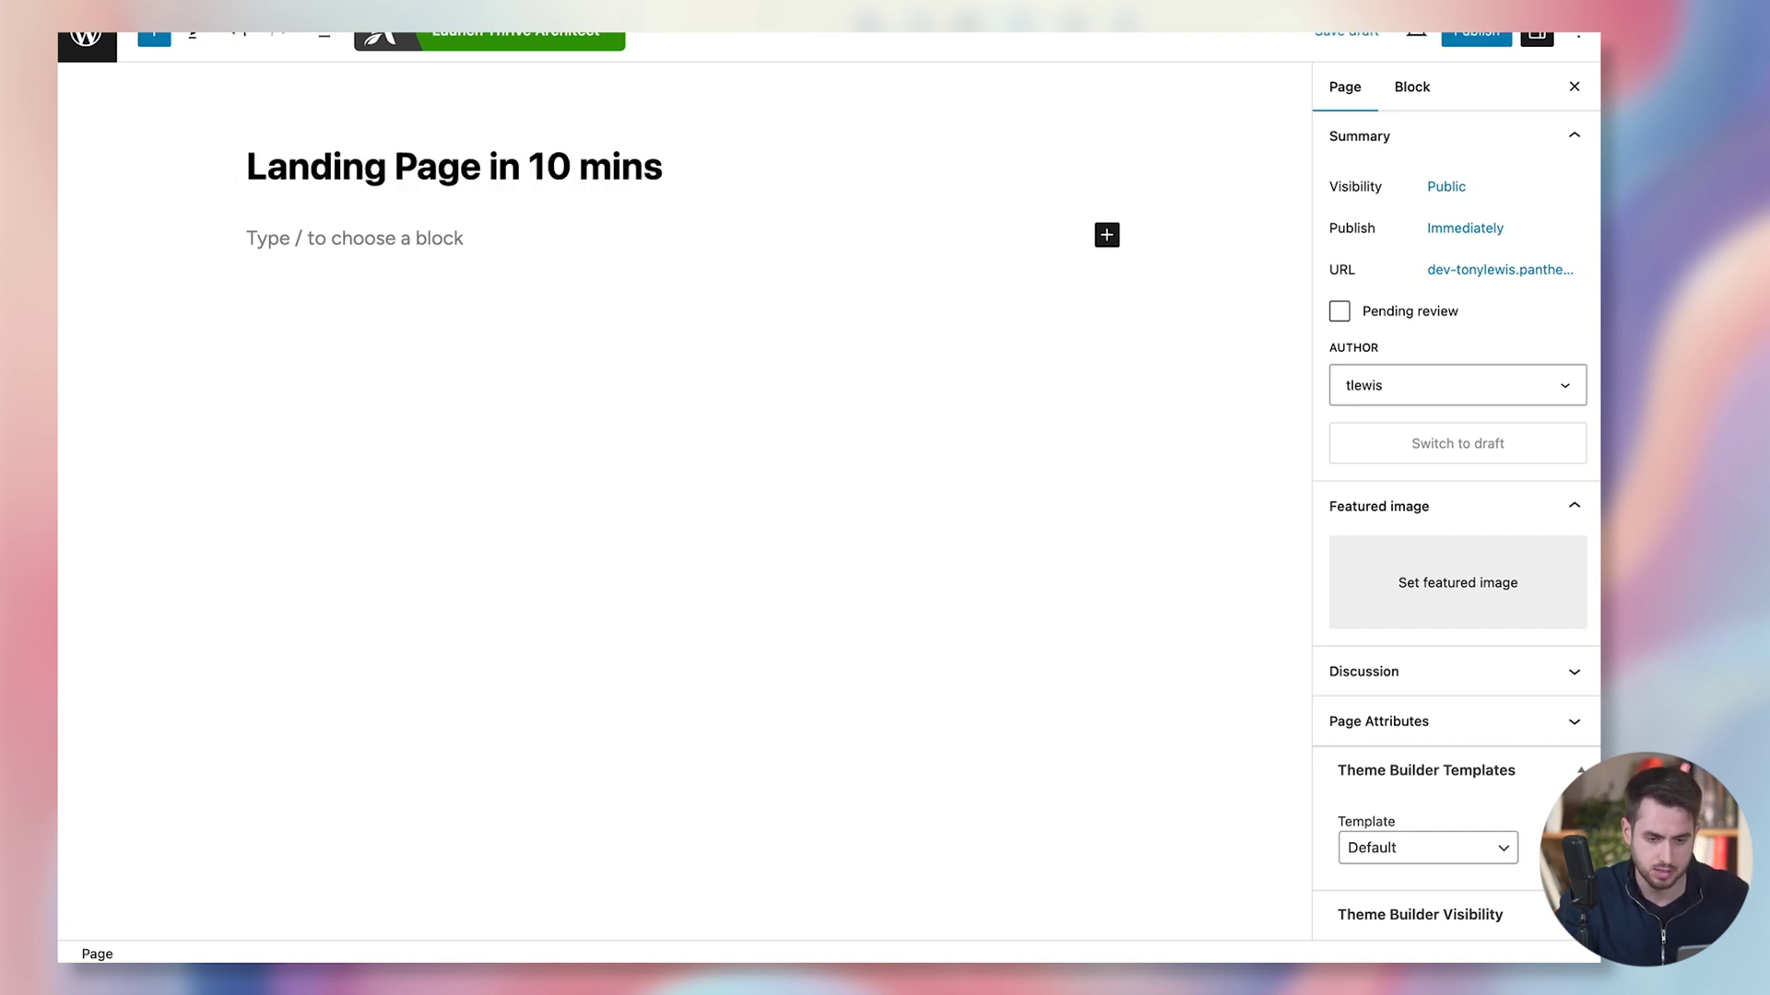
{"action": "left_click", "coordinate": [1357, 46]}
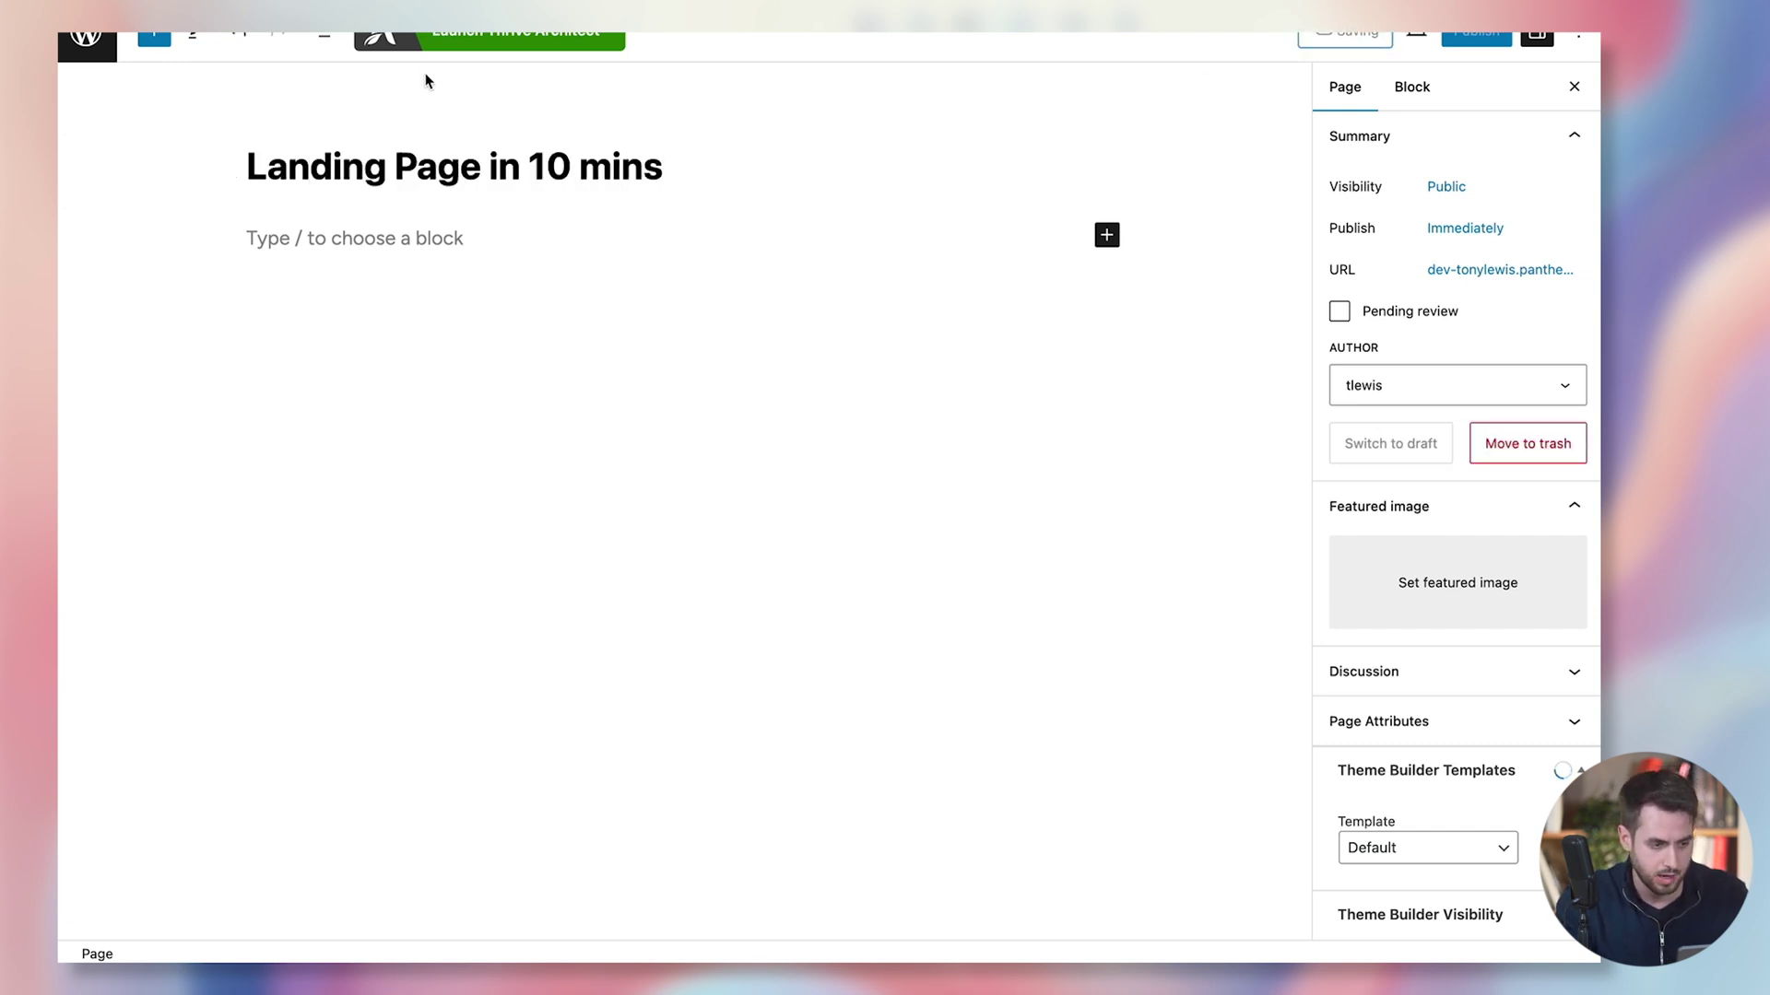
{"action": "left_click", "coordinate": [479, 41]}
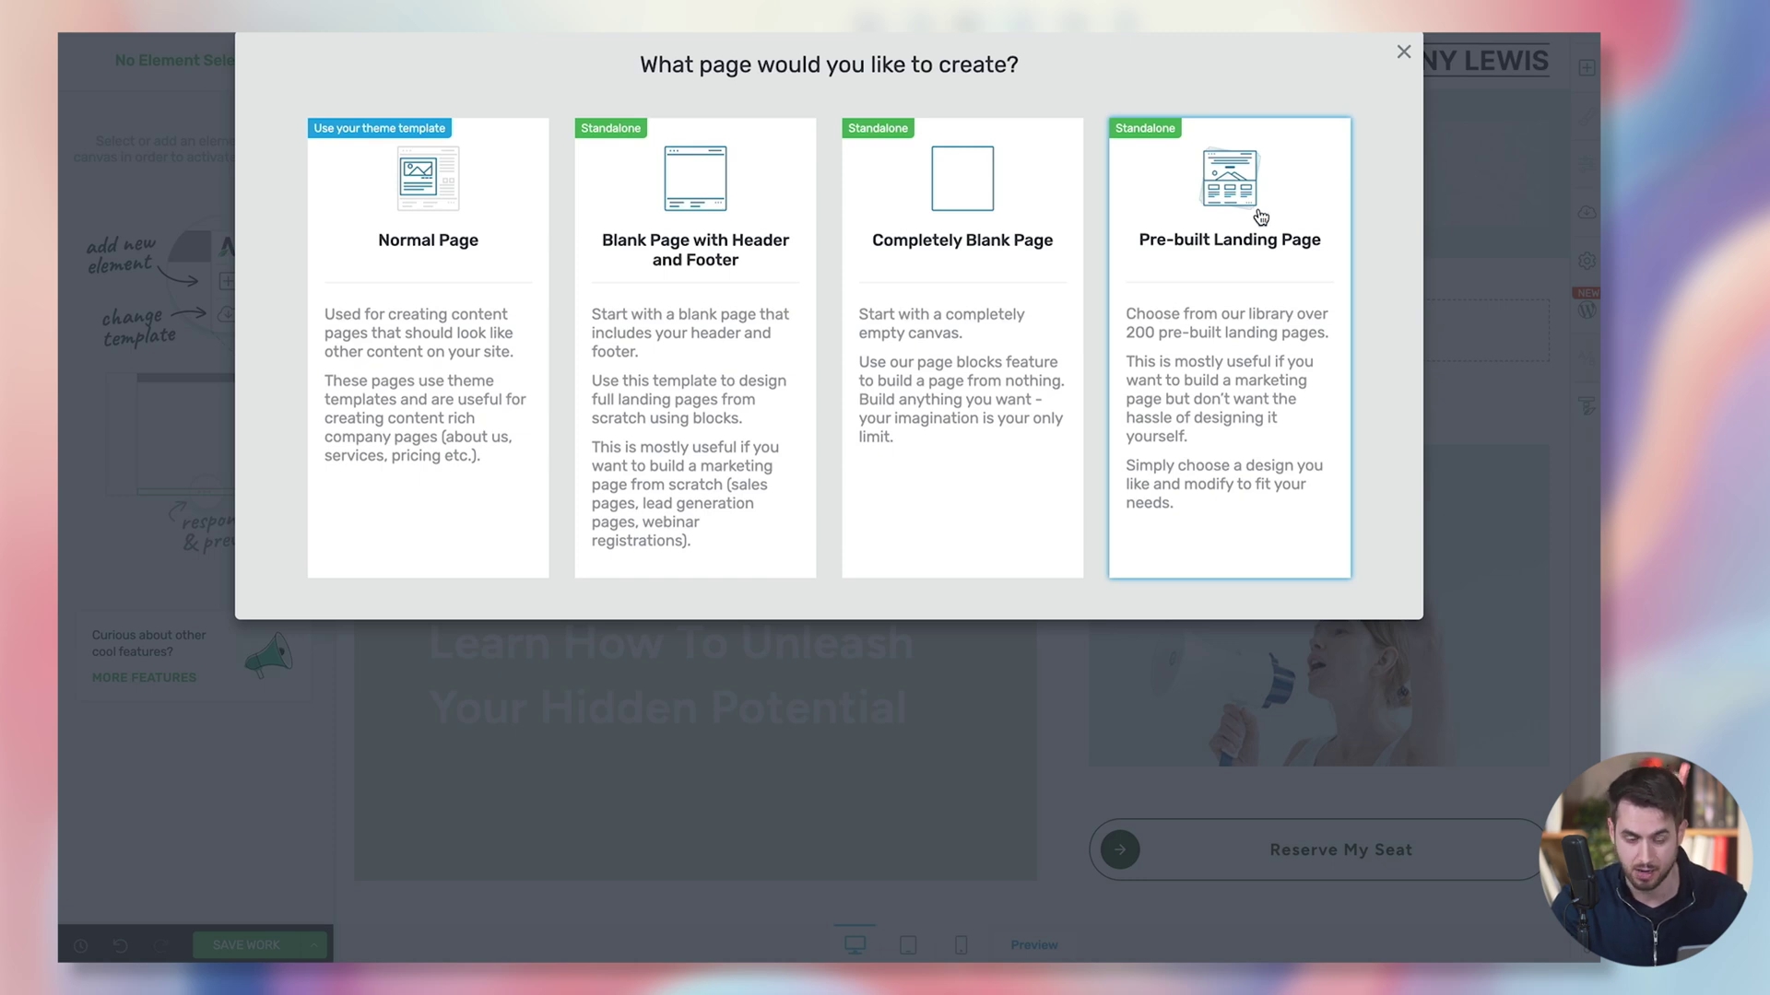
Step: Open the legacy pre-built landing pages, search 'bonus', and open the Bonus set
{"action": "left_click", "coordinate": [1260, 217]}
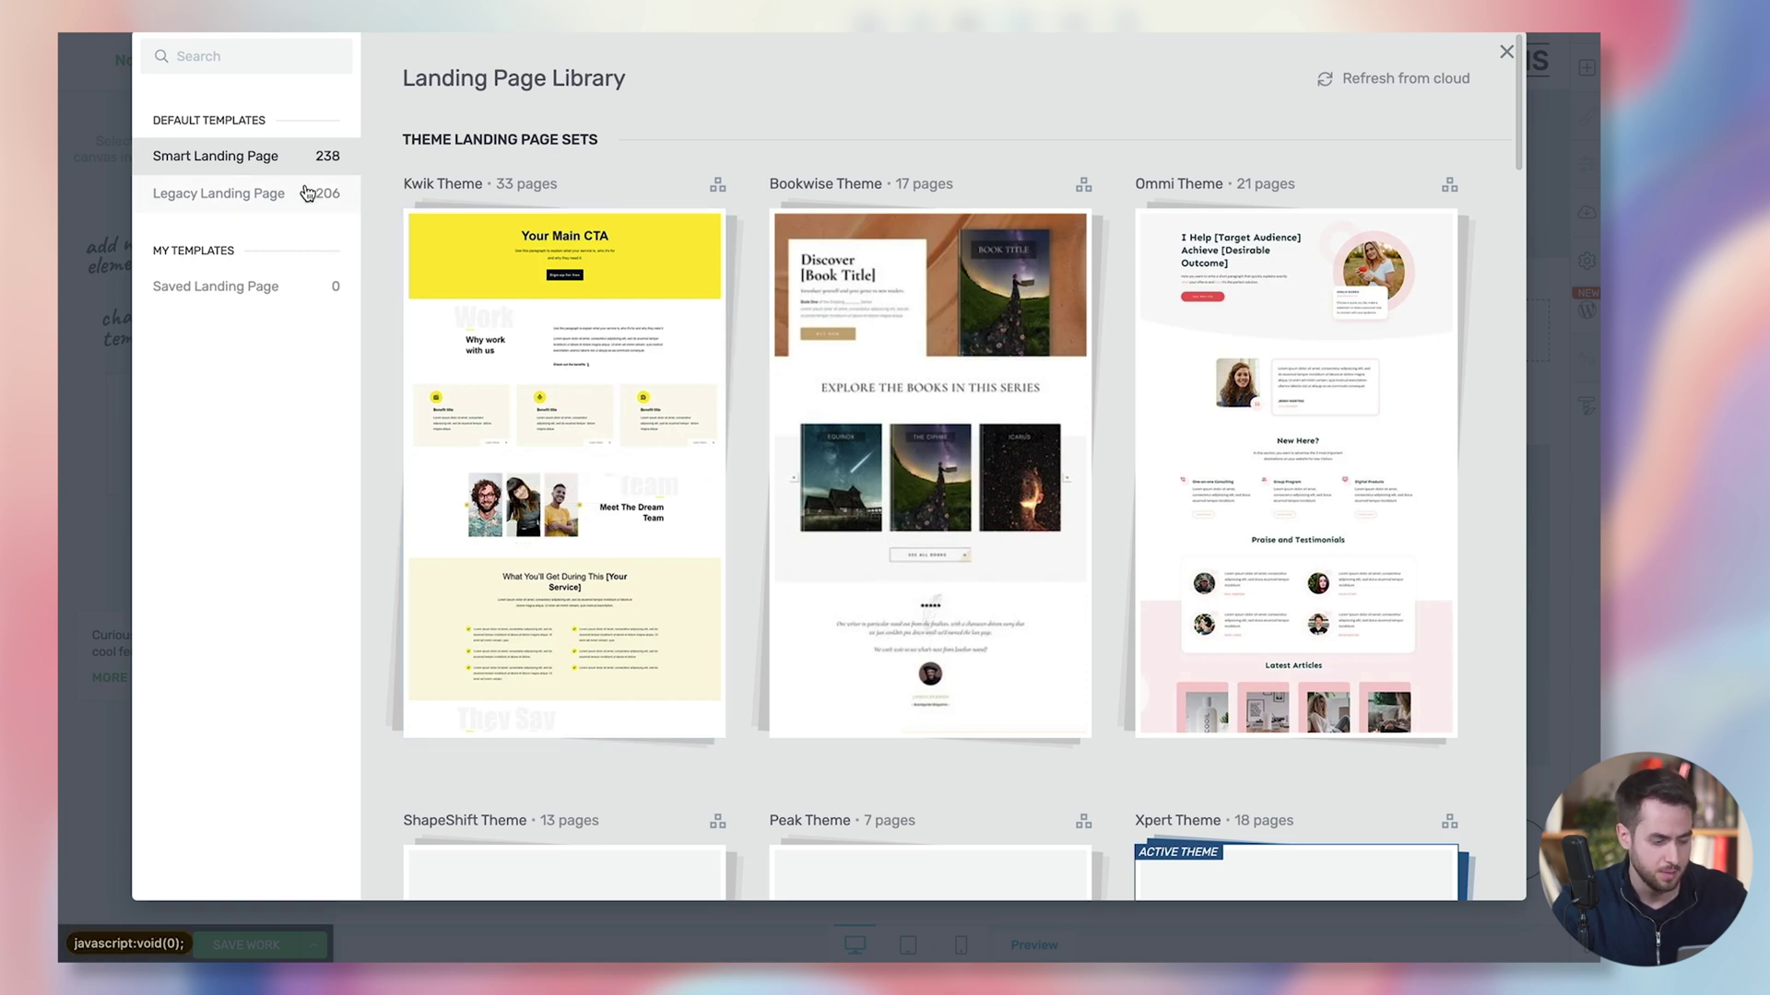
{"action": "left_click", "coordinate": [241, 194]}
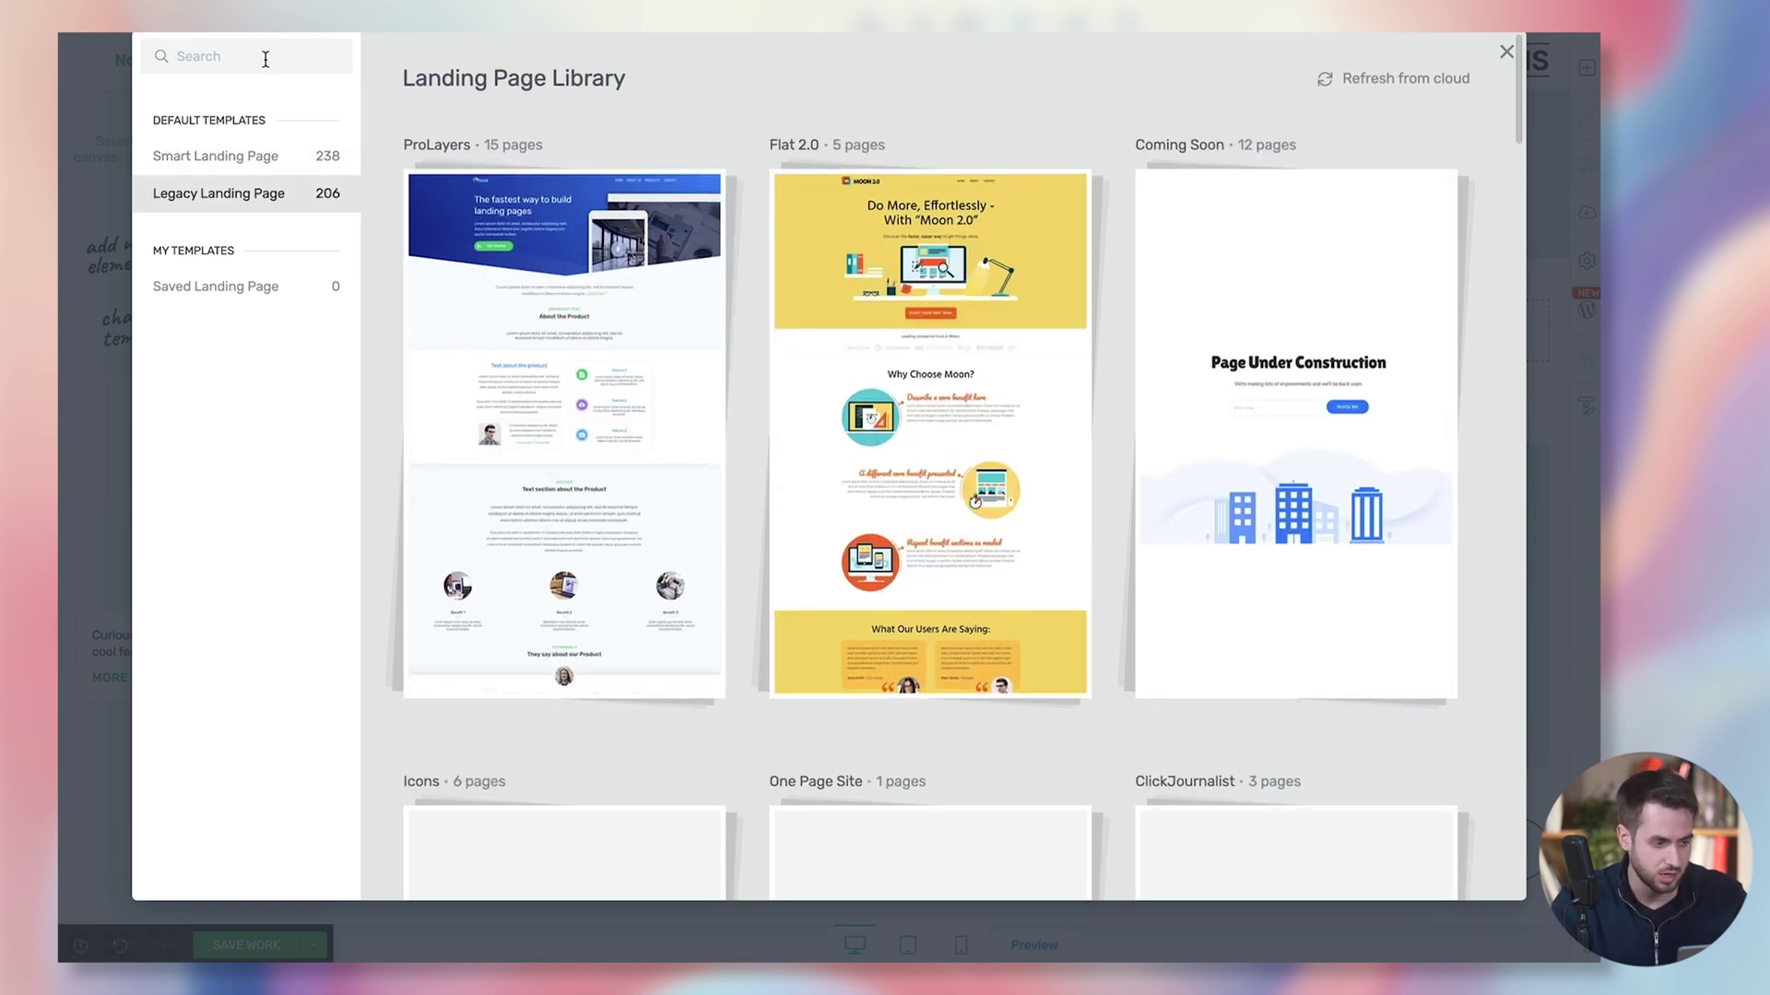
{"action": "type", "text": "bonu"}
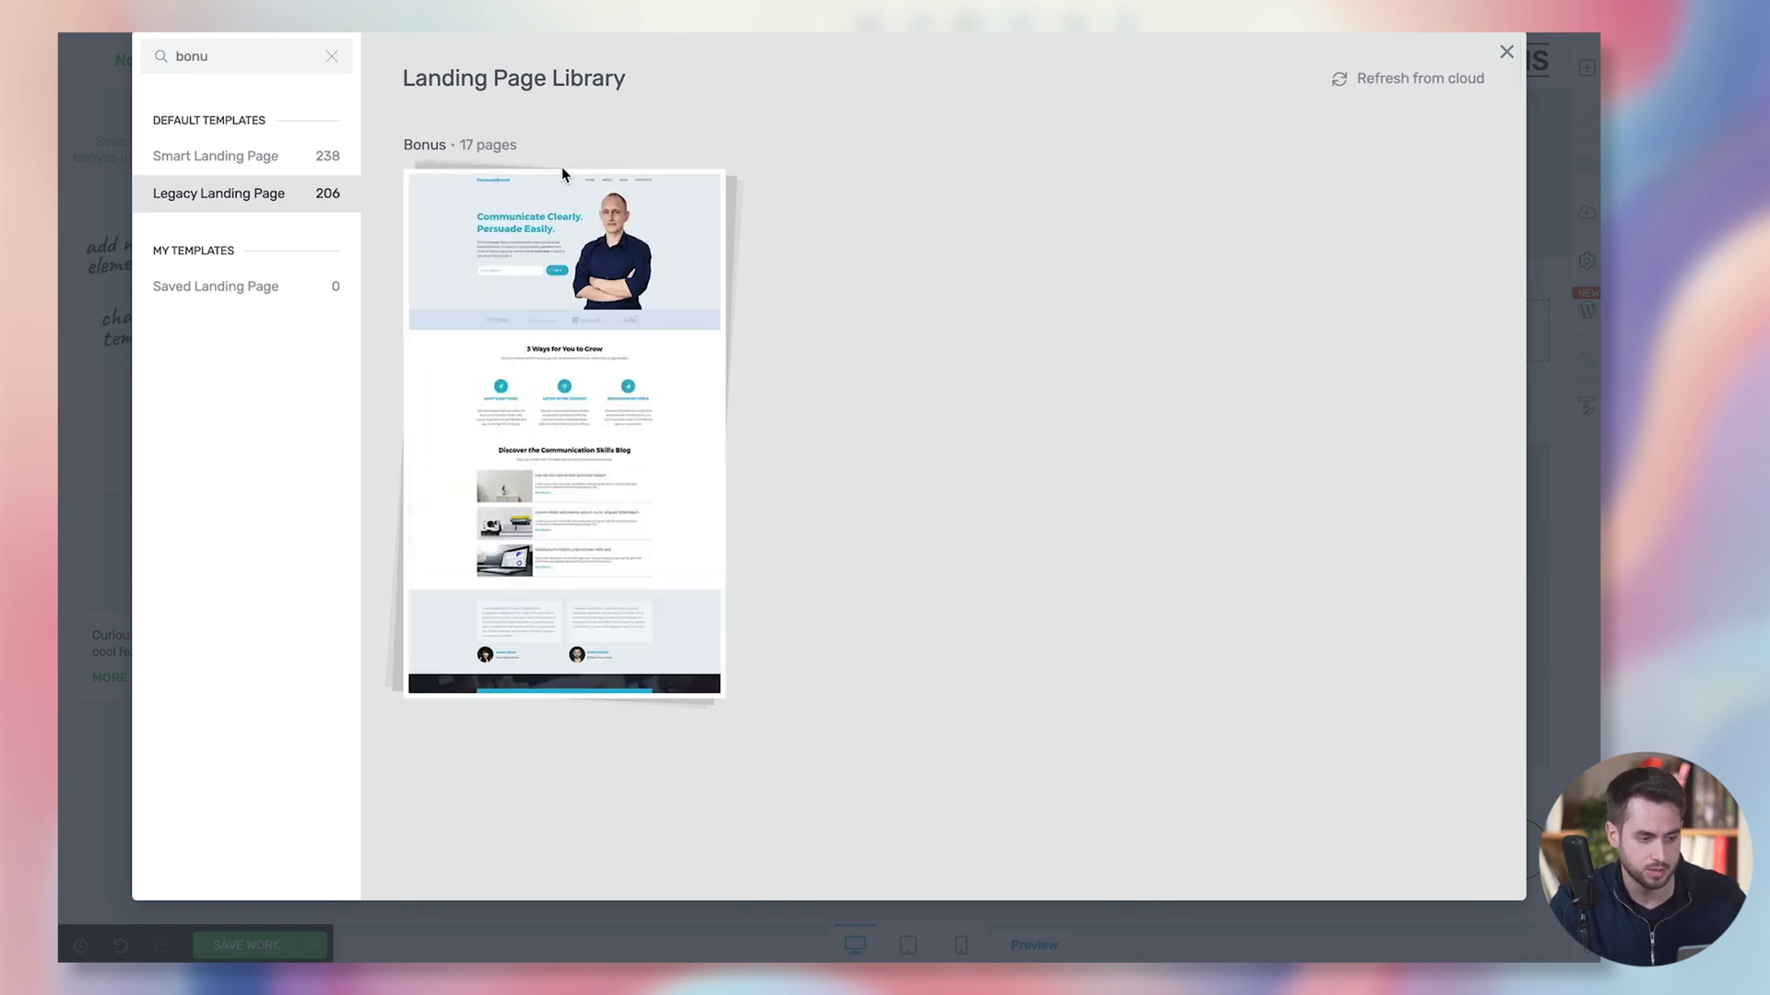
{"action": "mouse_move", "coordinate": [594, 247]}
{"action": "left_click", "coordinate": [594, 341]}
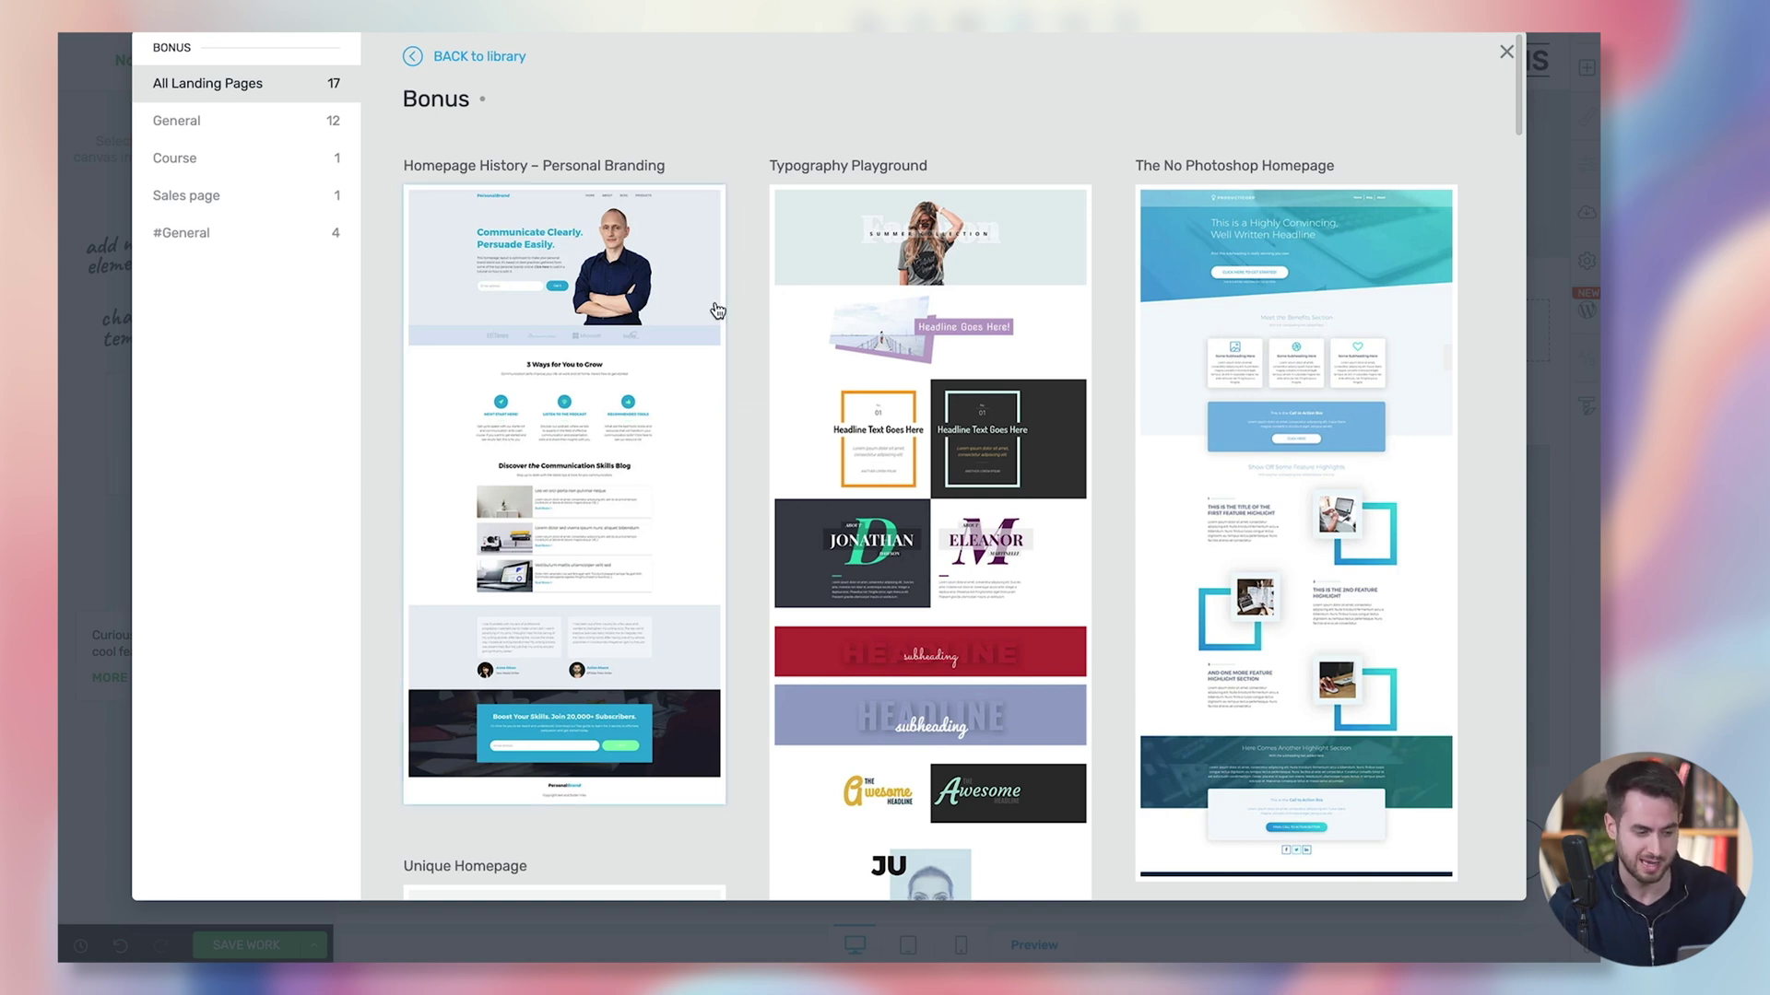
Step: Scroll through the Bonus set and choose Fancy Divider Example 02
{"action": "scroll", "coordinate": [718, 310], "scroll_direction": "down", "scroll_amount": 3}
{"action": "scroll", "coordinate": [717, 310], "scroll_direction": "down", "scroll_amount": 3}
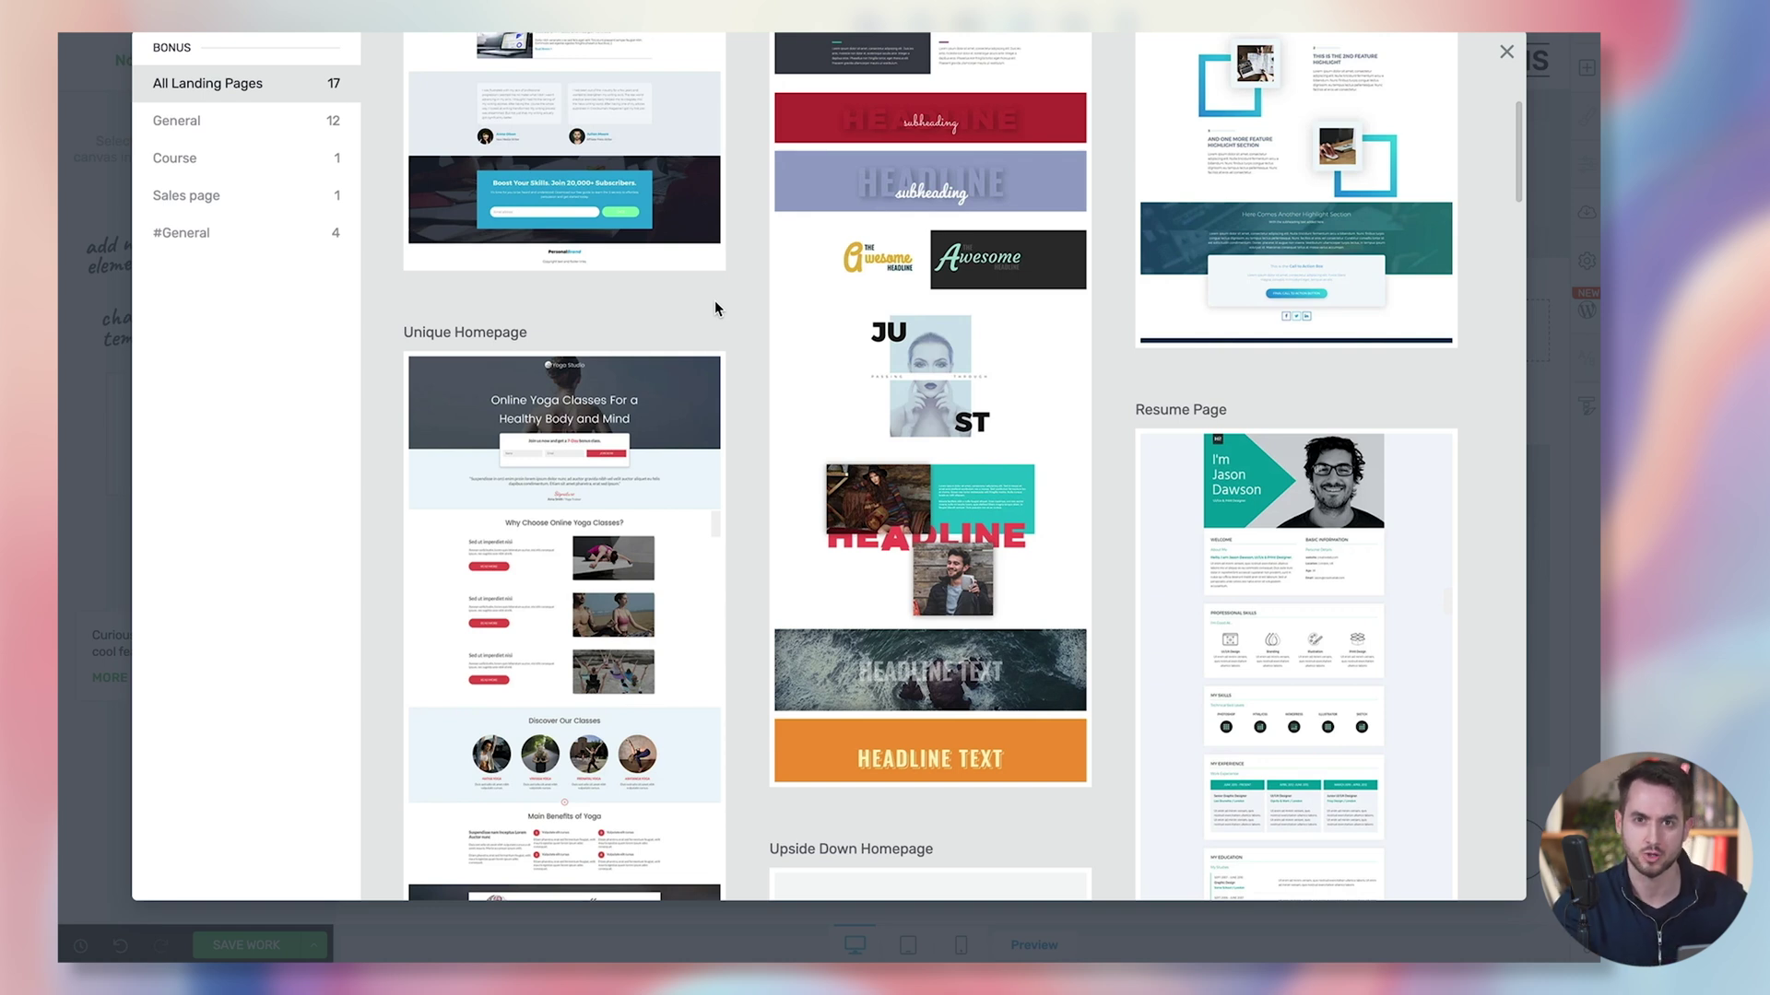
{"action": "scroll", "coordinate": [716, 300], "scroll_direction": "down", "scroll_amount": 3}
{"action": "scroll", "coordinate": [715, 304], "scroll_direction": "down", "scroll_amount": 9}
{"action": "scroll", "coordinate": [715, 308], "scroll_direction": "down", "scroll_amount": 1}
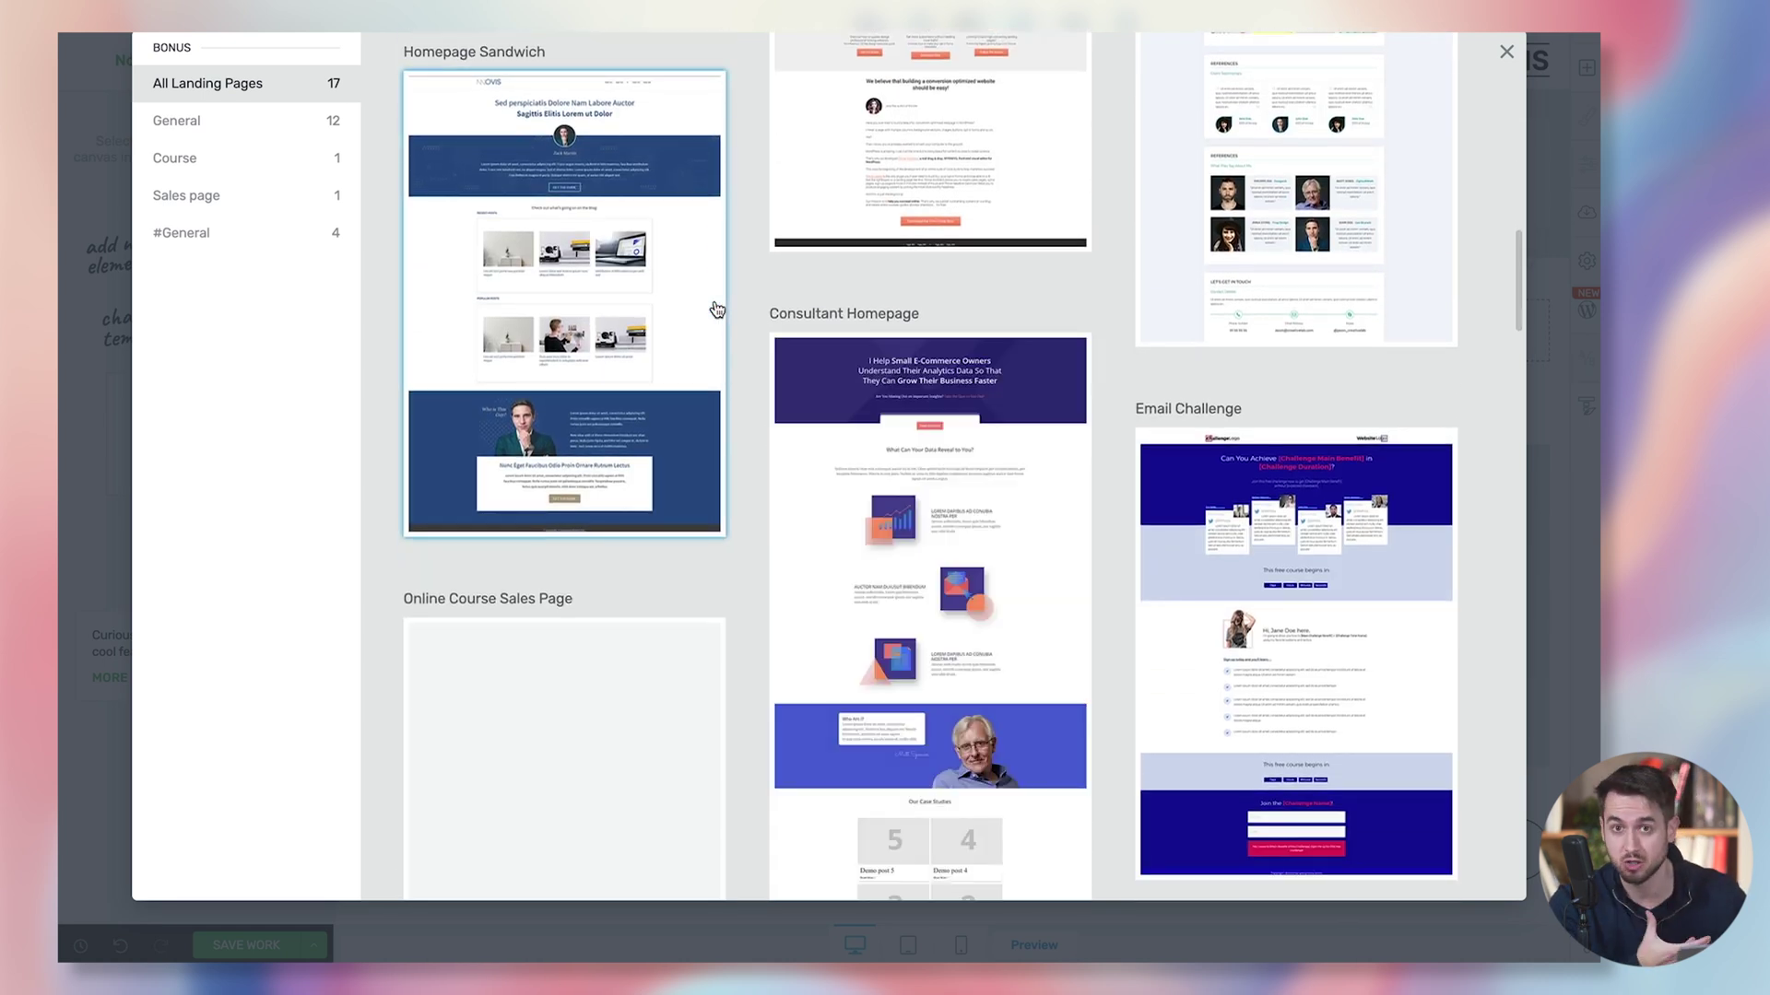
{"action": "scroll", "coordinate": [715, 309], "scroll_direction": "down", "scroll_amount": 8}
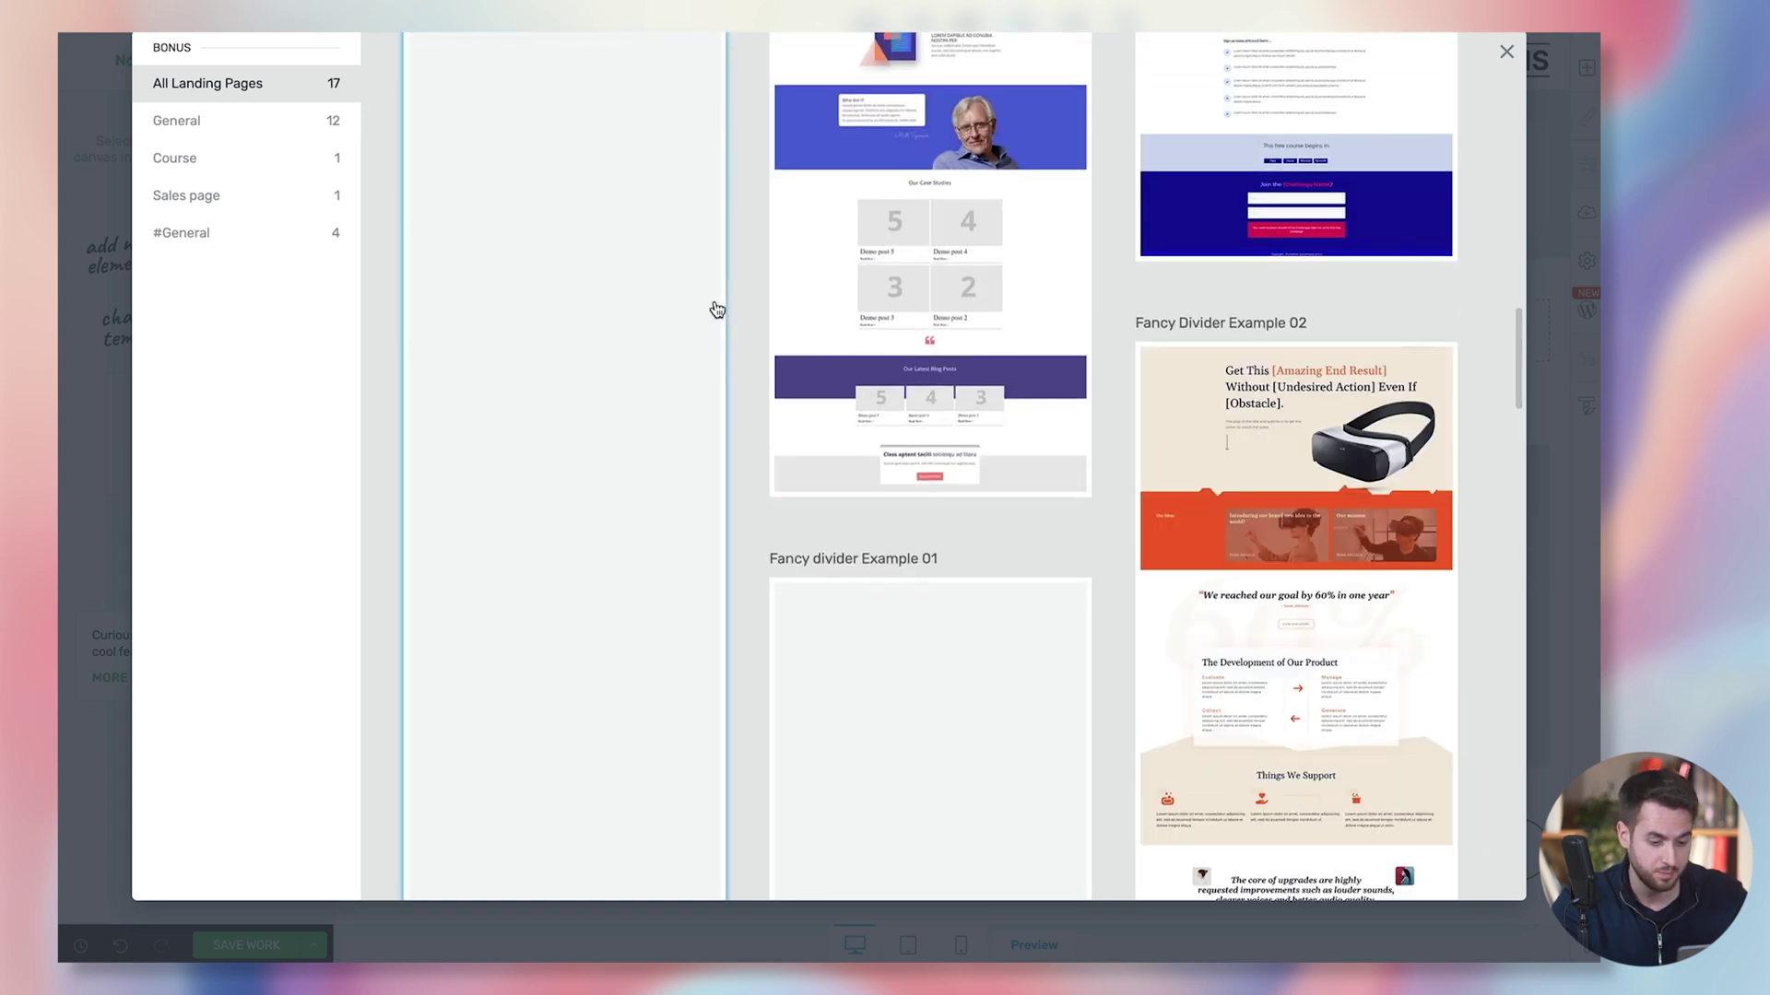
{"action": "scroll", "coordinate": [730, 328], "scroll_direction": "down", "scroll_amount": 2}
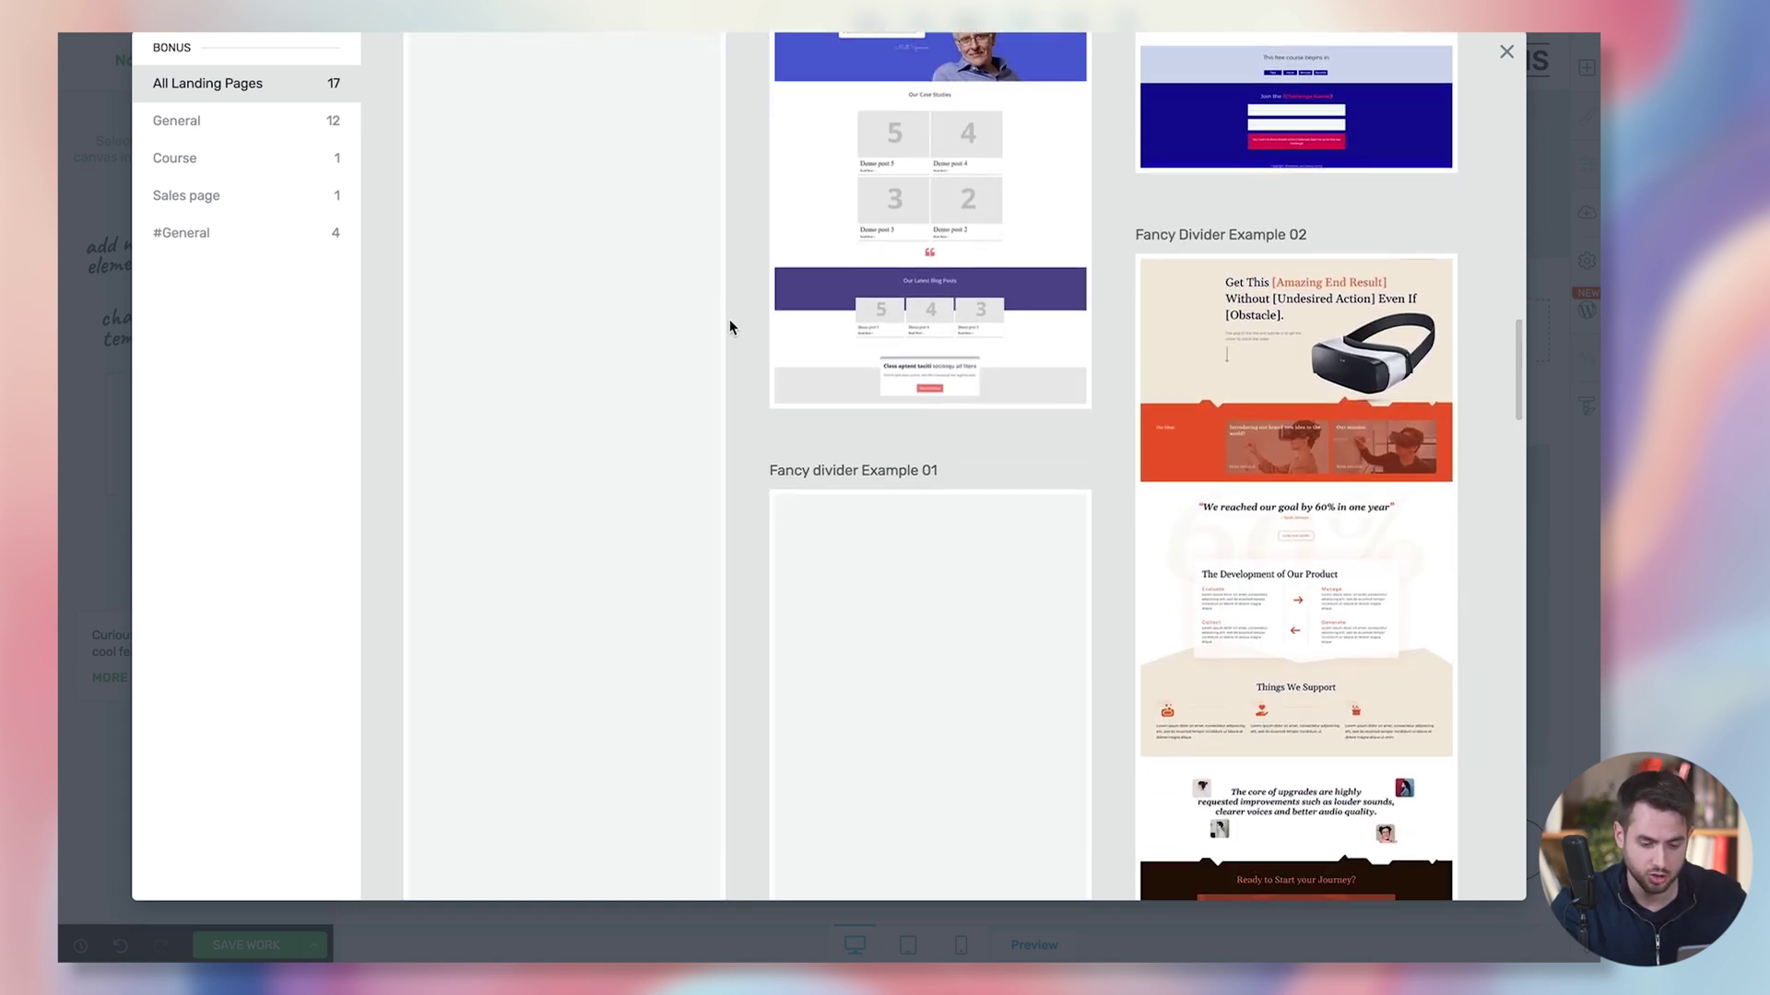
{"action": "left_click", "coordinate": [1220, 343]}
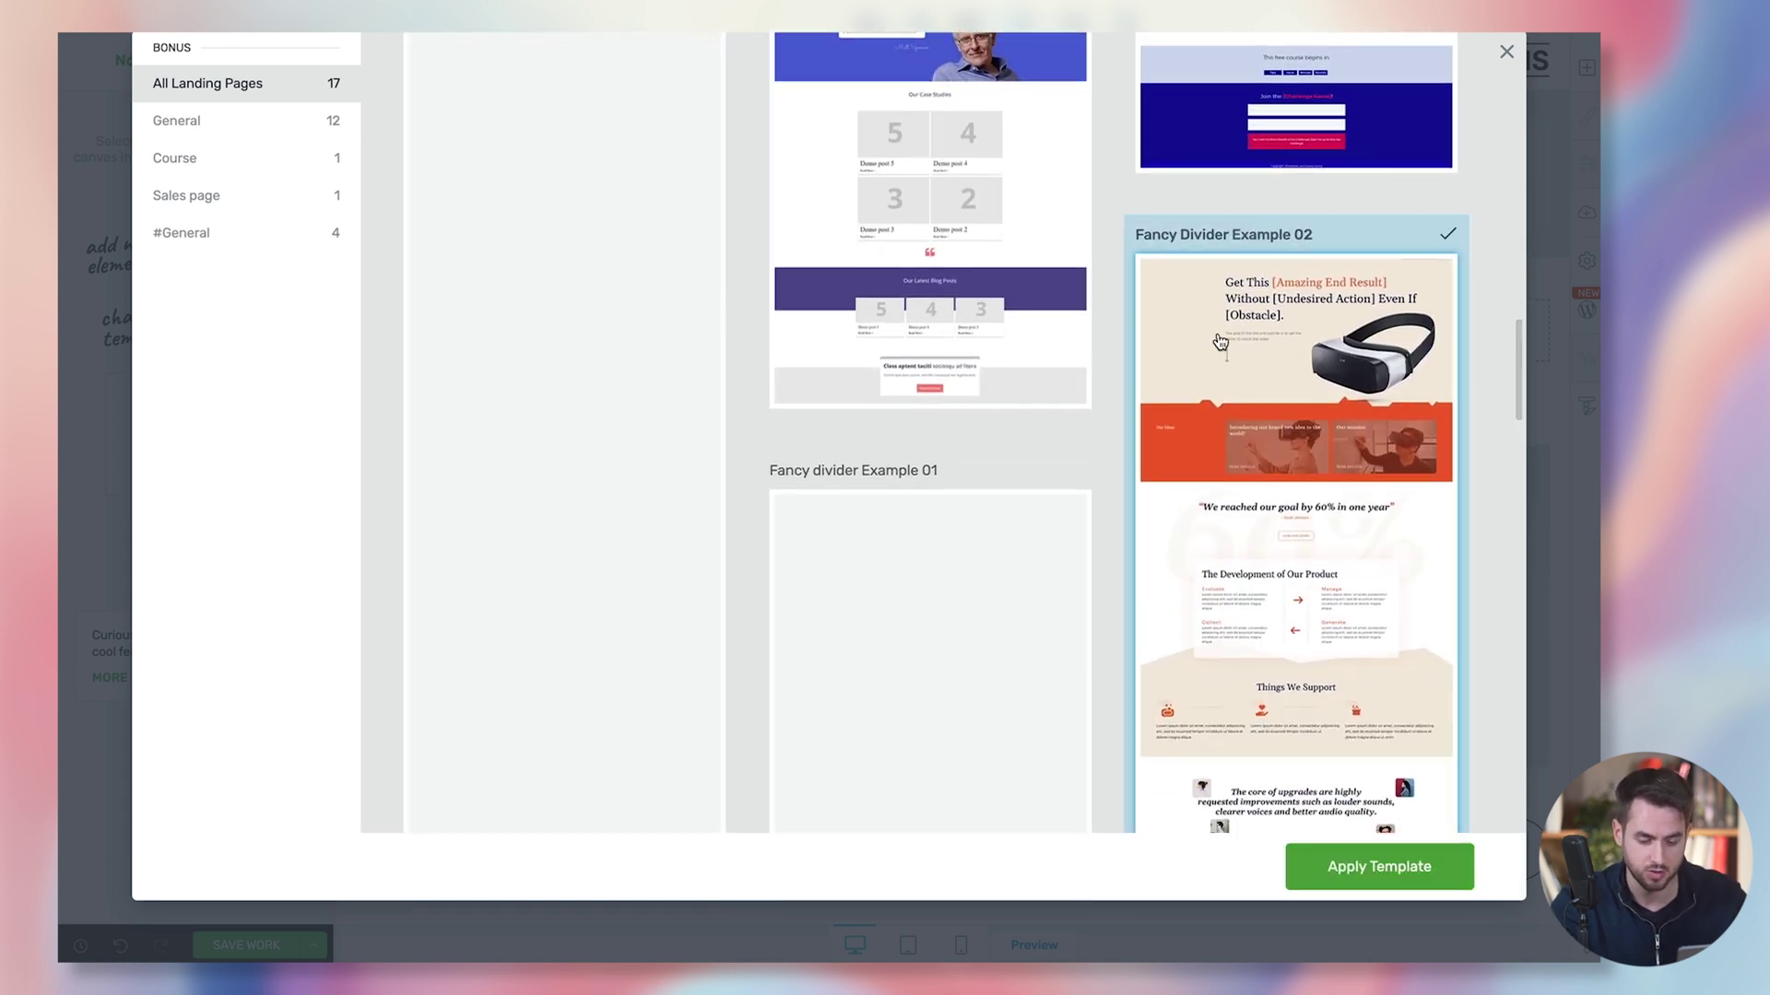
Step: Apply the template, collapse the sidebar for a full-width canvas, and select the VR headset image
{"action": "left_click", "coordinate": [1385, 865]}
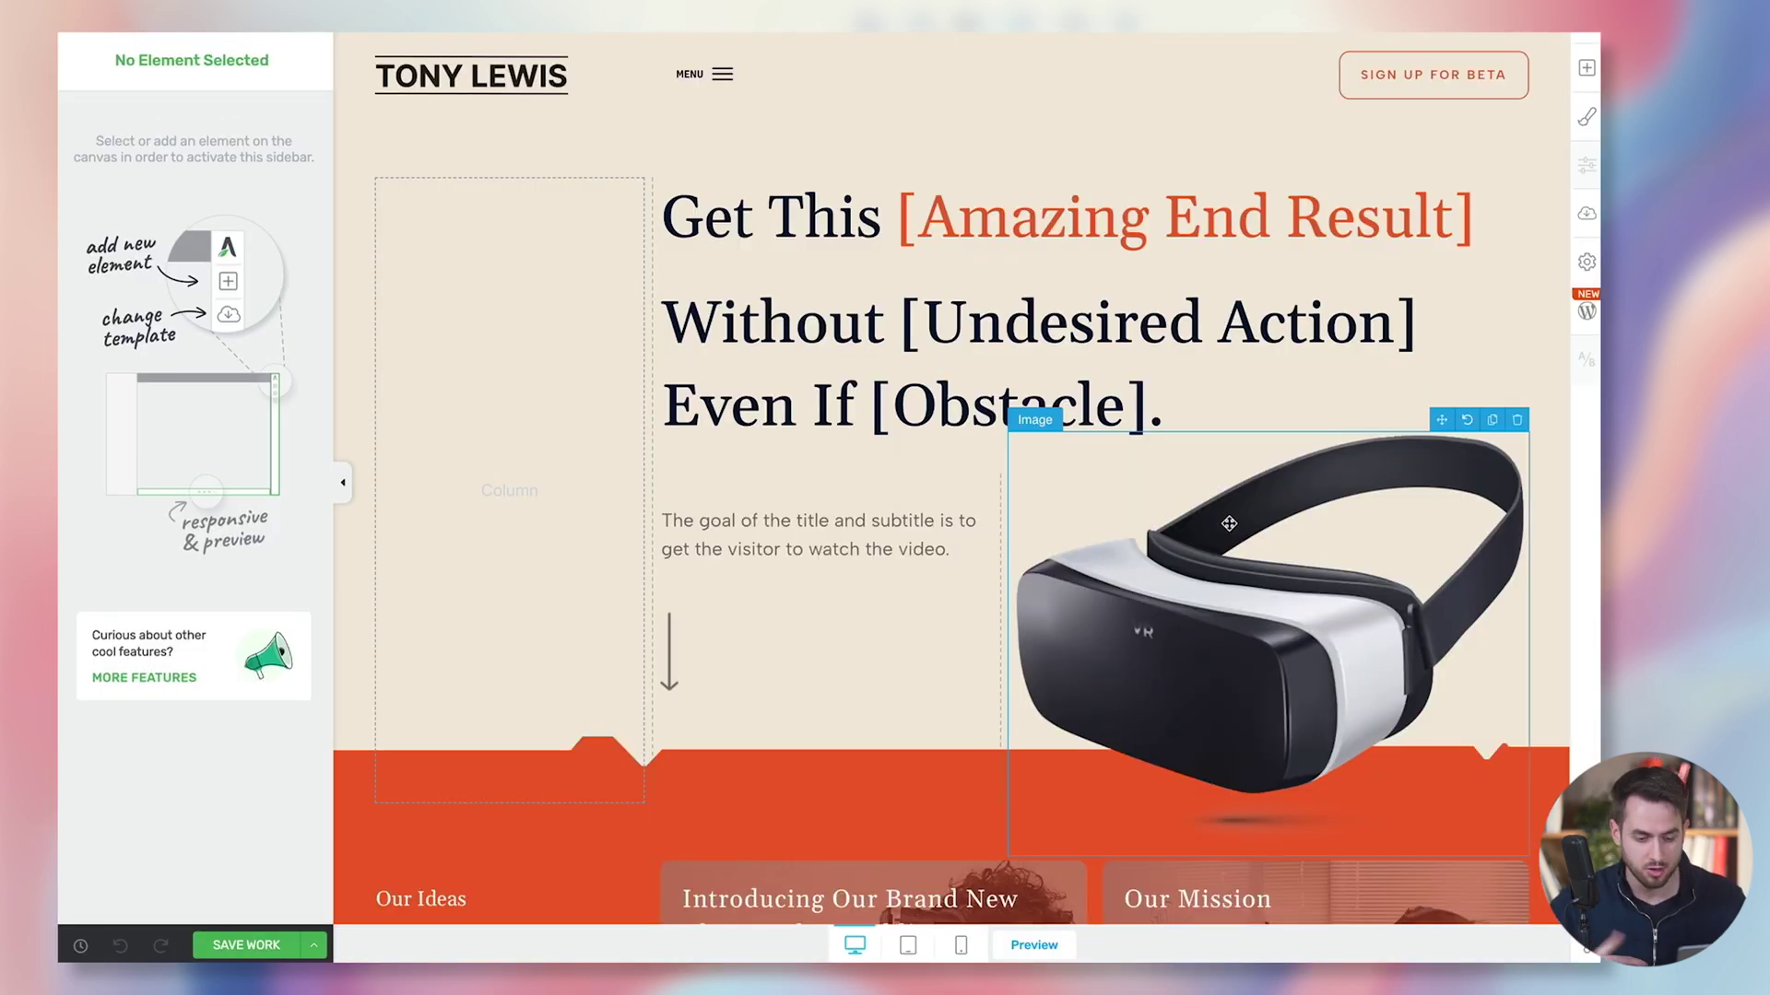
{"action": "left_click", "coordinate": [342, 482]}
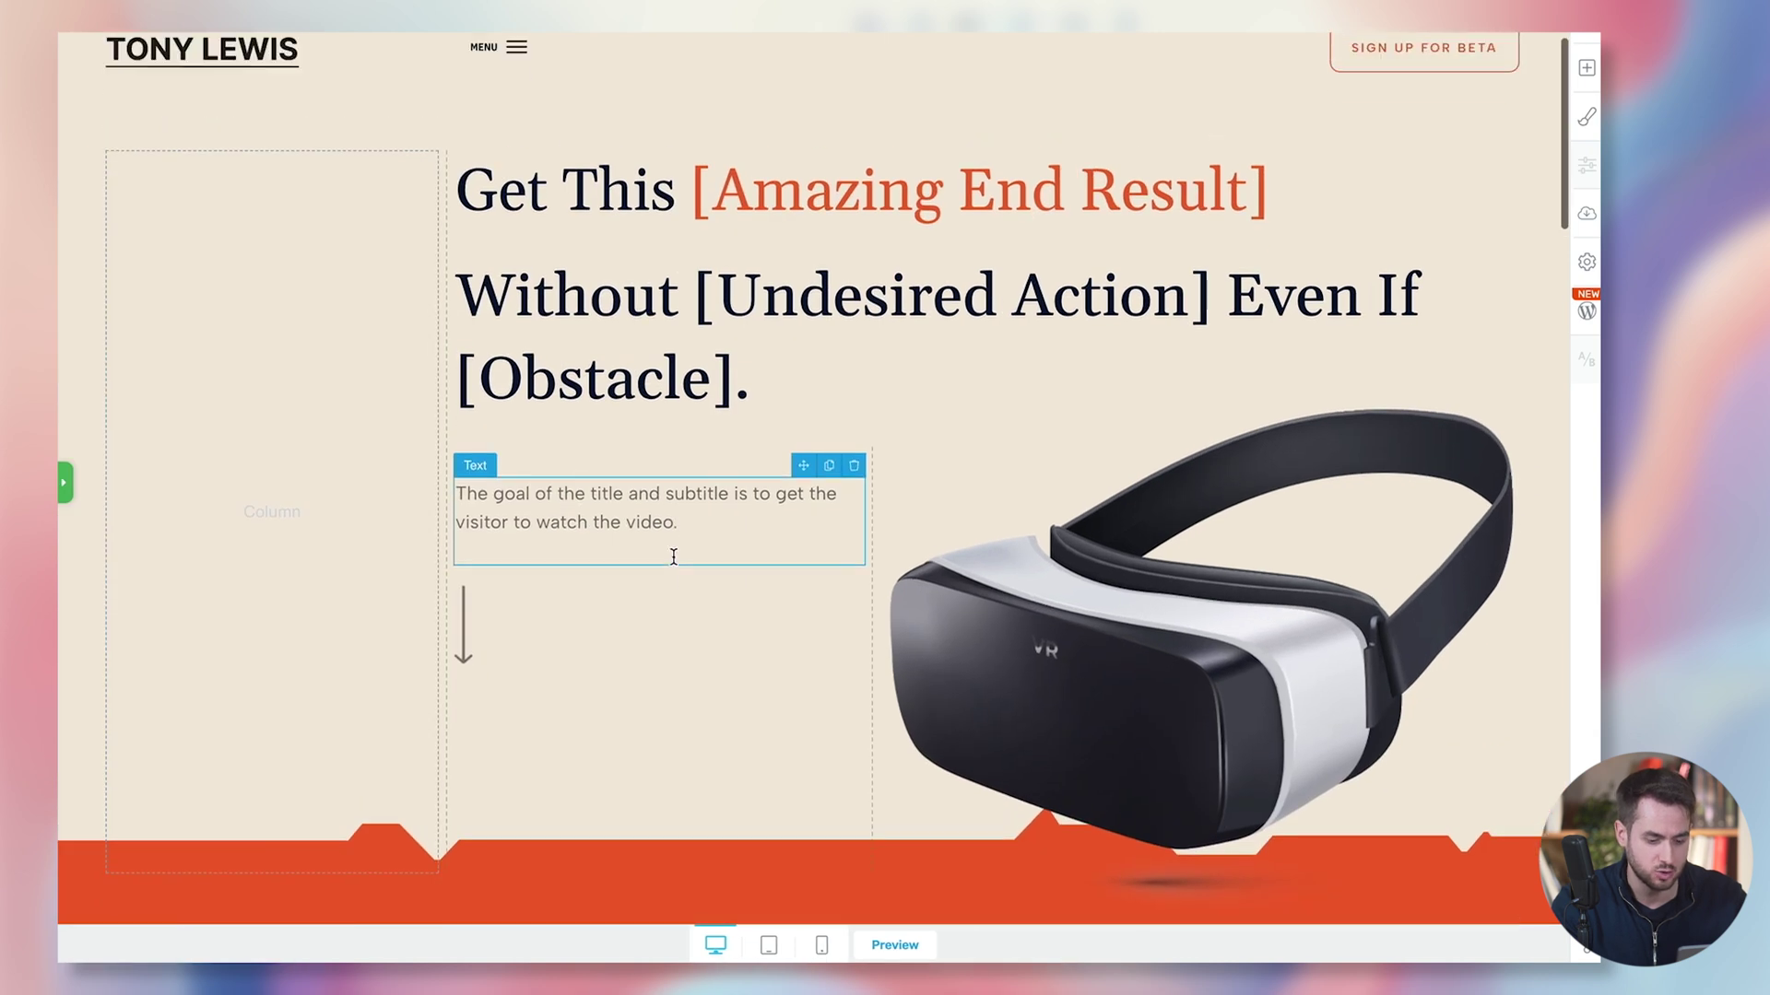
{"action": "scroll", "coordinate": [674, 557], "scroll_direction": "down", "scroll_amount": 2}
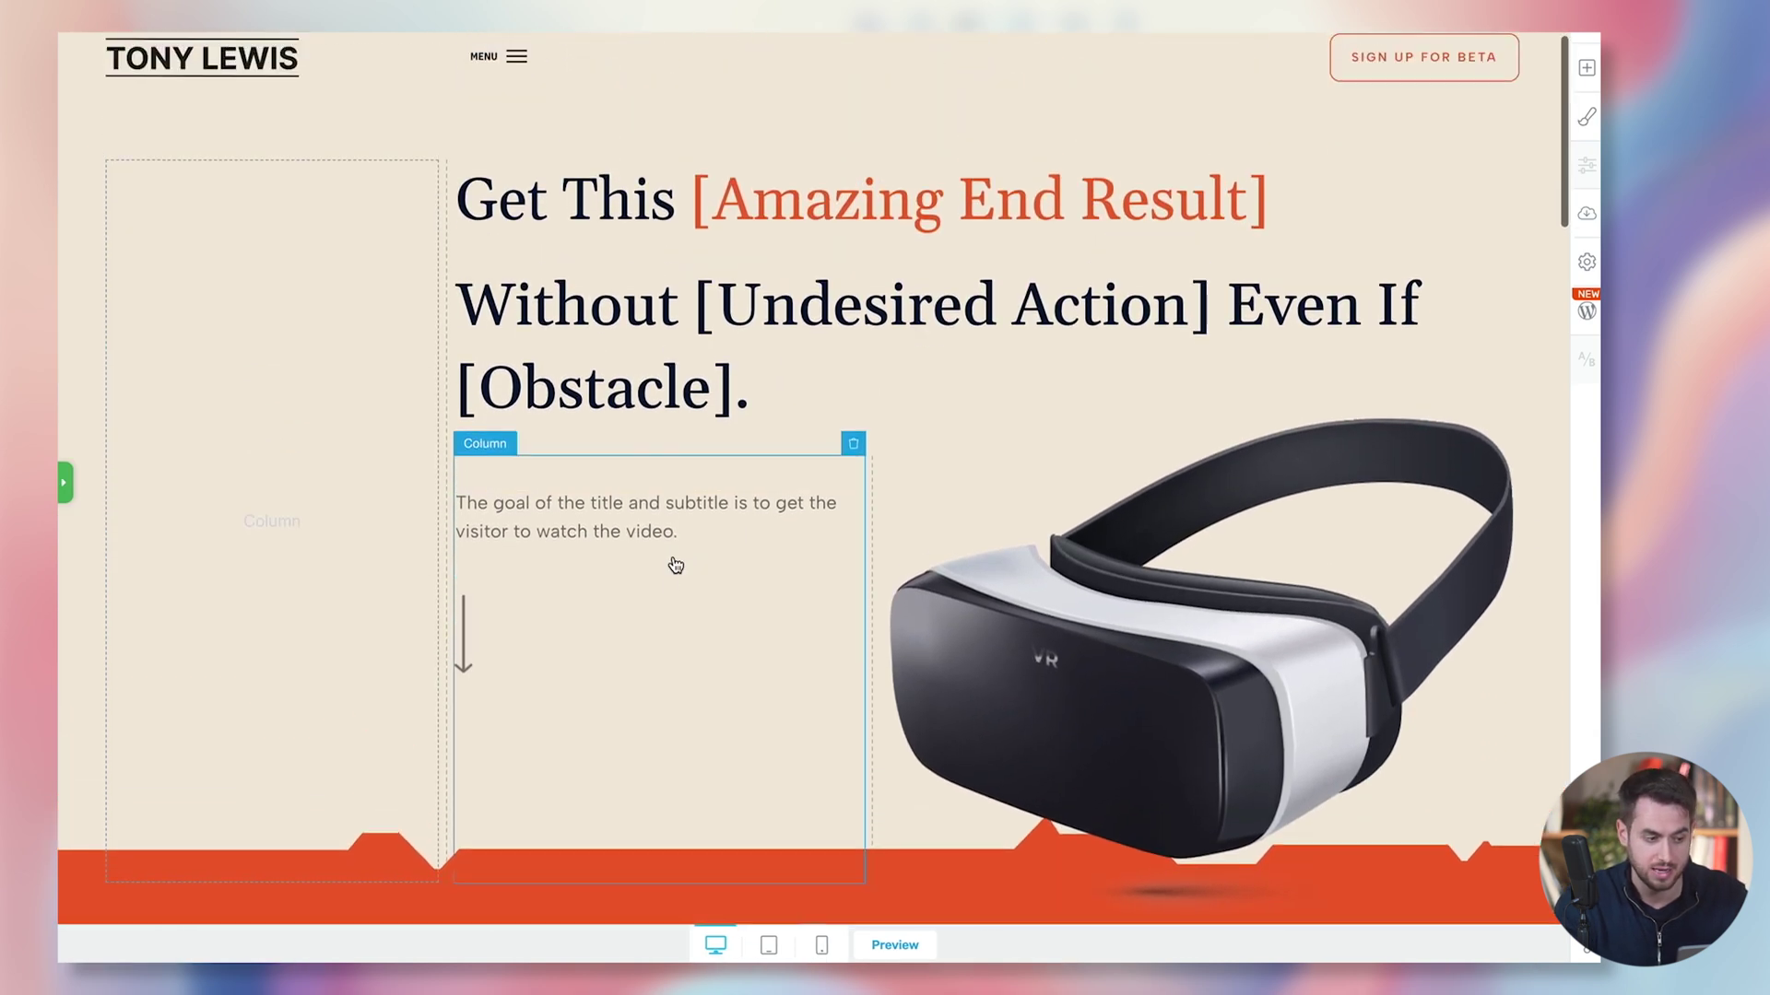
{"action": "scroll", "coordinate": [673, 557], "scroll_direction": "up", "scroll_amount": 2}
{"action": "scroll", "coordinate": [674, 557], "scroll_direction": "down", "scroll_amount": 15}
{"action": "scroll", "coordinate": [674, 557], "scroll_direction": "up", "scroll_amount": 4}
{"action": "scroll", "coordinate": [674, 557], "scroll_direction": "down", "scroll_amount": 8}
{"action": "scroll", "coordinate": [673, 557], "scroll_direction": "up", "scroll_amount": 15}
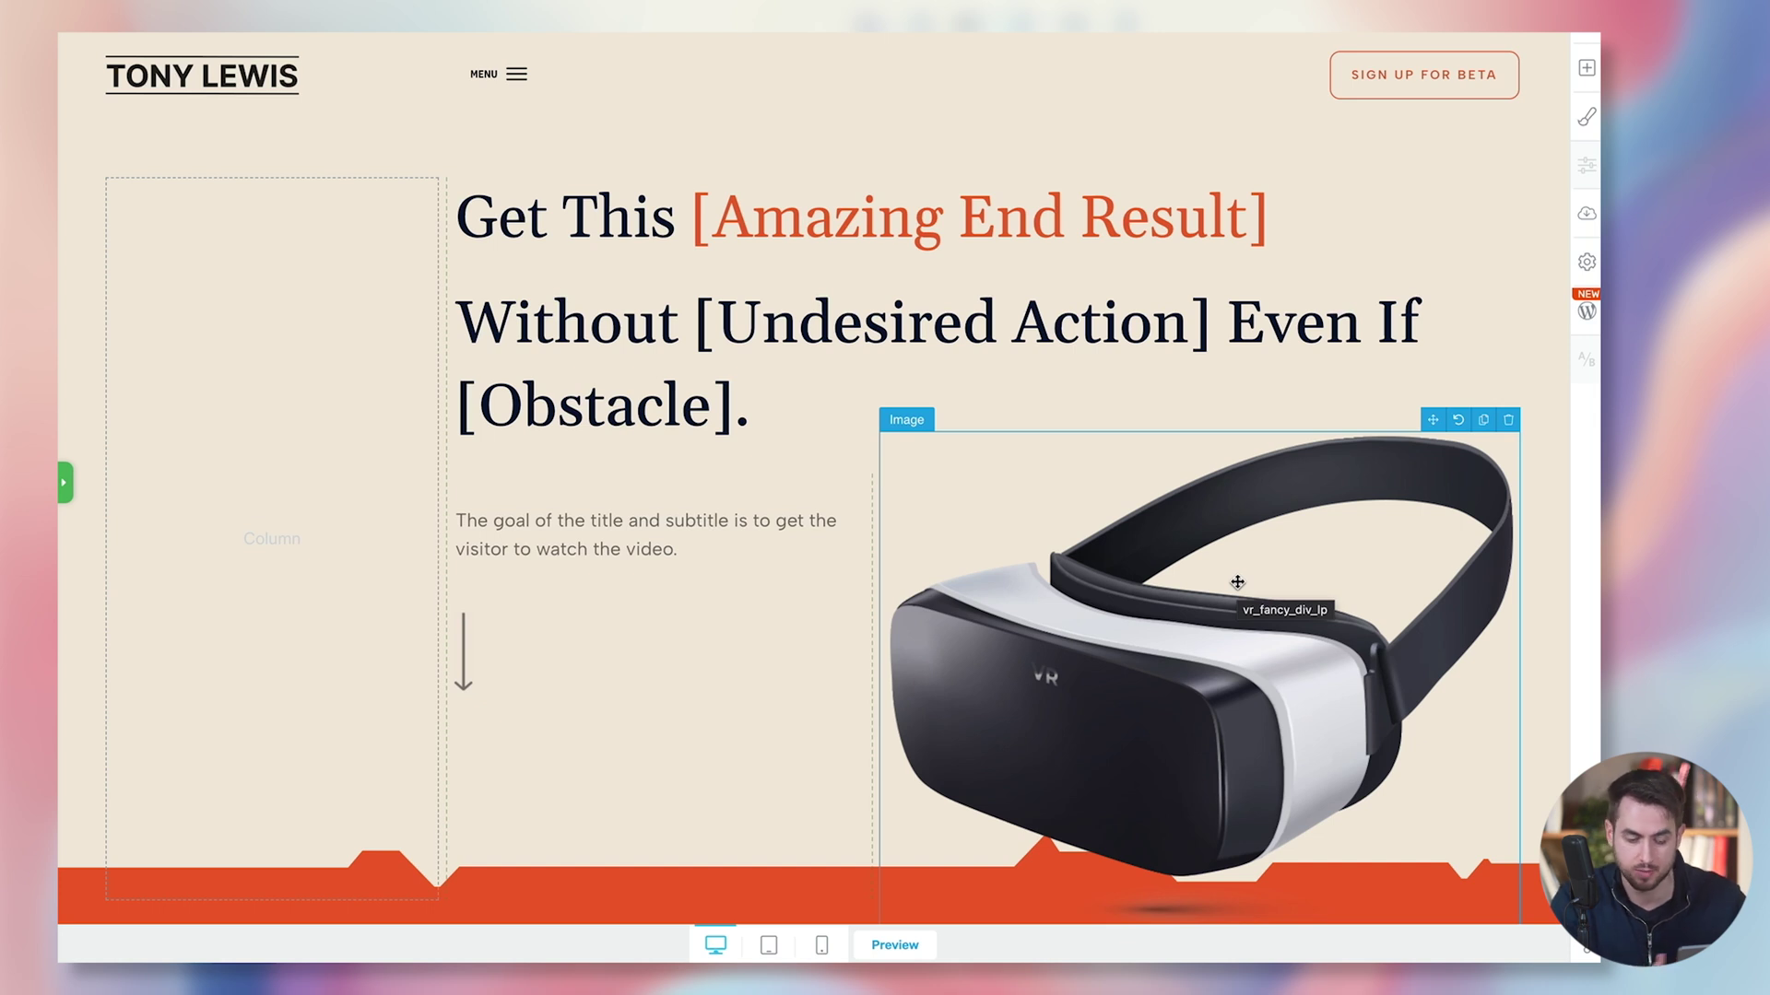
{"action": "left_click", "coordinate": [1237, 581]}
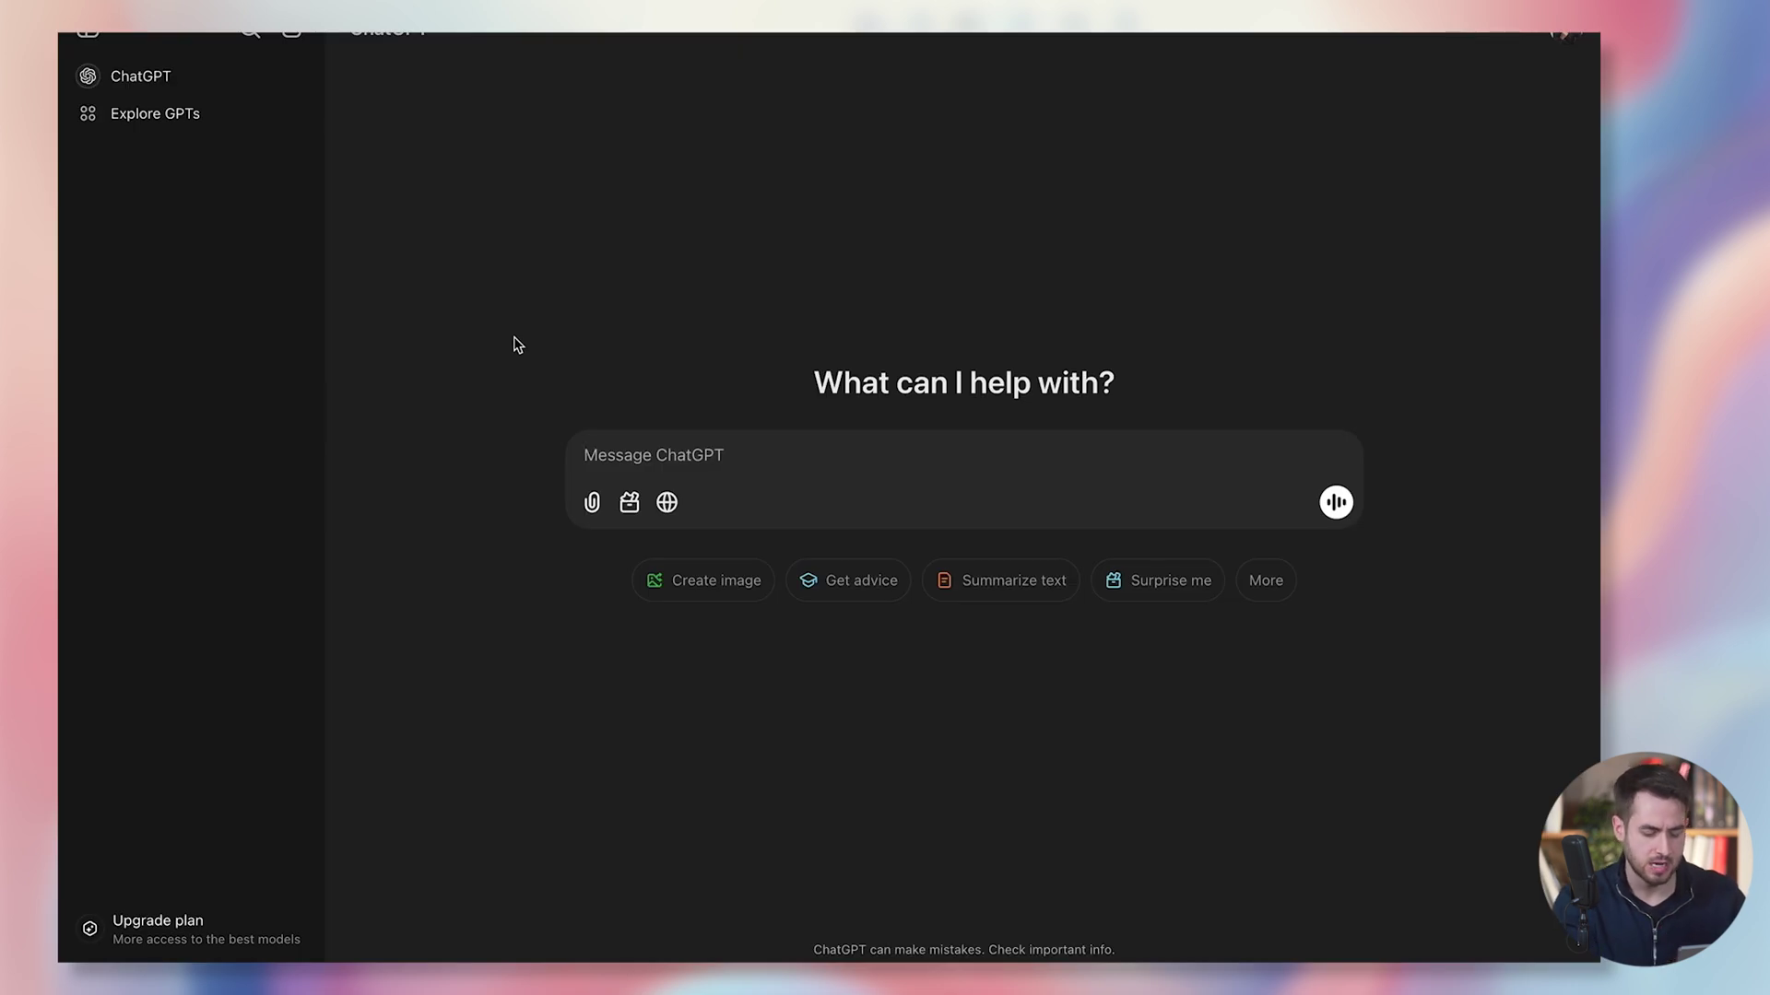
Step: Ask ChatGPT for a 1080x1080 smartphone image on a white background and review the result
{"action": "type", "text": "Hey"}
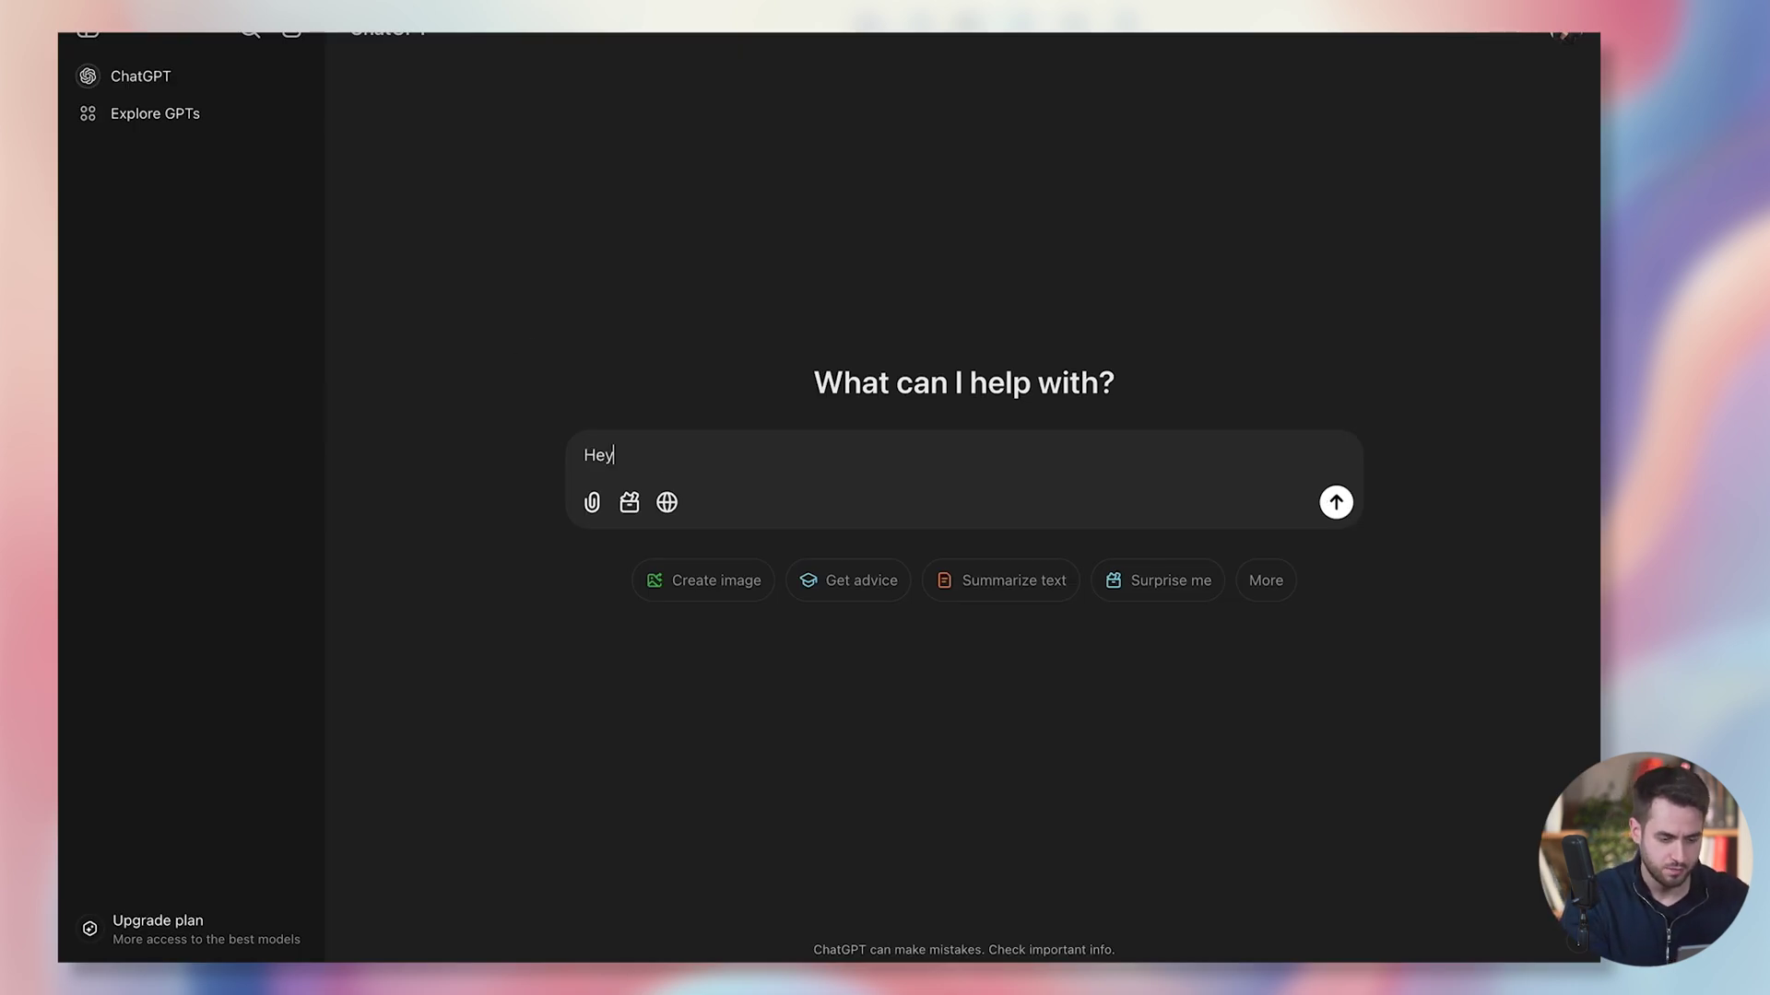
{"action": "type", "text": ", can you generate a 1080x1080 image of"}
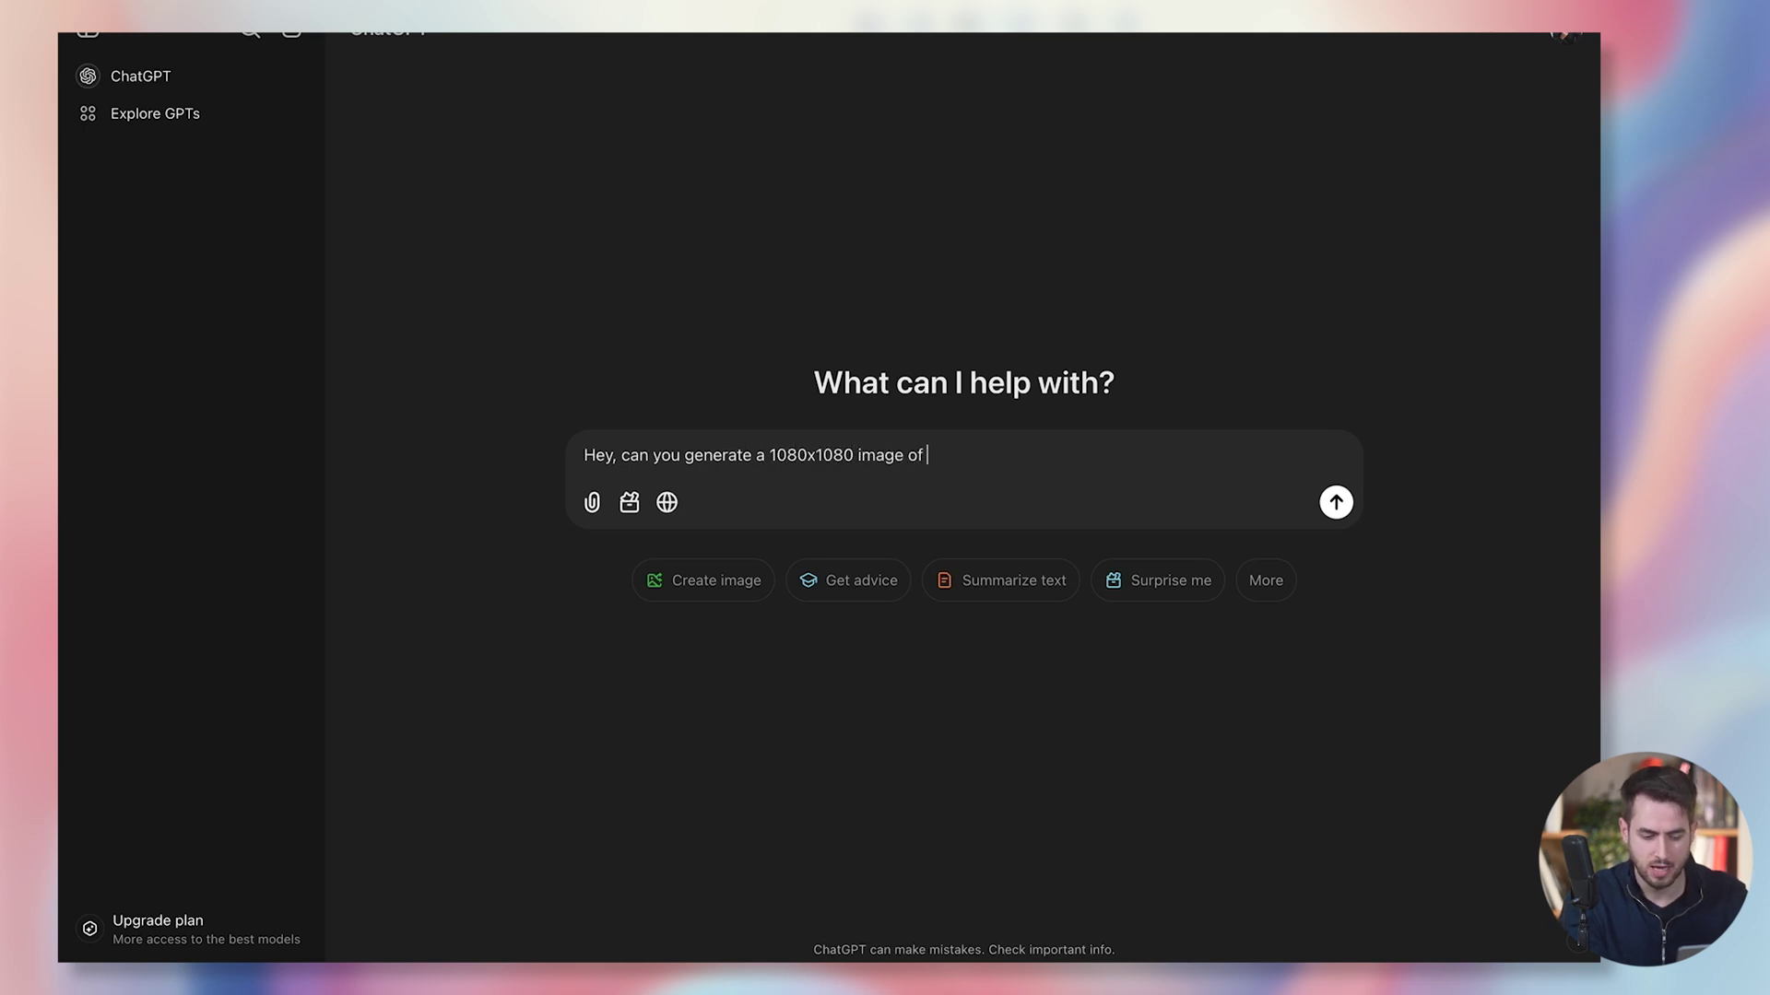
{"action": "type", "text": " a smartphone over a "}
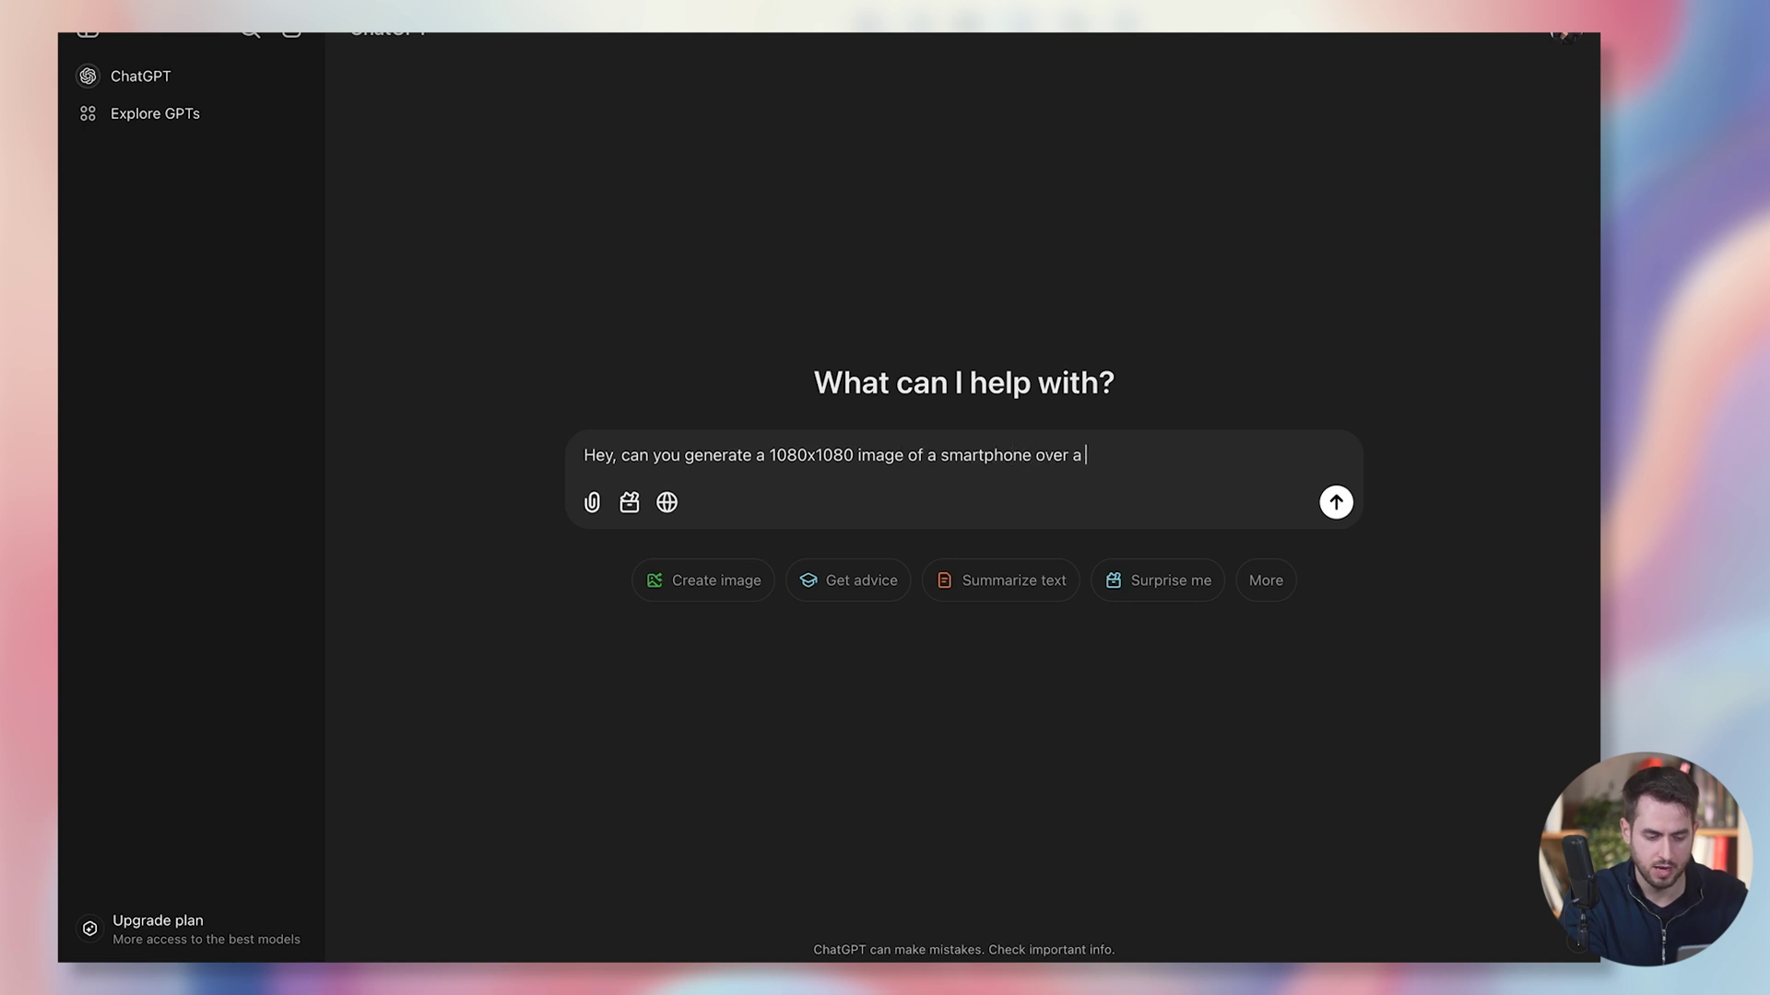
{"action": "type", "text": "white background."}
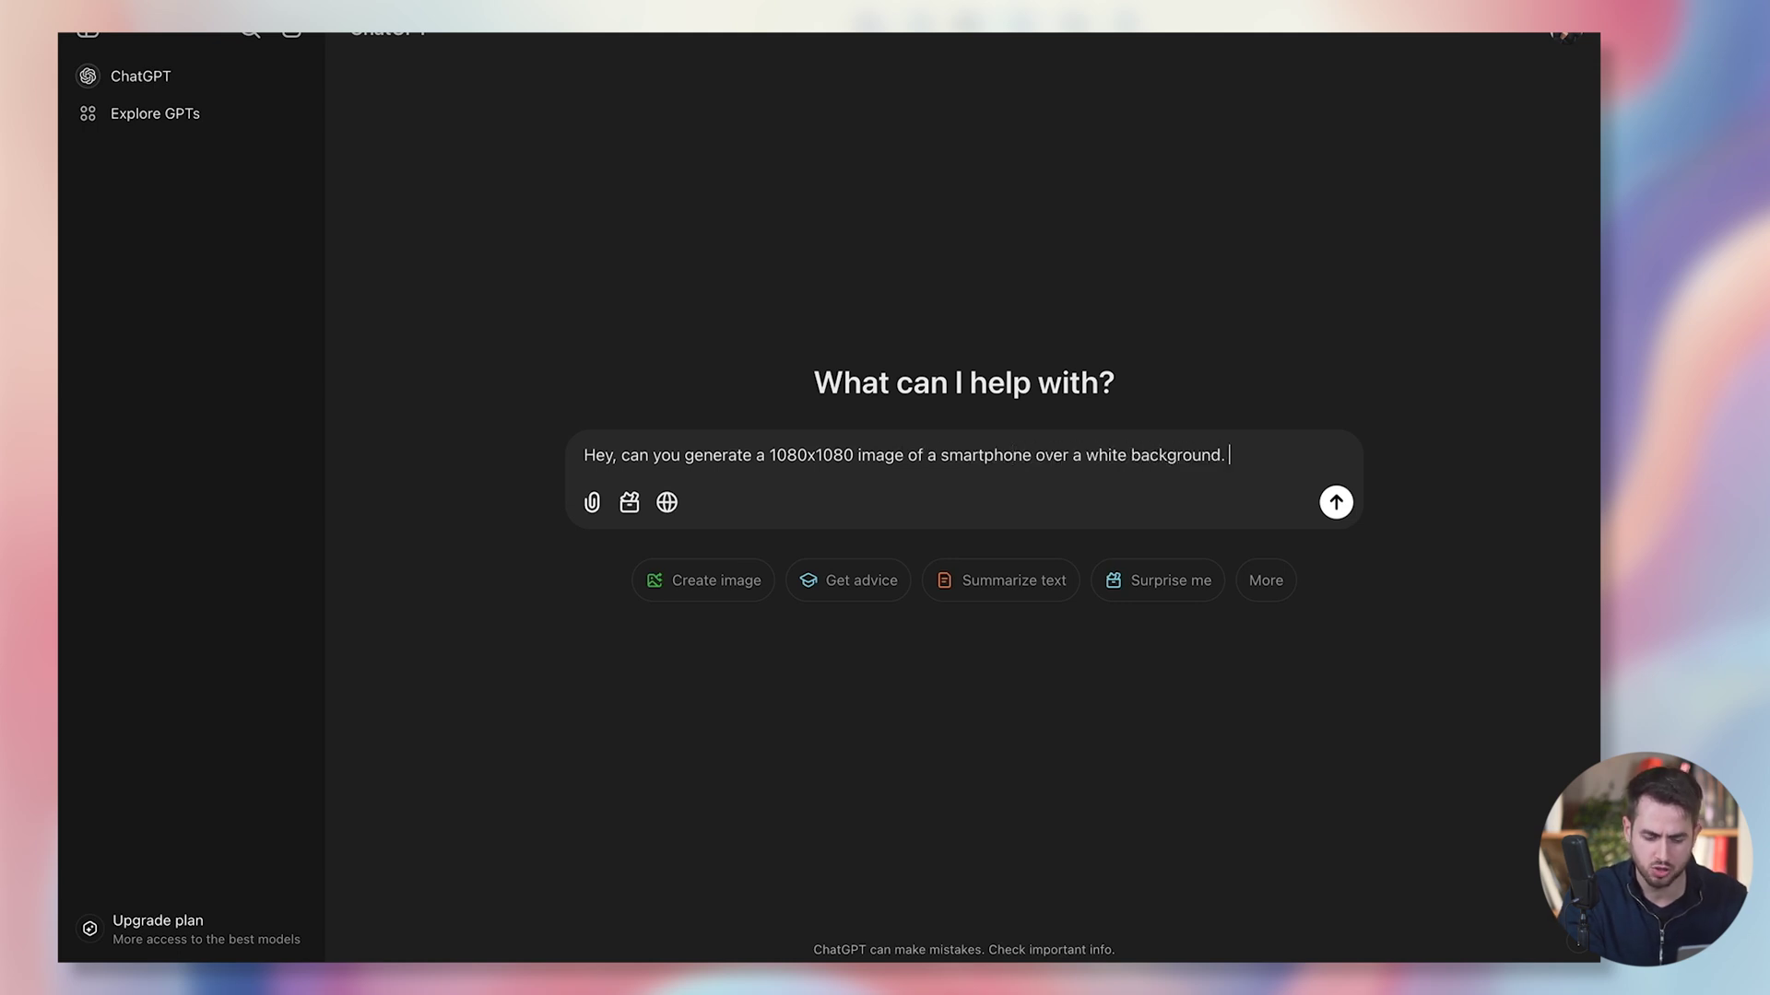
{"action": "key", "text": "Return"}
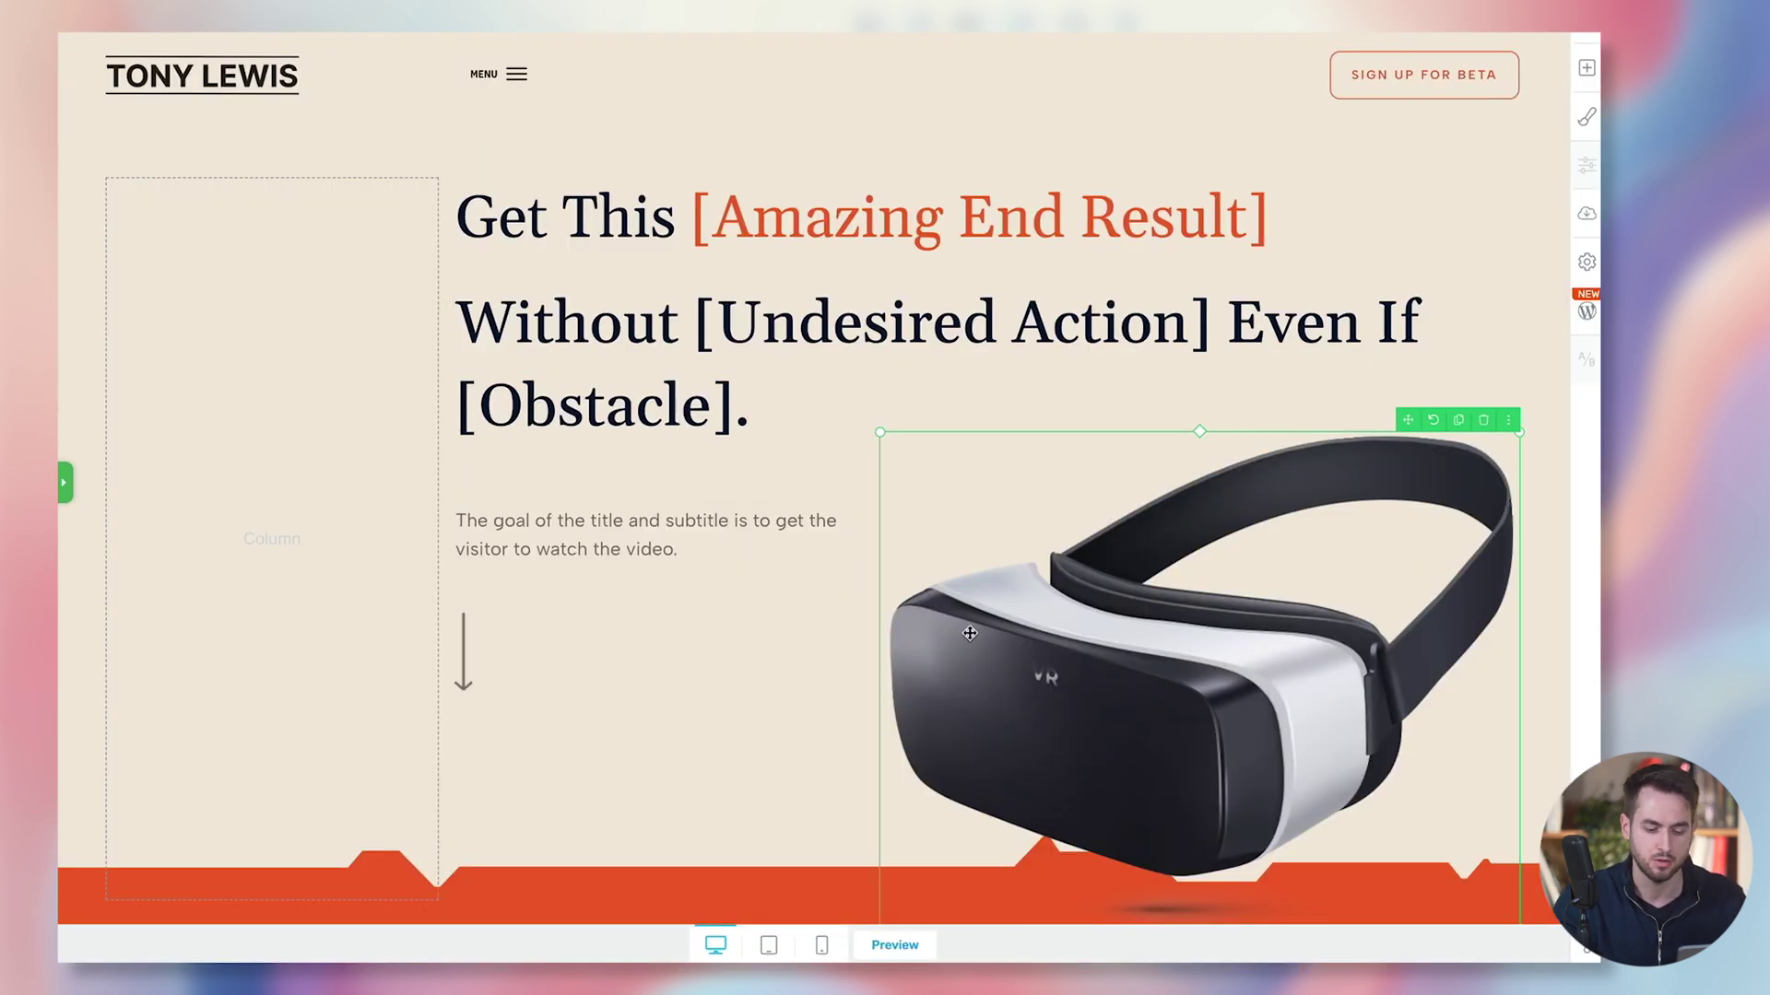
{"action": "scroll", "coordinate": [969, 633], "scroll_direction": "down", "scroll_amount": 15}
{"action": "scroll", "coordinate": [969, 633], "scroll_direction": "down", "scroll_amount": 10}
{"action": "scroll", "coordinate": [969, 633], "scroll_direction": "up", "scroll_amount": 20}
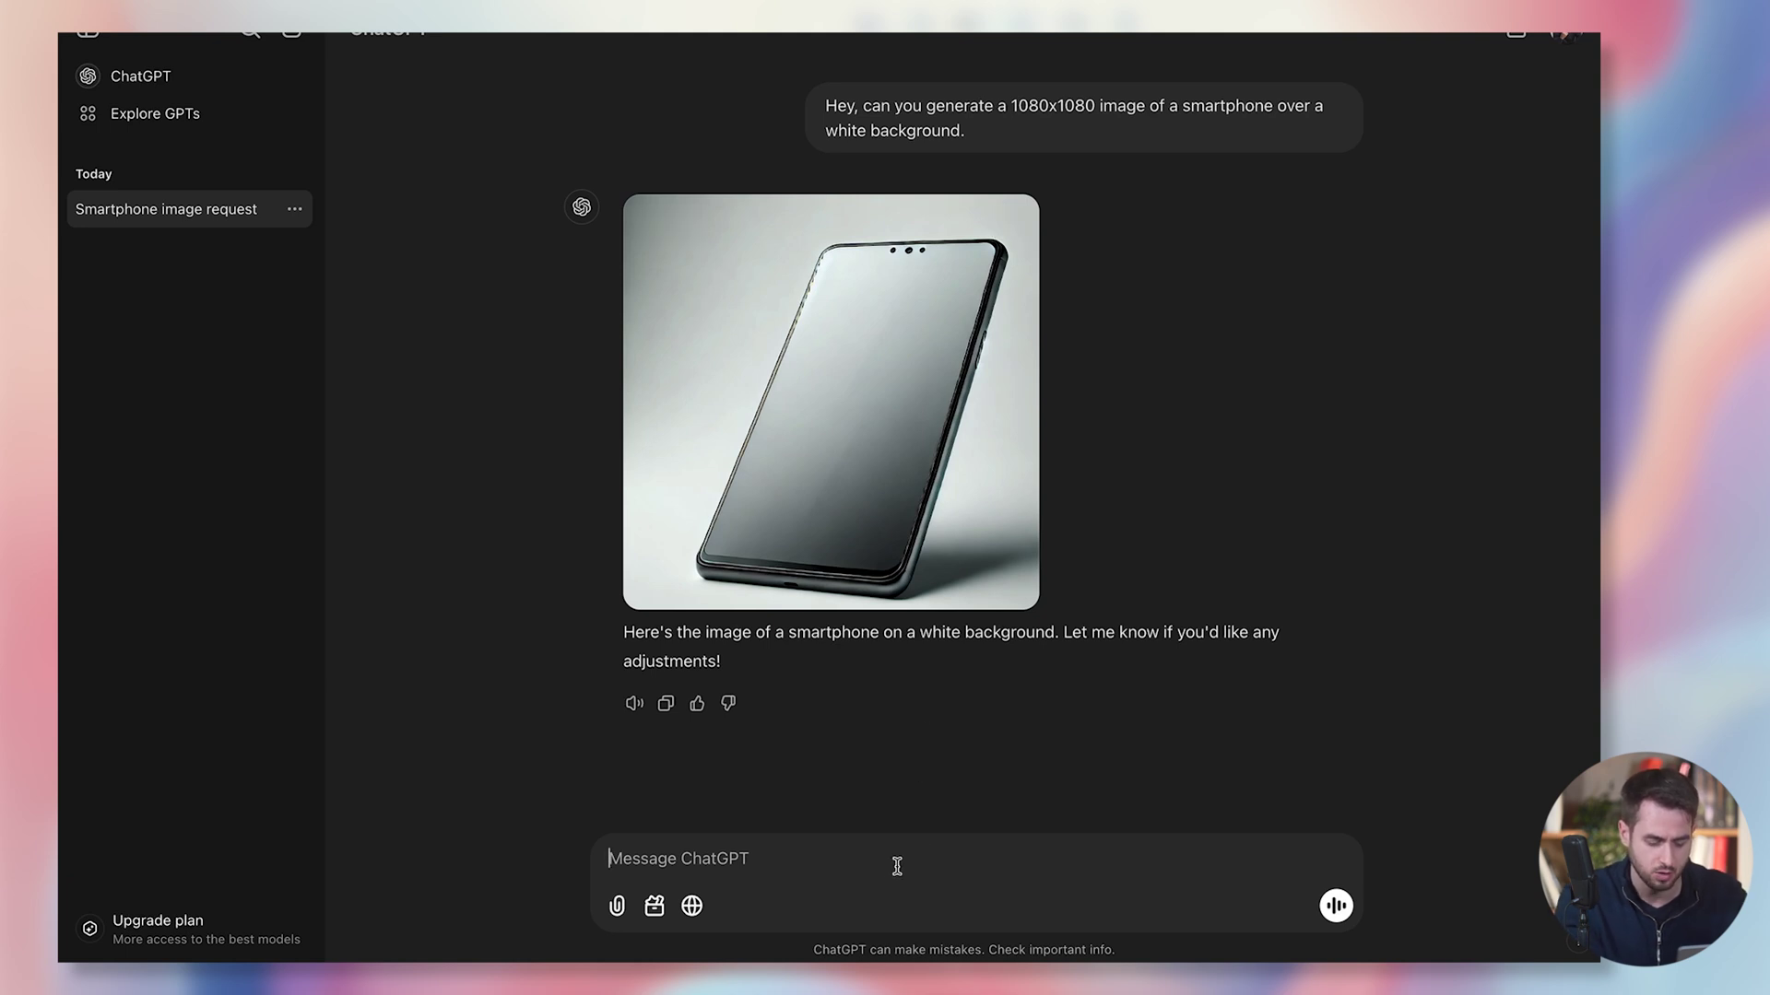
Step: Ask ChatGPT to regenerate the phone image on a fully white background with no shadows
{"action": "type", "text": "please make sure you"}
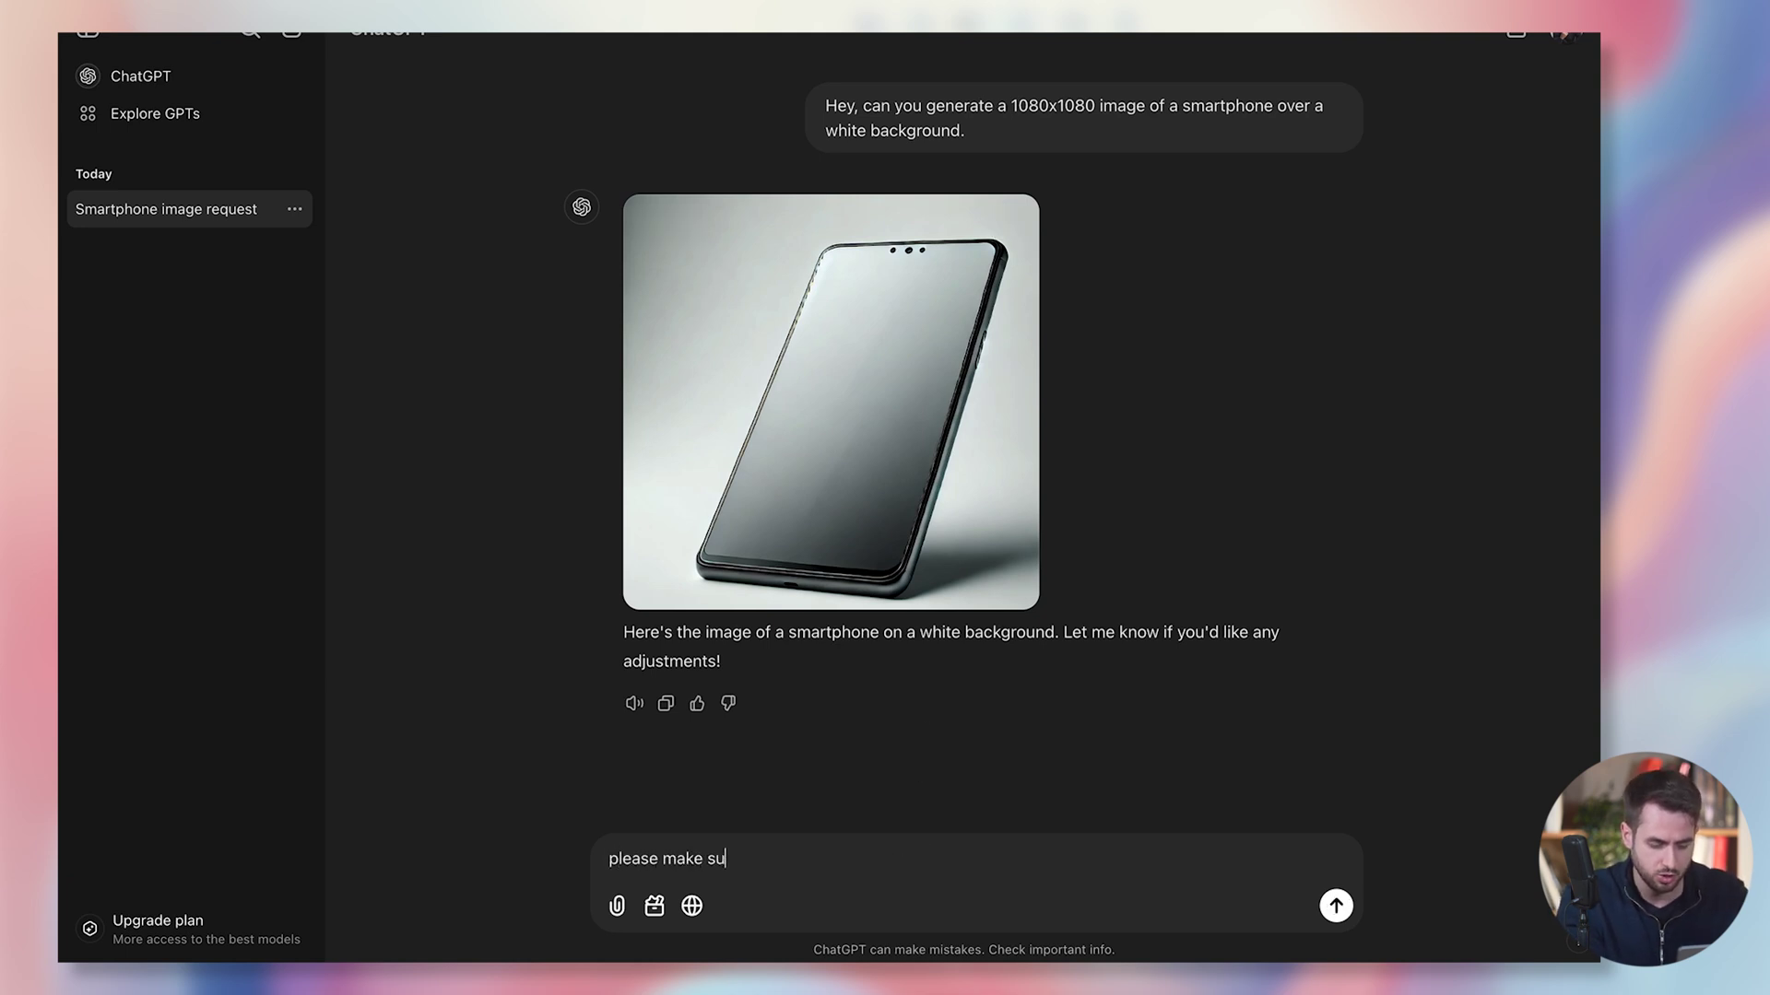
{"action": "type", "text": "'re using a ful"}
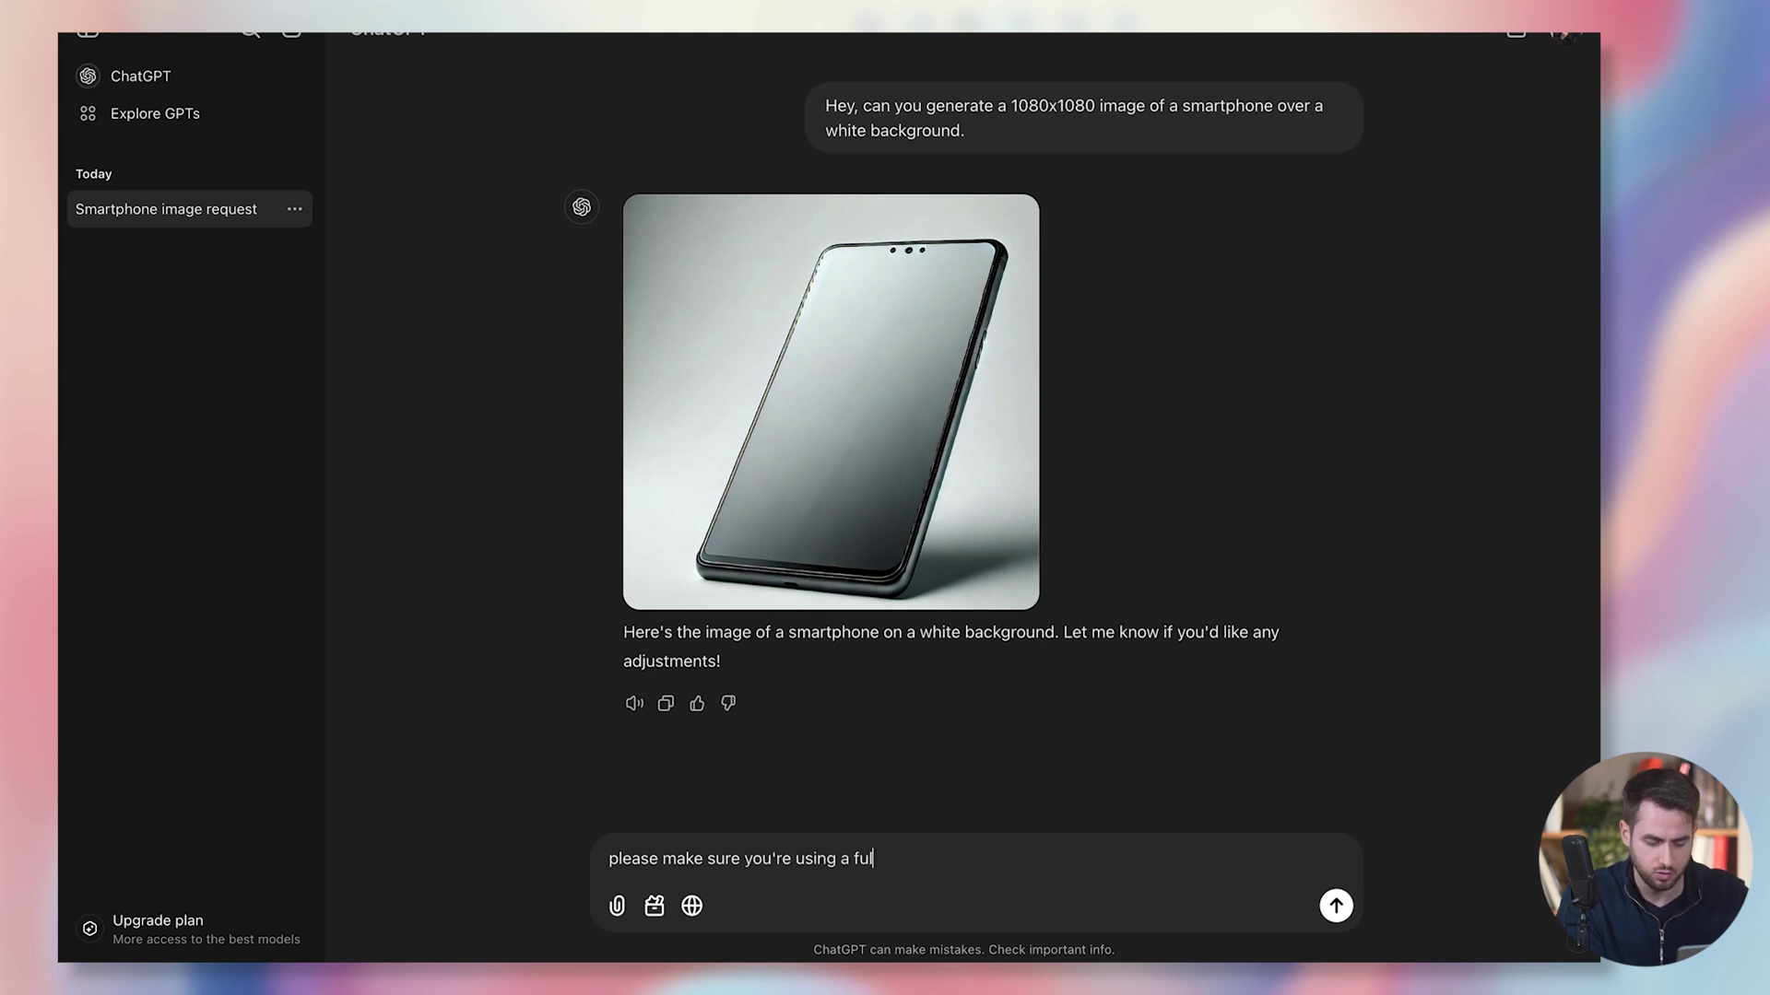
{"action": "type", "text": "ly white background w"}
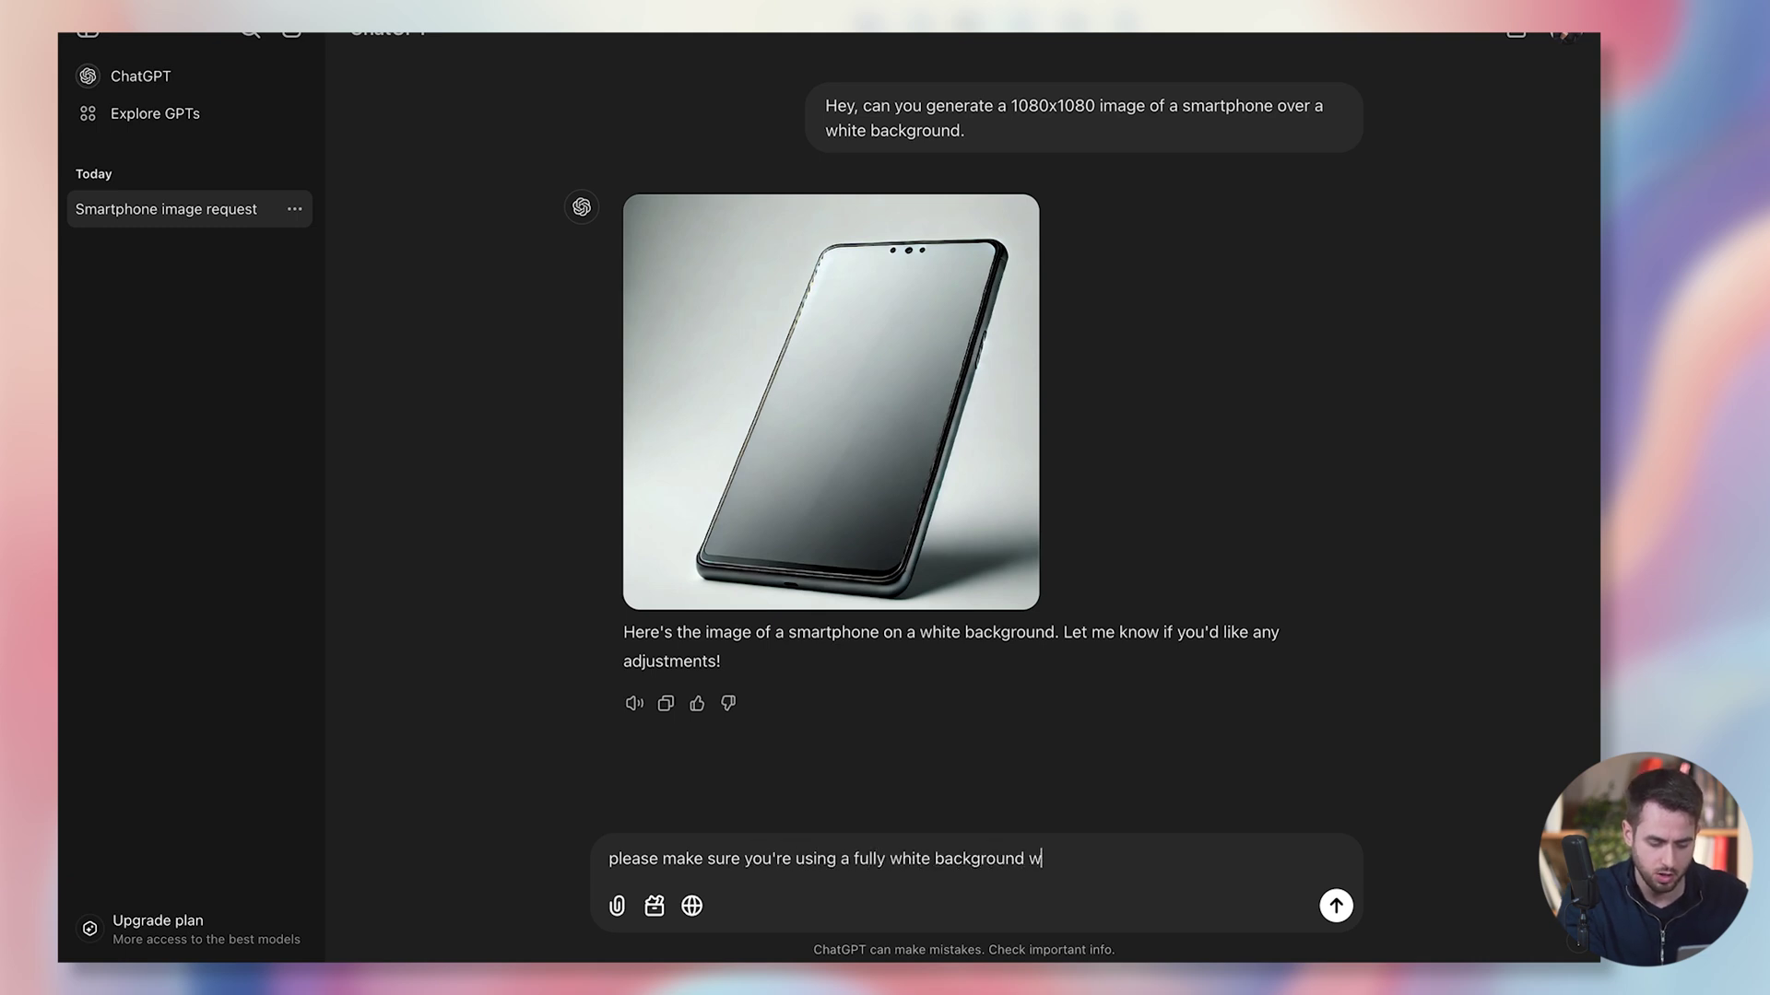
{"action": "type", "text": "ith no shadows. The smartphone shou"}
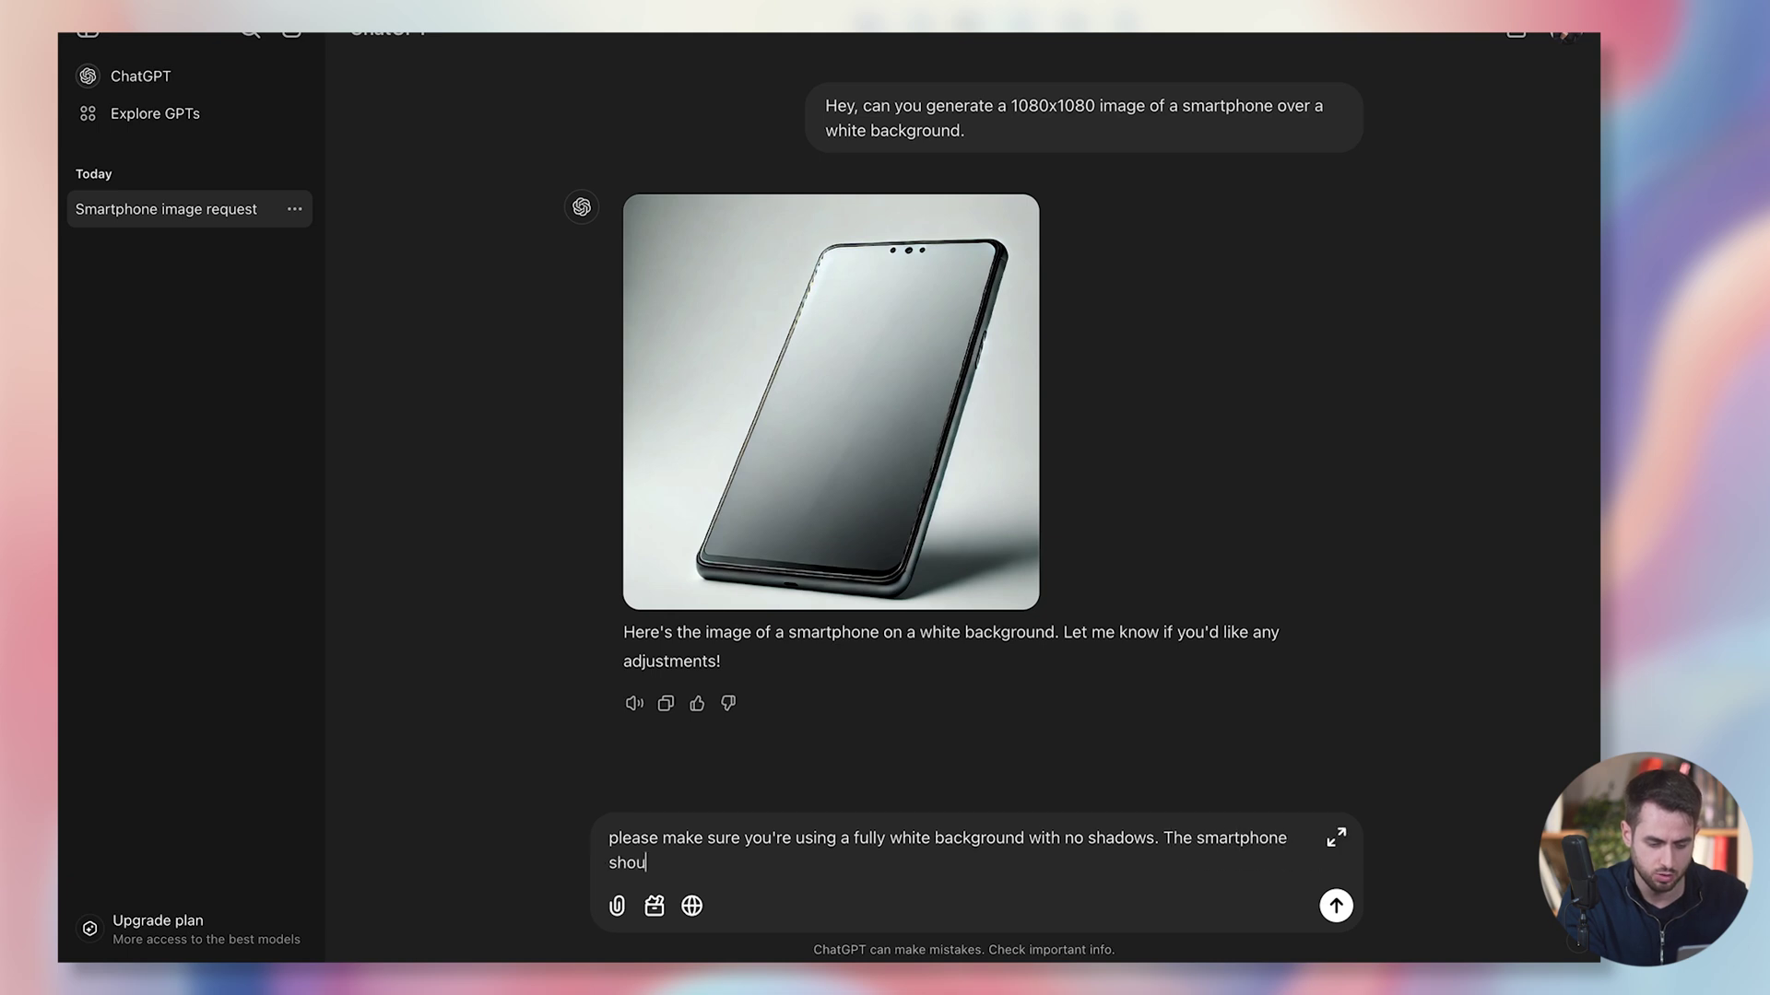
{"action": "key", "text": "BackSpace"}
{"action": "key", "text": "BackSpace"}
{"action": "key", "text": "BackSpace"}
{"action": "key", "text": "BackSpace"}
{"action": "key", "text": "BackSpace"}
{"action": "key", "text": "BackSpace"}
{"action": "key", "text": "BackSpace"}
{"action": "key", "text": "BackSpace"}
{"action": "key", "text": "BackSpace"}
{"action": "key", "text": "BackSpace"}
{"action": "key", "text": "BackSpace"}
{"action": "key", "text": "BackSpace"}
{"action": "key", "text": "BackSpace"}
{"action": "key", "text": "BackSpace"}
{"action": "key", "text": "BackSpace"}
{"action": "key", "text": "BackSpace"}
{"action": "key", "text": "BackSpace"}
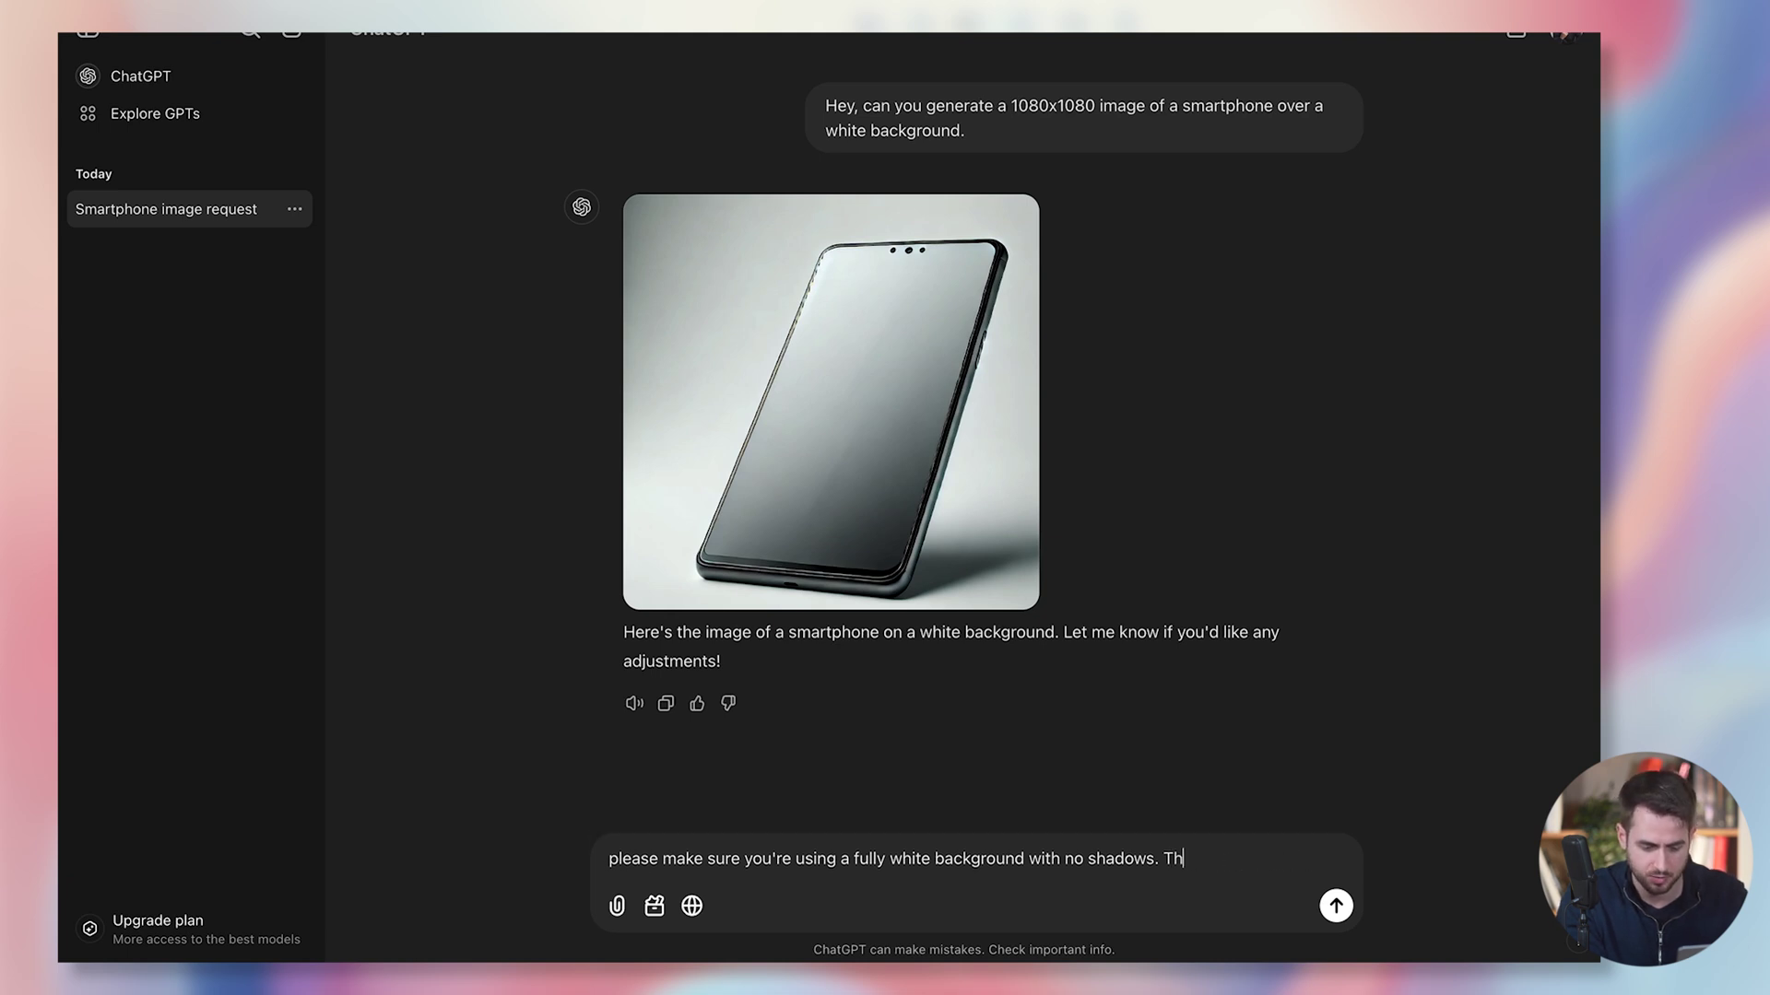
{"action": "key", "text": "Return"}
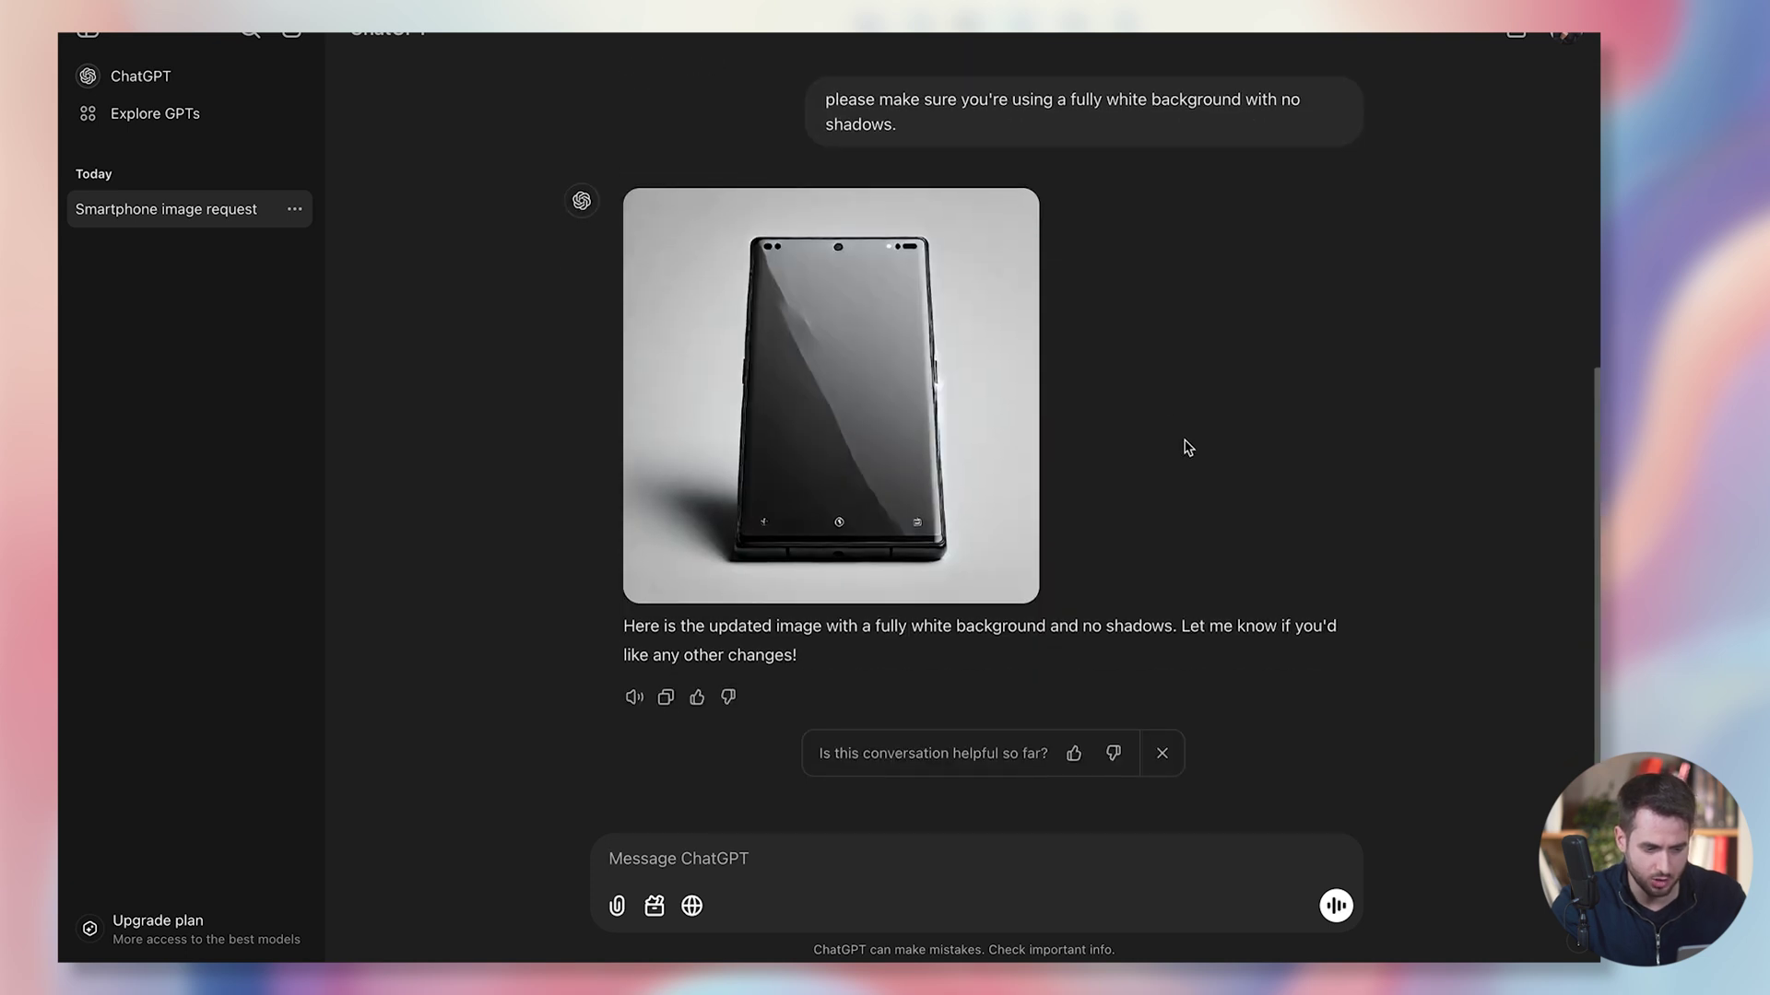
{"action": "scroll", "coordinate": [1170, 397], "scroll_direction": "up", "scroll_amount": 1}
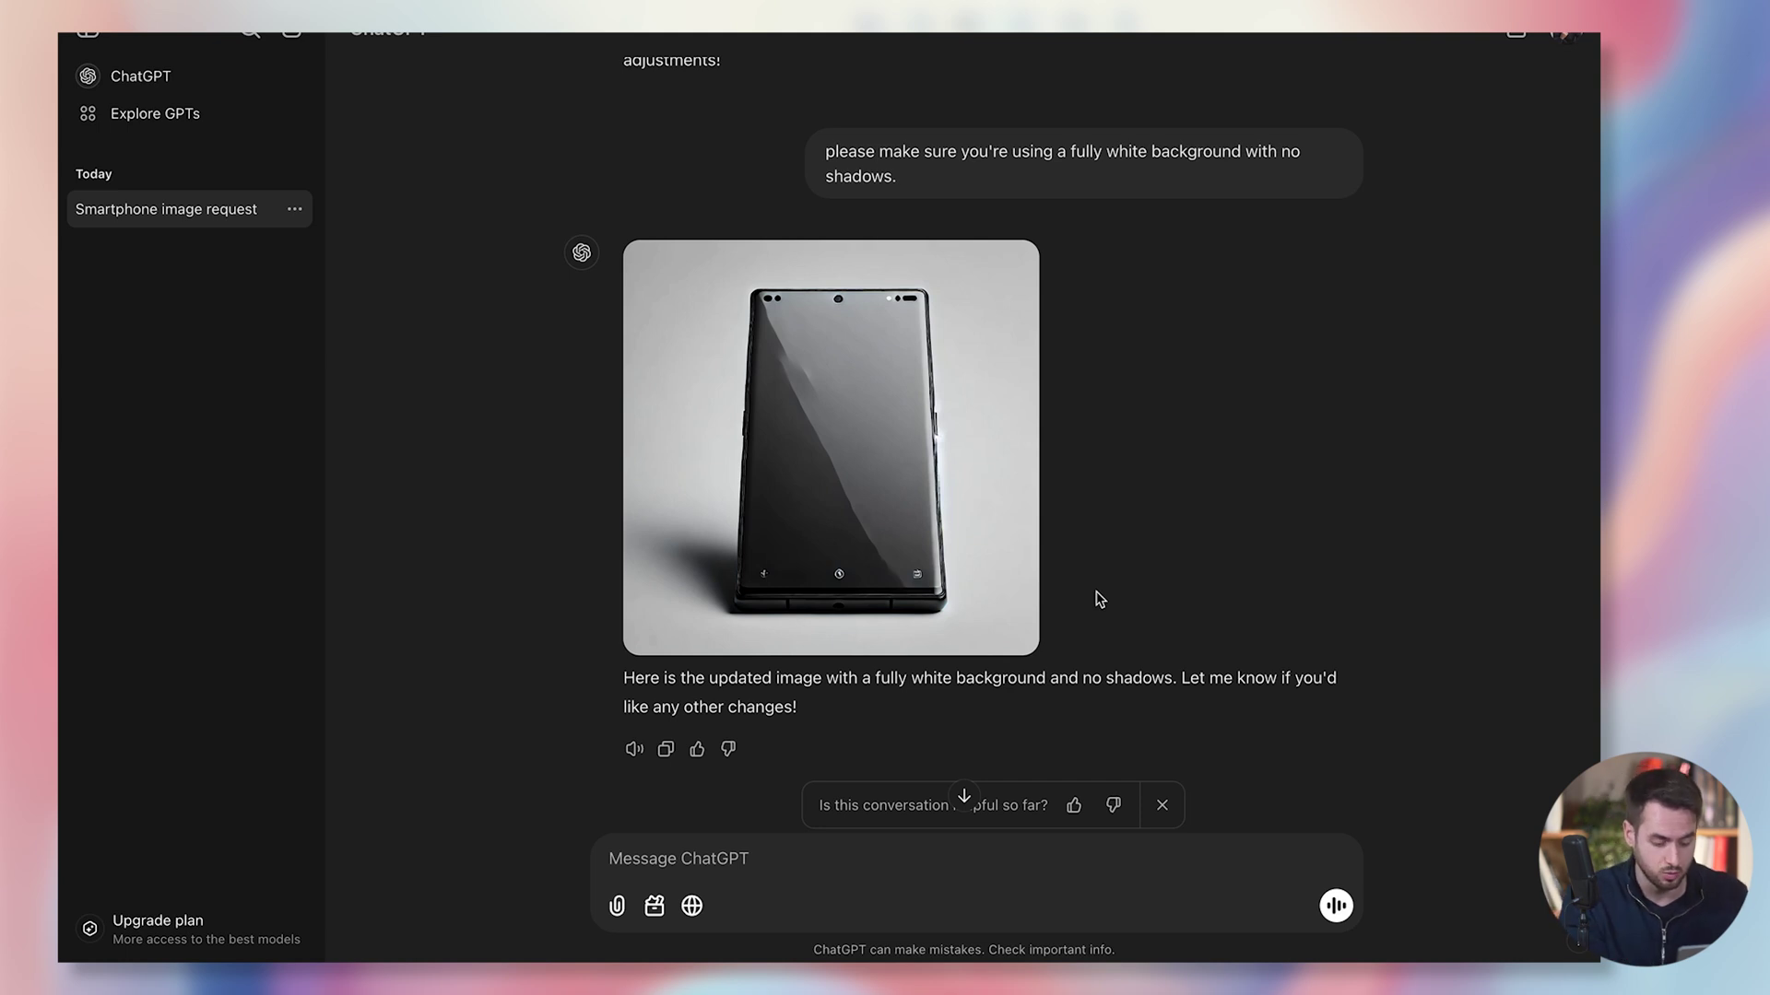
Step: Launch Pixelmator Pro from Spotlight by searching 'pixel'
{"action": "key", "text": "super+space"}
{"action": "type", "text": "pixel"}
{"action": "key", "text": "Return"}
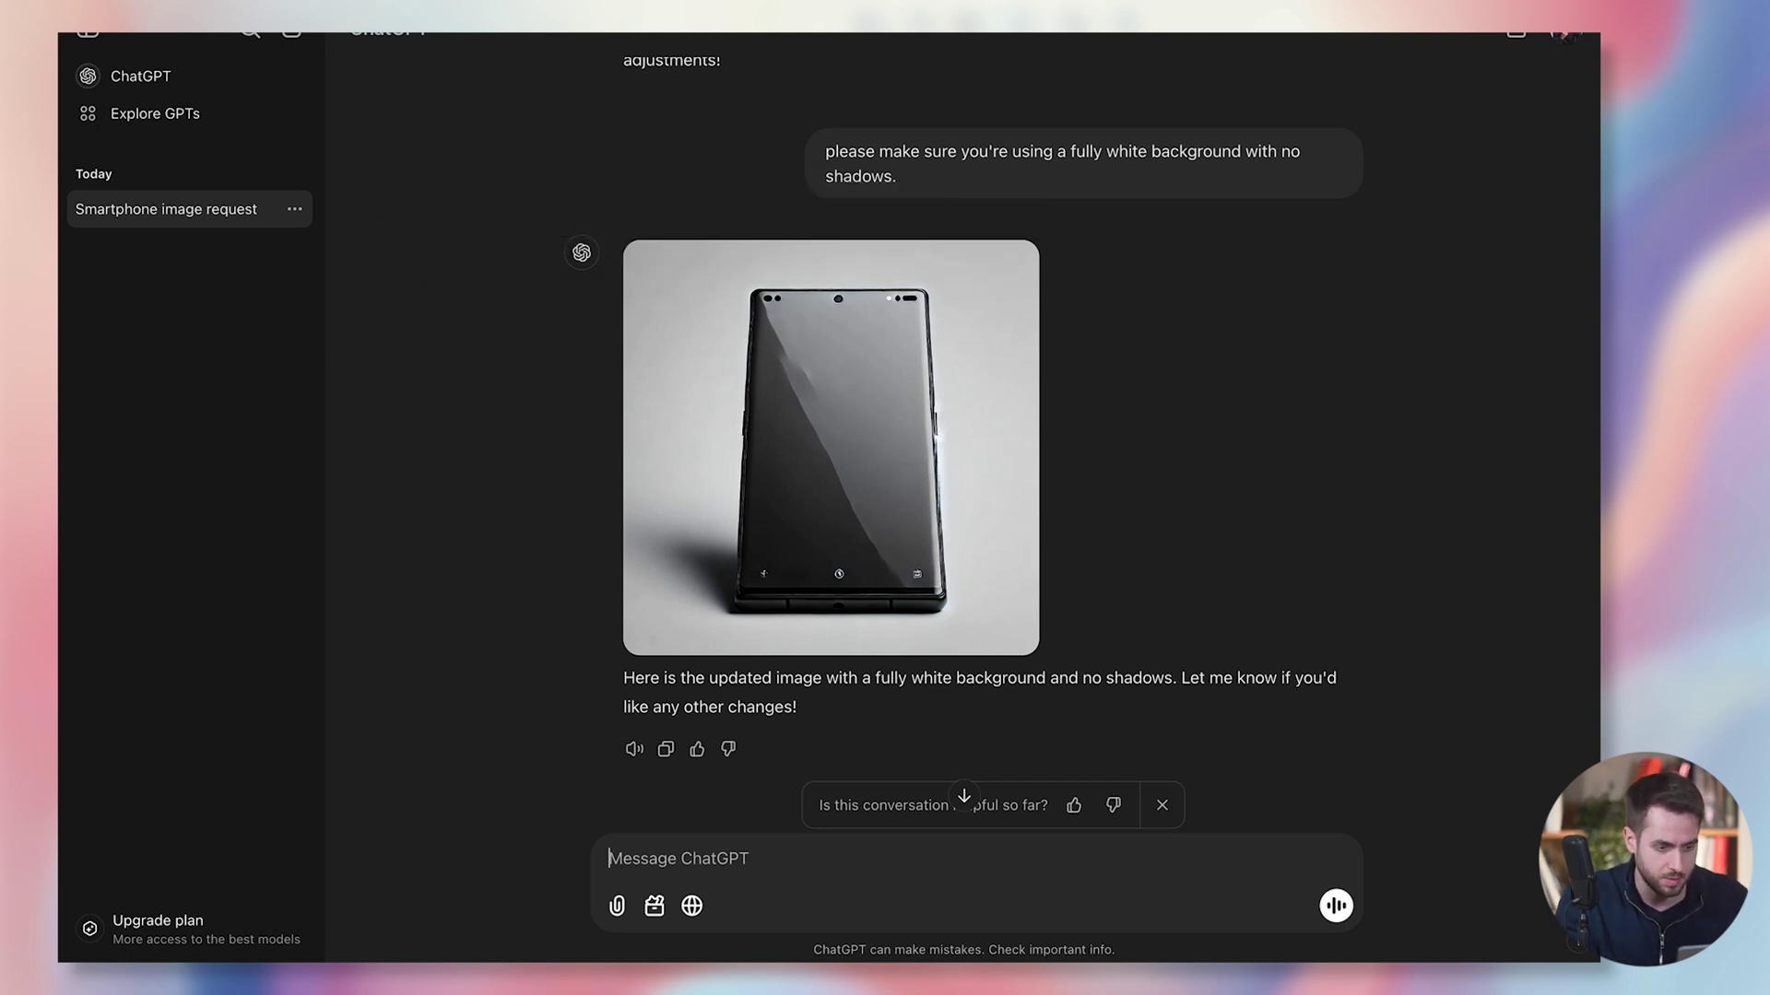
Step: Create a 1920×1080 document, drag in the downloaded Mobile Phone image, and move it up-left
{"action": "double_click", "coordinate": [1189, 446]}
{"action": "key", "text": "Return"}
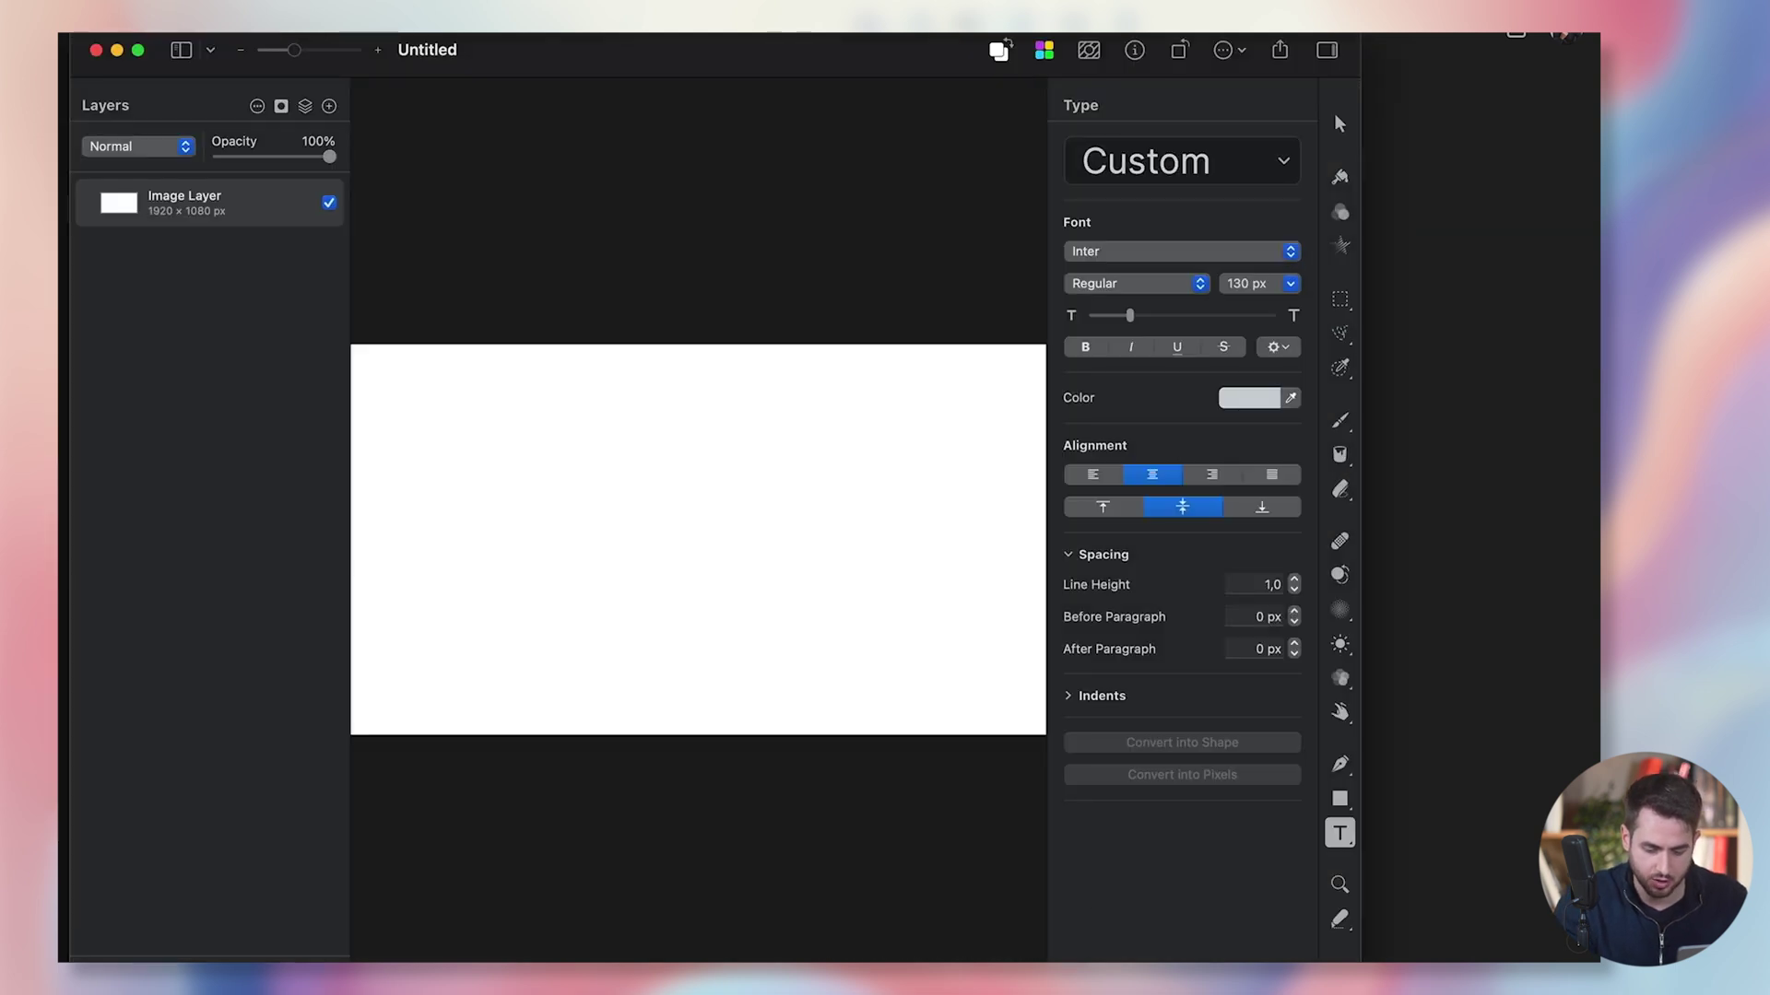
{"action": "left_click", "coordinate": [1475, 977]}
{"action": "left_click_drag", "start_coordinate": [1501, 645], "coordinate": [825, 683]}
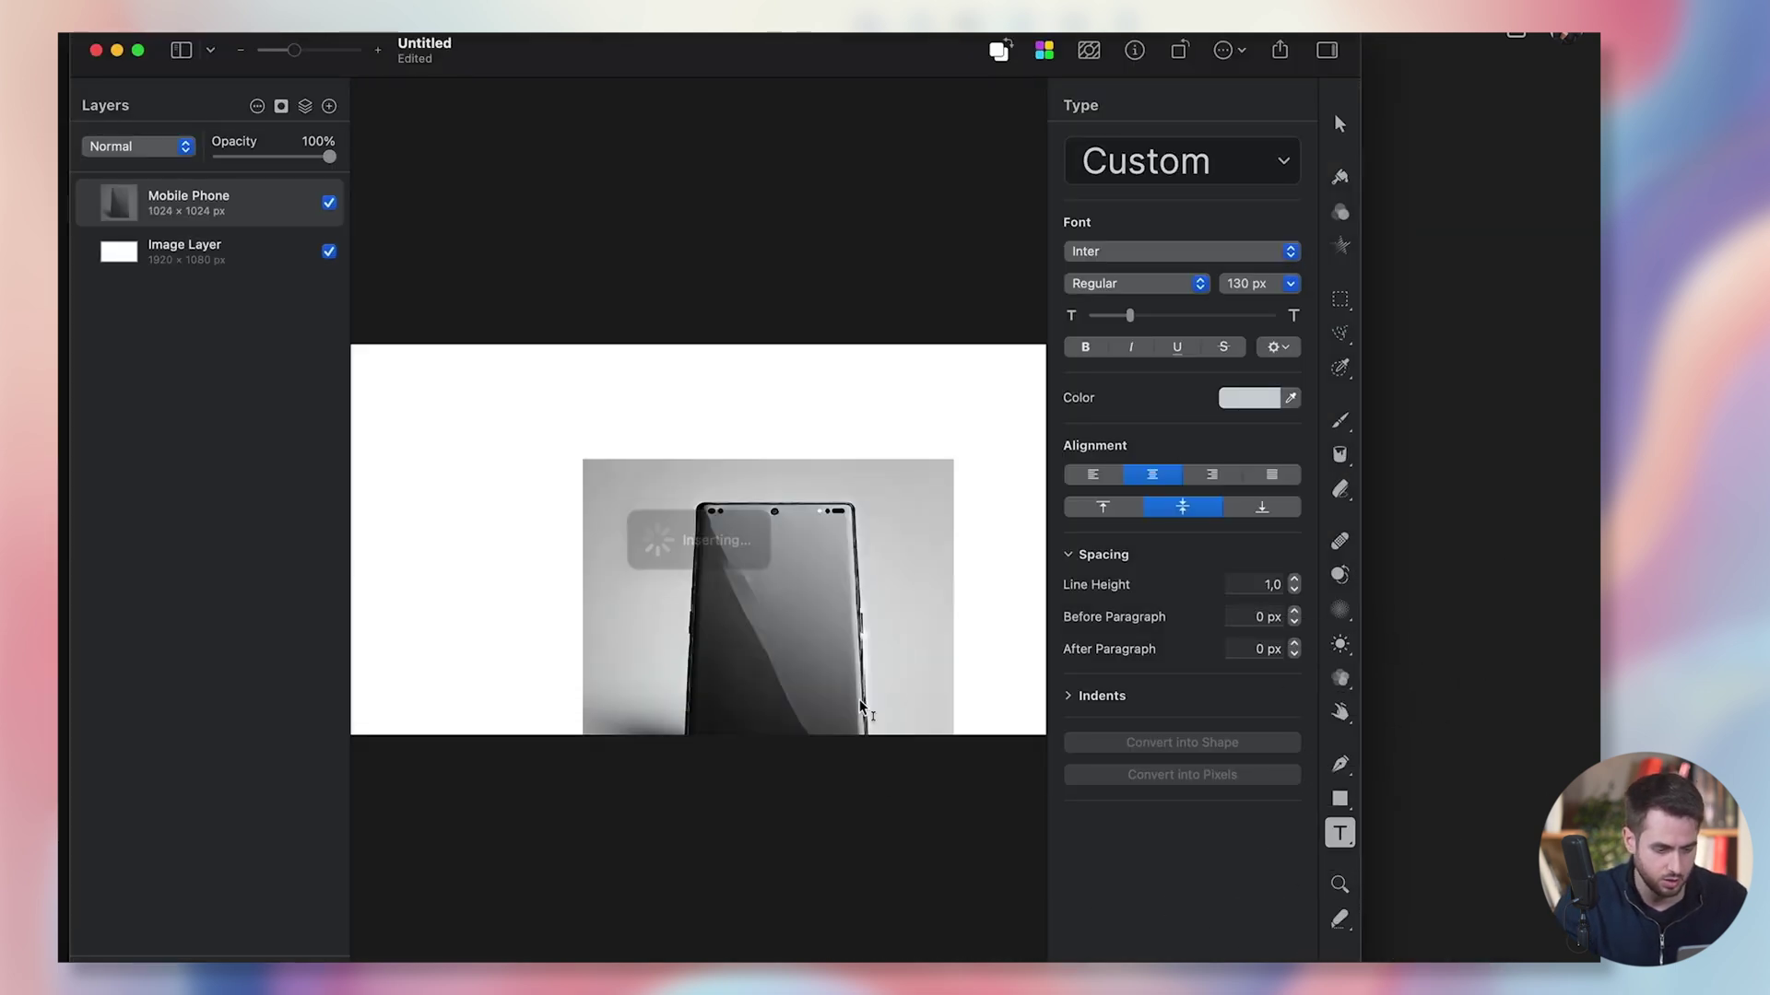
{"action": "left_click", "coordinate": [1339, 124]}
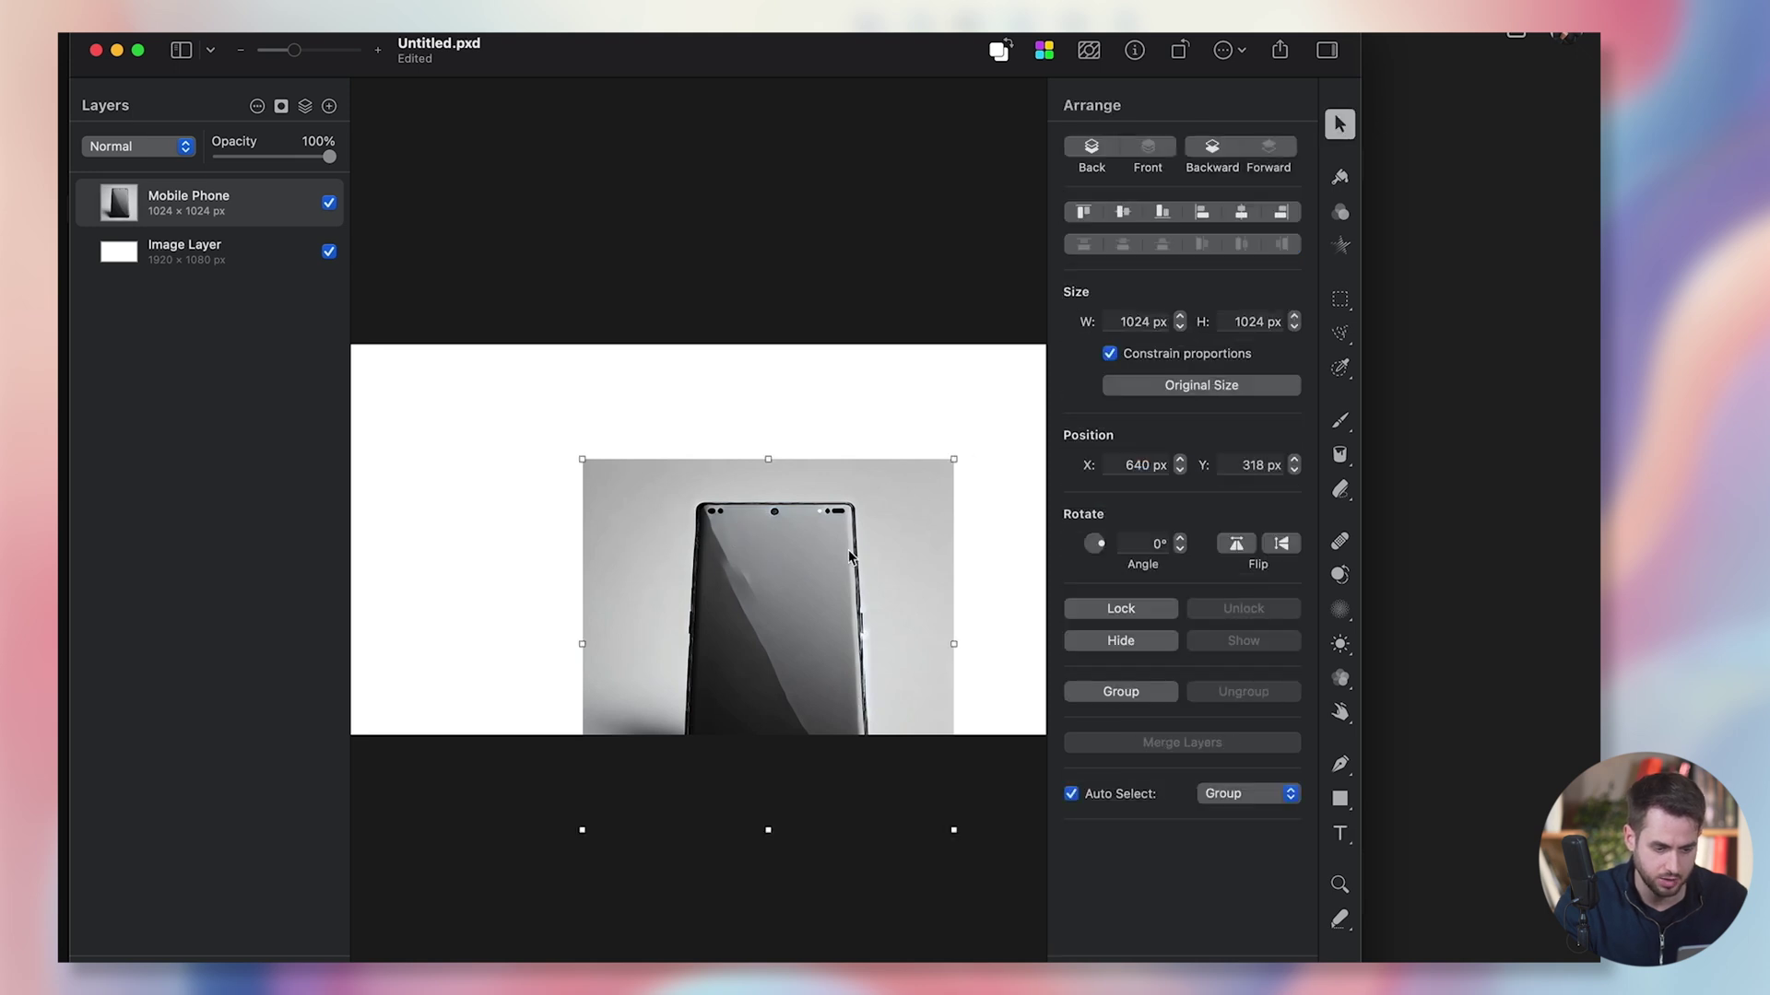
{"action": "left_click_drag", "start_coordinate": [827, 564], "coordinate": [797, 461]}
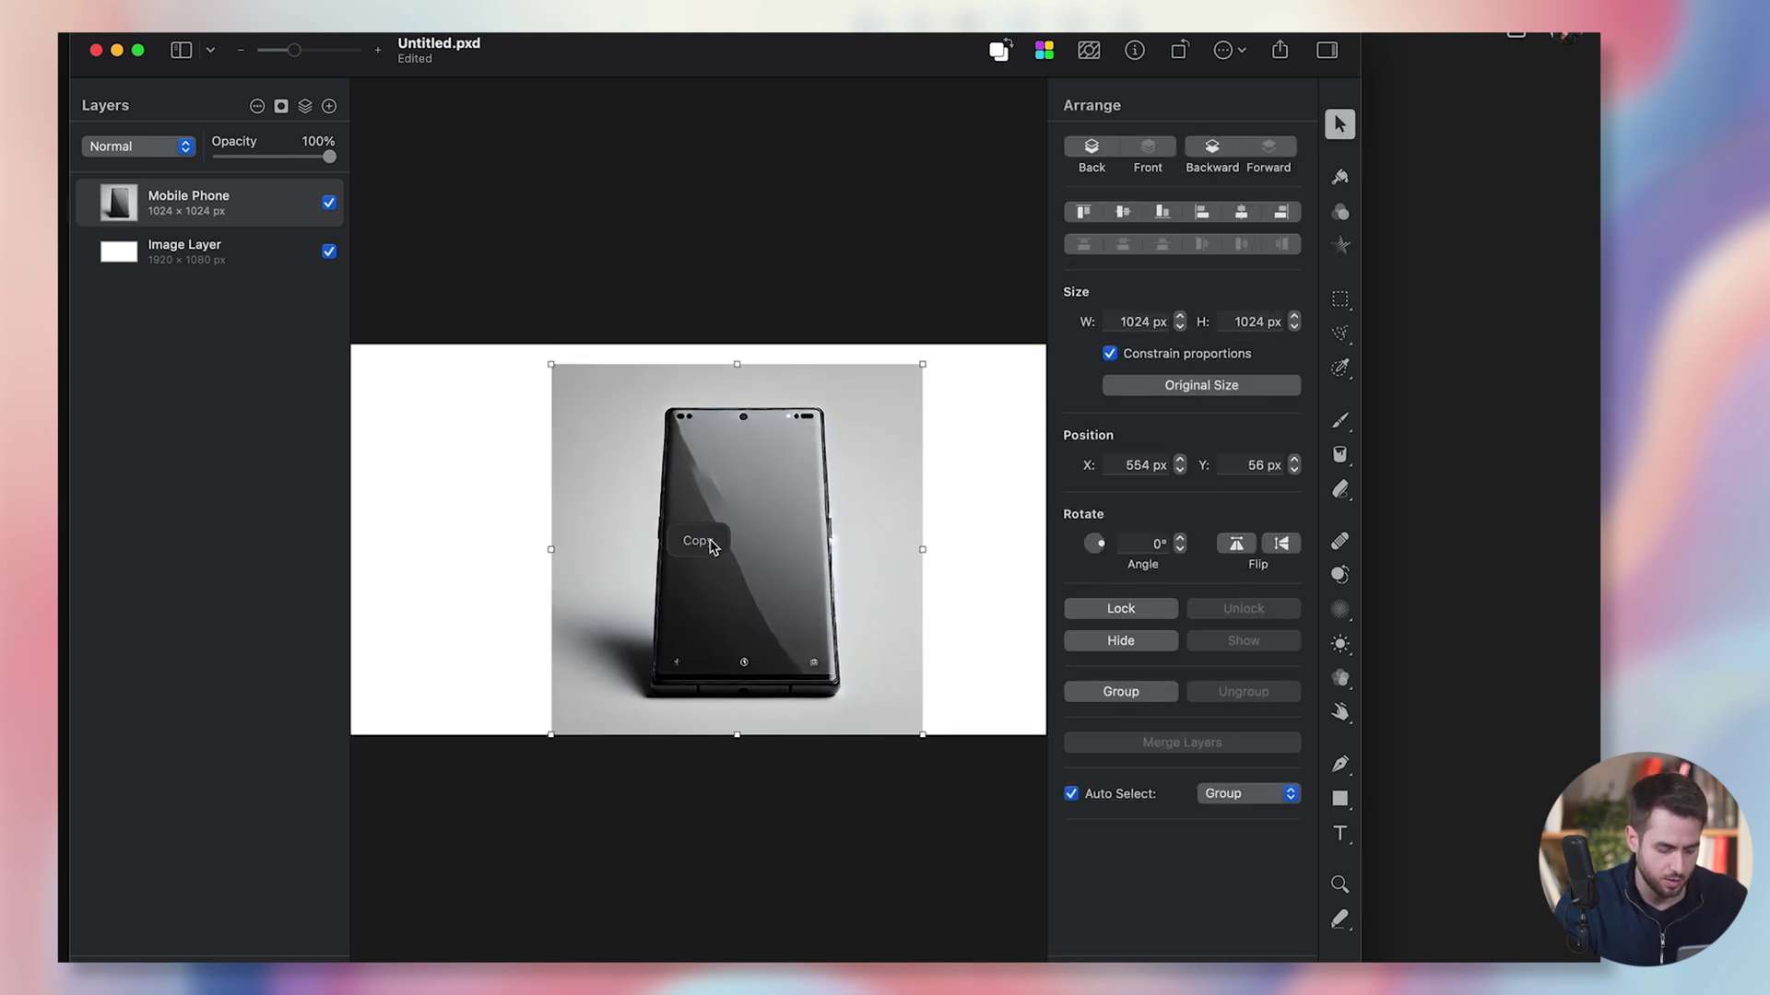
Step: Create a new document from the clipboard holding the copied phone image
{"action": "key", "text": "super+n"}
{"action": "left_click", "coordinate": [935, 179]}
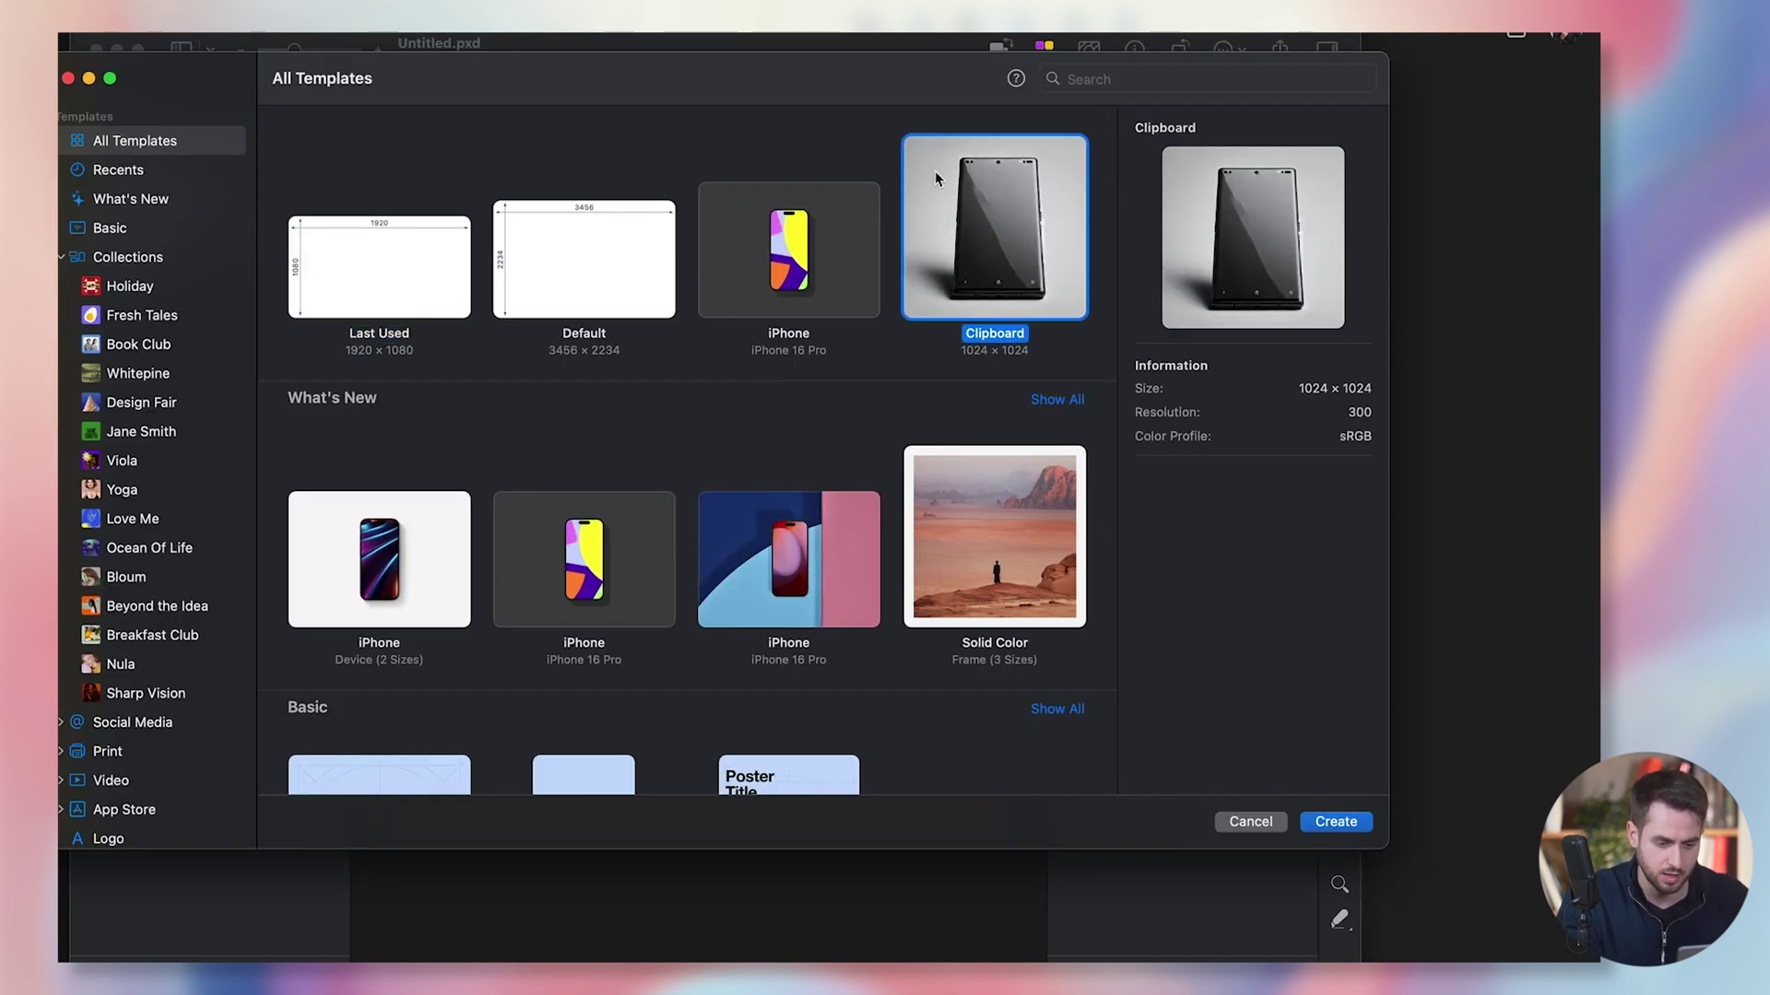
{"action": "double_click", "coordinate": [935, 179]}
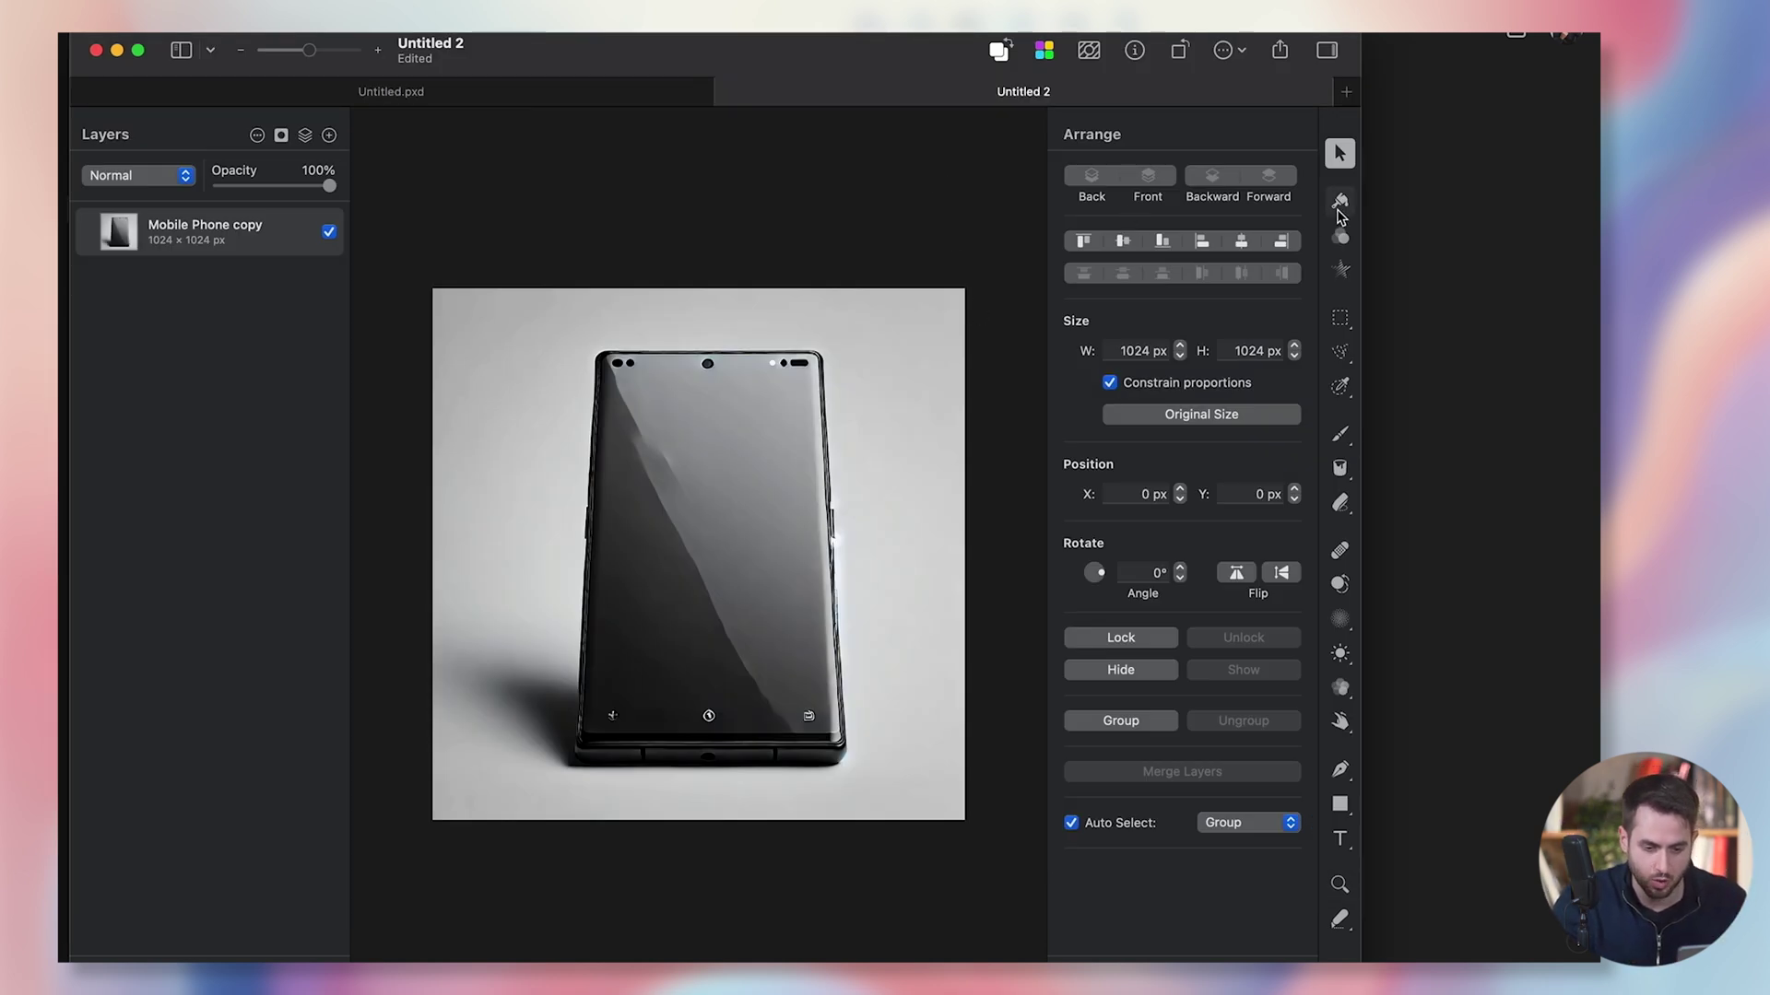
Step: Try Smart Erase background removal twice, undoing both to keep the grey background
{"action": "left_click", "coordinate": [1339, 503]}
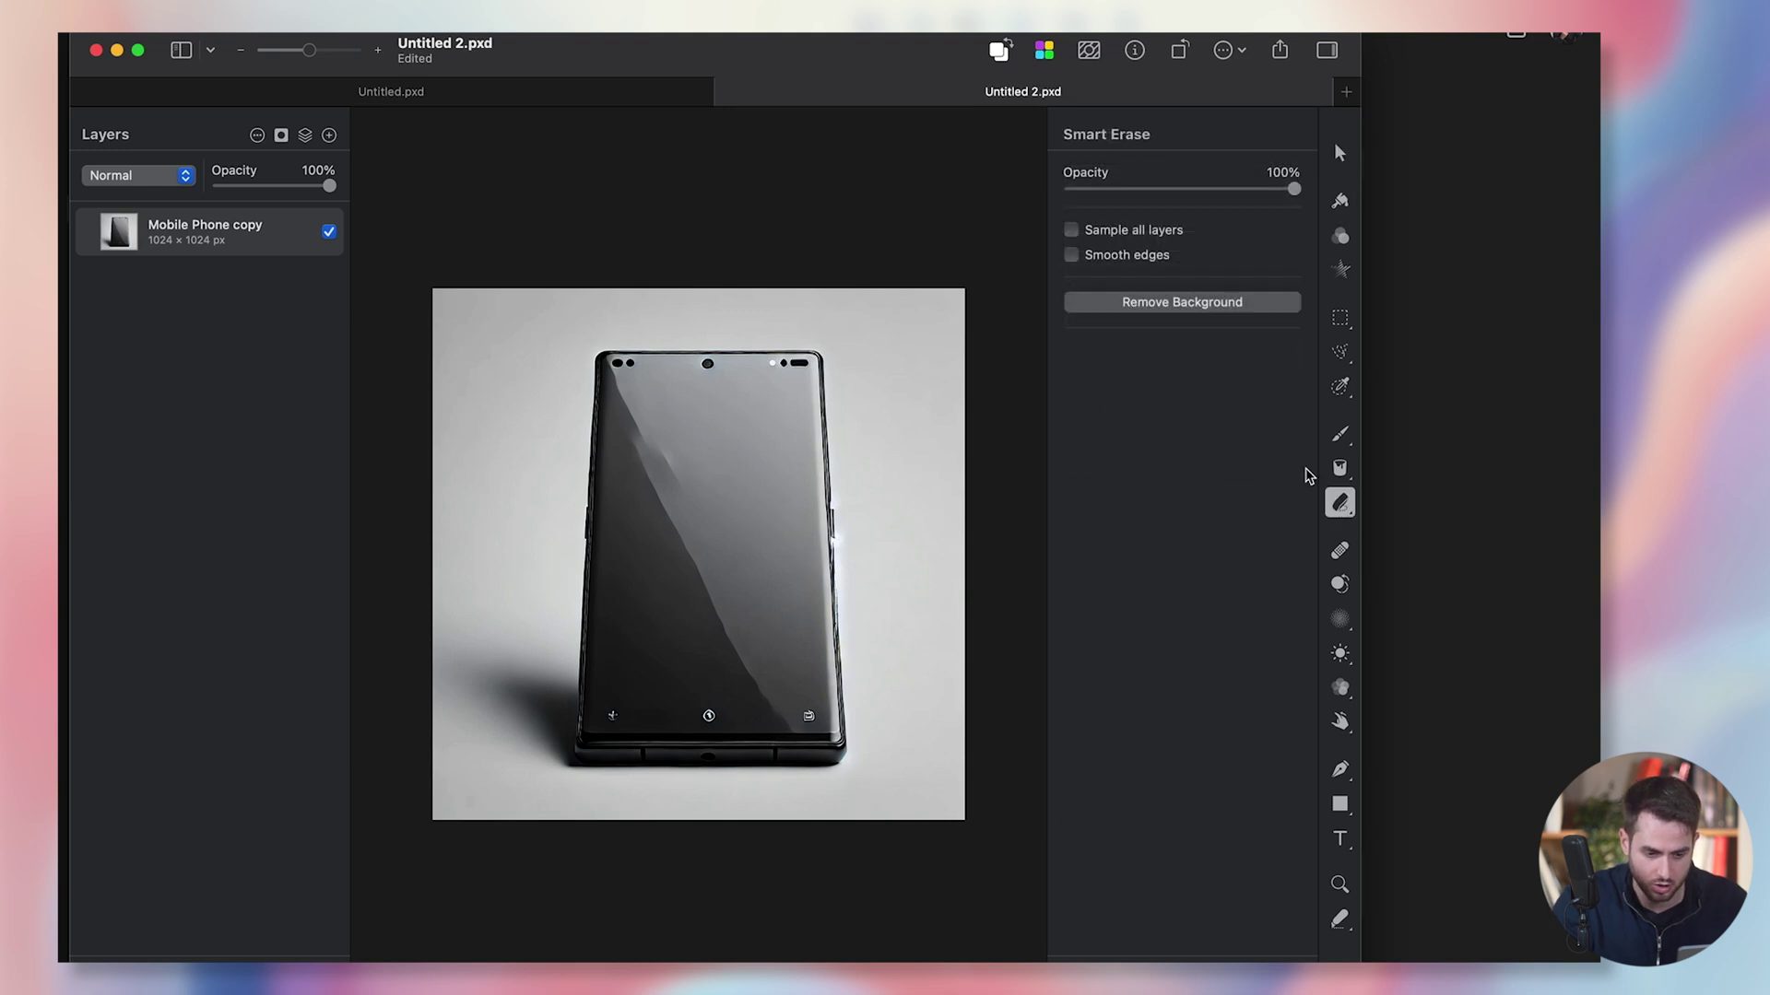
{"action": "left_click", "coordinate": [1164, 305]}
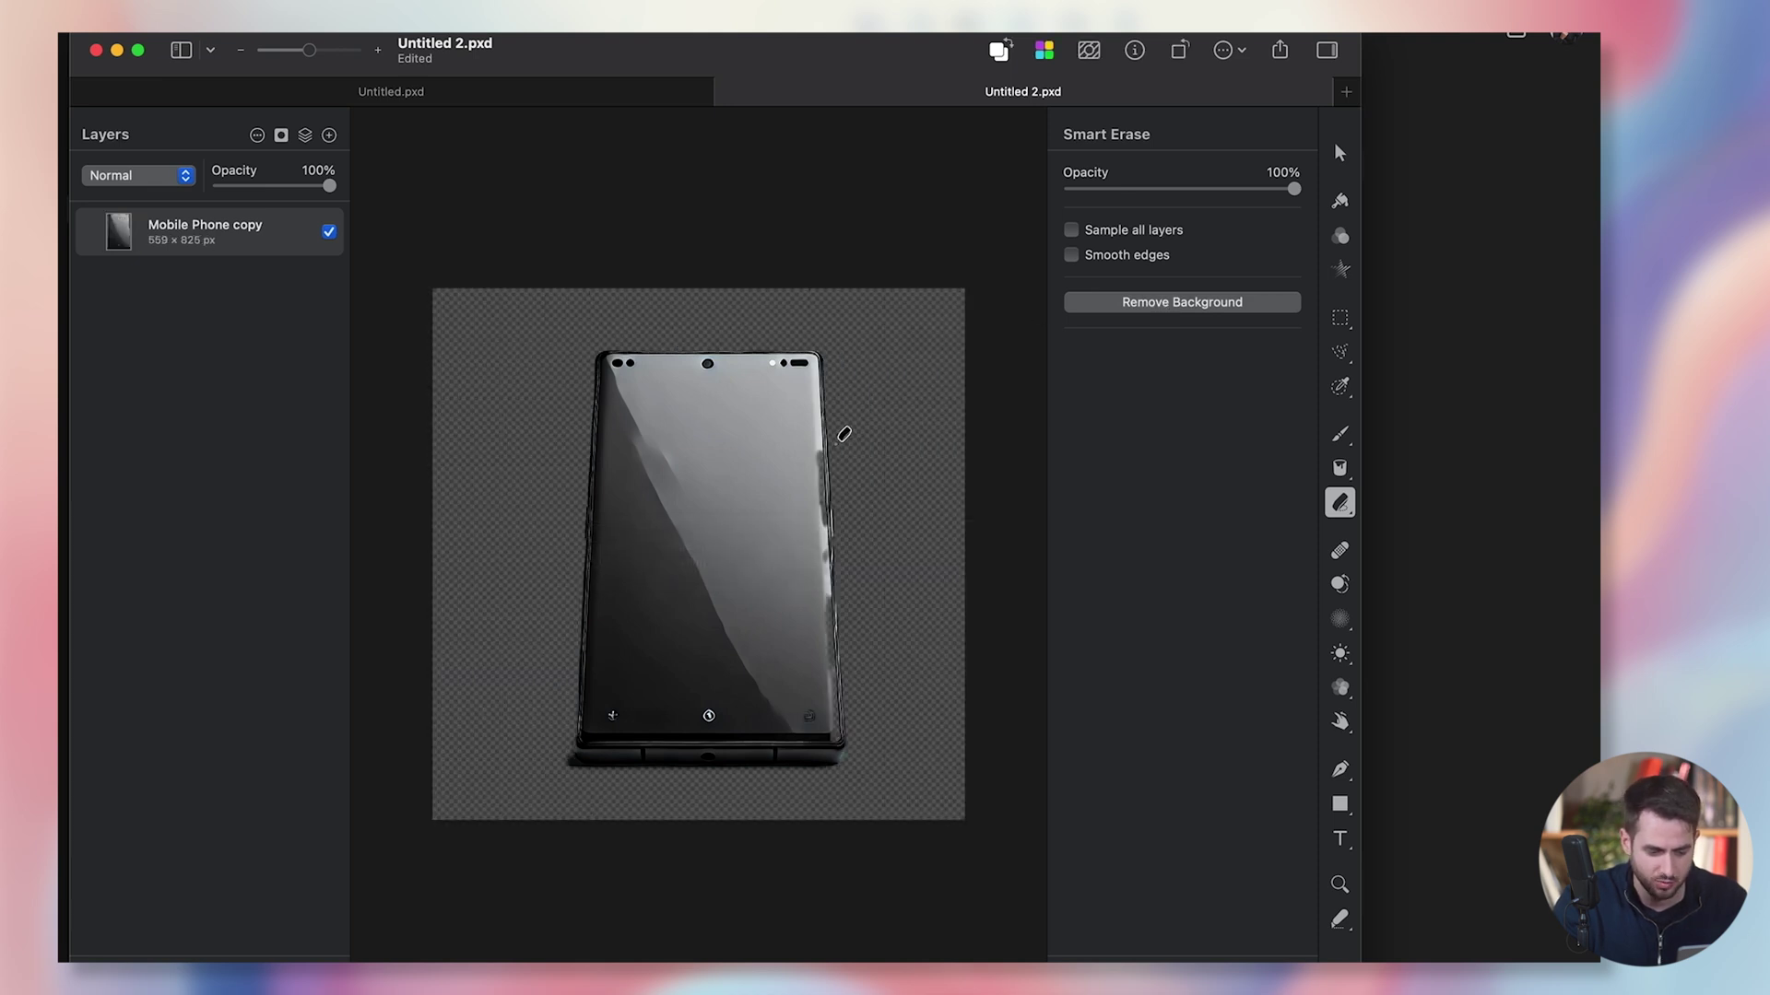
{"action": "key", "text": "super+z"}
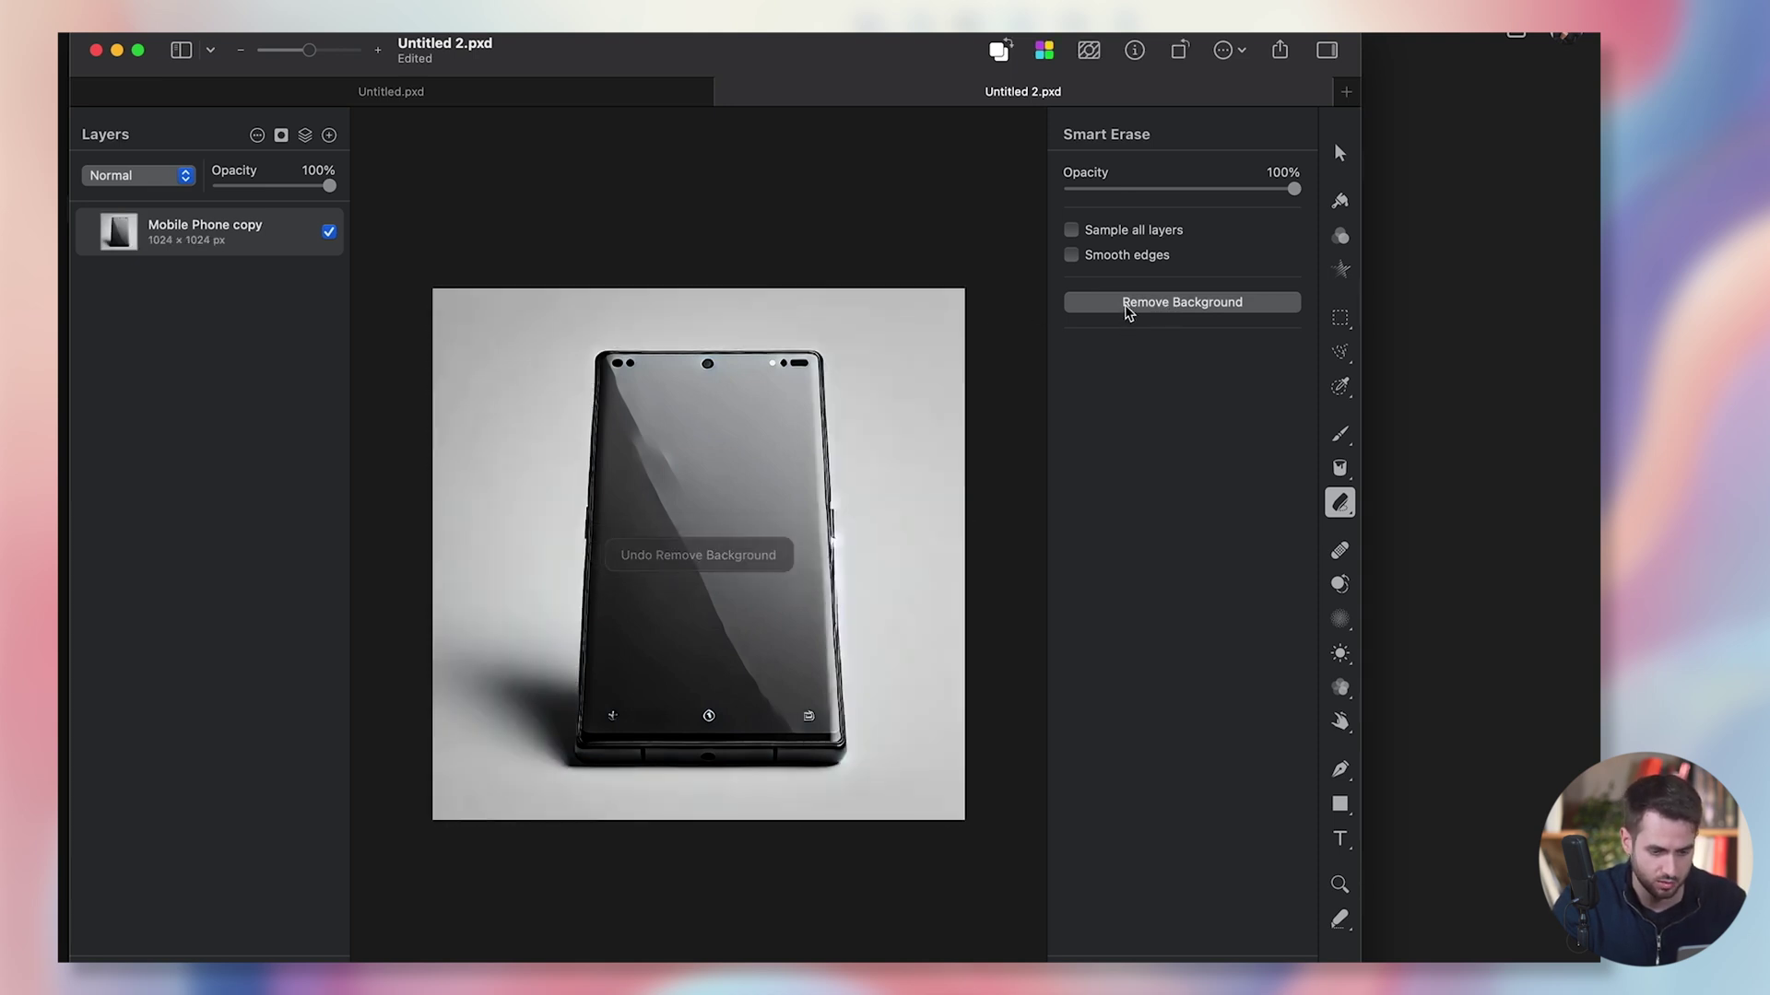
{"action": "left_click", "coordinate": [1125, 306]}
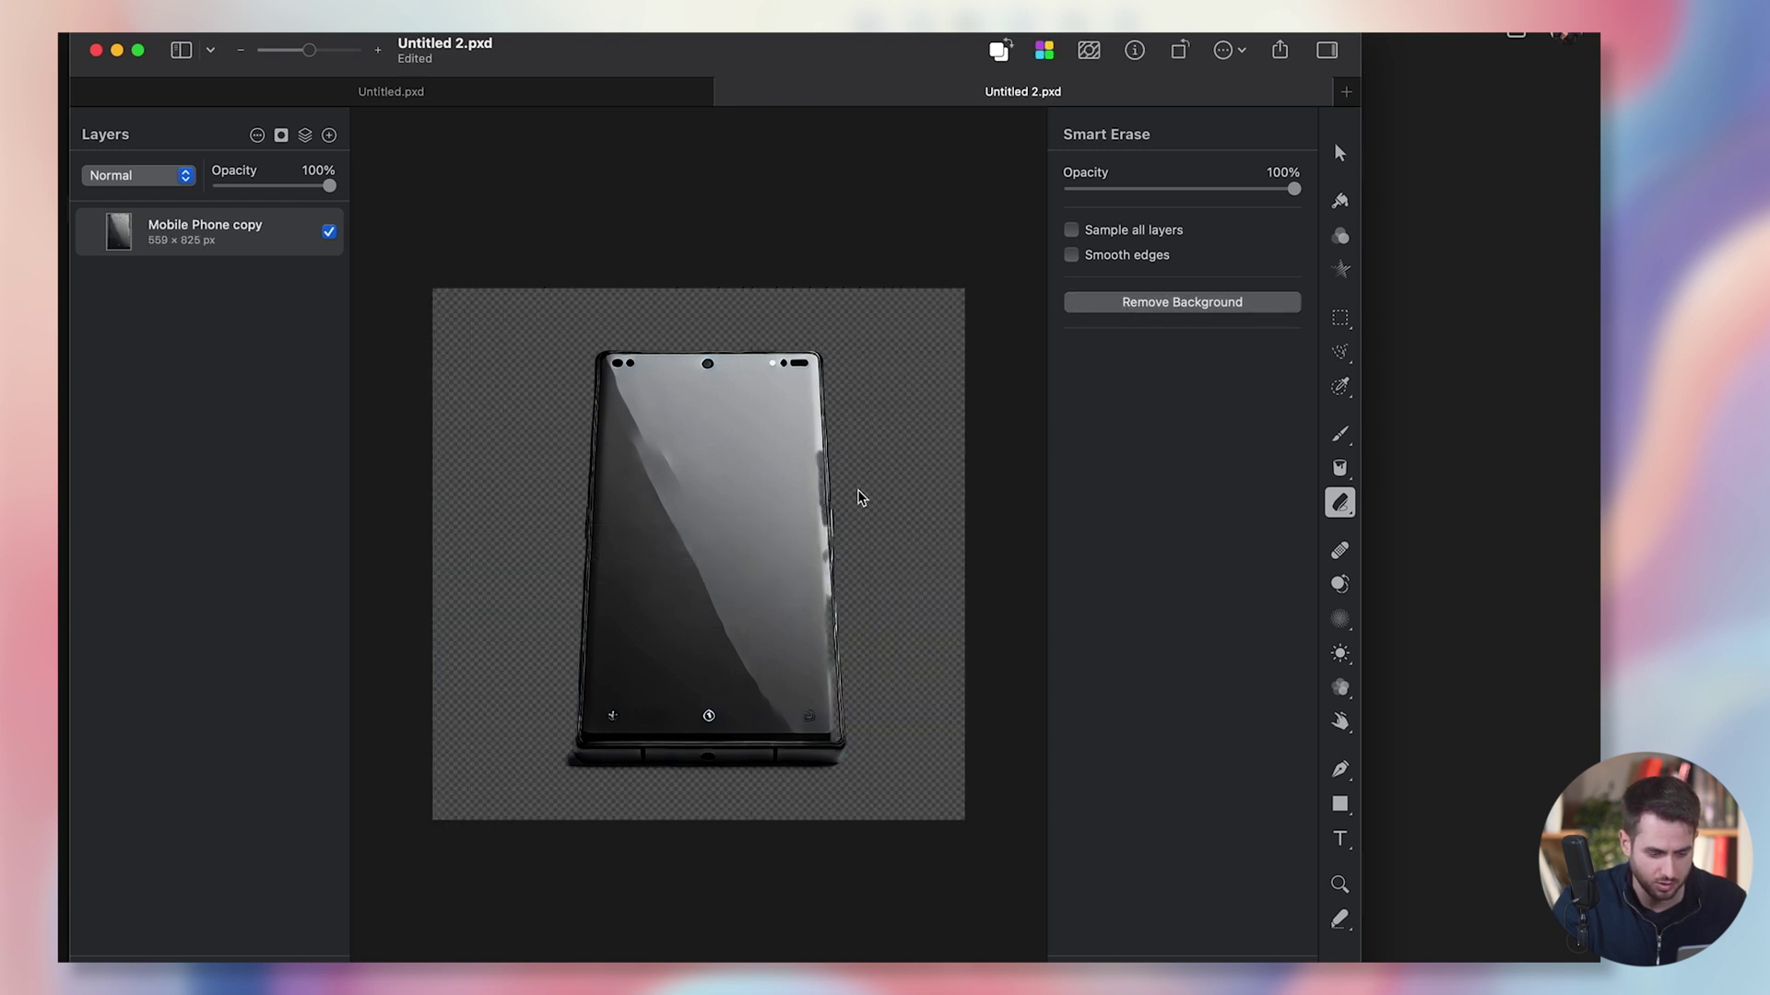
{"action": "key", "text": "super+z"}
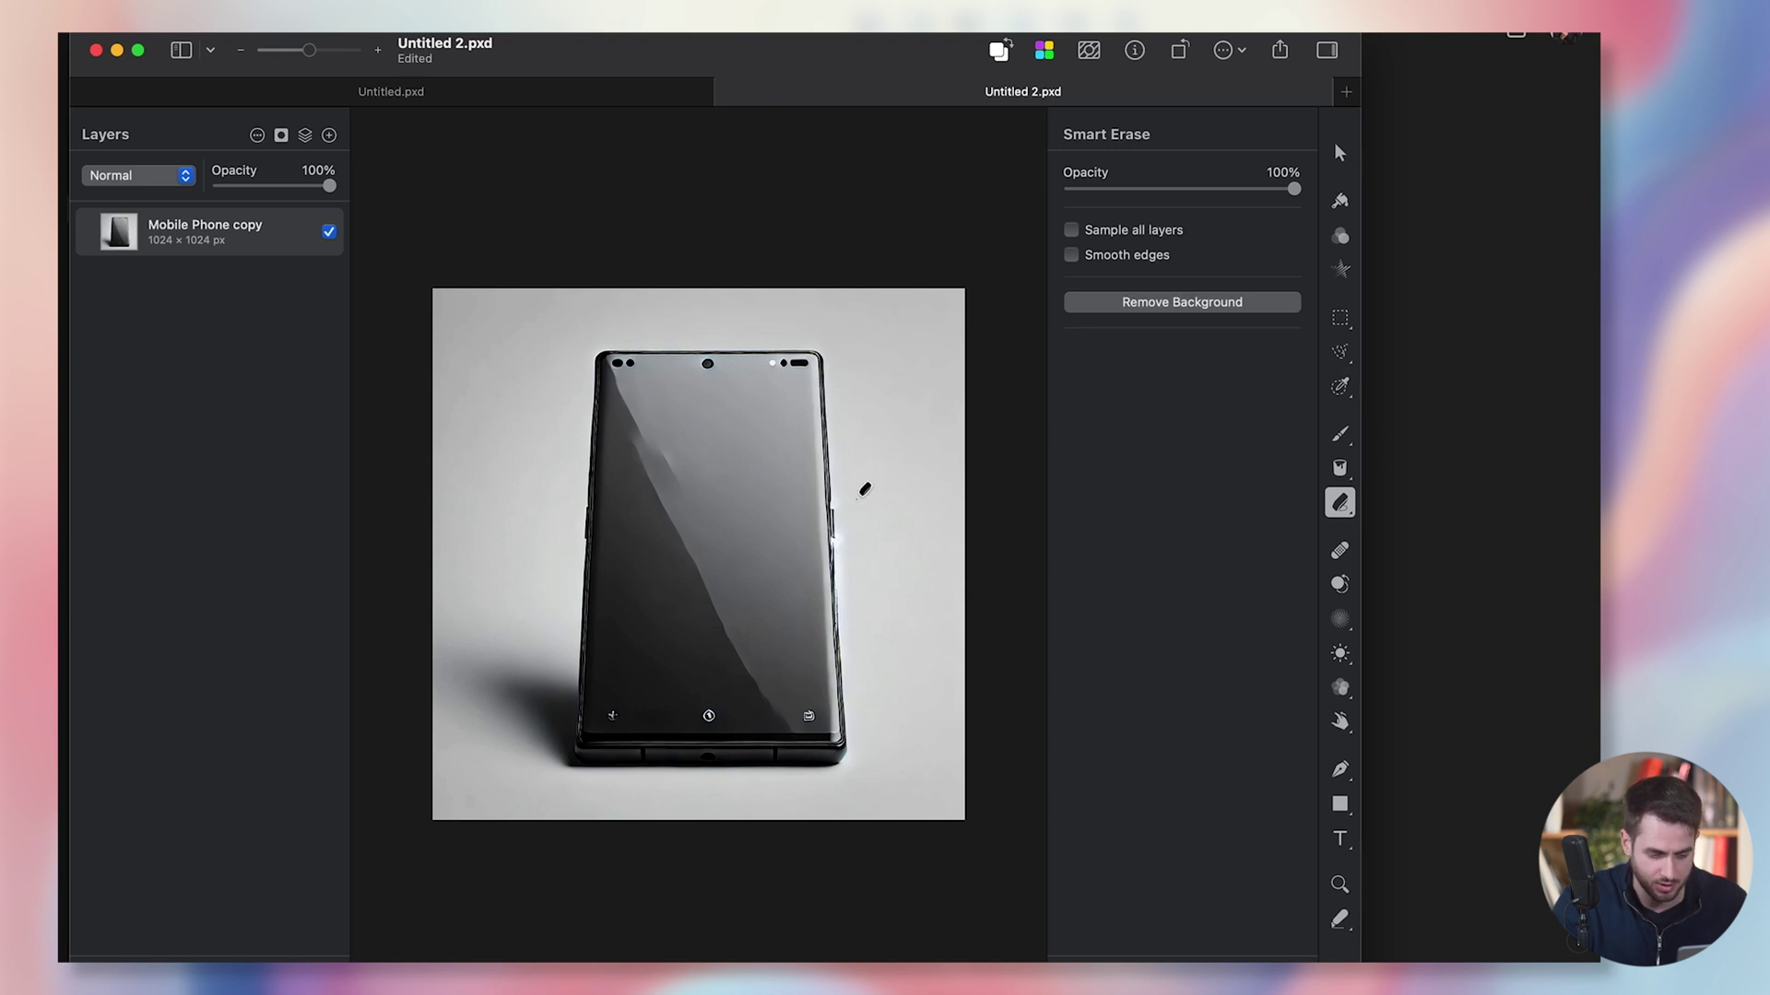
{"action": "scroll", "coordinate": [864, 489], "scroll_direction": "up", "scroll_amount": 5}
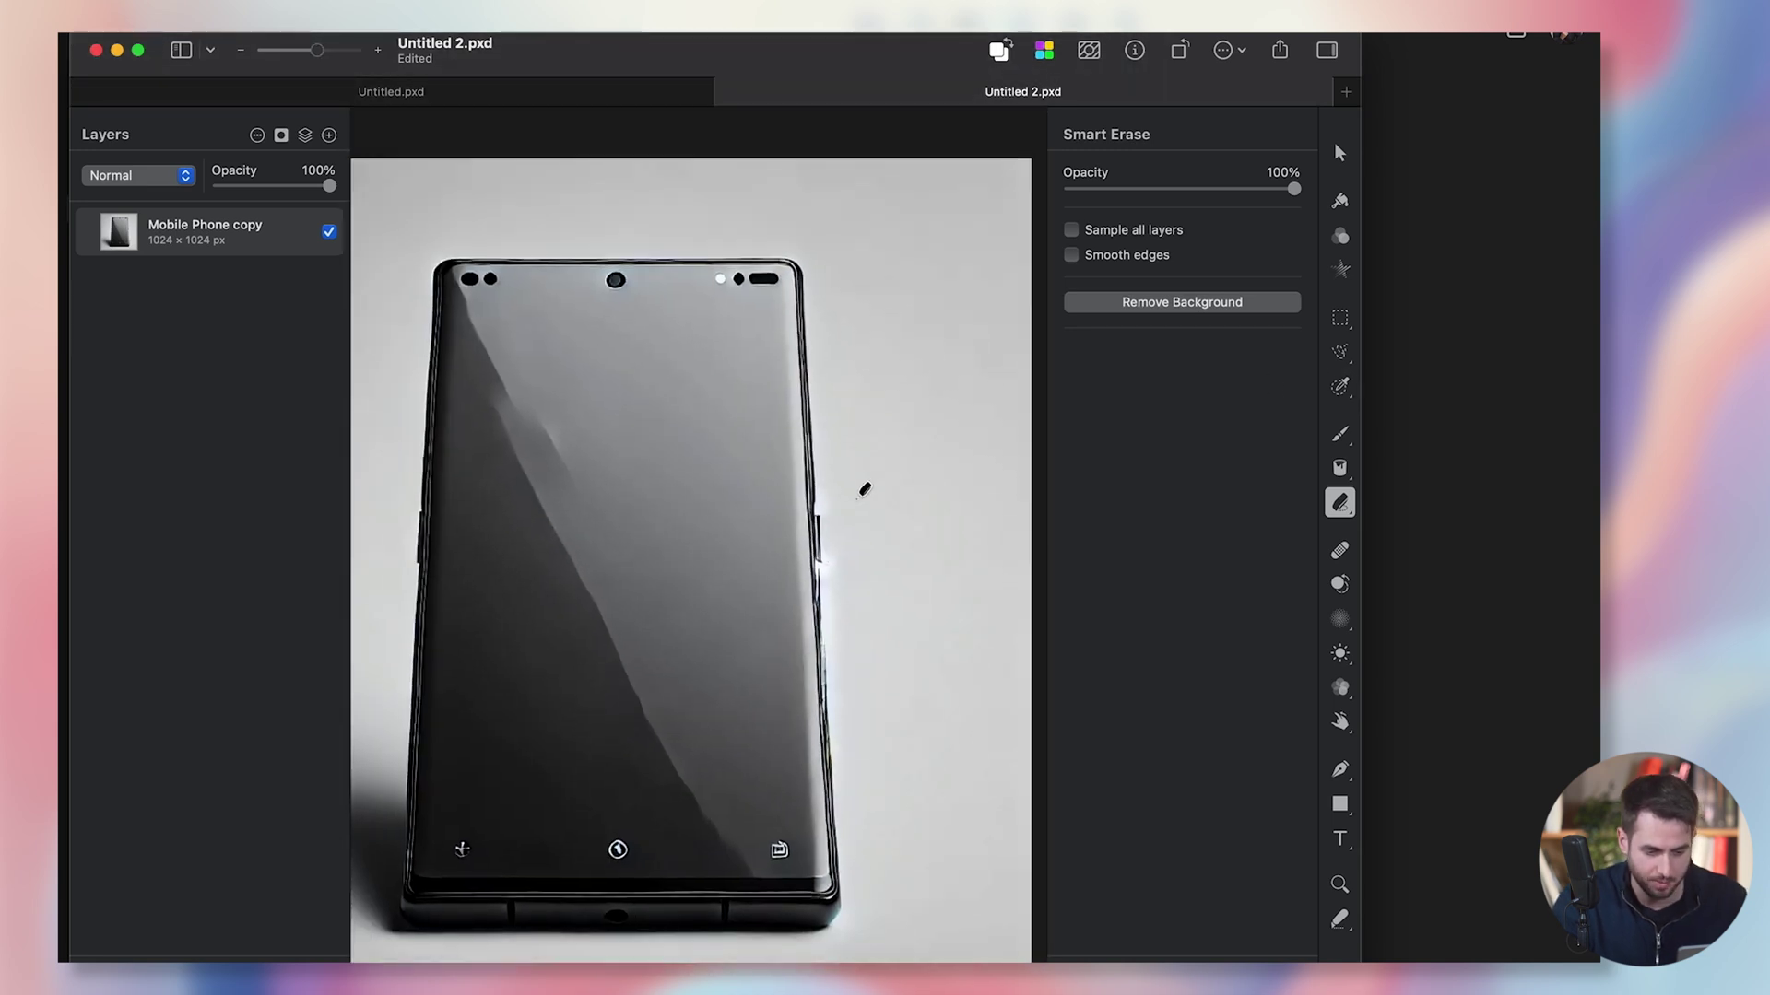
{"action": "scroll", "coordinate": [864, 489], "scroll_direction": "down", "scroll_amount": 3}
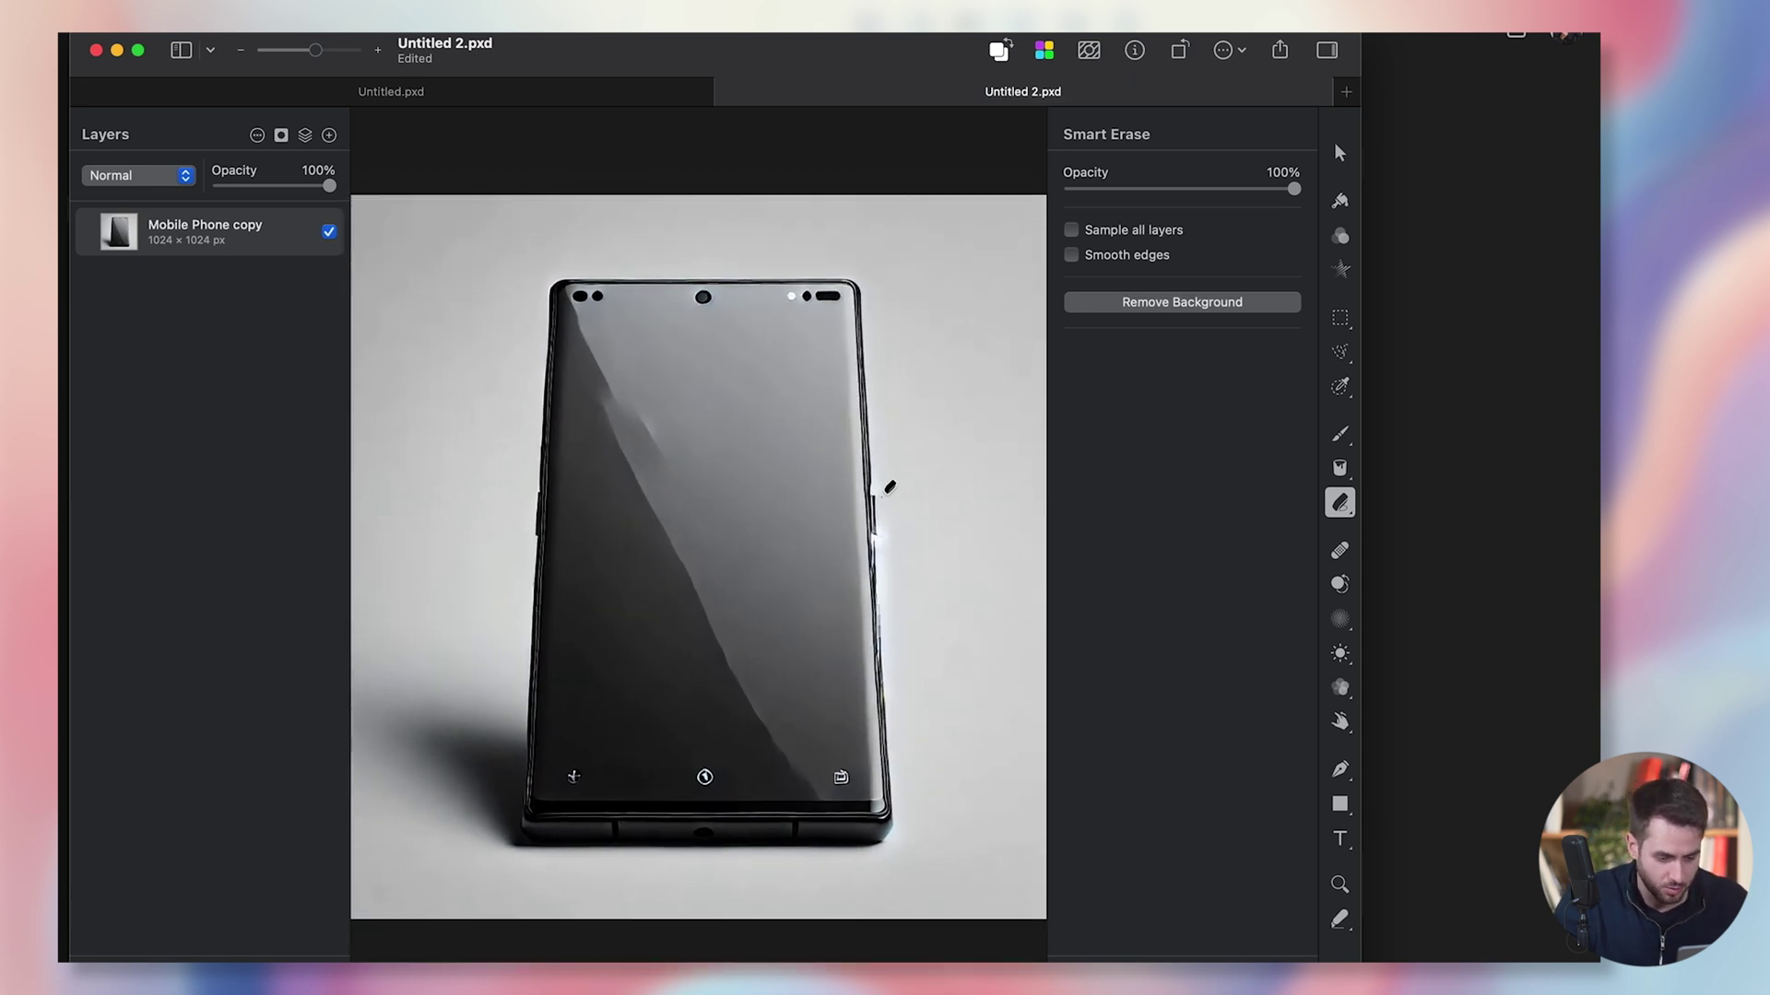
{"action": "scroll", "coordinate": [888, 485], "scroll_direction": "up", "scroll_amount": 5}
{"action": "scroll", "coordinate": [885, 488], "scroll_direction": "down", "scroll_amount": 6}
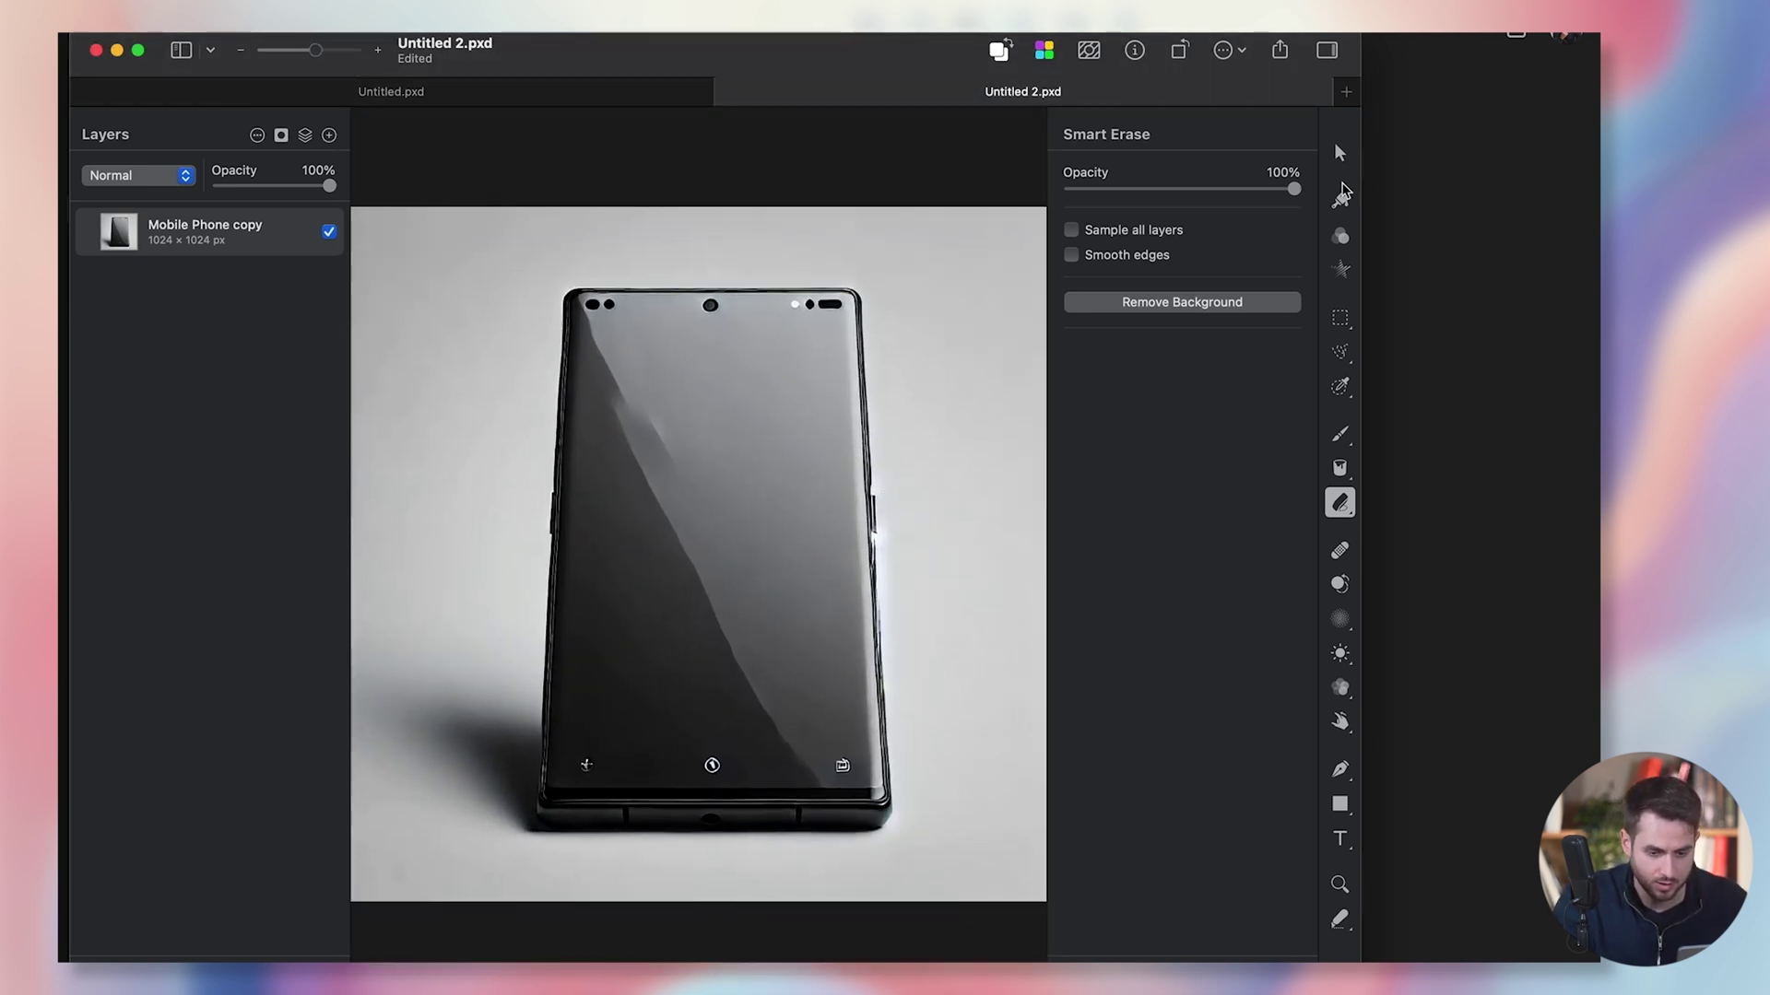
{"action": "left_click", "coordinate": [1340, 317]}
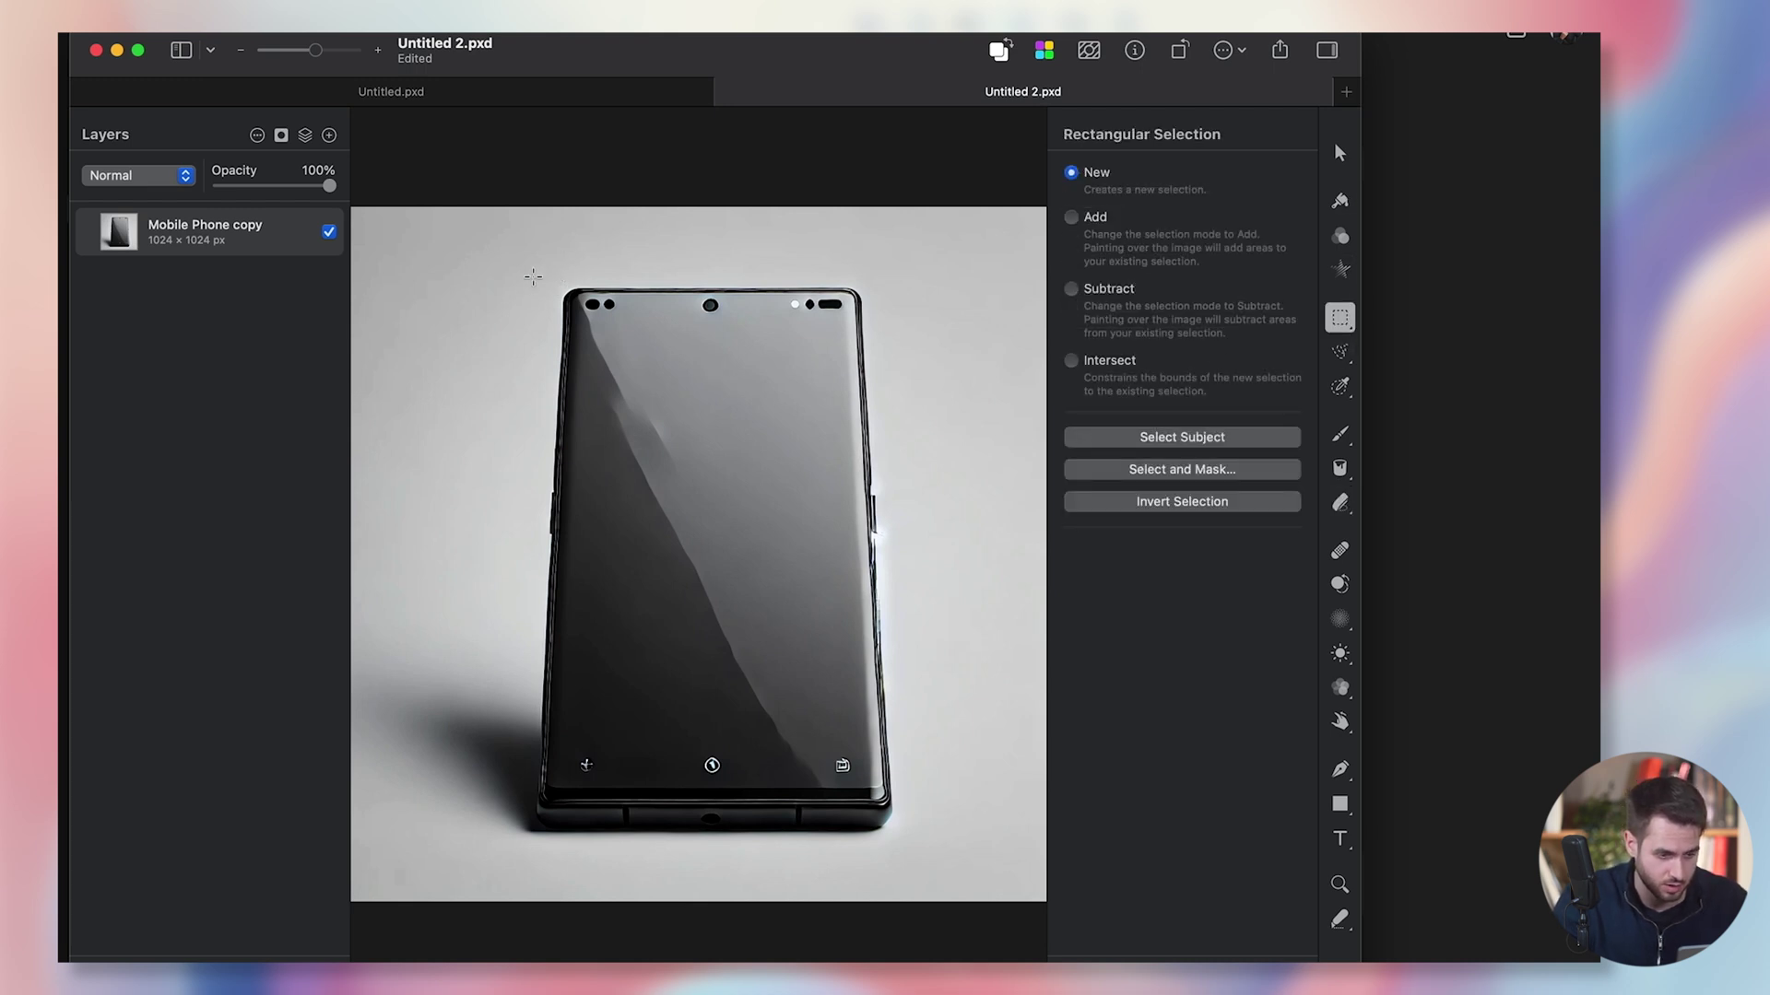
Step: Marquee-select the phone, copy it, and create a new document from the clipboard
{"action": "left_click_drag", "start_coordinate": [557, 276], "coordinate": [902, 839]}
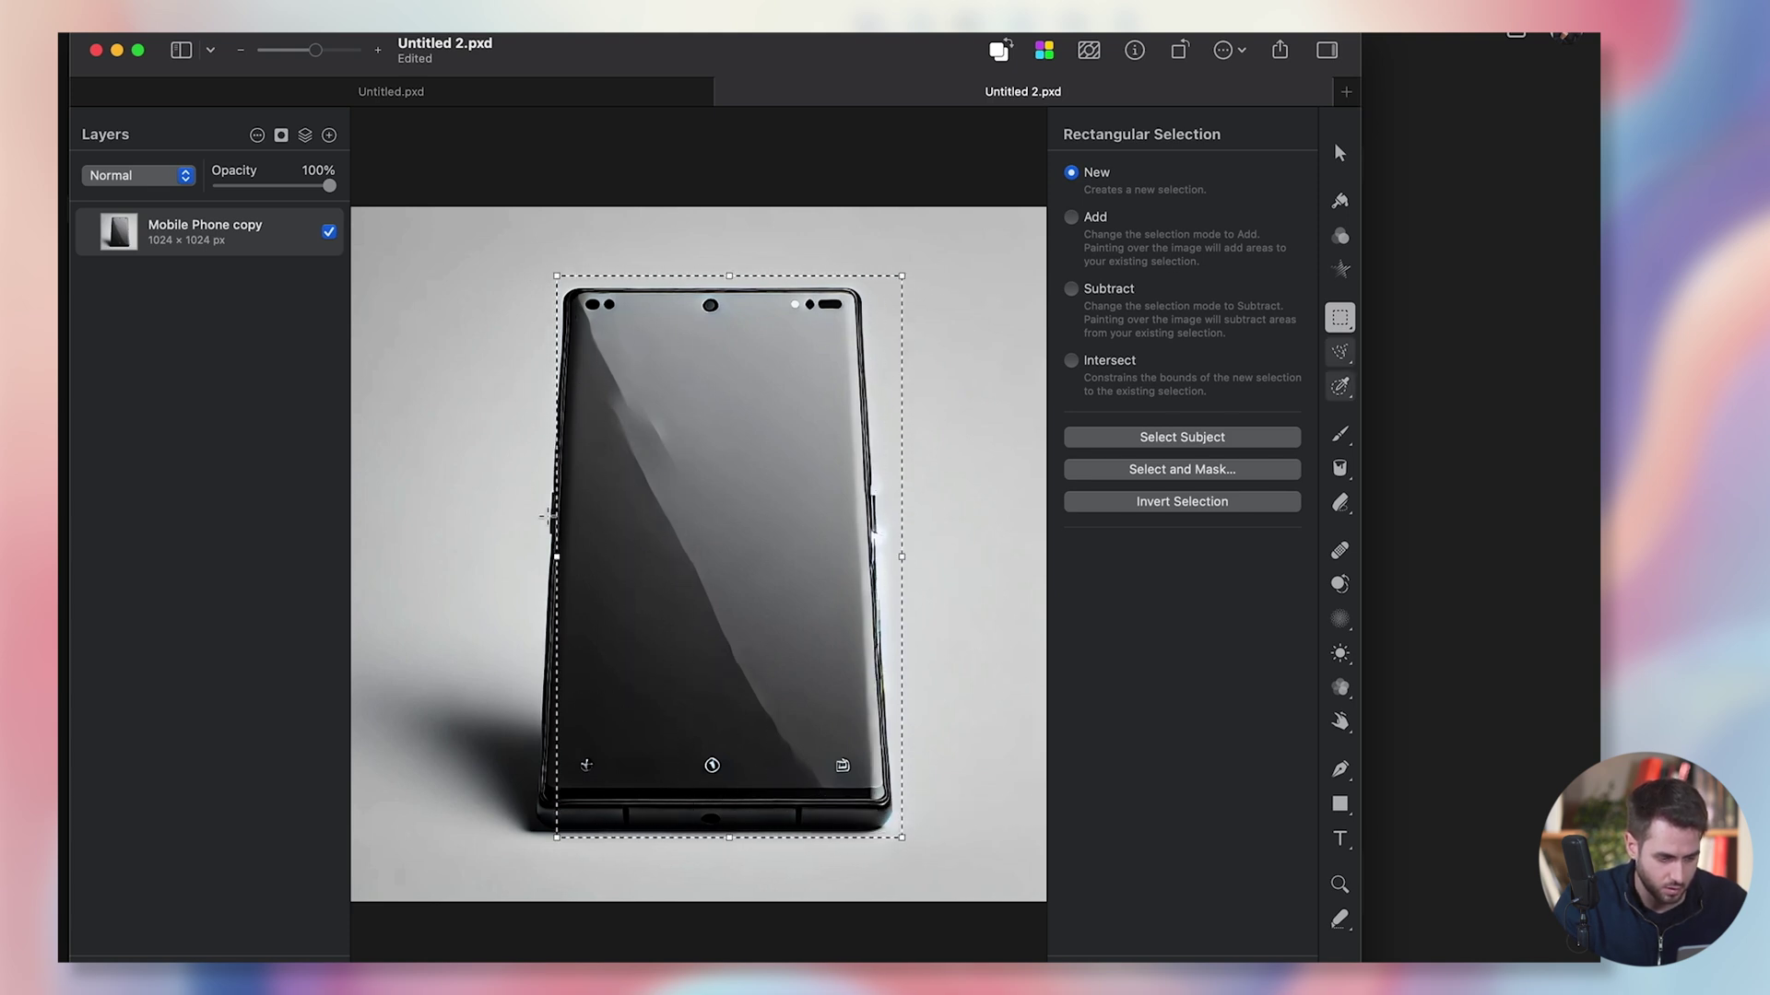
{"action": "left_click_drag", "start_coordinate": [556, 558], "coordinate": [512, 561]}
{"action": "key", "text": "super+c"}
{"action": "key", "text": "super+n"}
{"action": "double_click", "coordinate": [977, 276]}
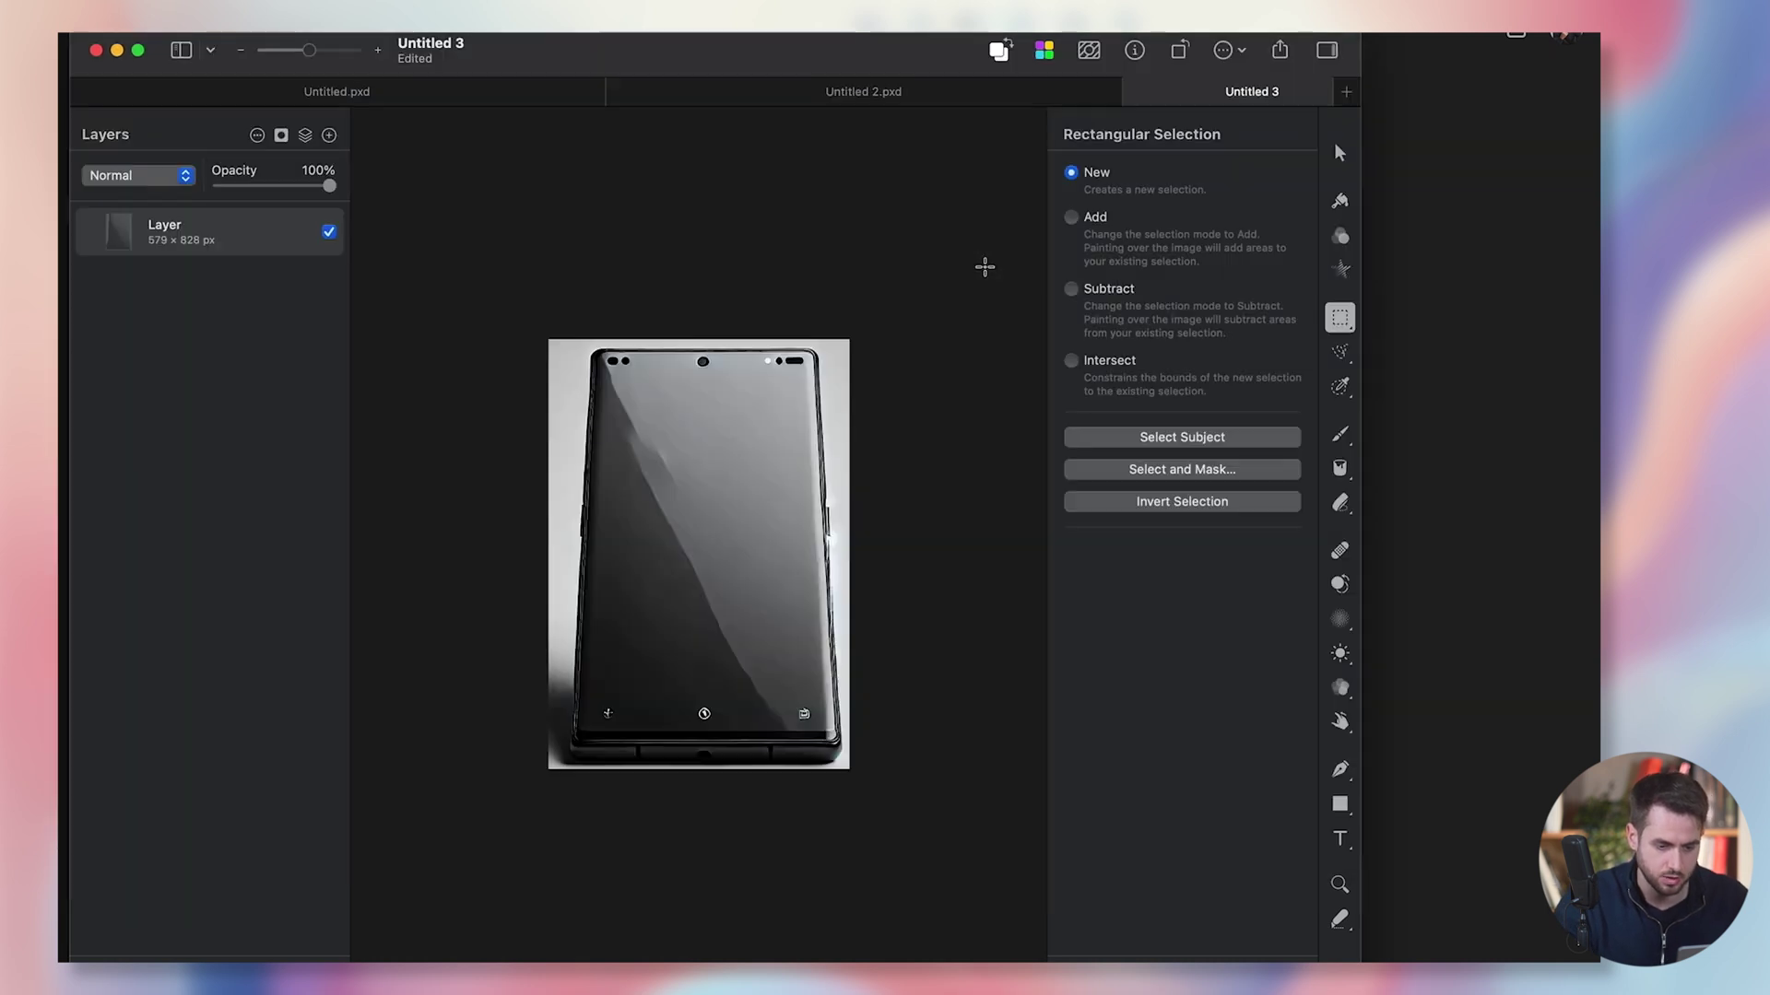
Step: Remove the background around the phone with Smart Erase, leaving a transparent cut-out
{"action": "left_click", "coordinate": [1338, 161]}
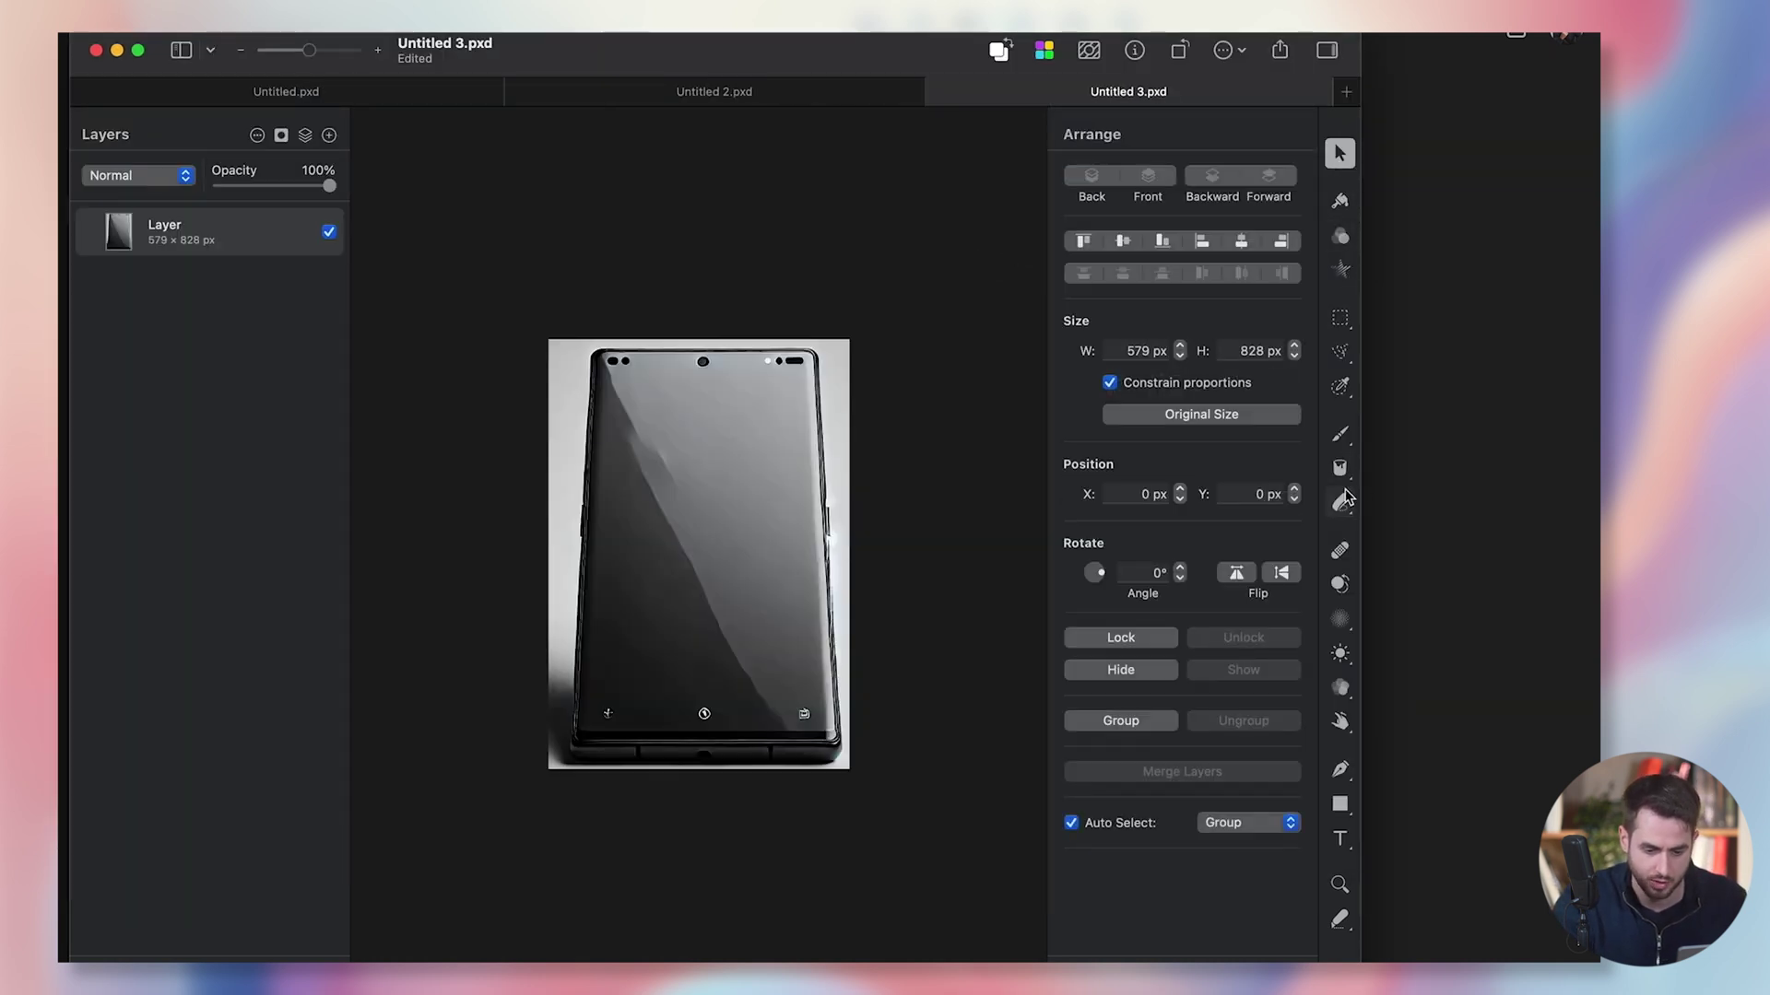
{"action": "left_click", "coordinate": [1339, 503]}
{"action": "left_click", "coordinate": [1197, 302]}
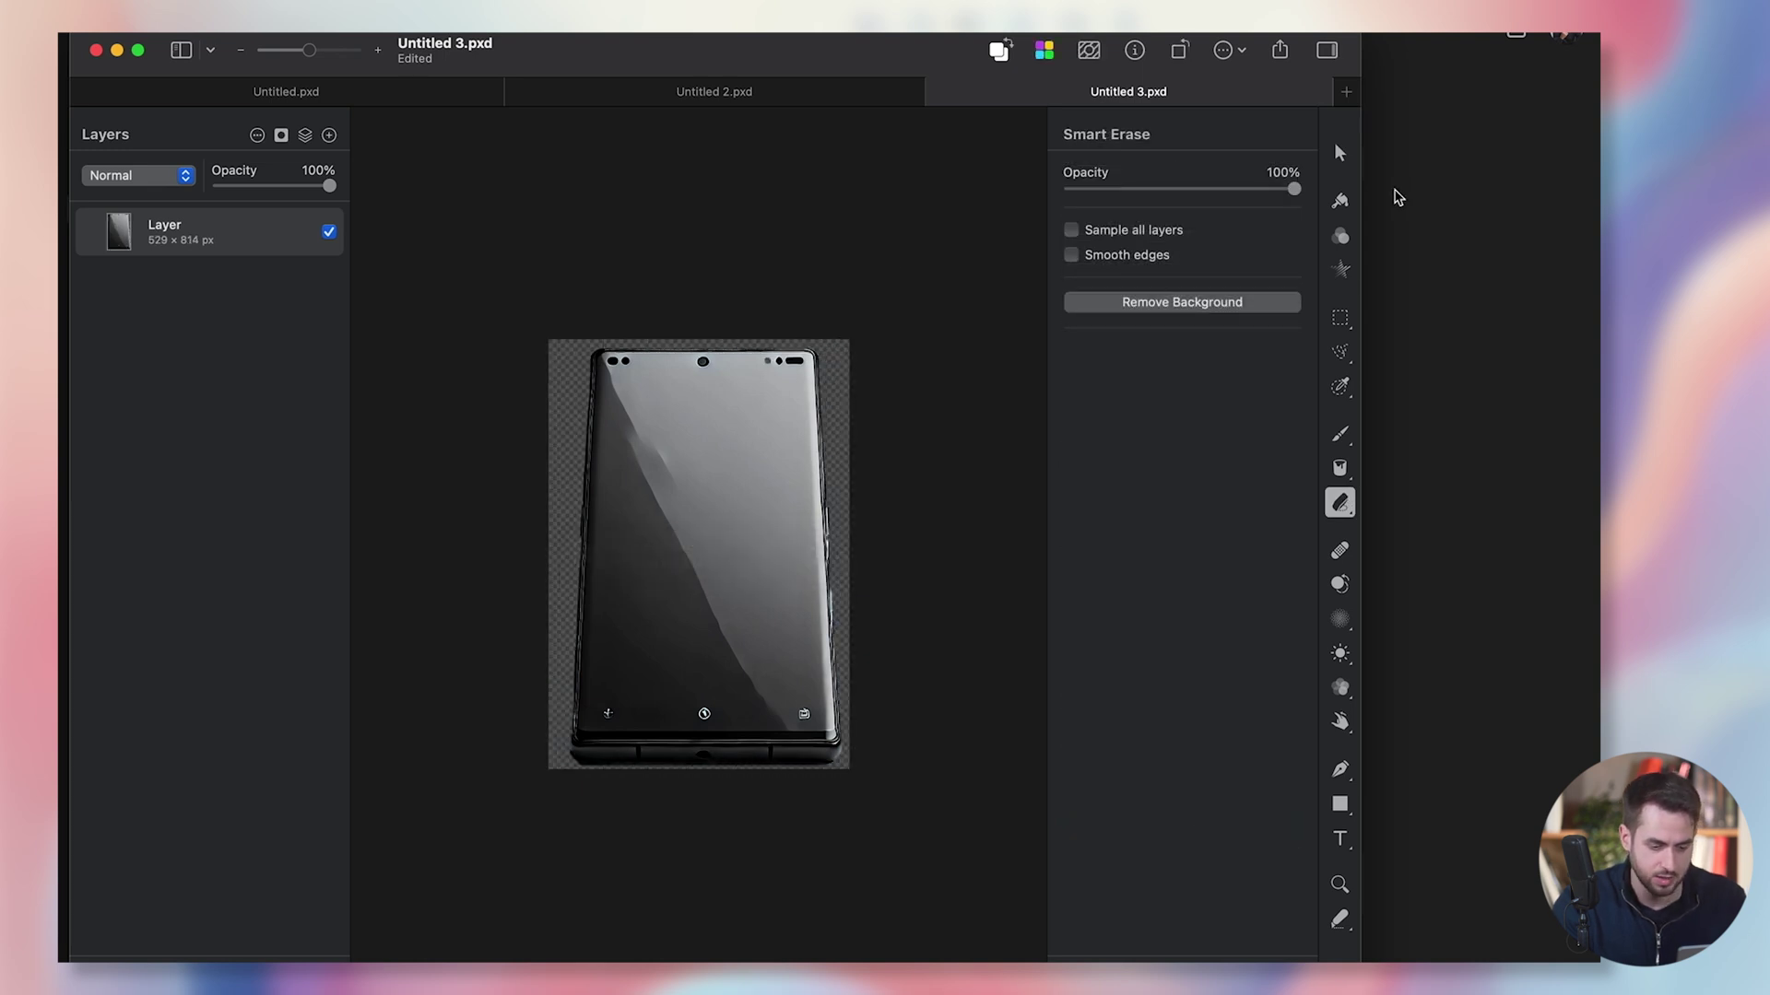
{"action": "left_click", "coordinate": [1339, 153]}
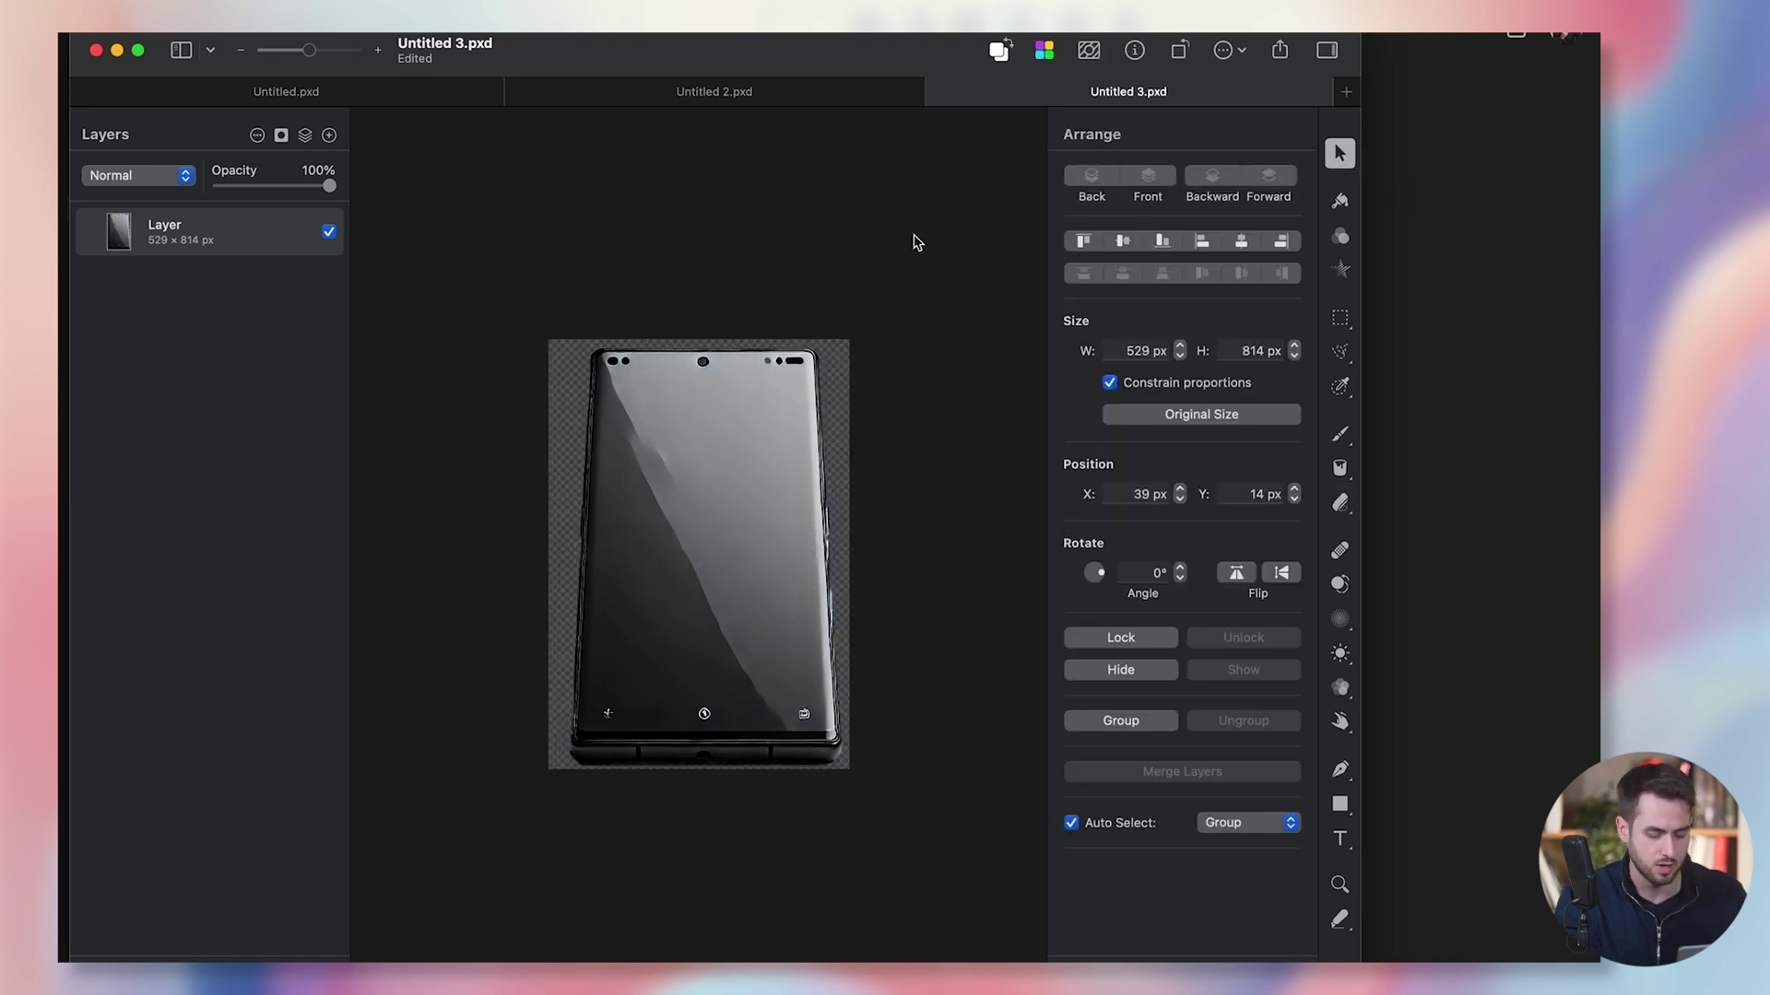
Step: Set the web export format to PNG and export the cut-out as smartphone.png in Downloads
{"action": "key", "text": "k"}
{"action": "left_click", "coordinate": [1126, 416]}
{"action": "left_click", "coordinate": [1119, 402]}
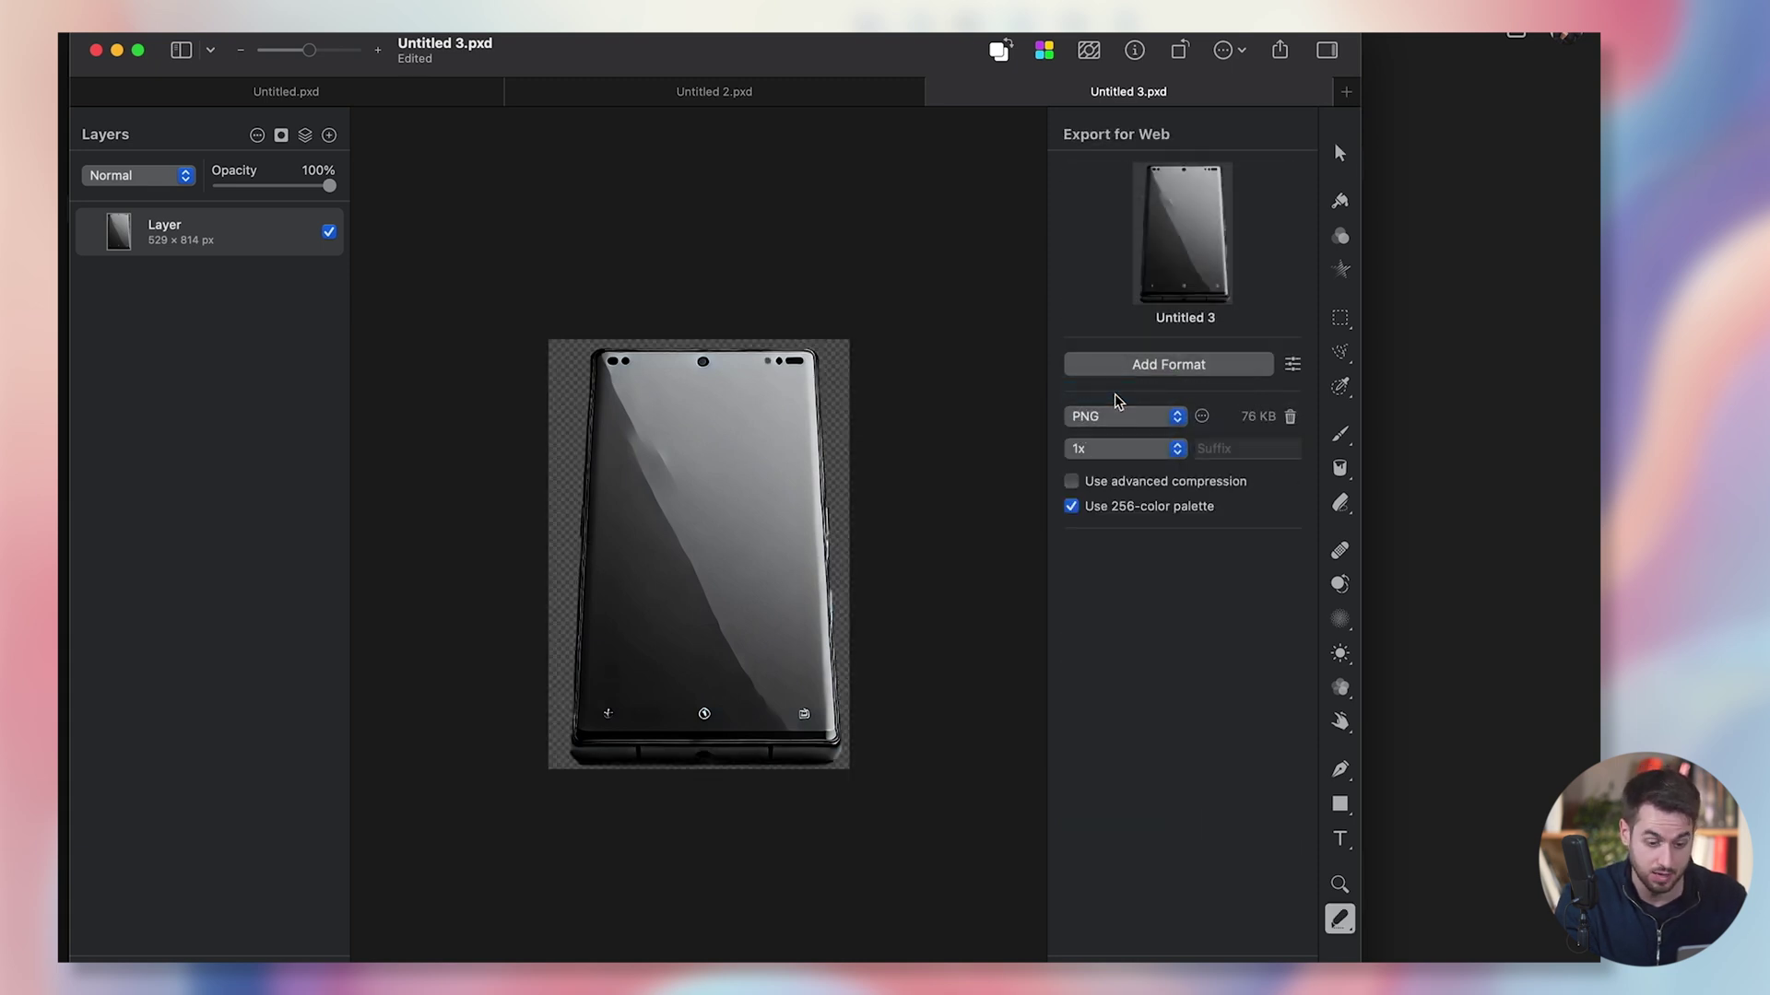
{"action": "key", "text": "super+shift+e"}
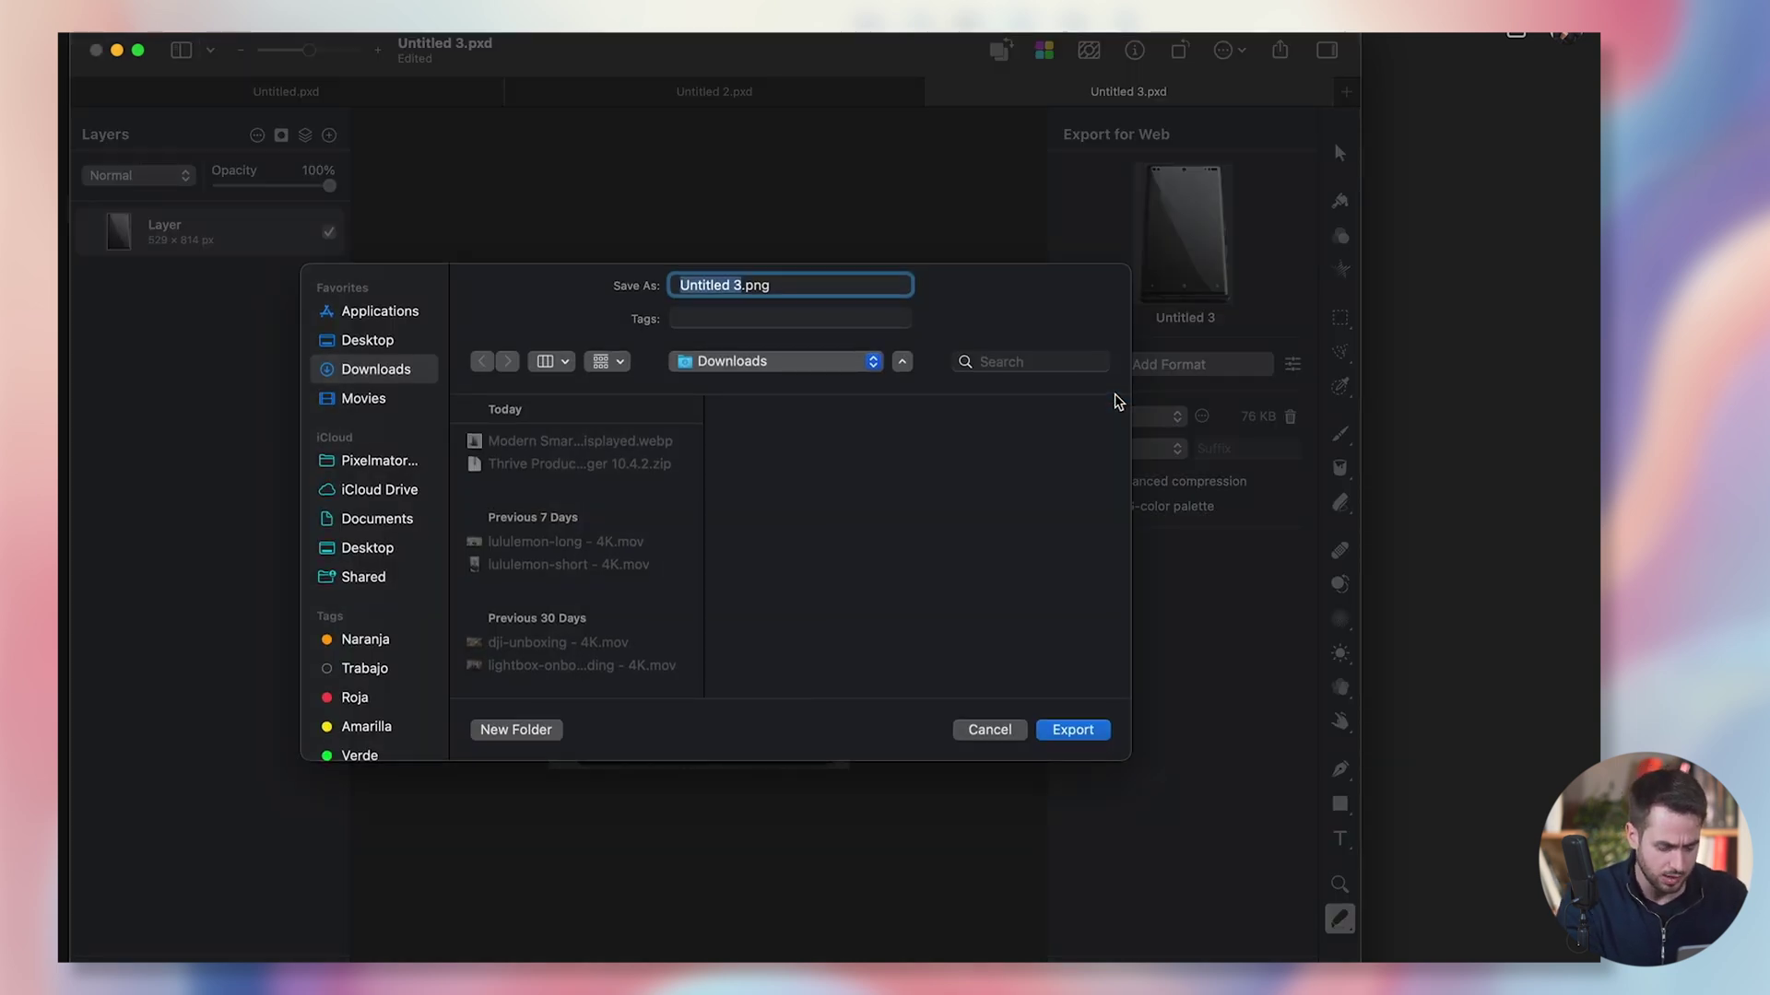
{"action": "type", "text": "smartphone"}
{"action": "key", "text": "Return"}
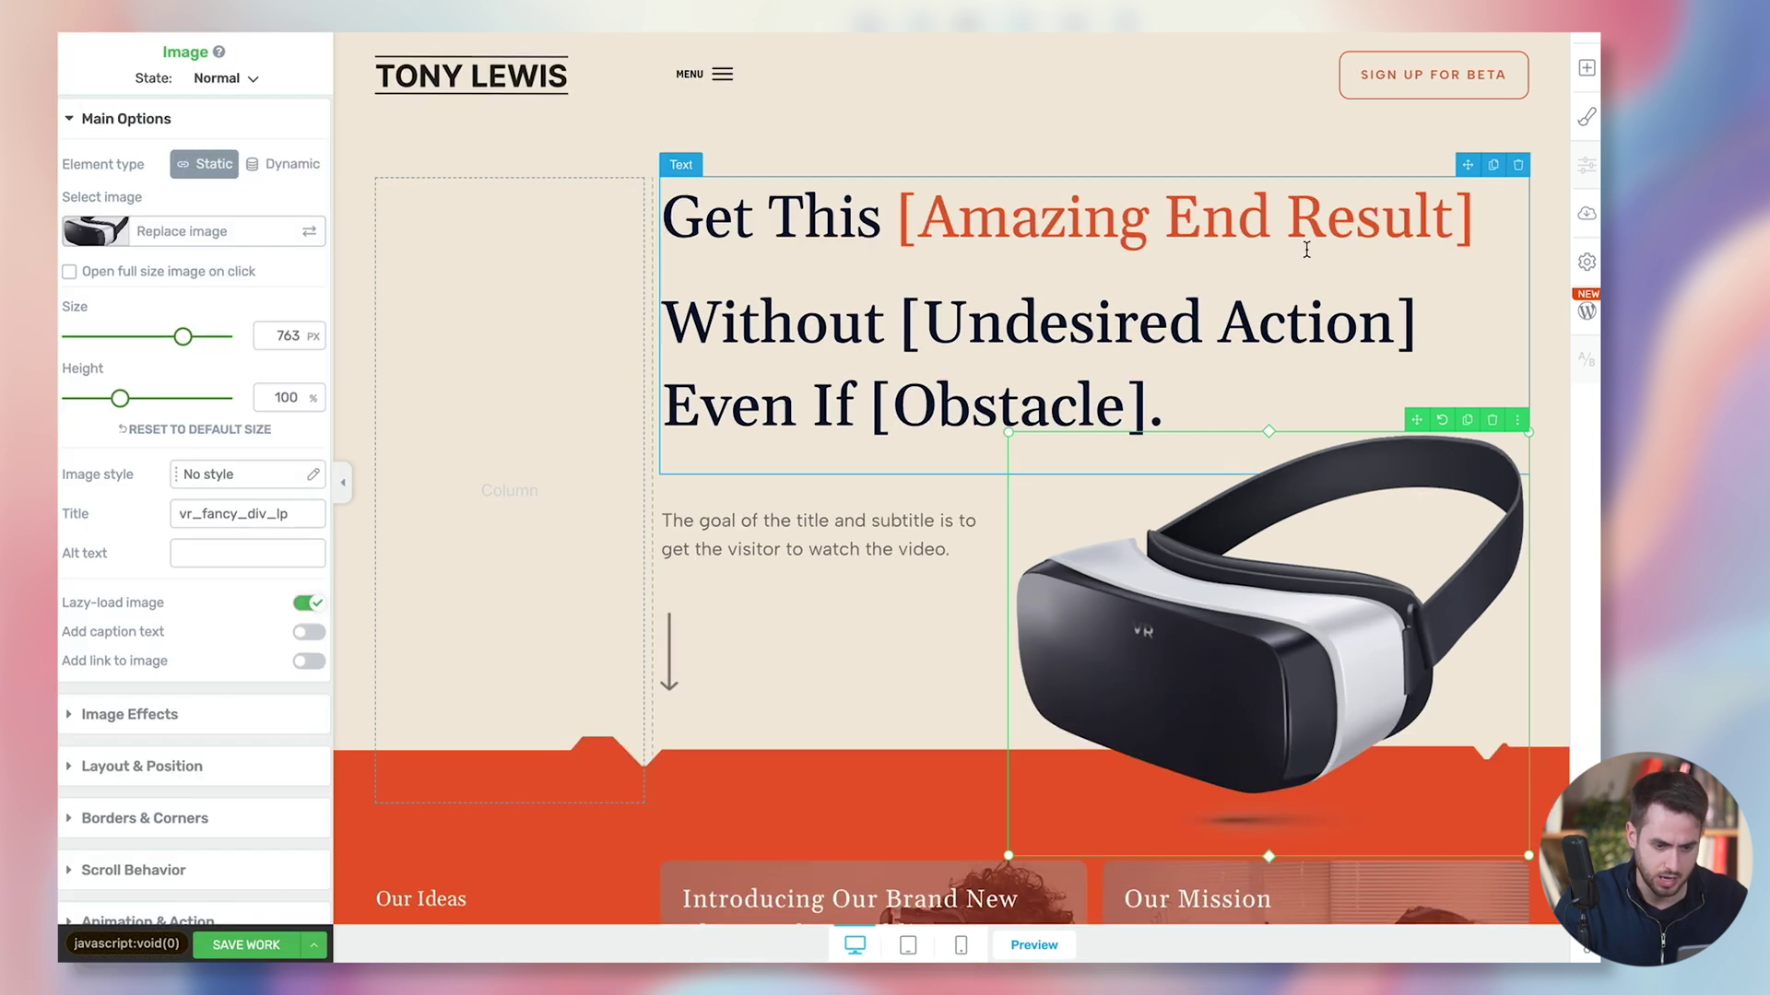
Step: Replace the VR headset image with smartphone.png uploaded to the media library
{"action": "left_click", "coordinate": [64, 482]}
{"action": "left_click", "coordinate": [1587, 67]}
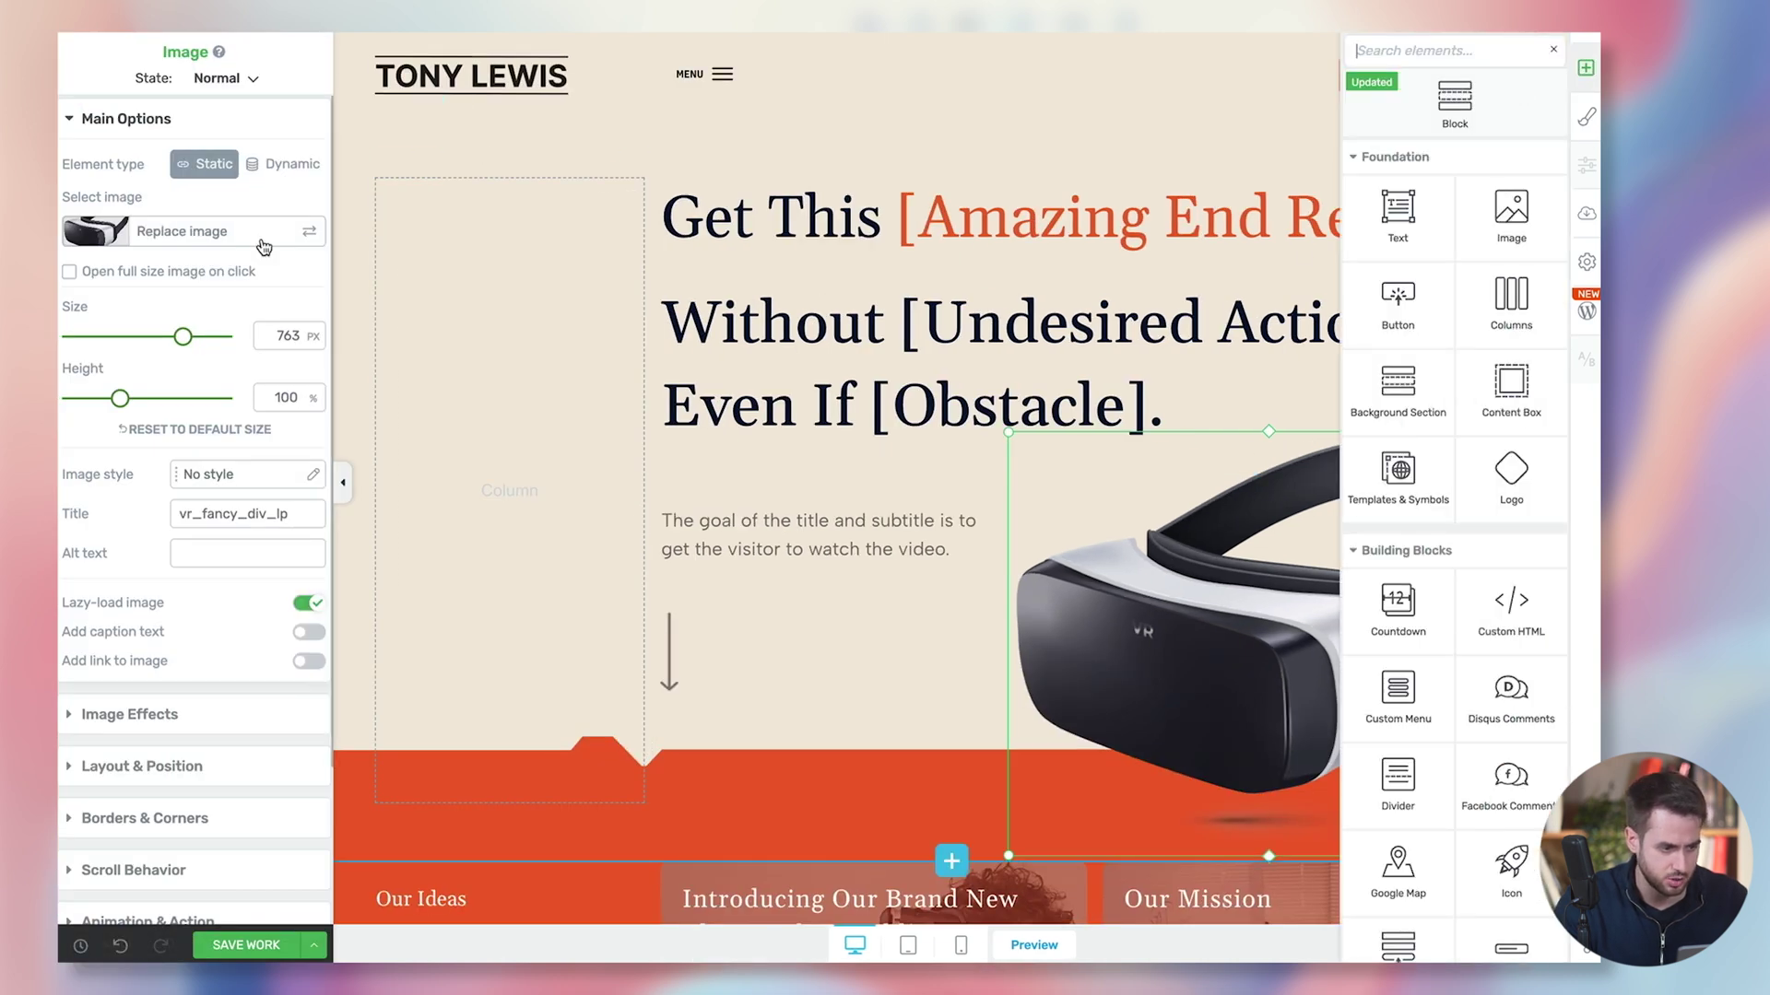
{"action": "left_click", "coordinate": [300, 232]}
{"action": "left_click", "coordinate": [1494, 977]}
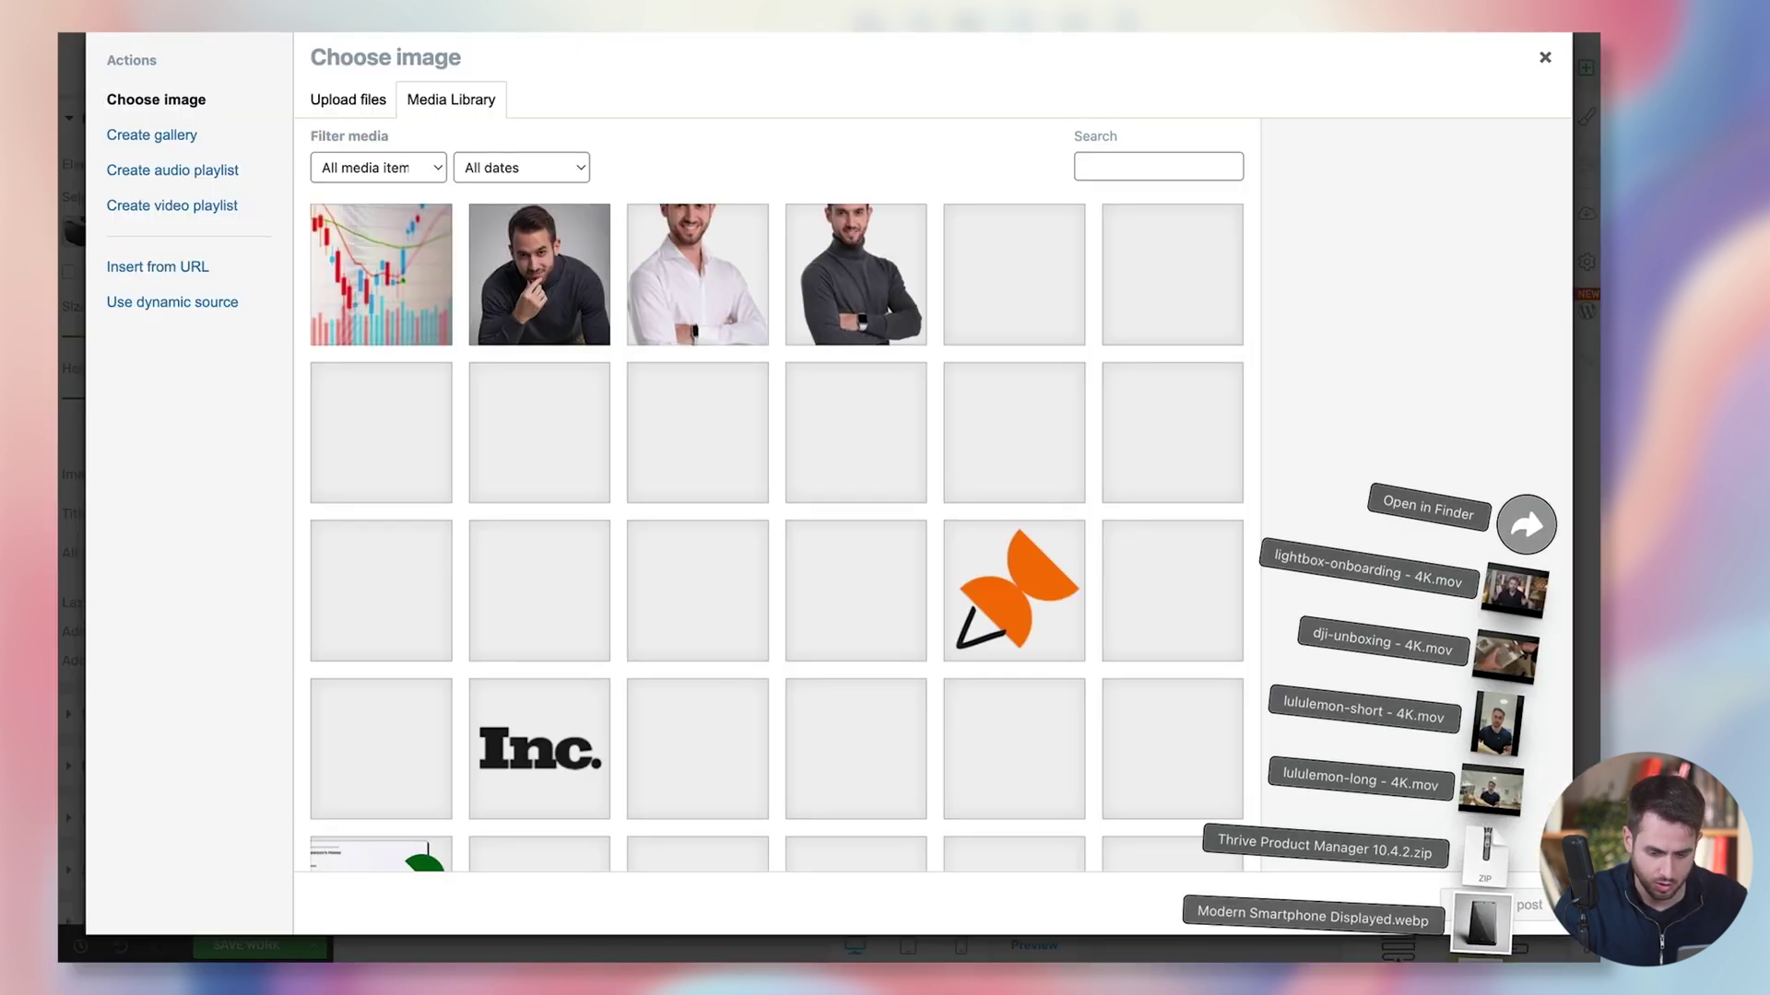
{"action": "left_click_drag", "start_coordinate": [1511, 590], "coordinate": [973, 760]}
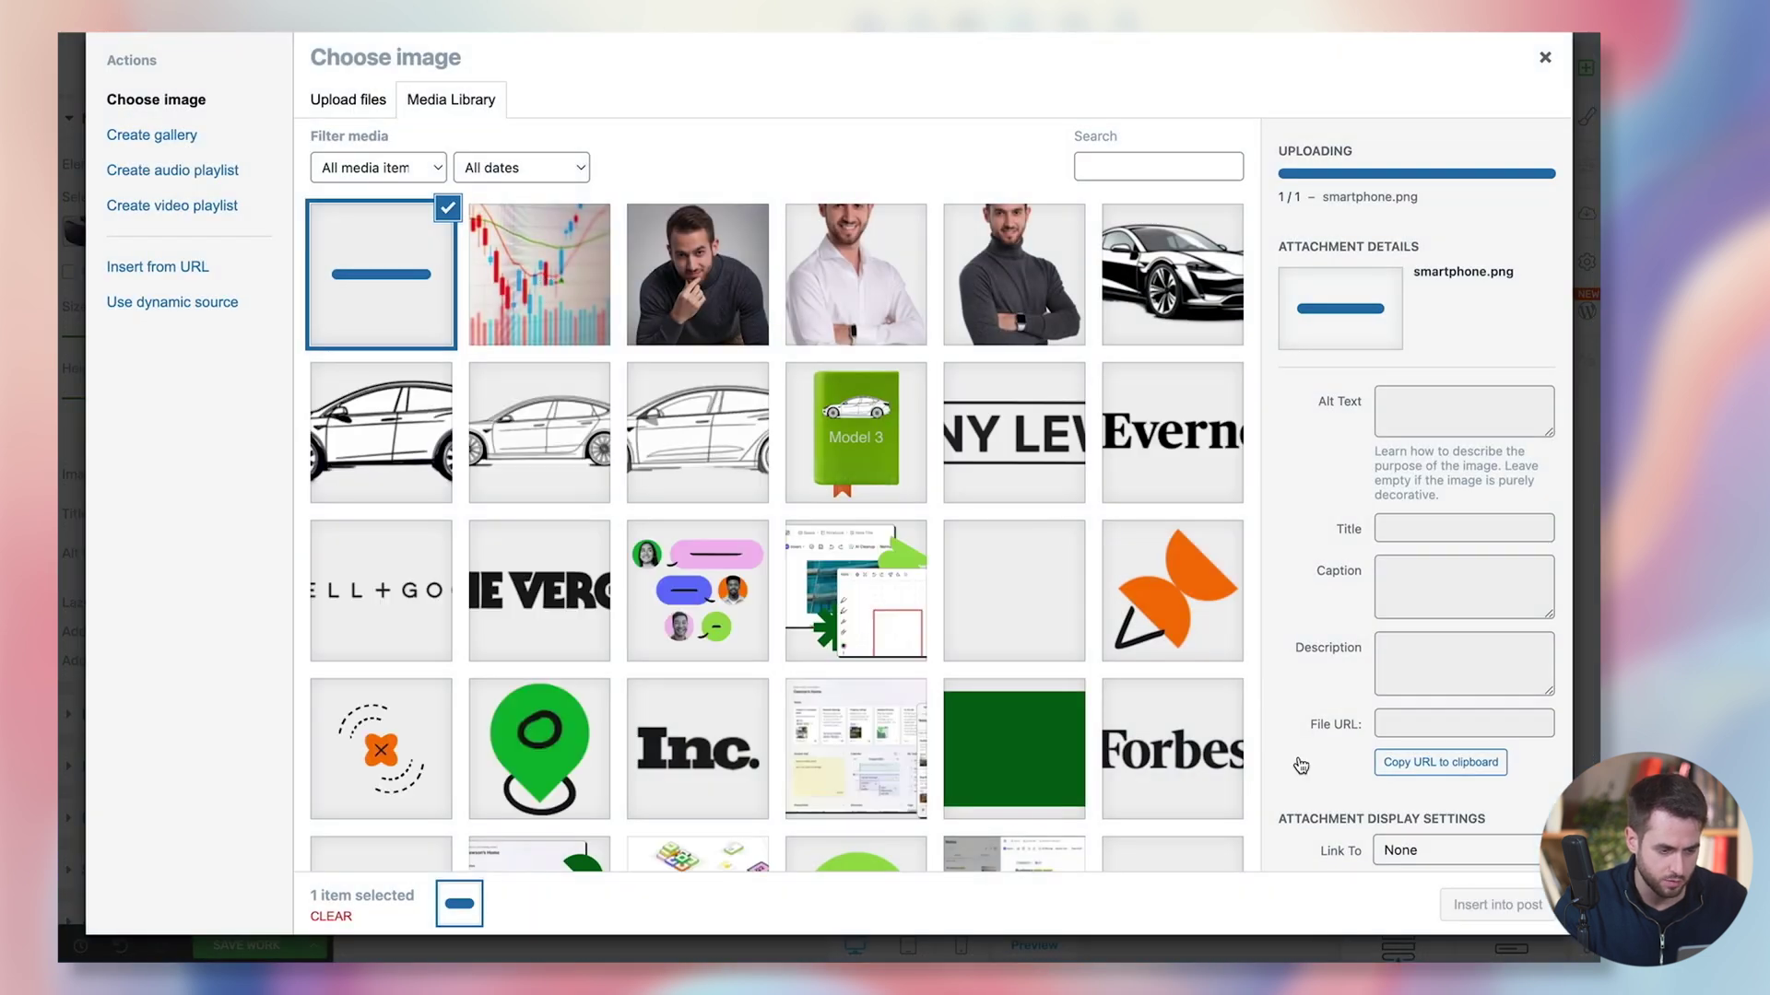
{"action": "left_click", "coordinate": [1495, 906]}
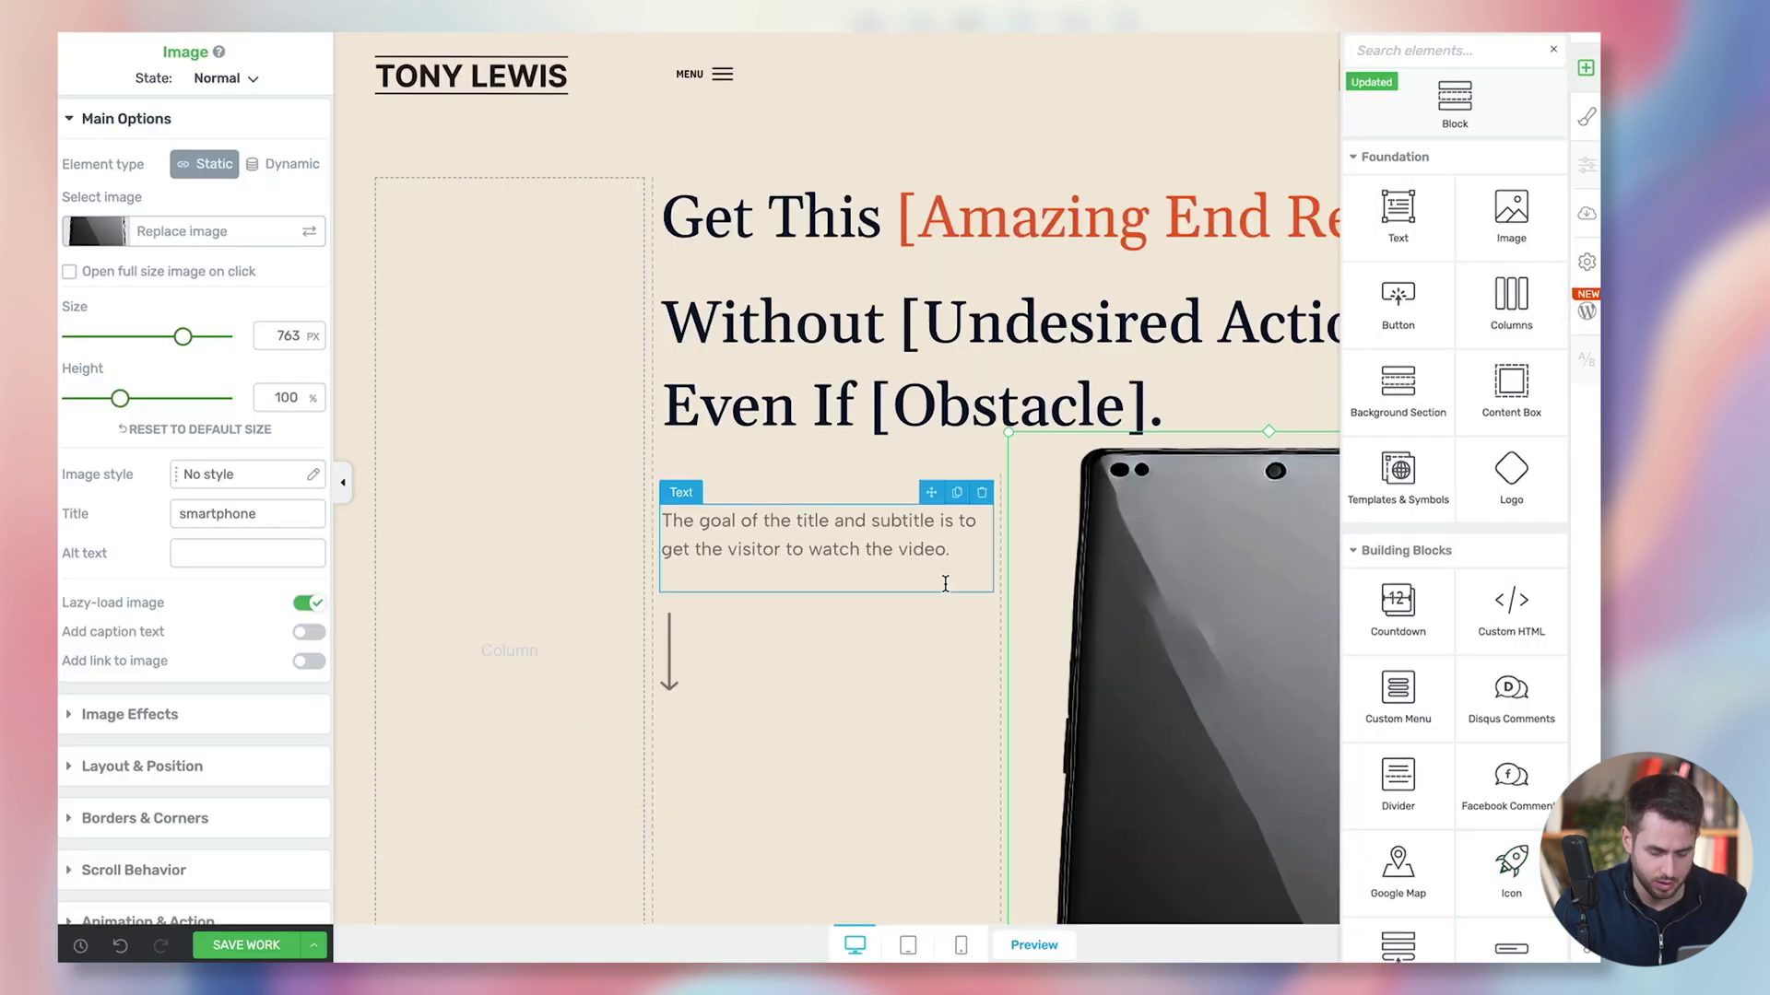
Step: Collapse the sidebar to review the page, then shrink the smartphone image with the Size slider
{"action": "scroll", "coordinate": [945, 584], "scroll_direction": "down", "scroll_amount": 5}
{"action": "left_click", "coordinate": [344, 482]}
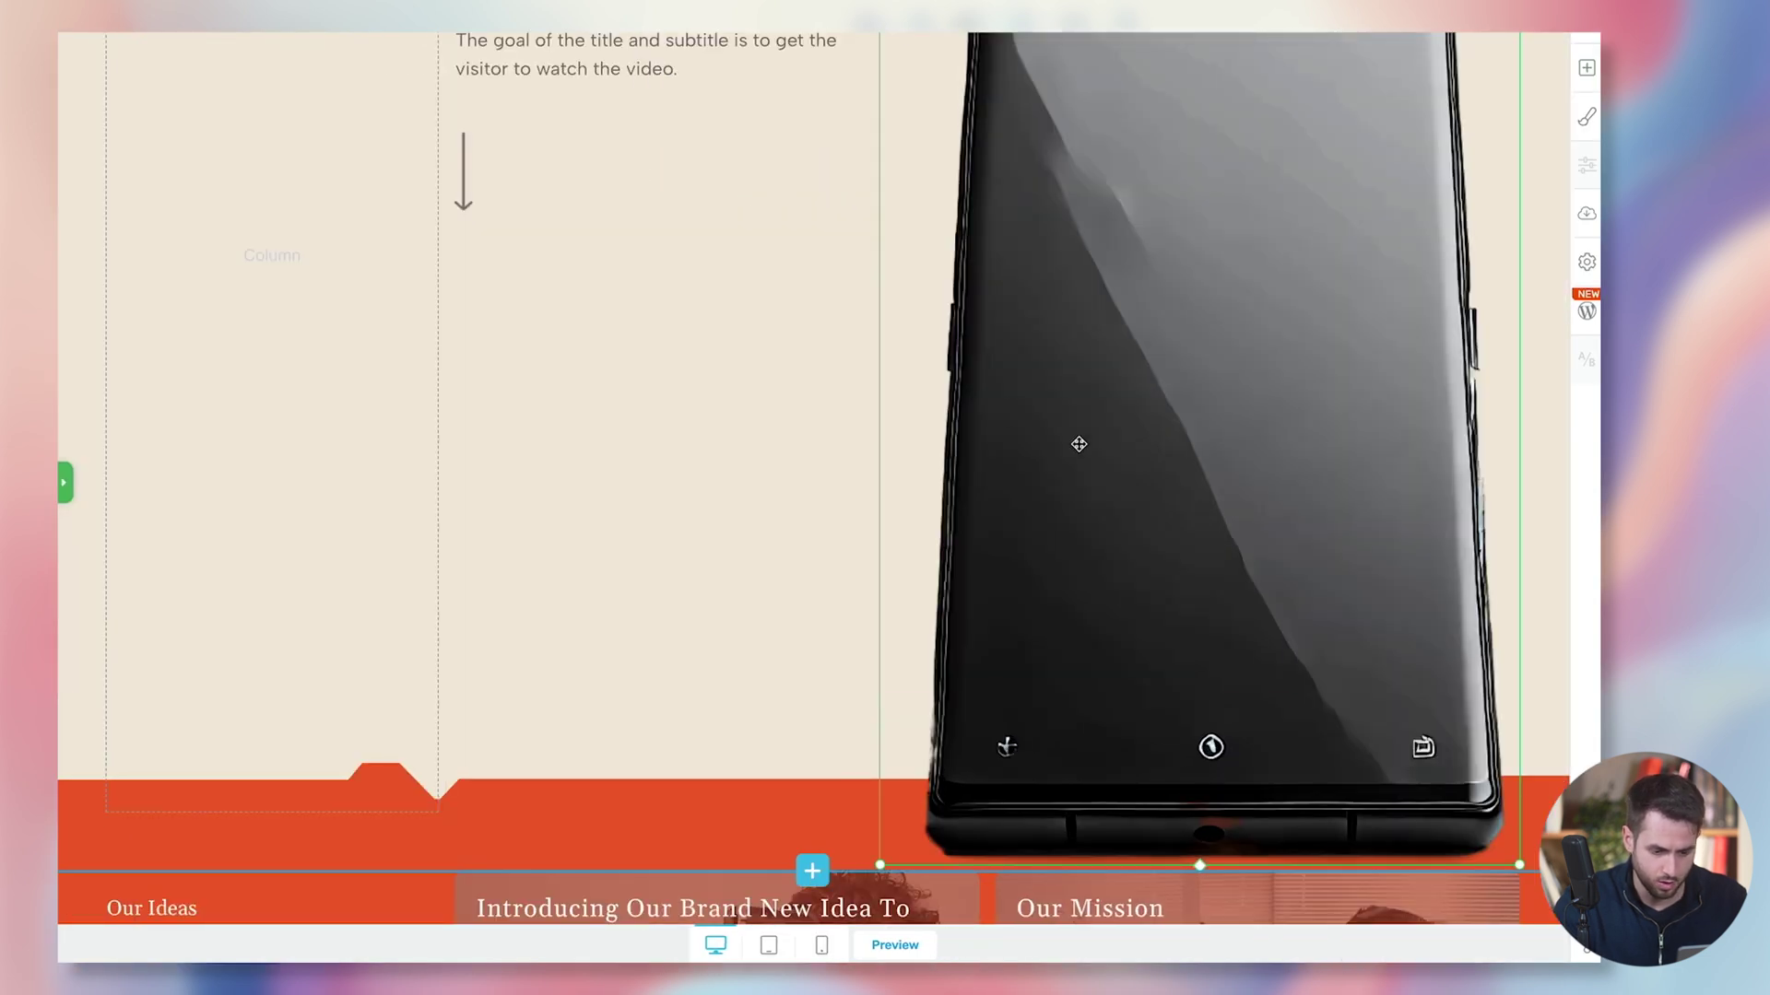
{"action": "scroll", "coordinate": [1079, 445], "scroll_direction": "up", "scroll_amount": 5}
{"action": "scroll", "coordinate": [1079, 444], "scroll_direction": "down", "scroll_amount": 7}
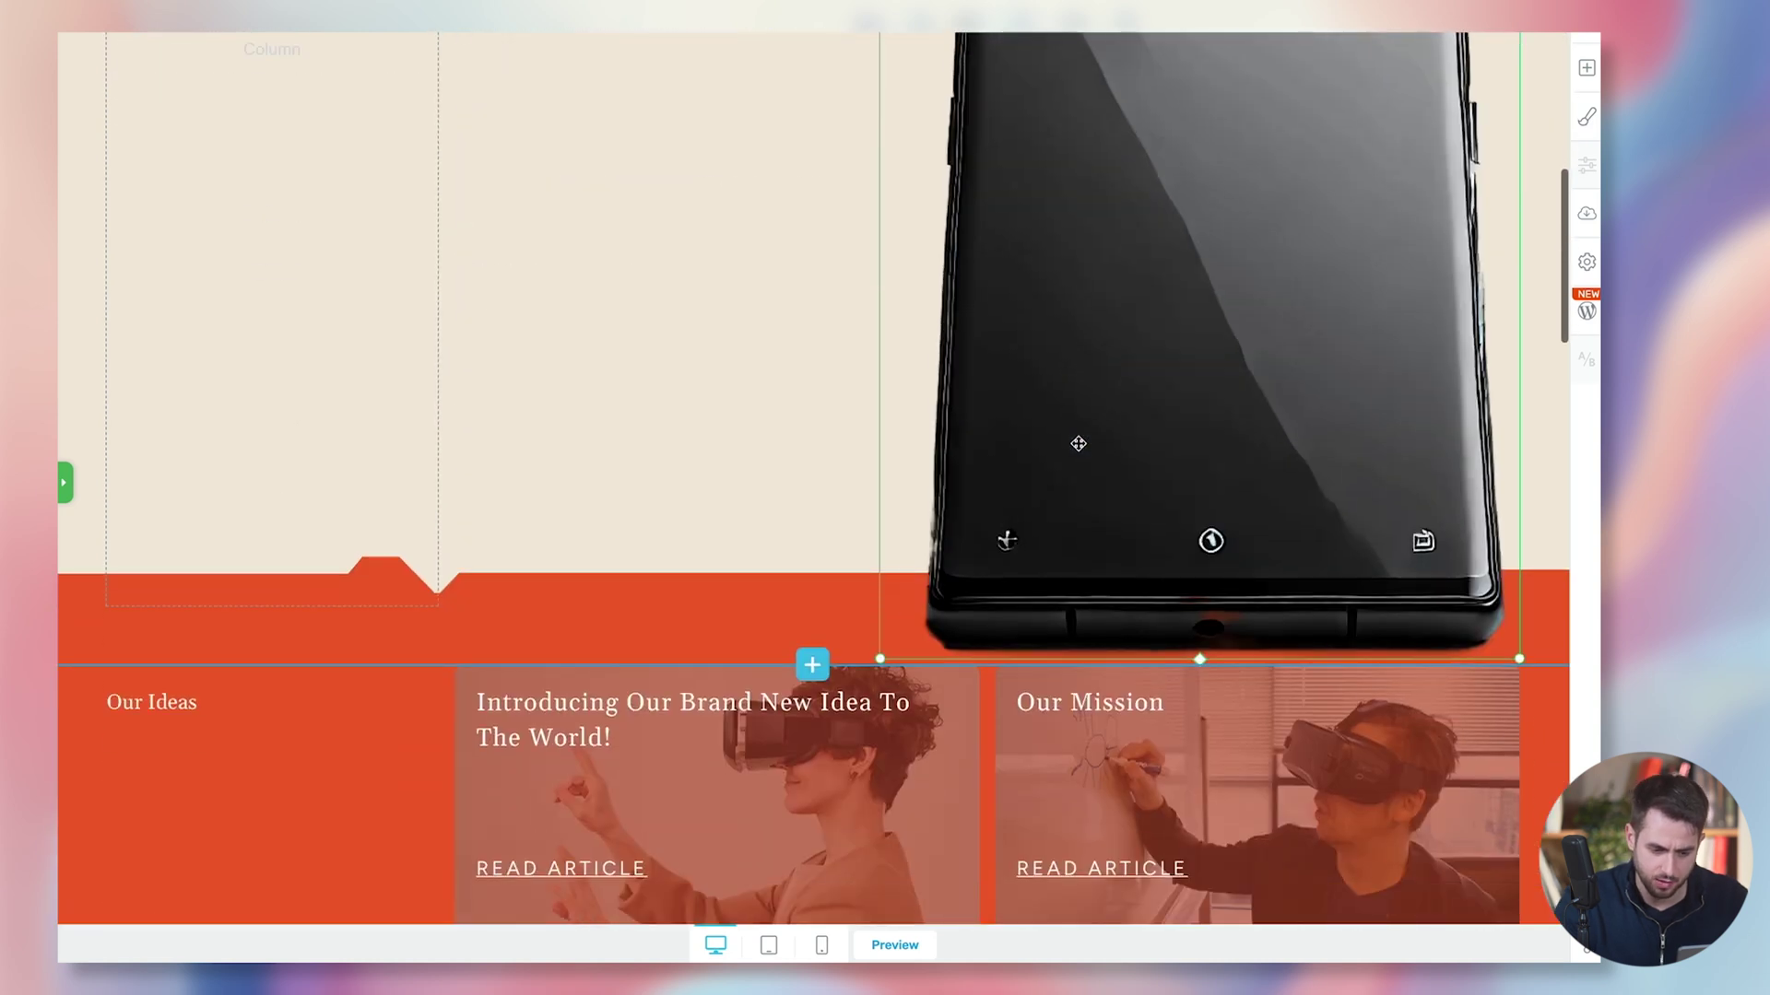
{"action": "scroll", "coordinate": [1078, 445], "scroll_direction": "up", "scroll_amount": 8}
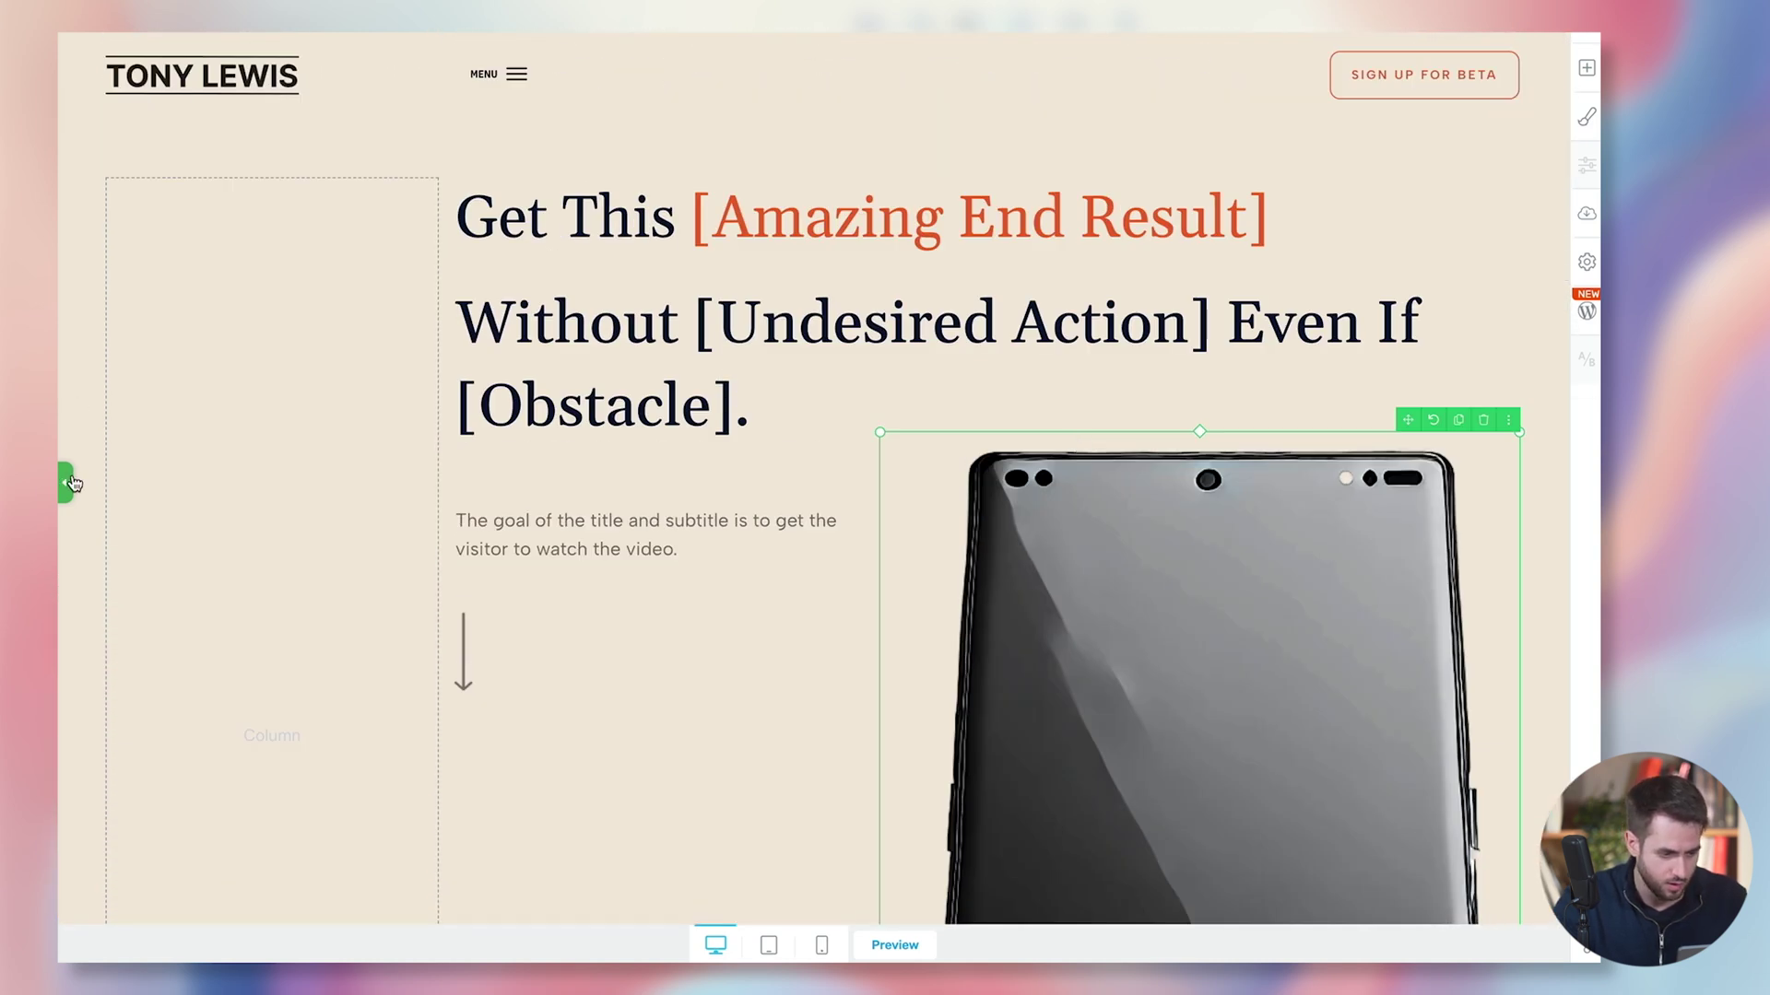
{"action": "left_click", "coordinate": [66, 483]}
{"action": "left_click_drag", "start_coordinate": [180, 339], "coordinate": [103, 350]}
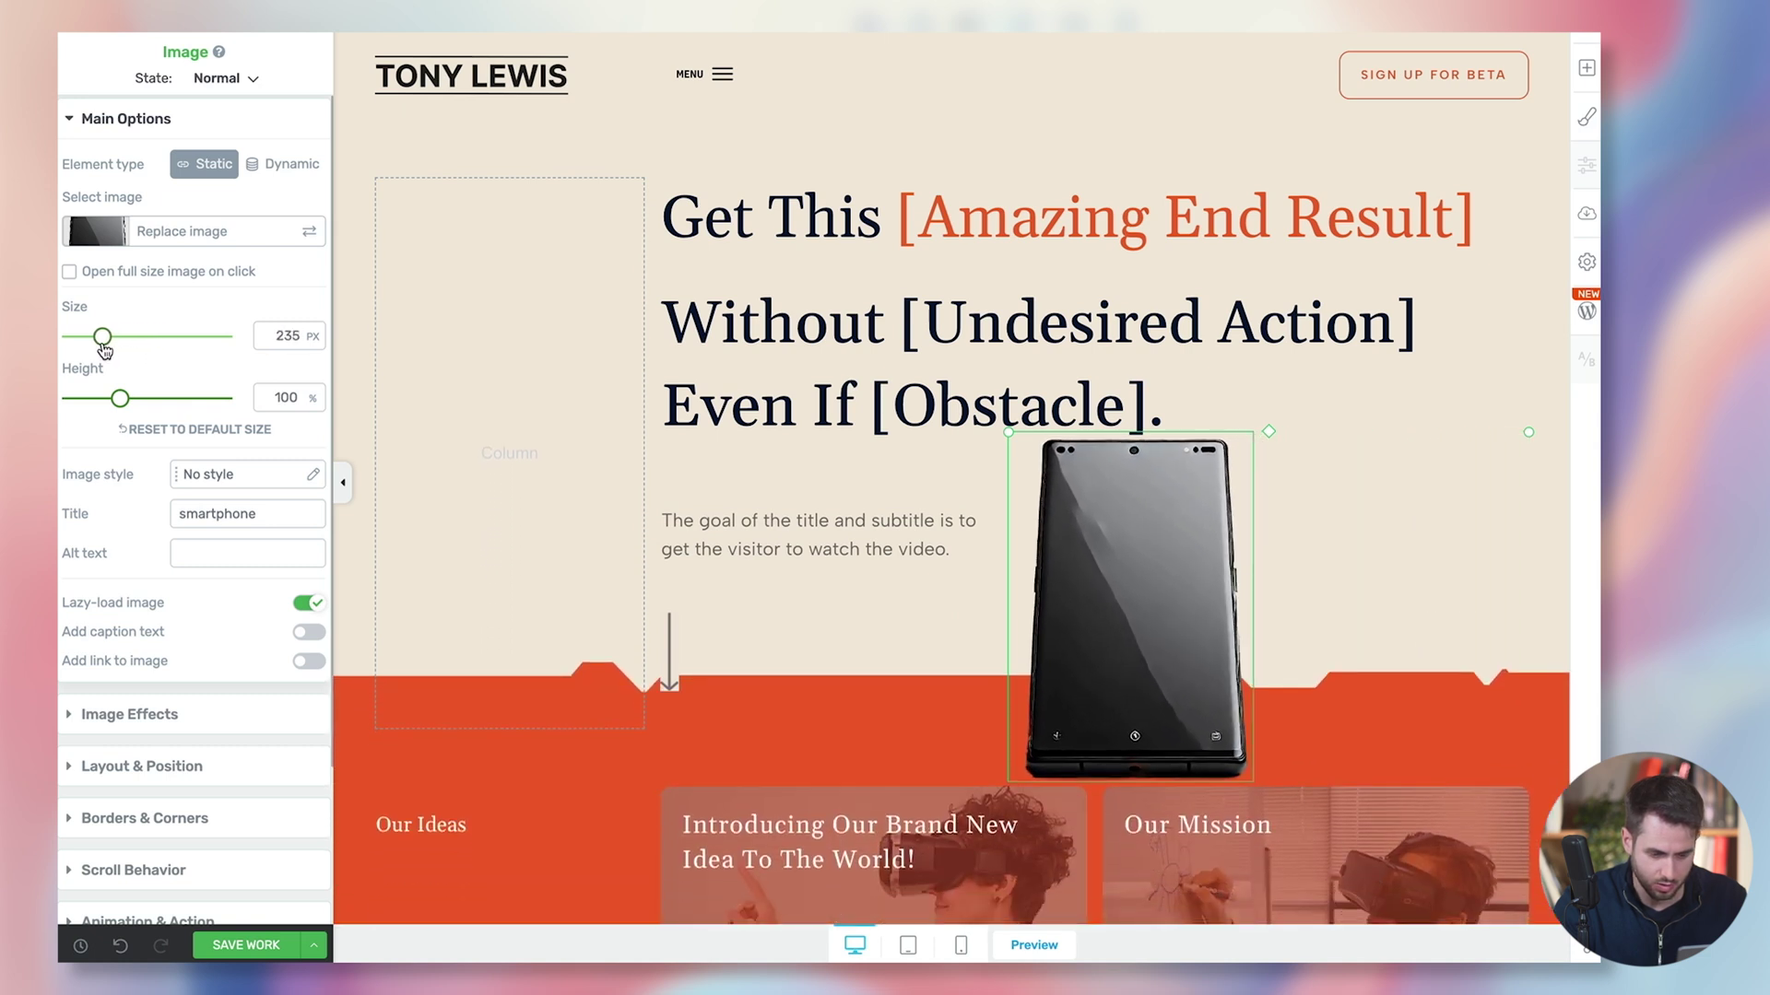
Step: Drag the column divider right so the phone column narrows to about 44%
{"action": "left_click", "coordinate": [159, 768]}
{"action": "left_click", "coordinate": [213, 615]}
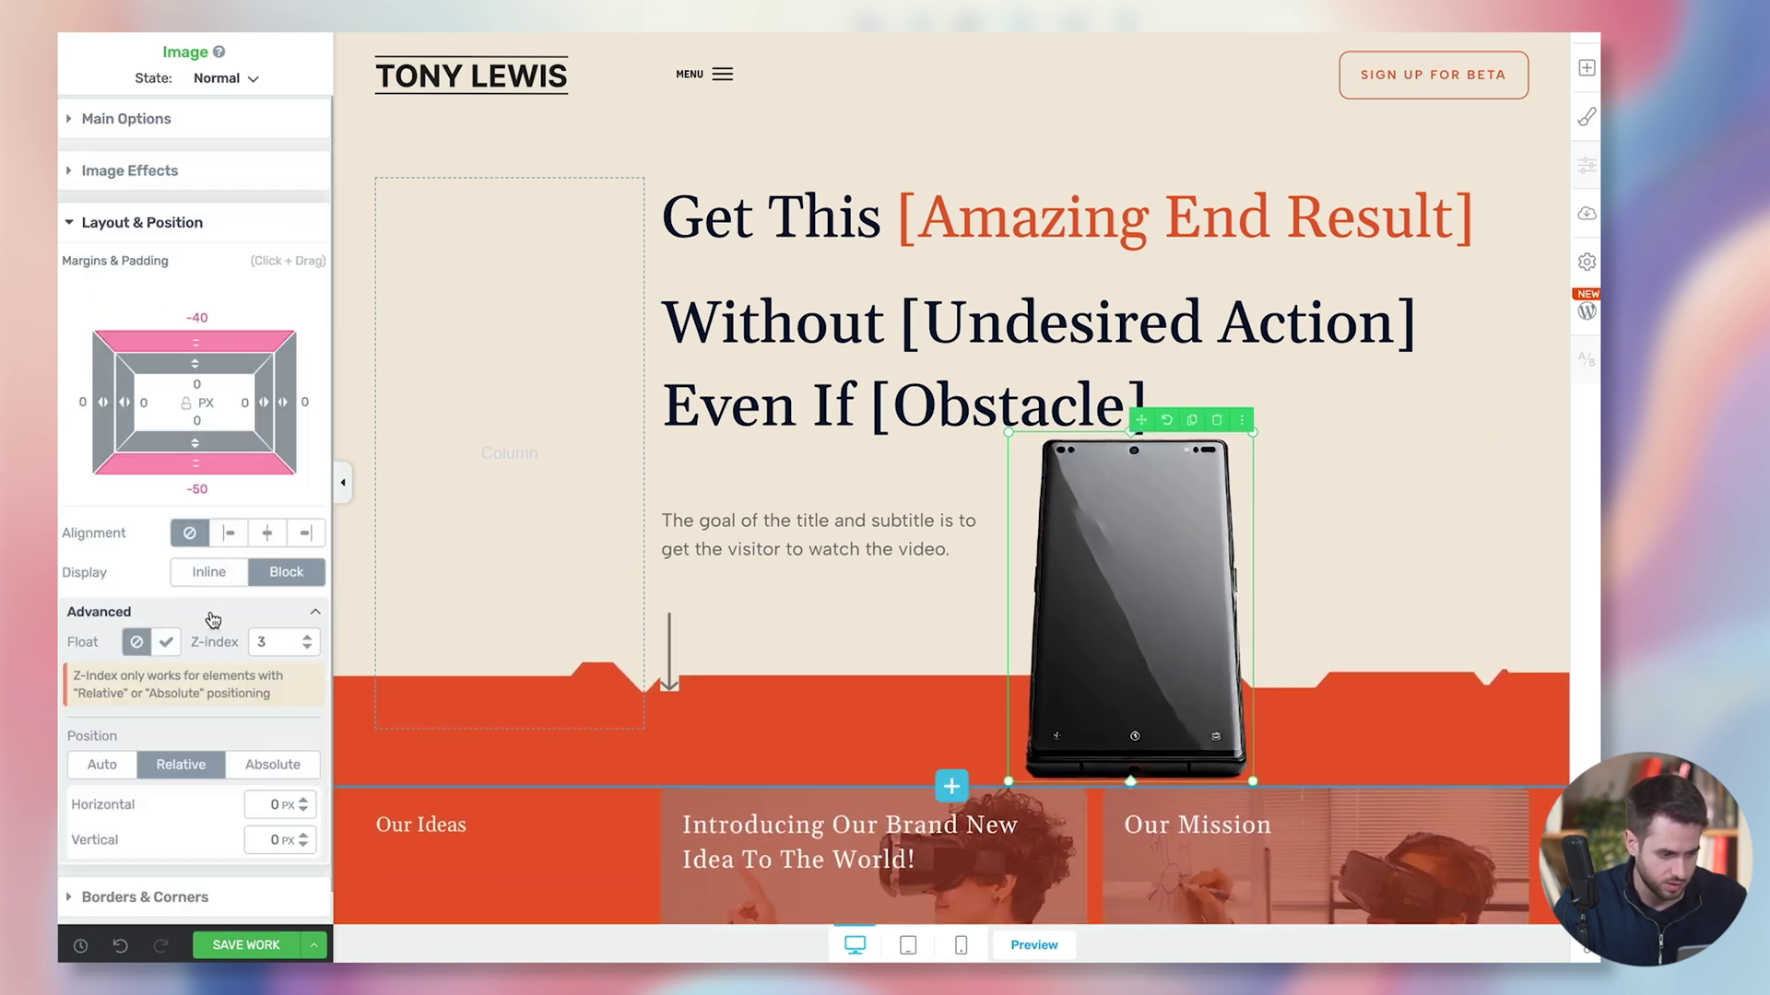
{"action": "scroll", "coordinate": [212, 616], "scroll_direction": "down", "scroll_amount": 1}
{"action": "scroll", "coordinate": [212, 615], "scroll_direction": "up", "scroll_amount": 1}
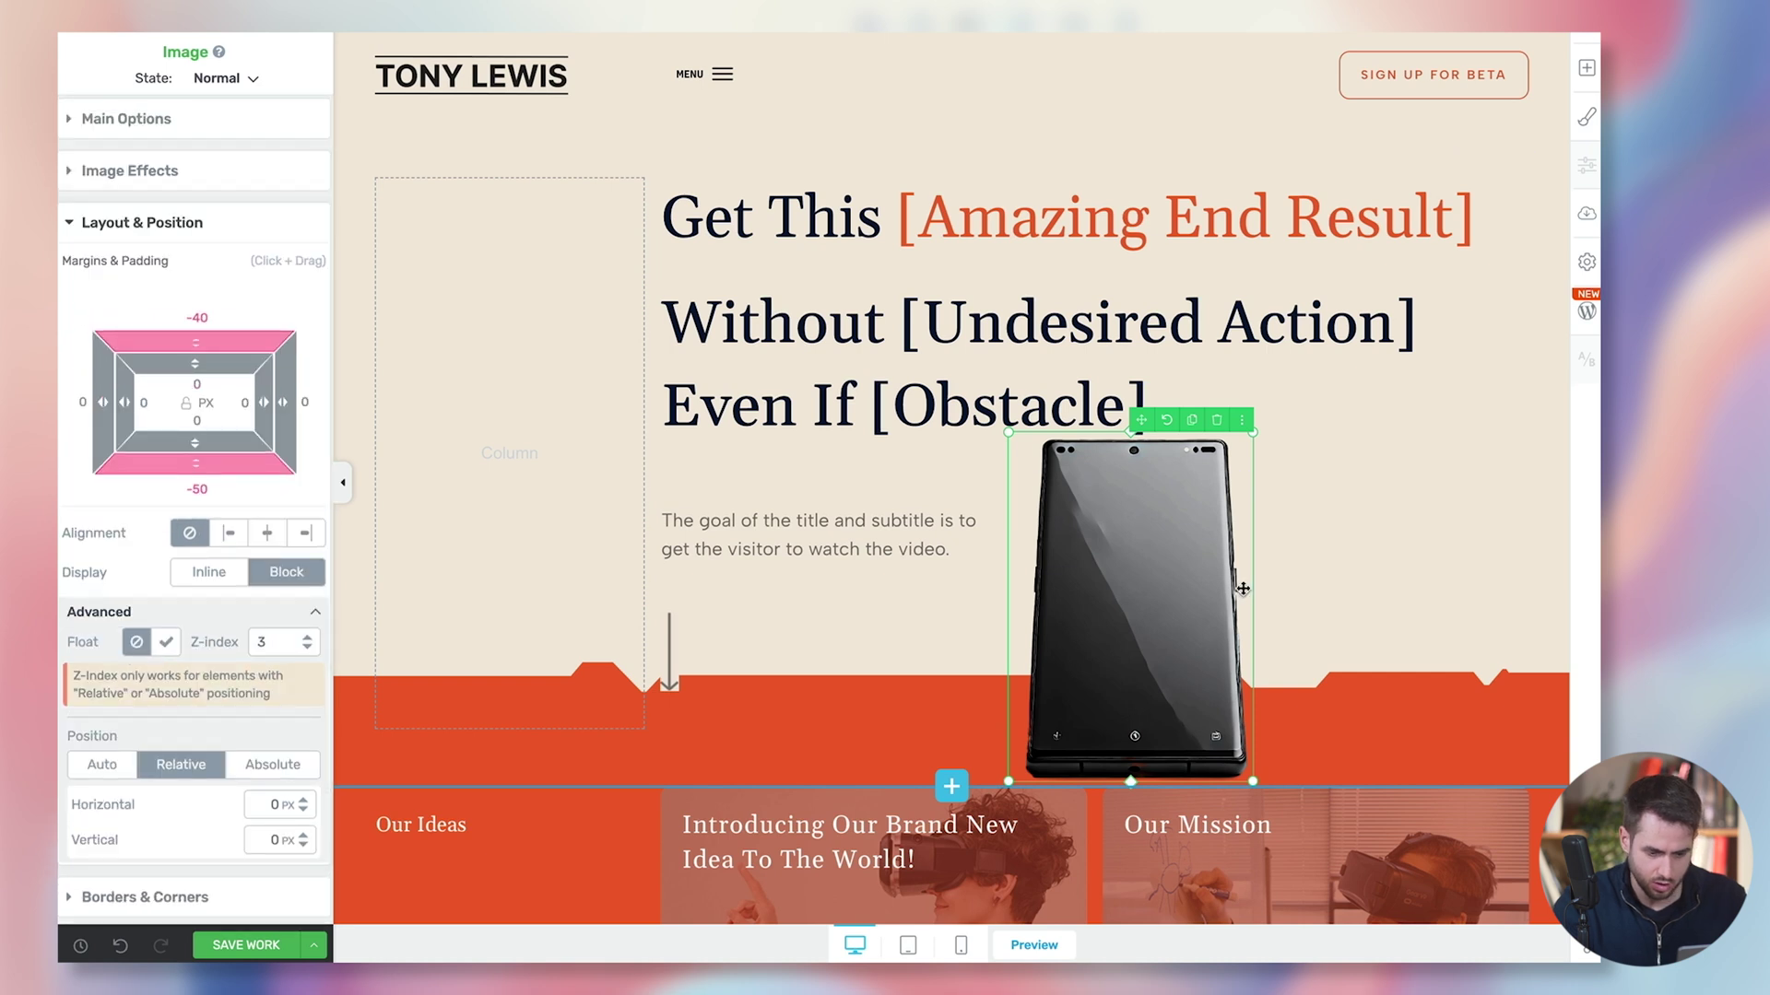
{"action": "left_click", "coordinate": [1403, 594]}
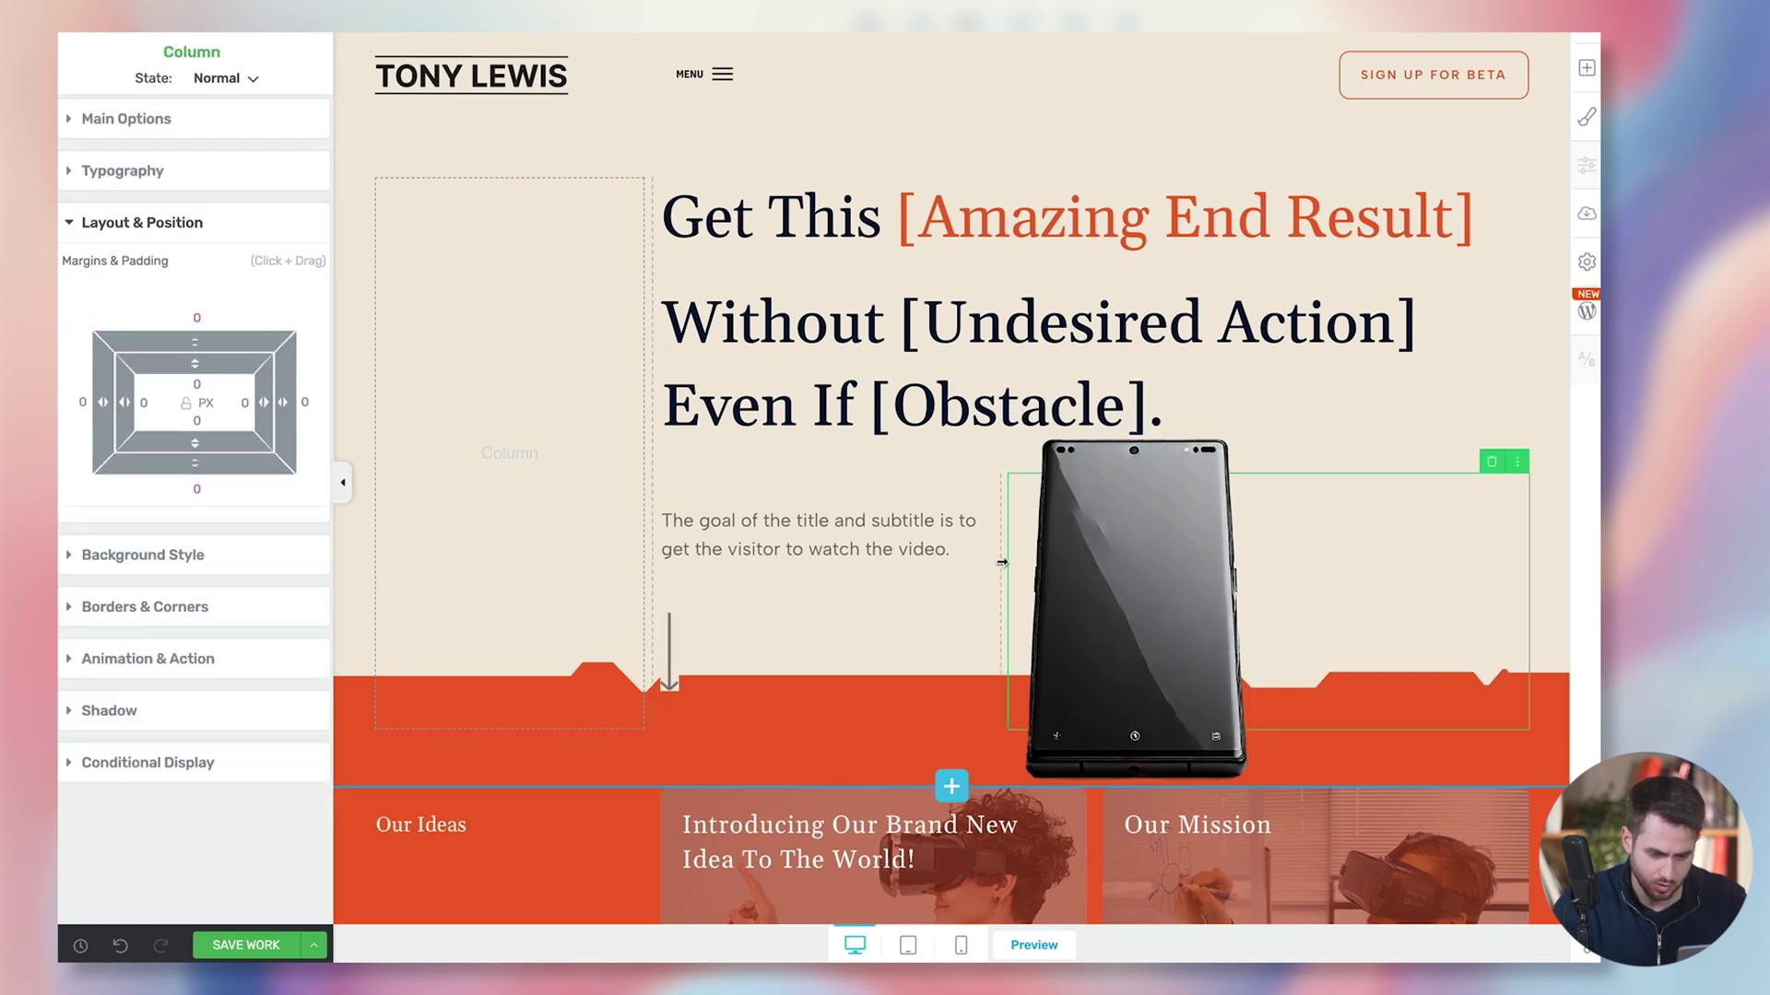
{"action": "left_click_drag", "start_coordinate": [999, 560], "coordinate": [1135, 537]}
{"action": "left_click", "coordinate": [342, 482]}
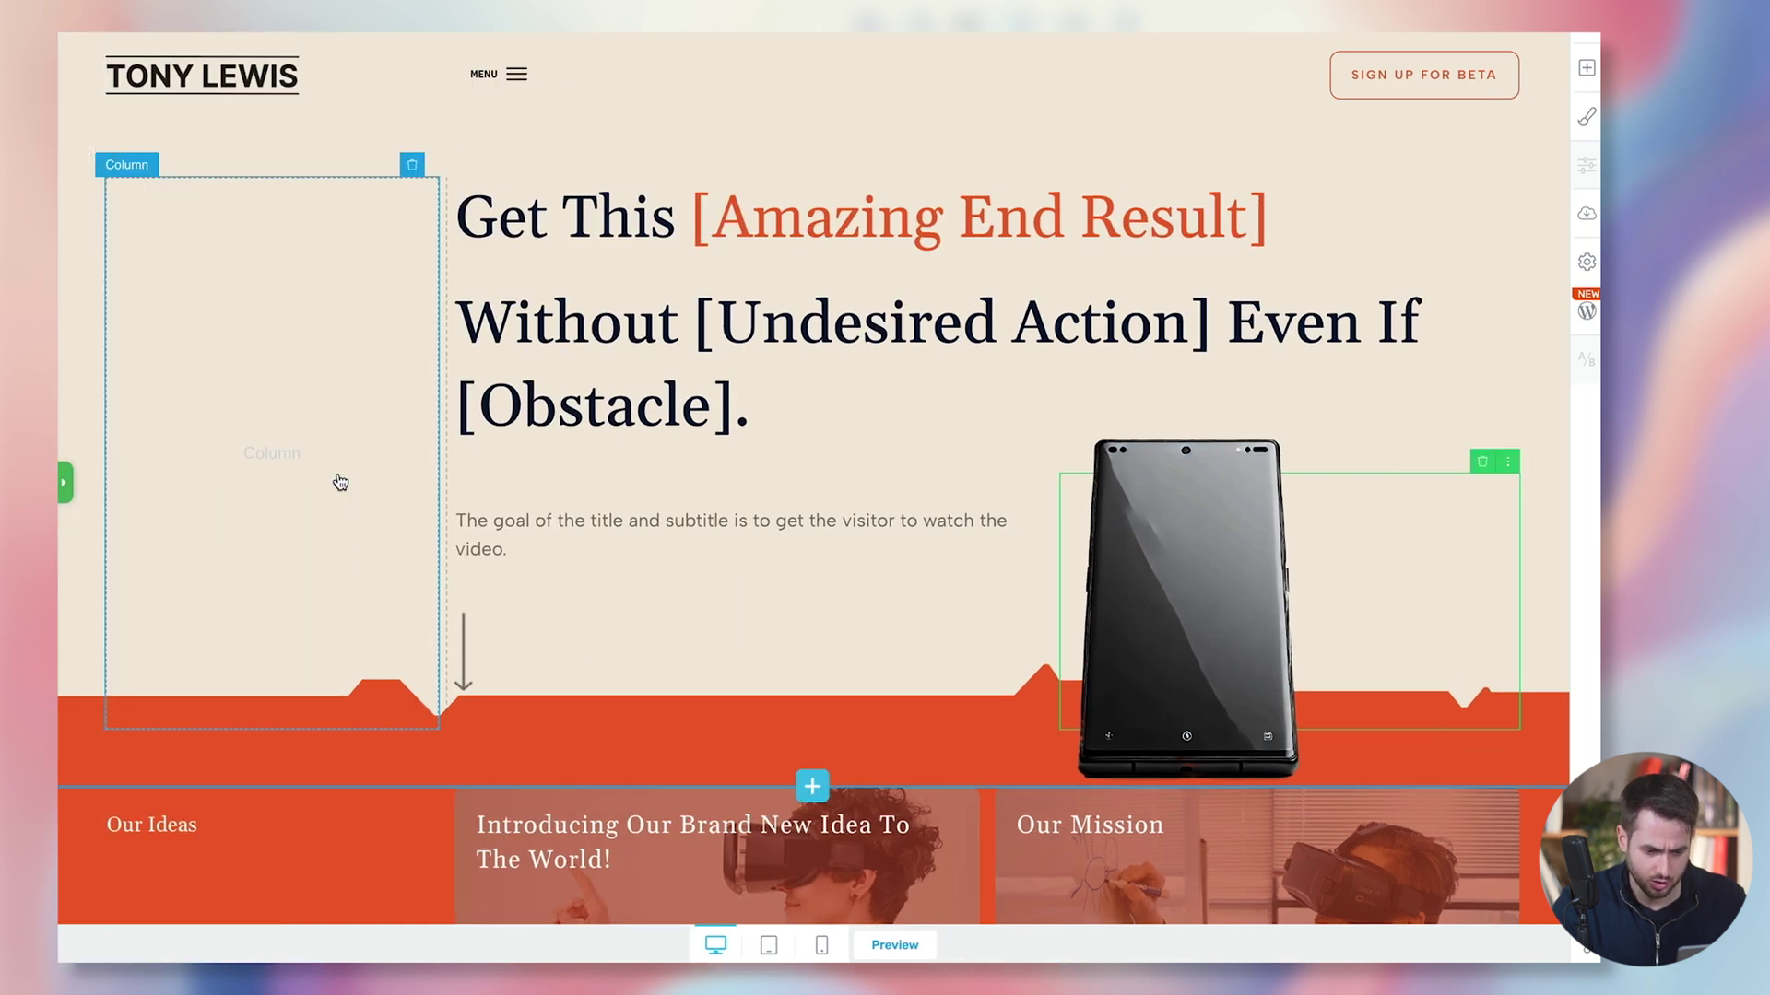
{"action": "left_click", "coordinate": [64, 482]}
Step: Type over the headline placeholders with 'Smartphone' and 'Without Paying The Money That The Fruit Company Charges For Theirs'
{"action": "left_click", "coordinate": [957, 198]}
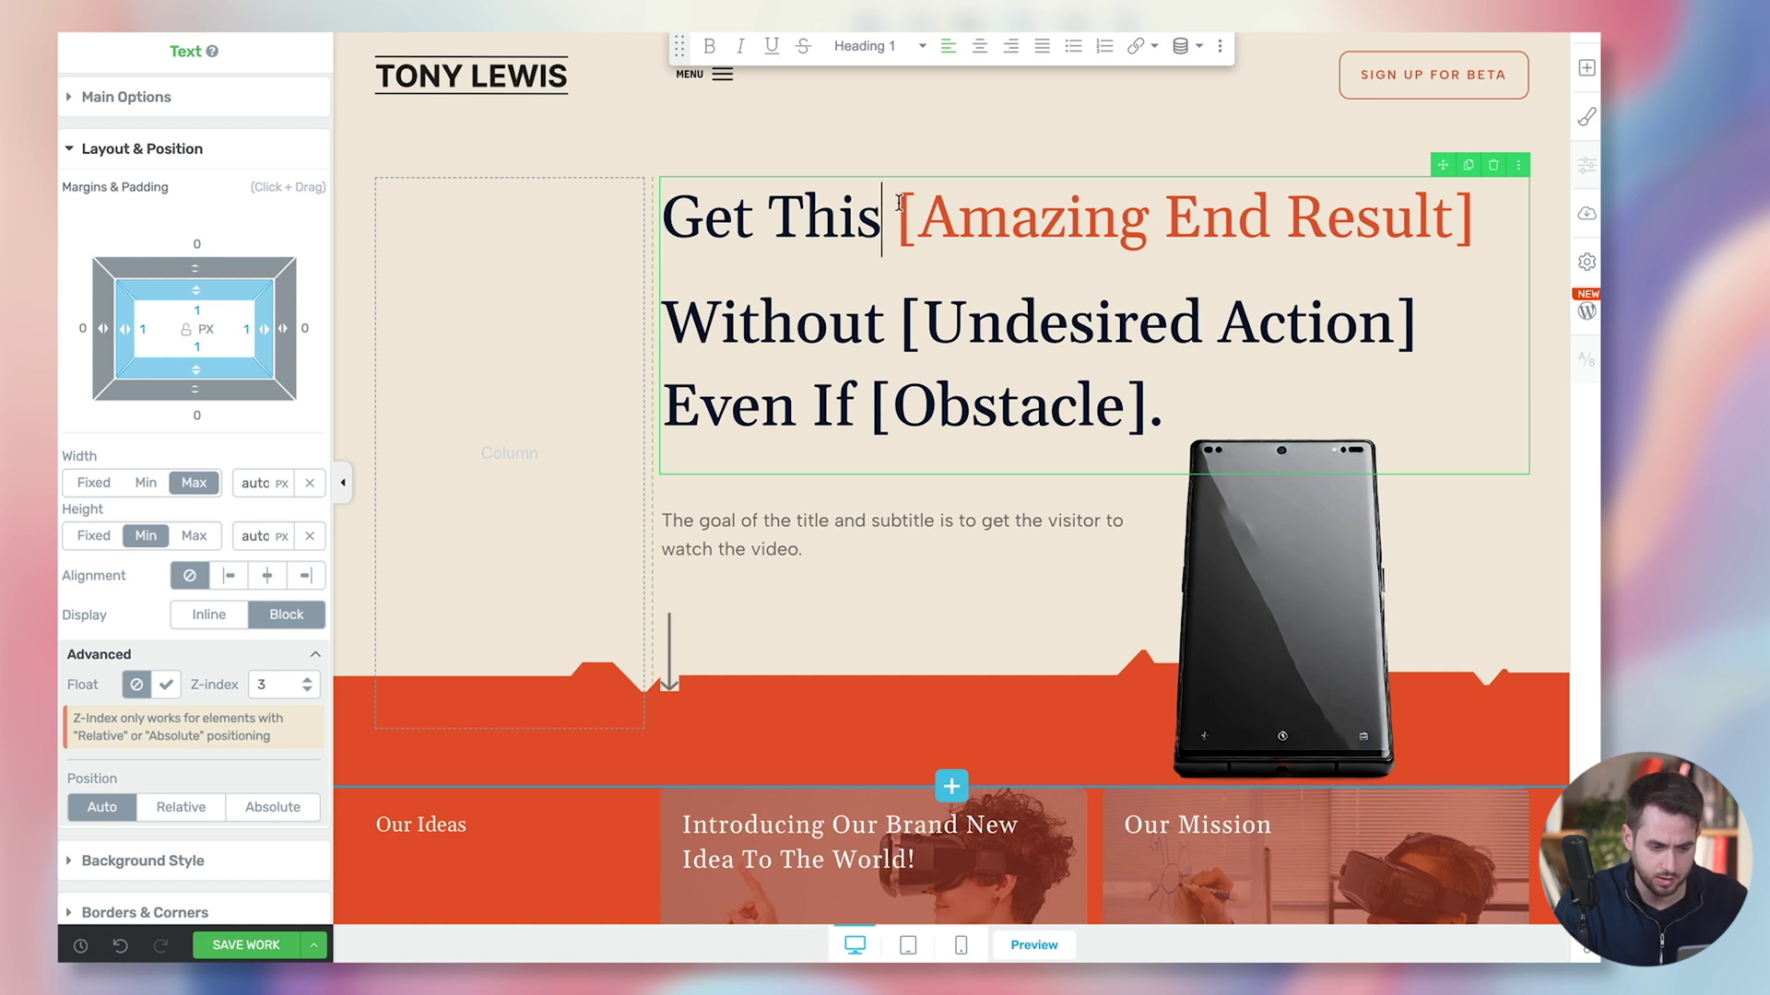
{"action": "left_click_drag", "start_coordinate": [900, 203], "coordinate": [1466, 217]}
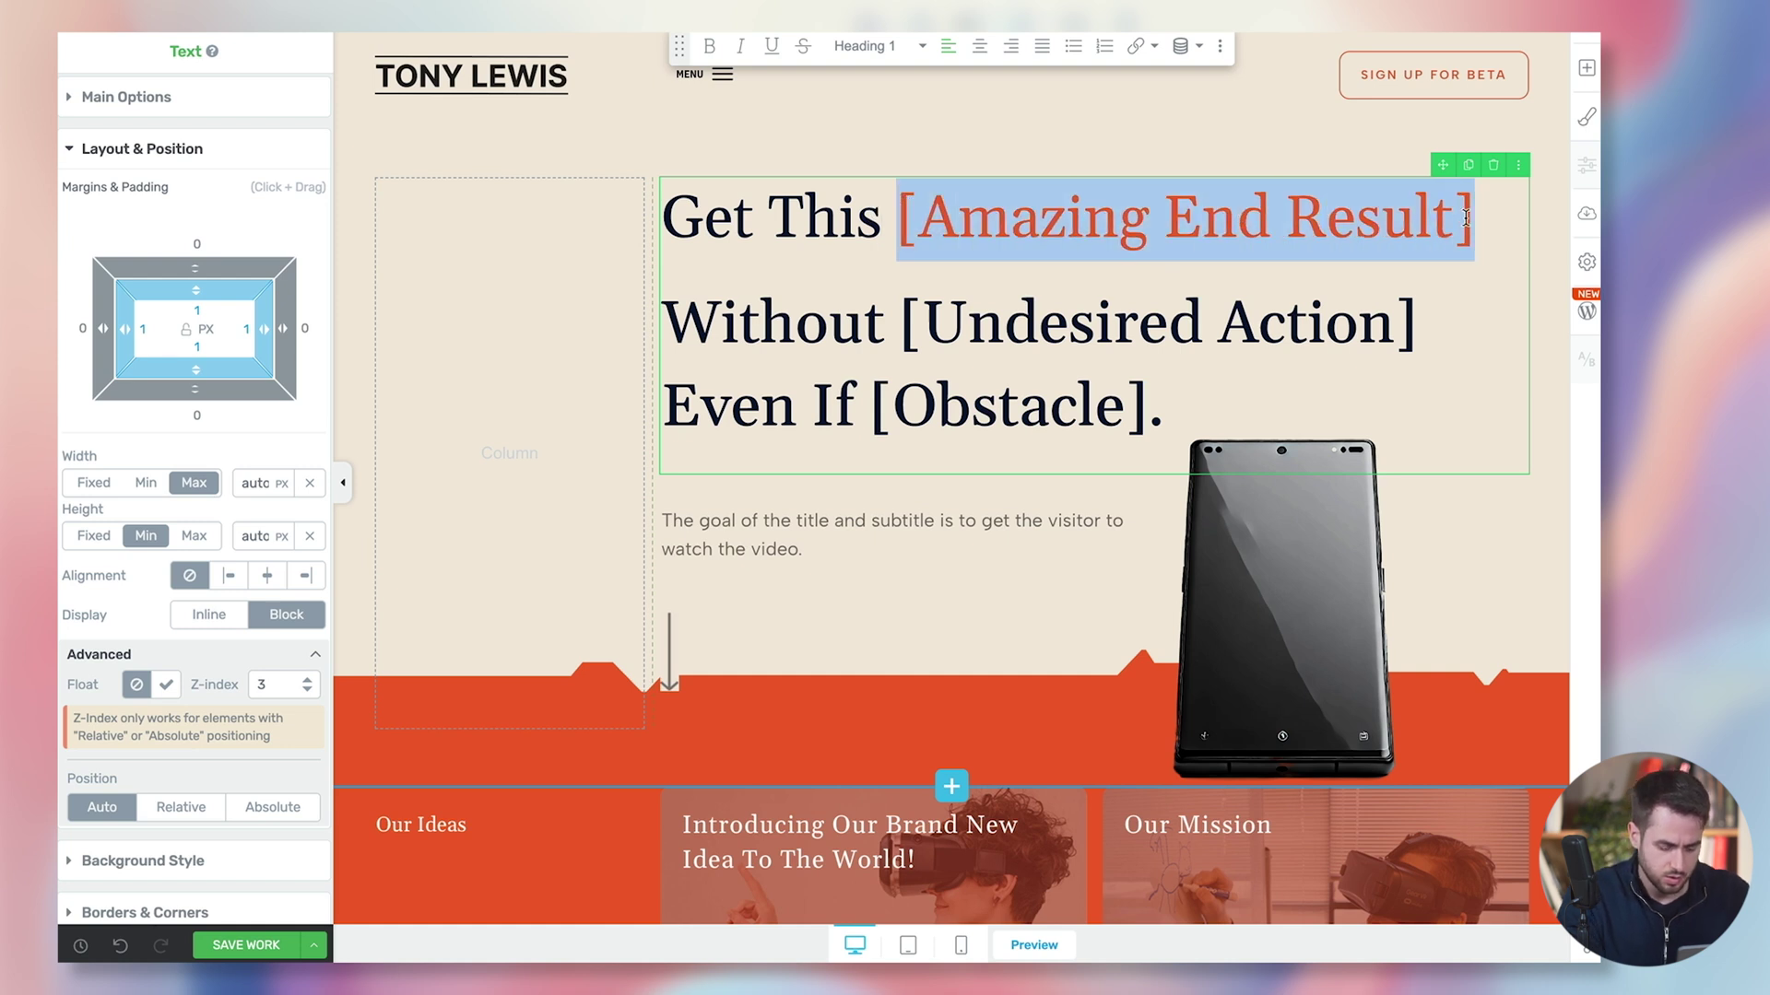
{"action": "type", "text": "Smartphone"}
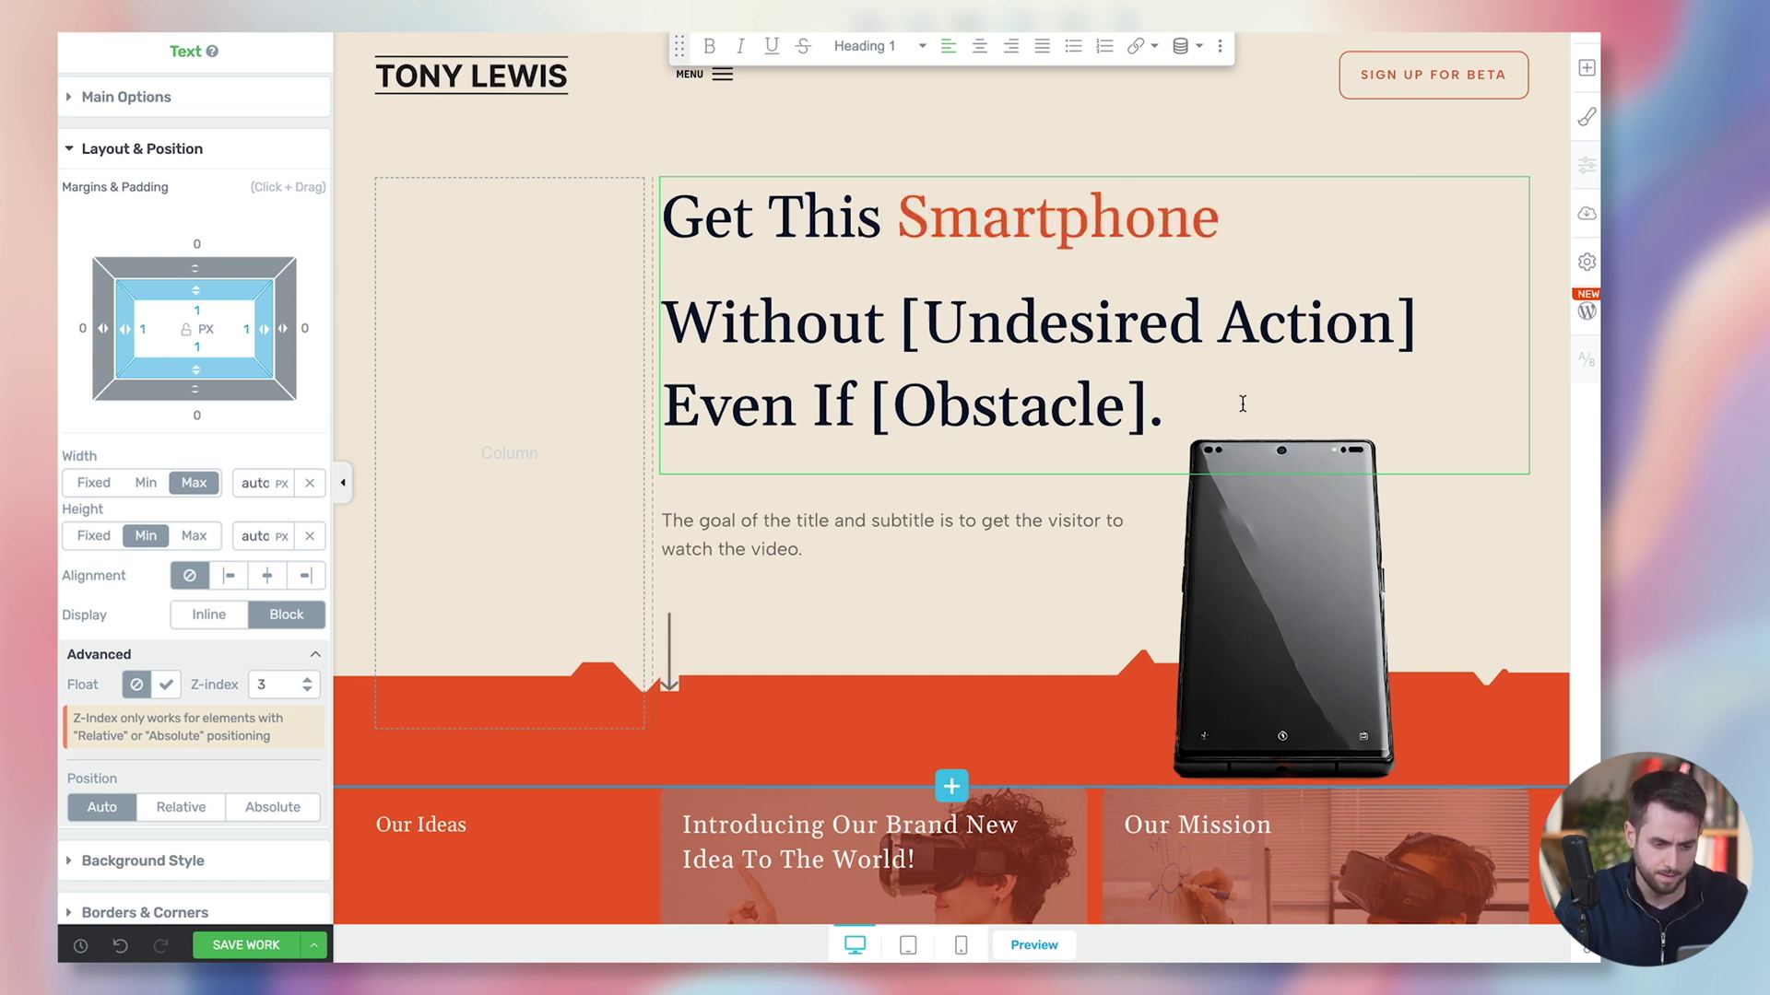
{"action": "left_click_drag", "start_coordinate": [1163, 405], "coordinate": [896, 337]}
{"action": "type", "text": "AP"}
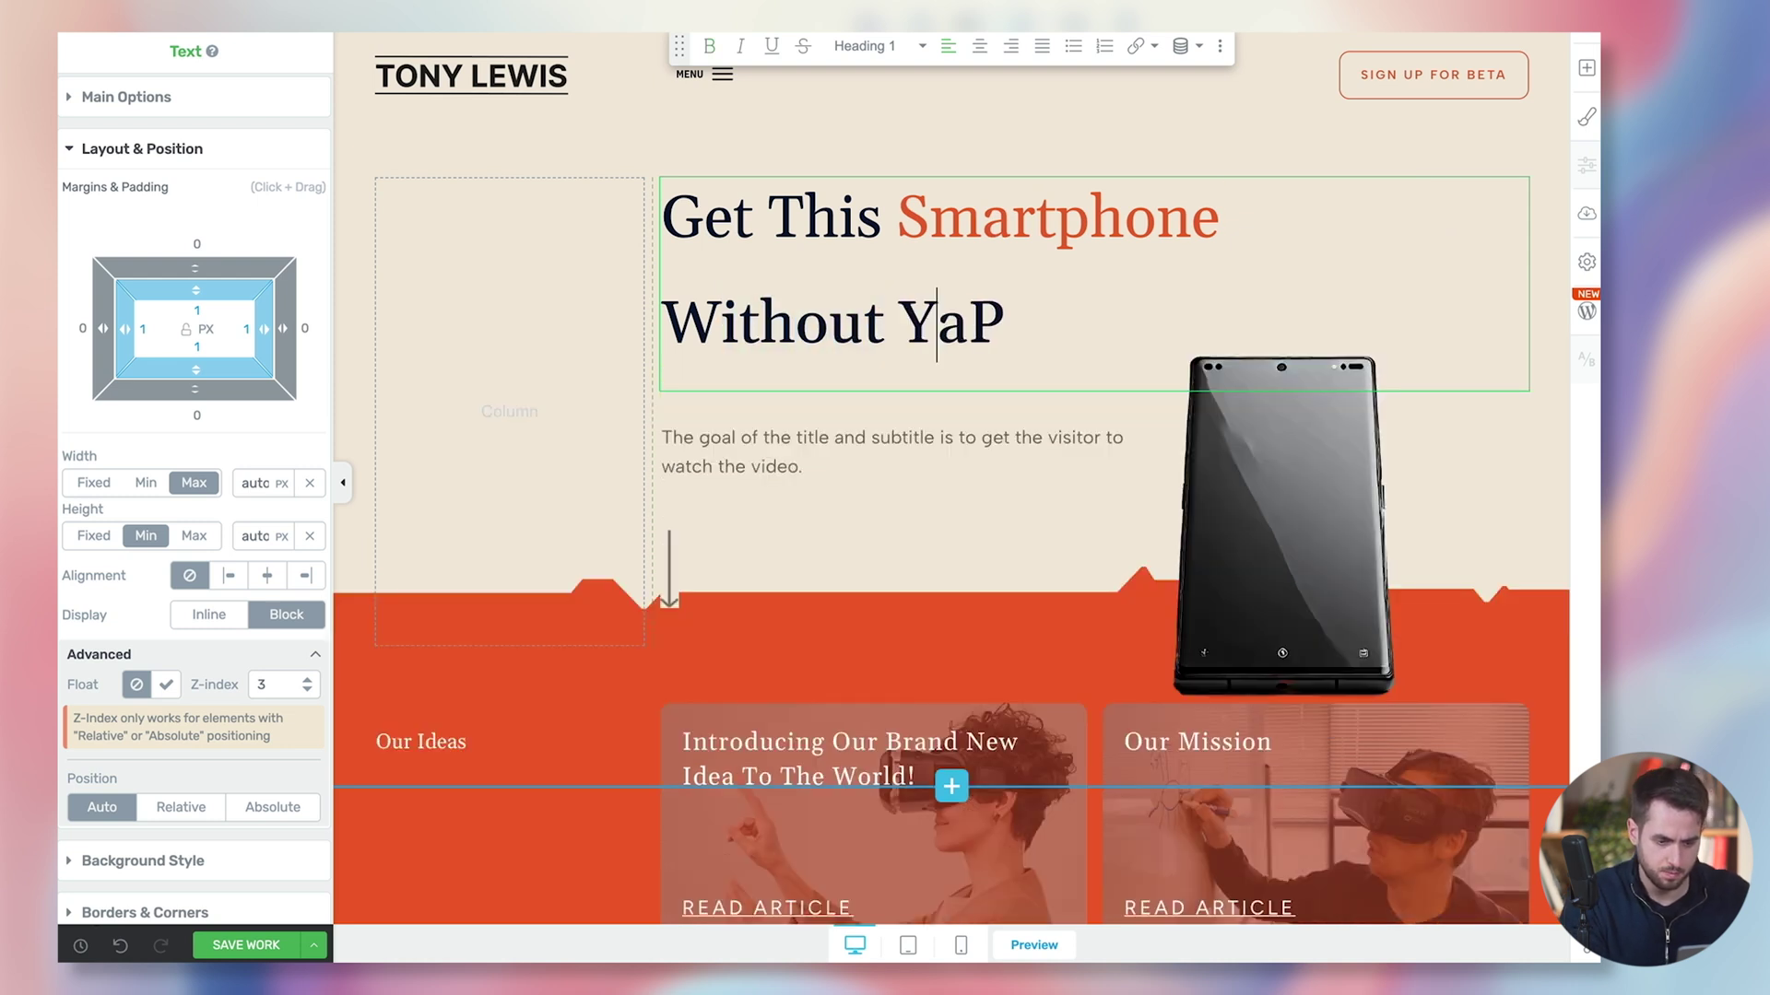
{"action": "key", "text": "Right"}
{"action": "key", "text": "BackSpace"}
{"action": "key", "text": "Right"}
{"action": "type", "text": "aying The Money "}
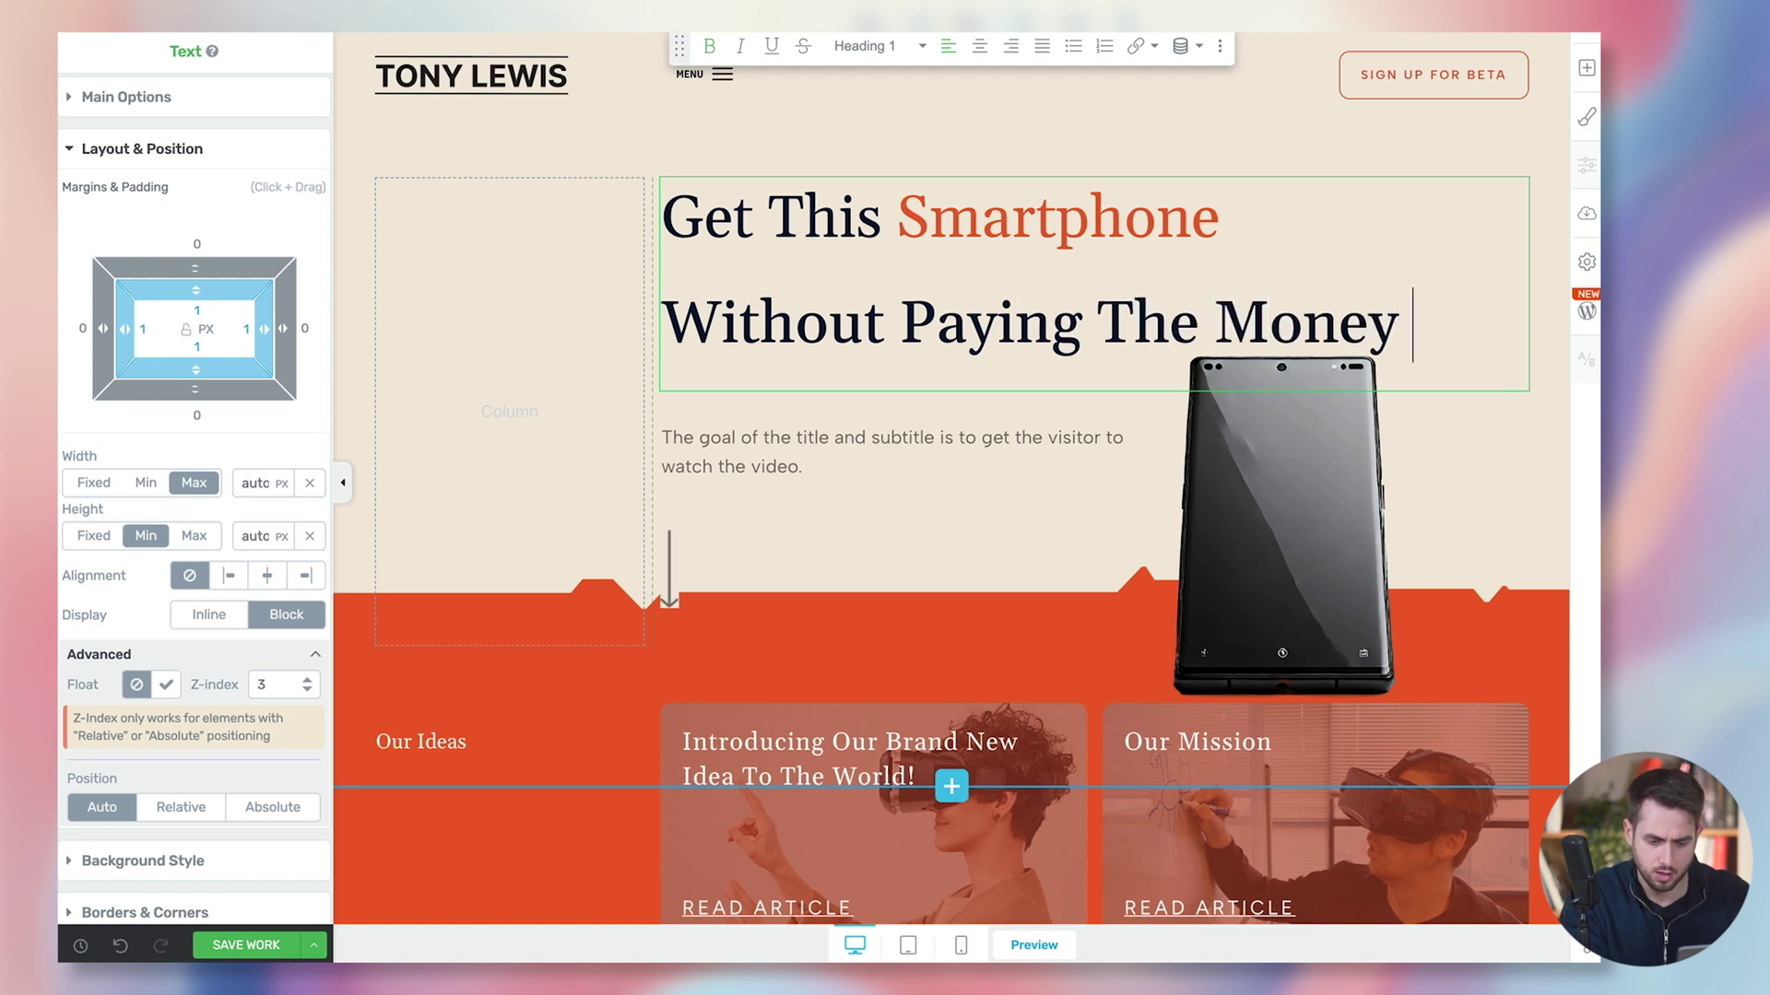
{"action": "type", "text": "That The Frui"}
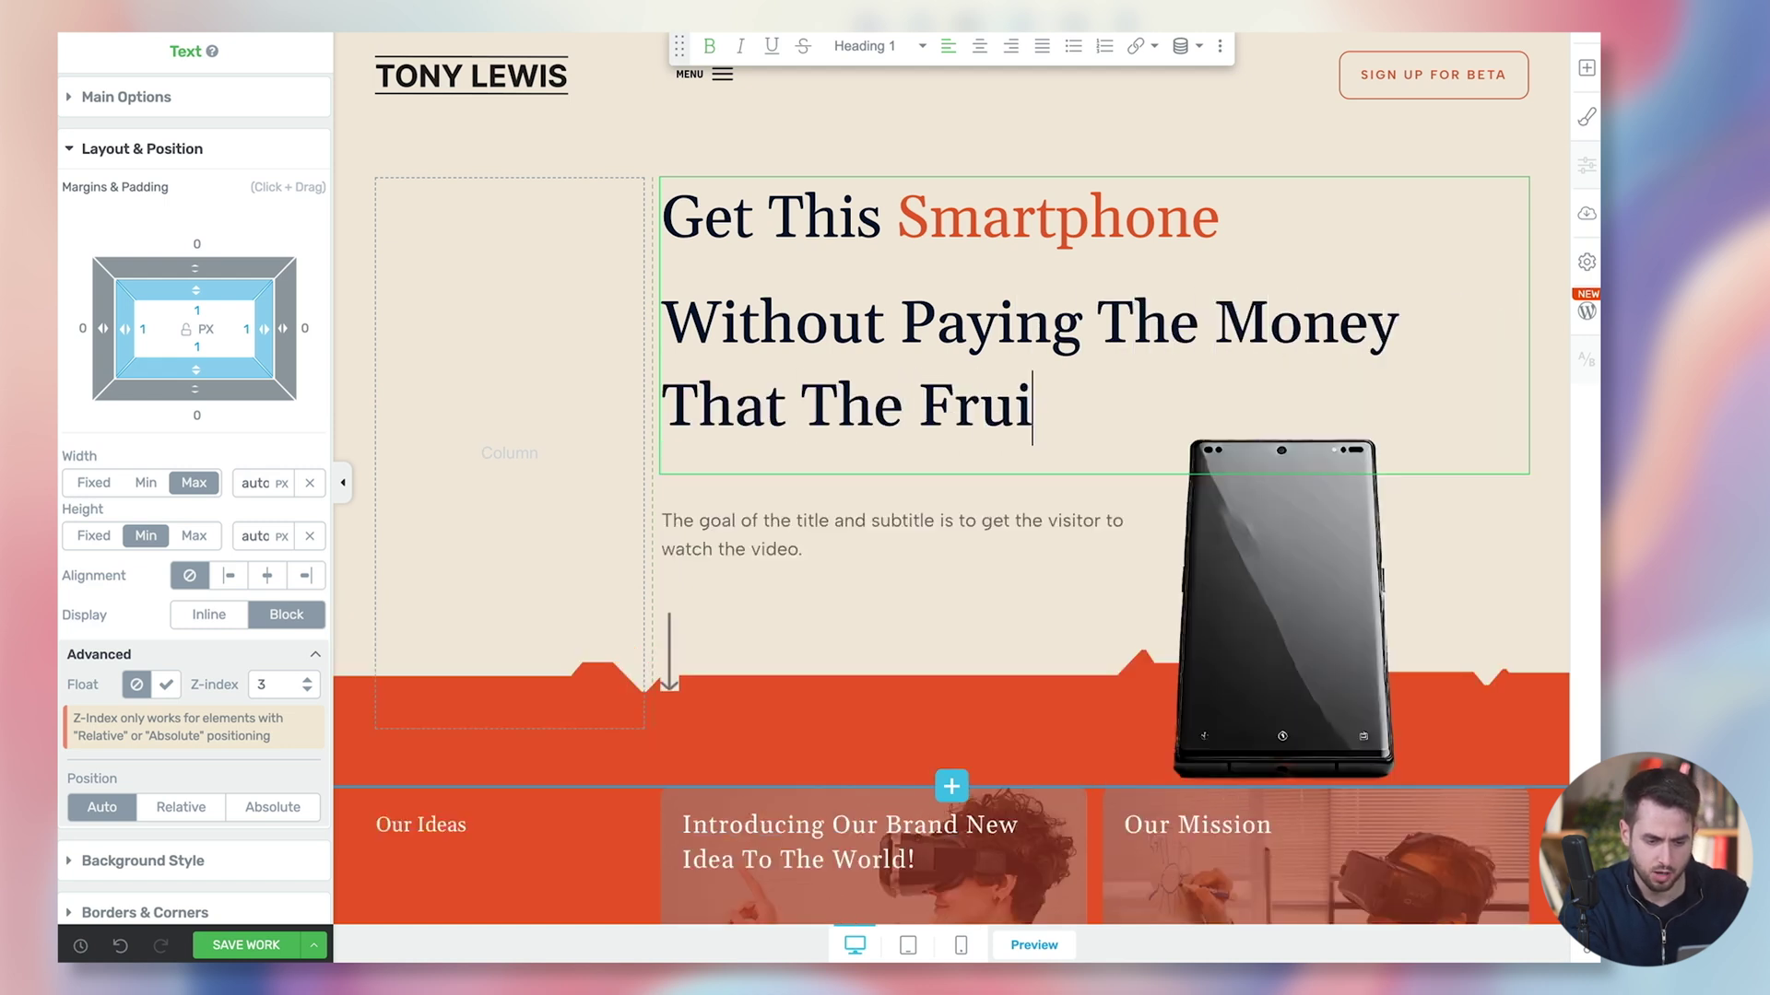
{"action": "type", "text": "t Company Charges "}
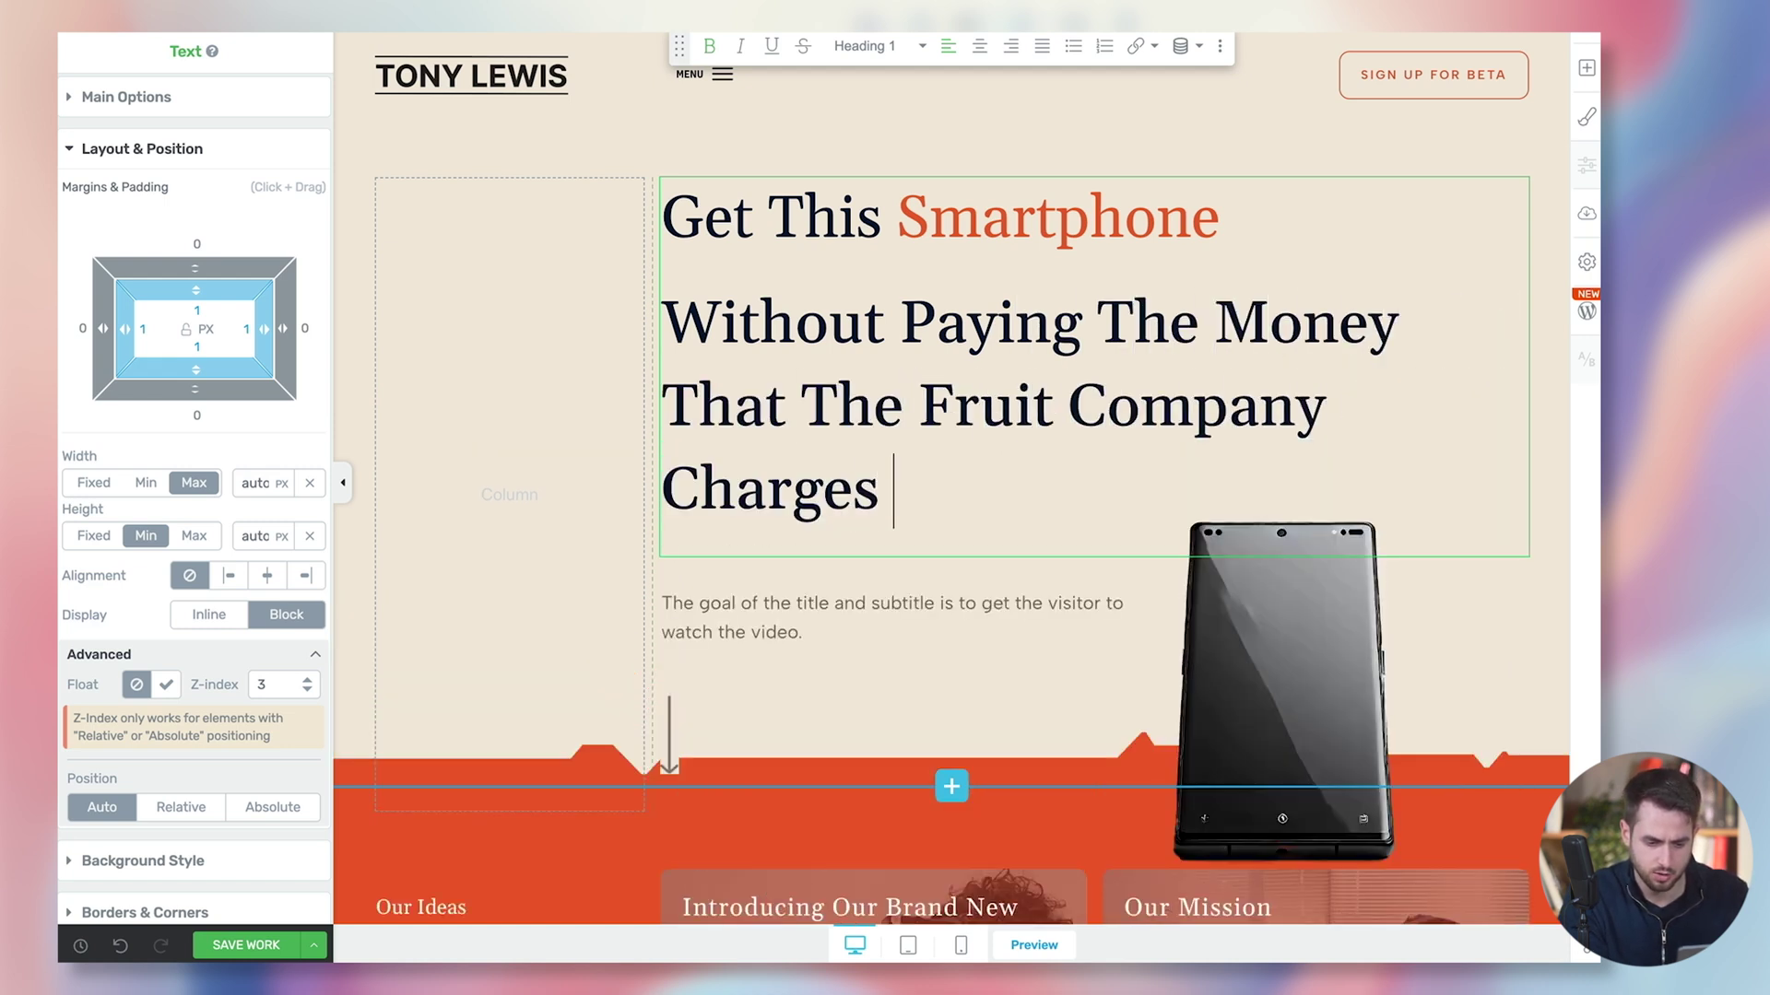
{"action": "type", "text": "For Theirs"}
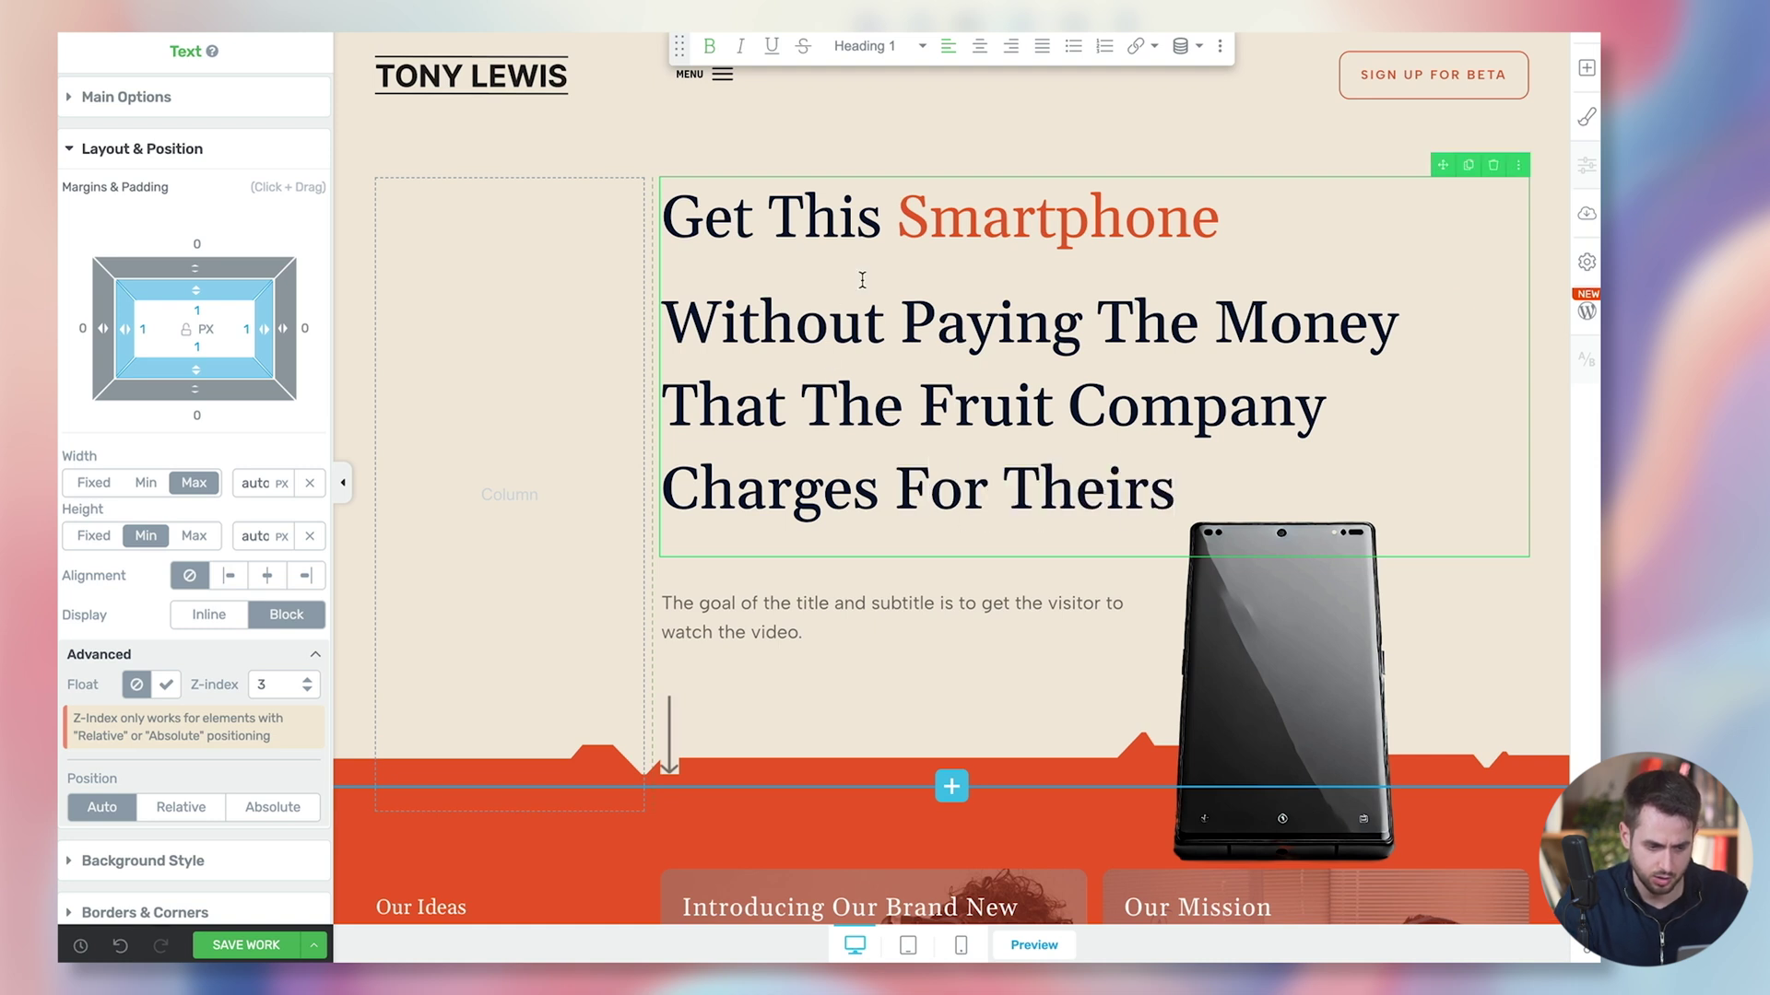
{"action": "double_click", "coordinate": [819, 221]}
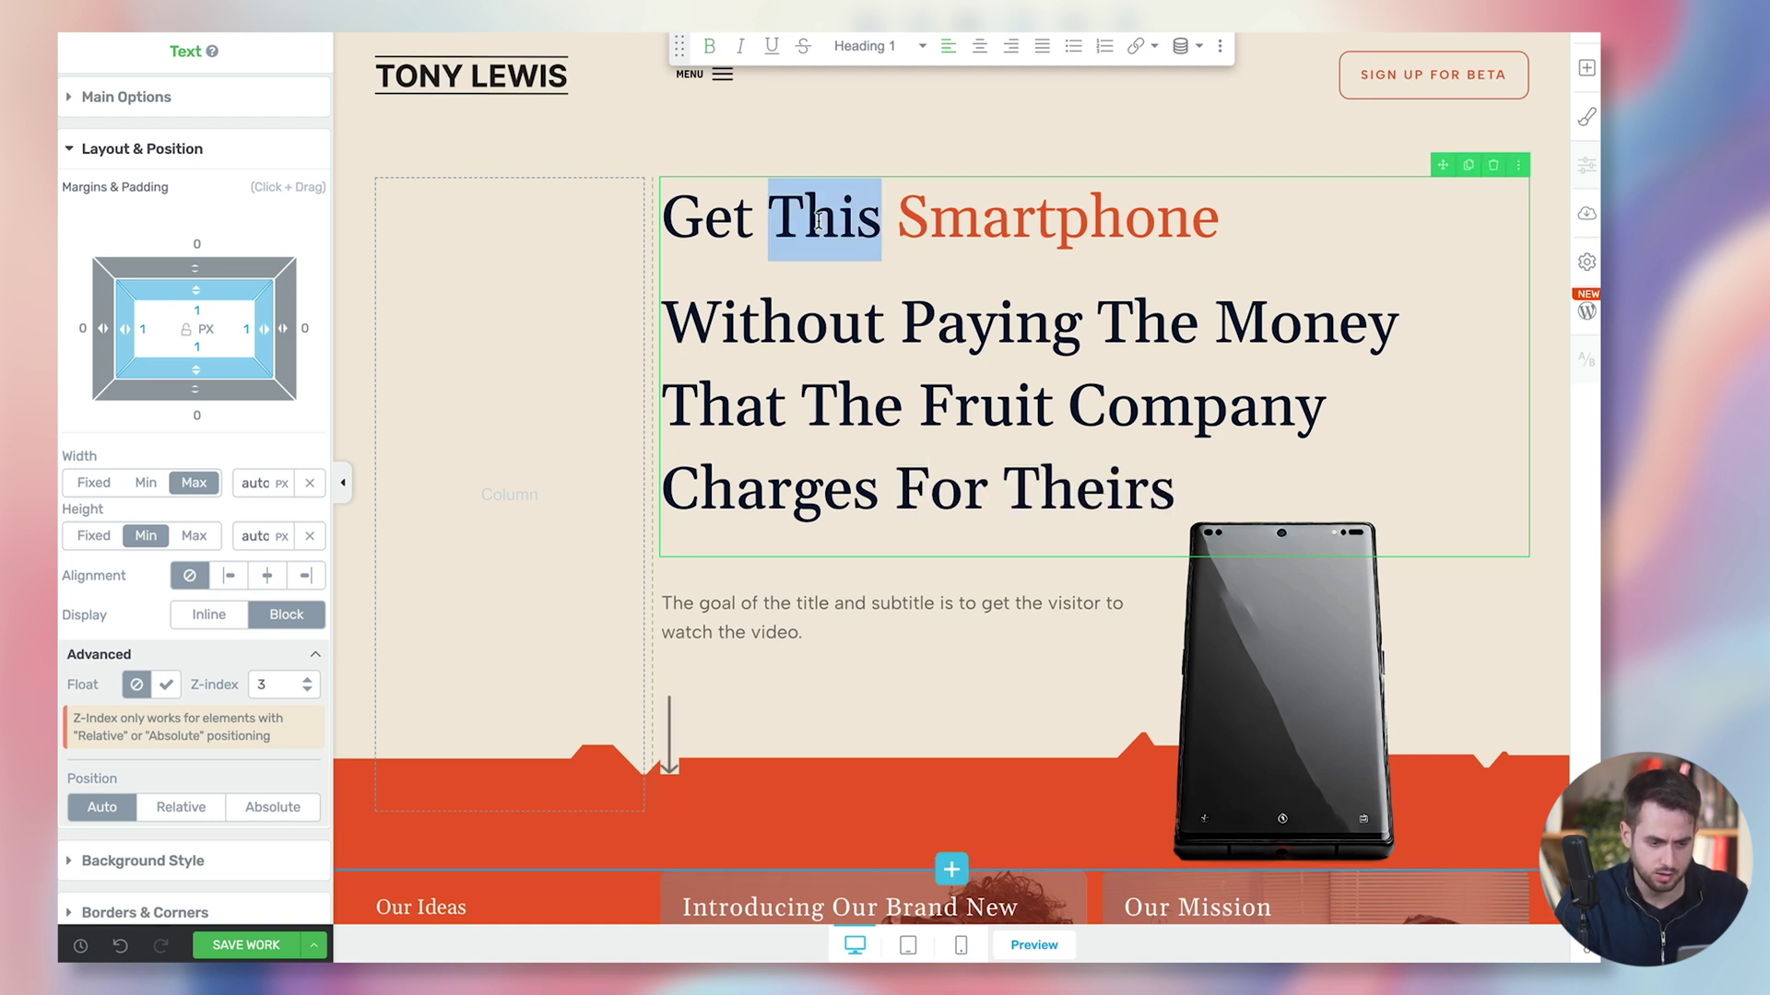
{"action": "left_click", "coordinate": [938, 323]}
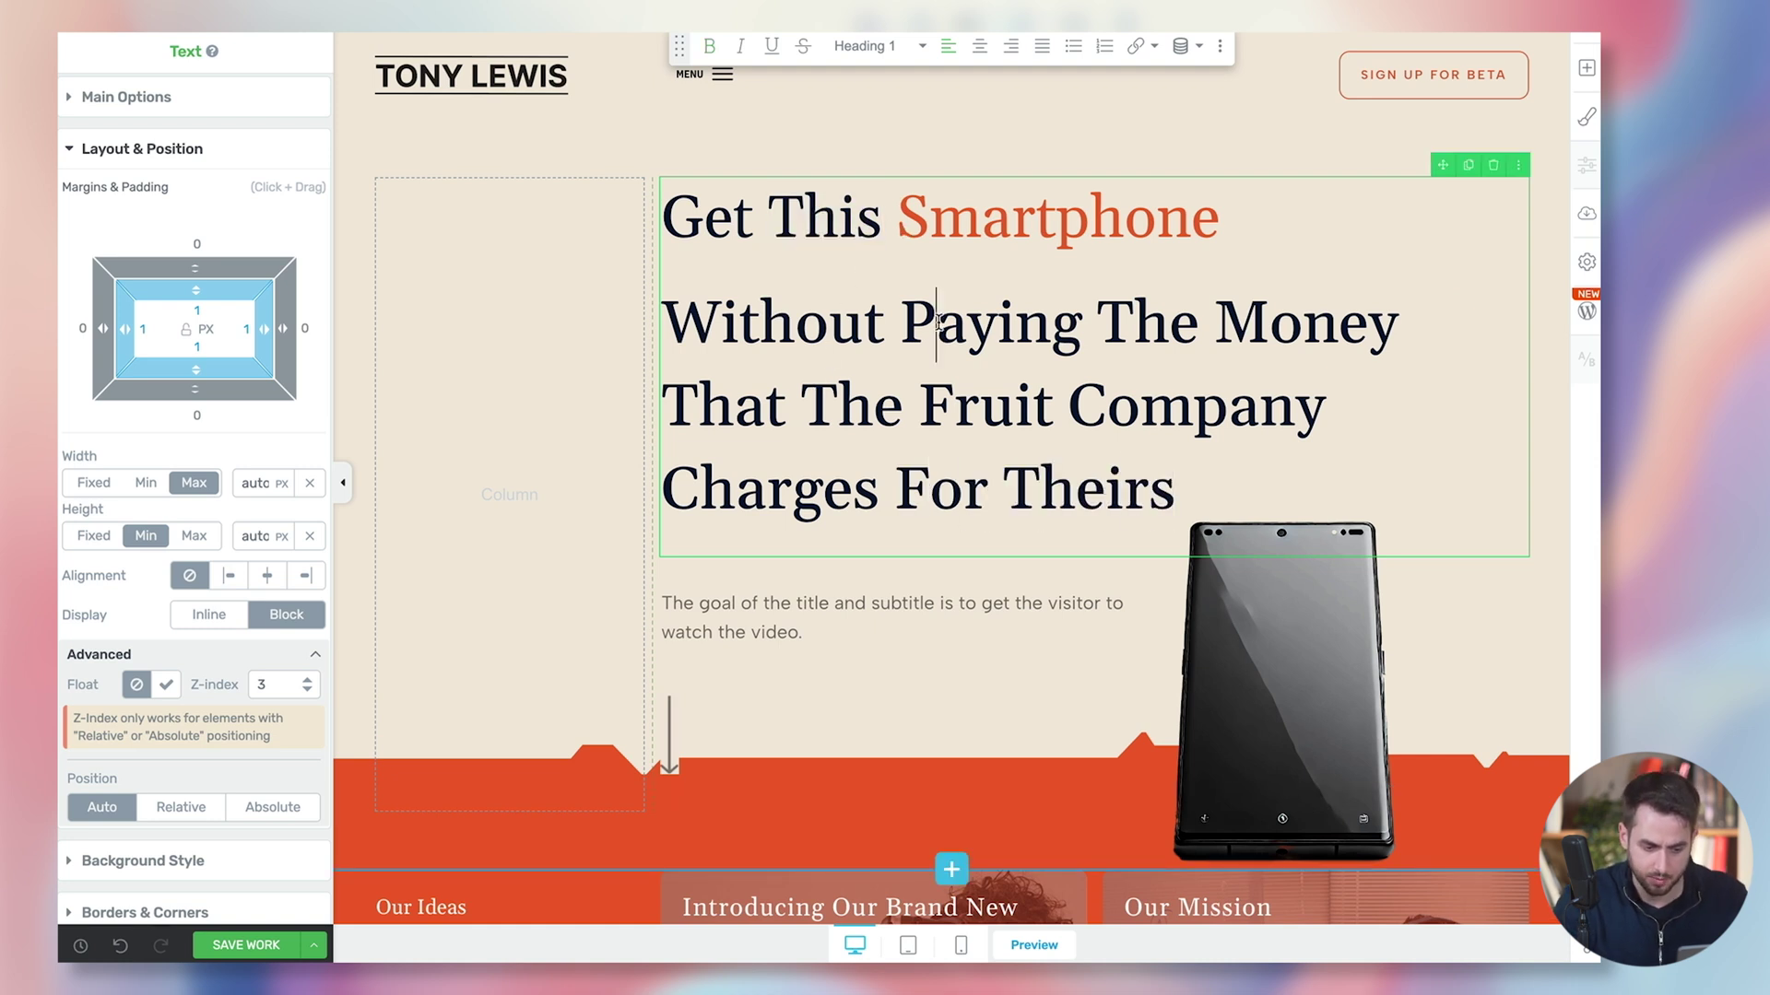
Step: Rewrite the hero subtitle: smartphones should be intelligent, easy to carry, fun to use and useful
{"action": "left_click", "coordinate": [834, 613]}
{"action": "key", "text": "ctrl+a"}
{"action": "type", "text": "We "}
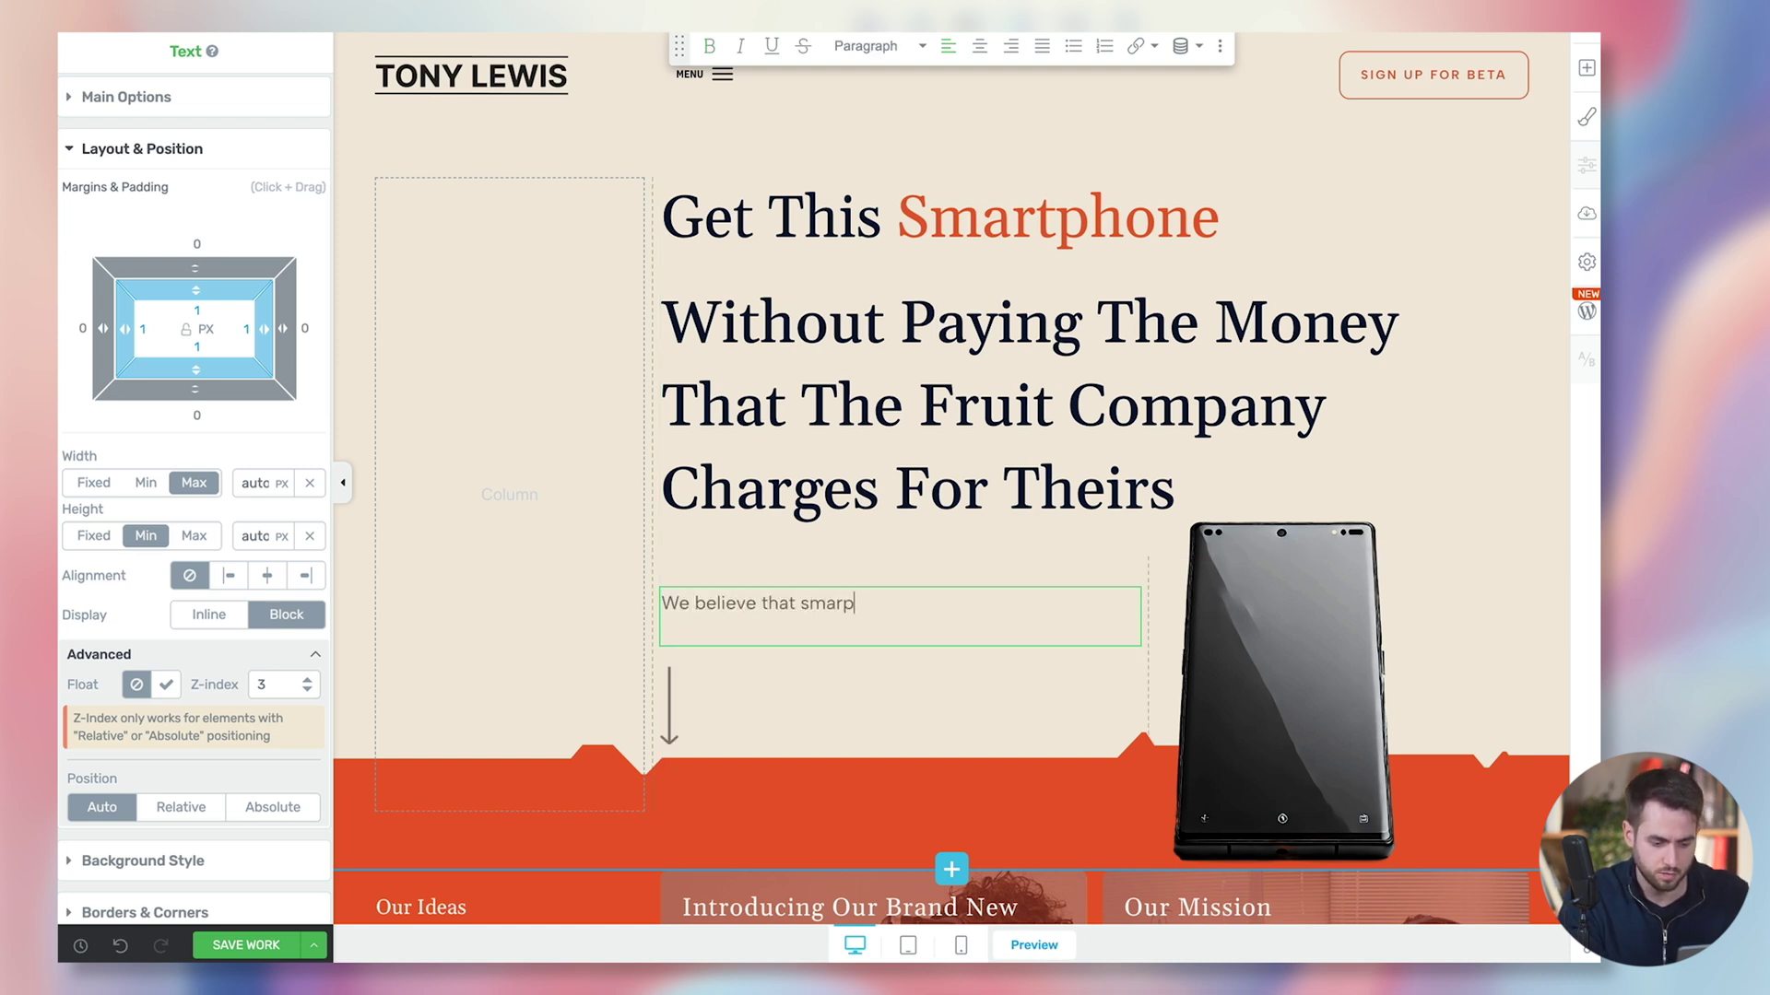
{"action": "type", "text": "believe that smarphone sma"}
{"action": "key", "text": "BackSpace"}
{"action": "key", "text": "BackSpace"}
{"action": "type", "text": "s"}
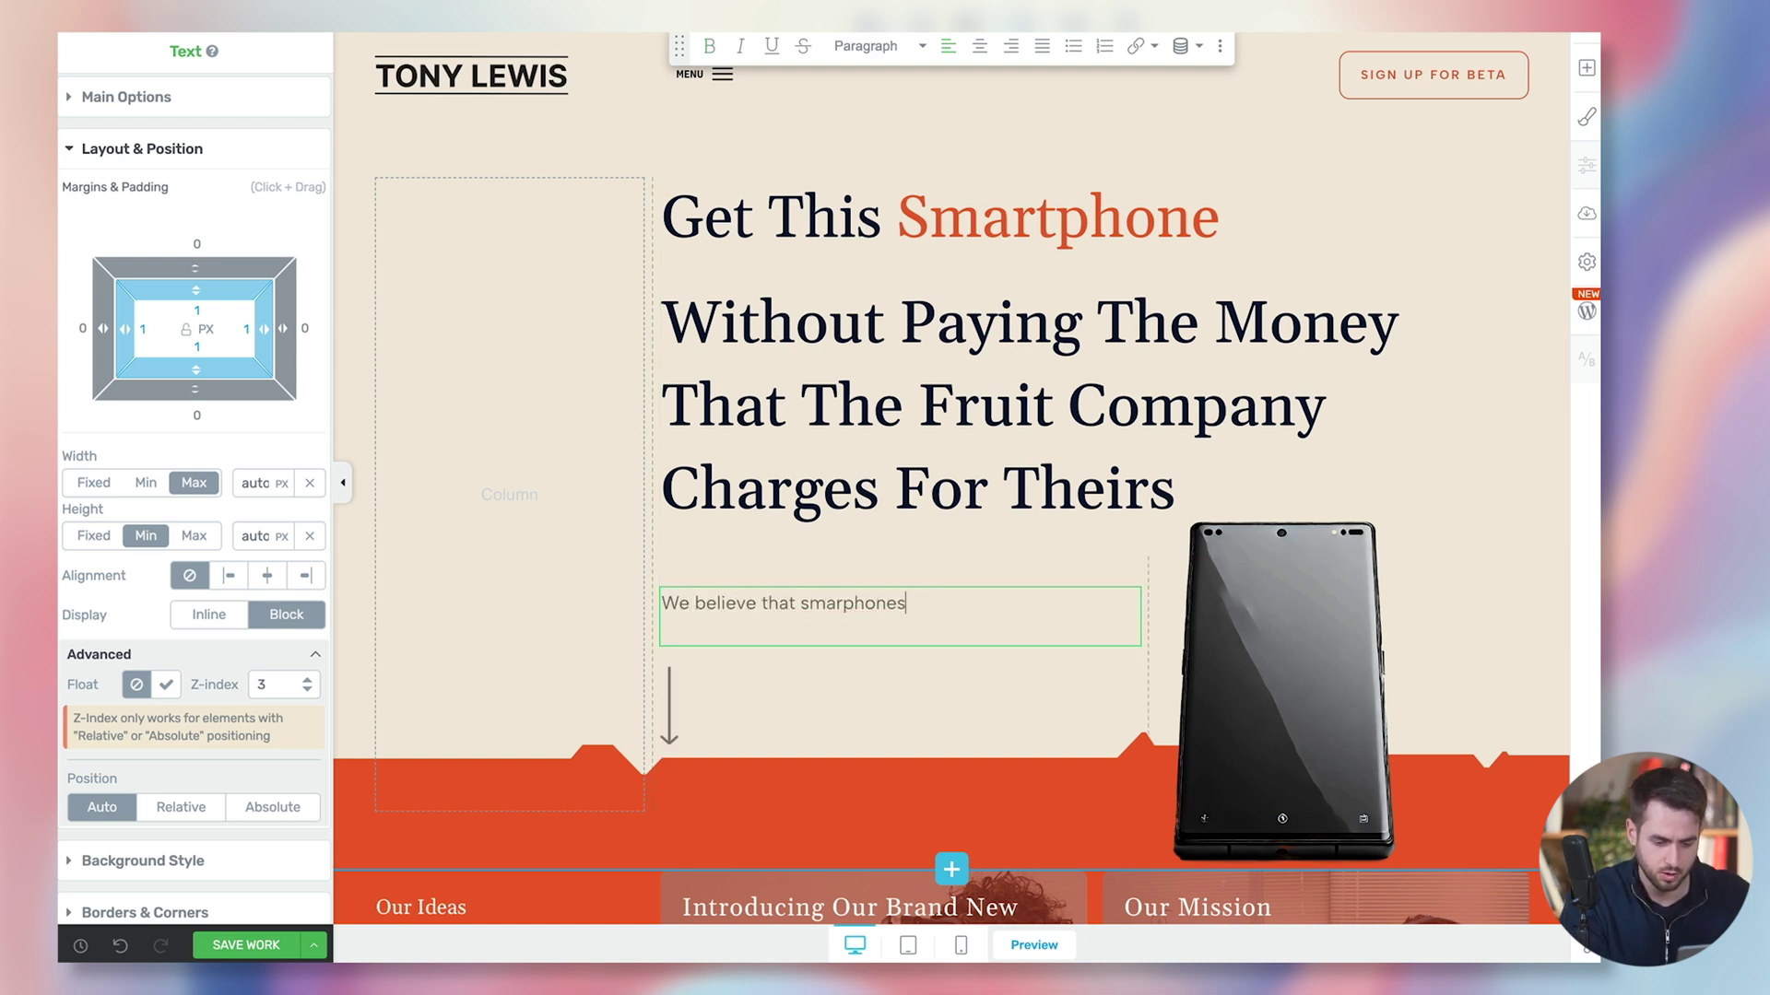
{"action": "key", "text": "BackSpace"}
{"action": "key", "text": "BackSpace"}
{"action": "key", "text": "BackSpace"}
{"action": "key", "text": "BackSpace"}
{"action": "type", "text": "s should be intelligent,"}
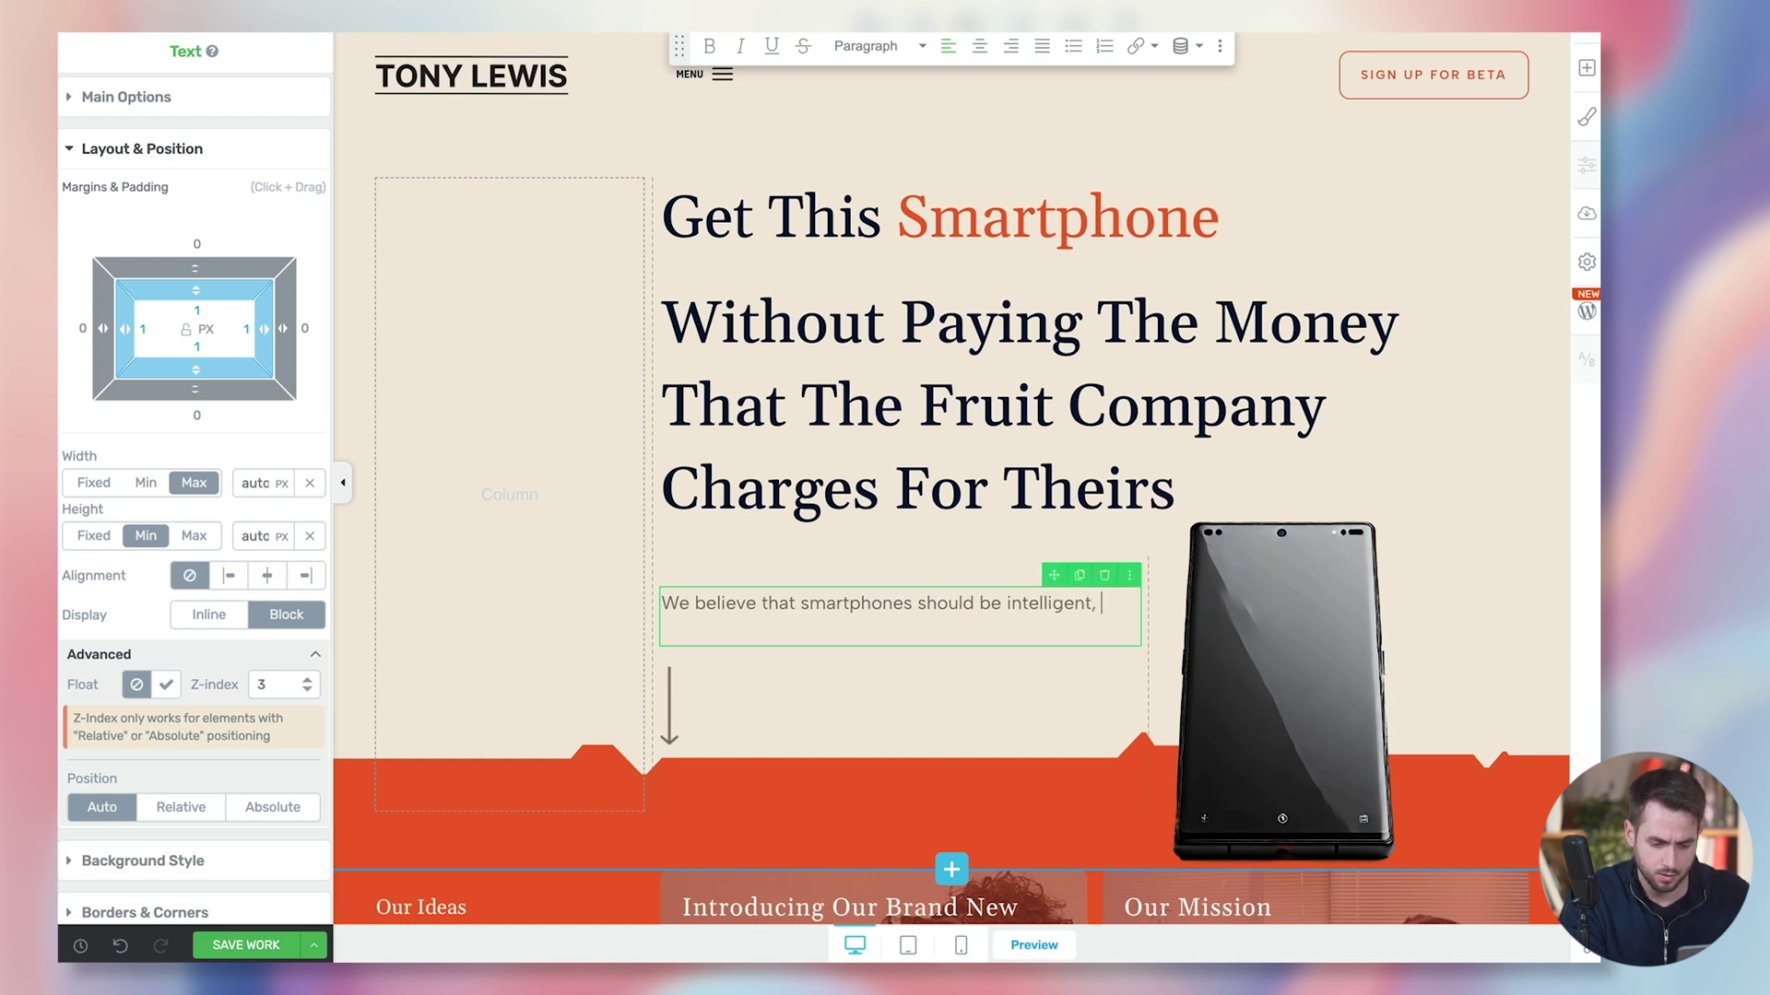
{"action": "type", "text": "e"}
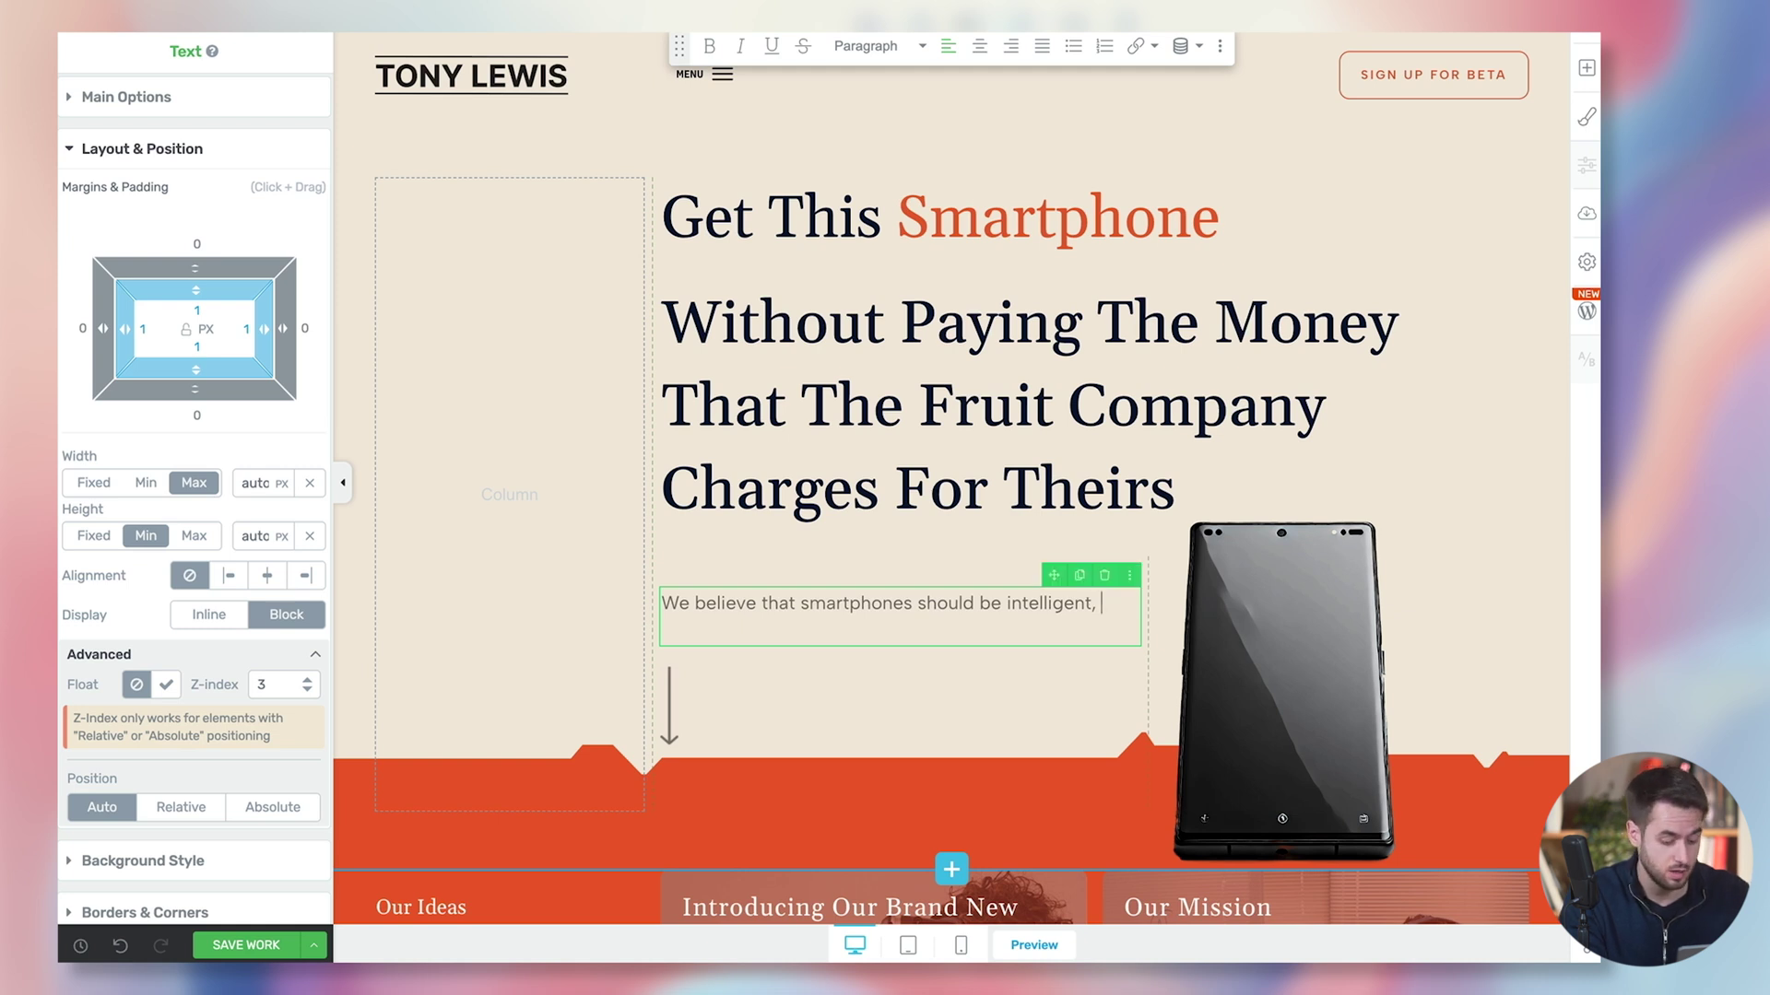
{"action": "type", "text": "easy to carry around, fun to use, and most impo"}
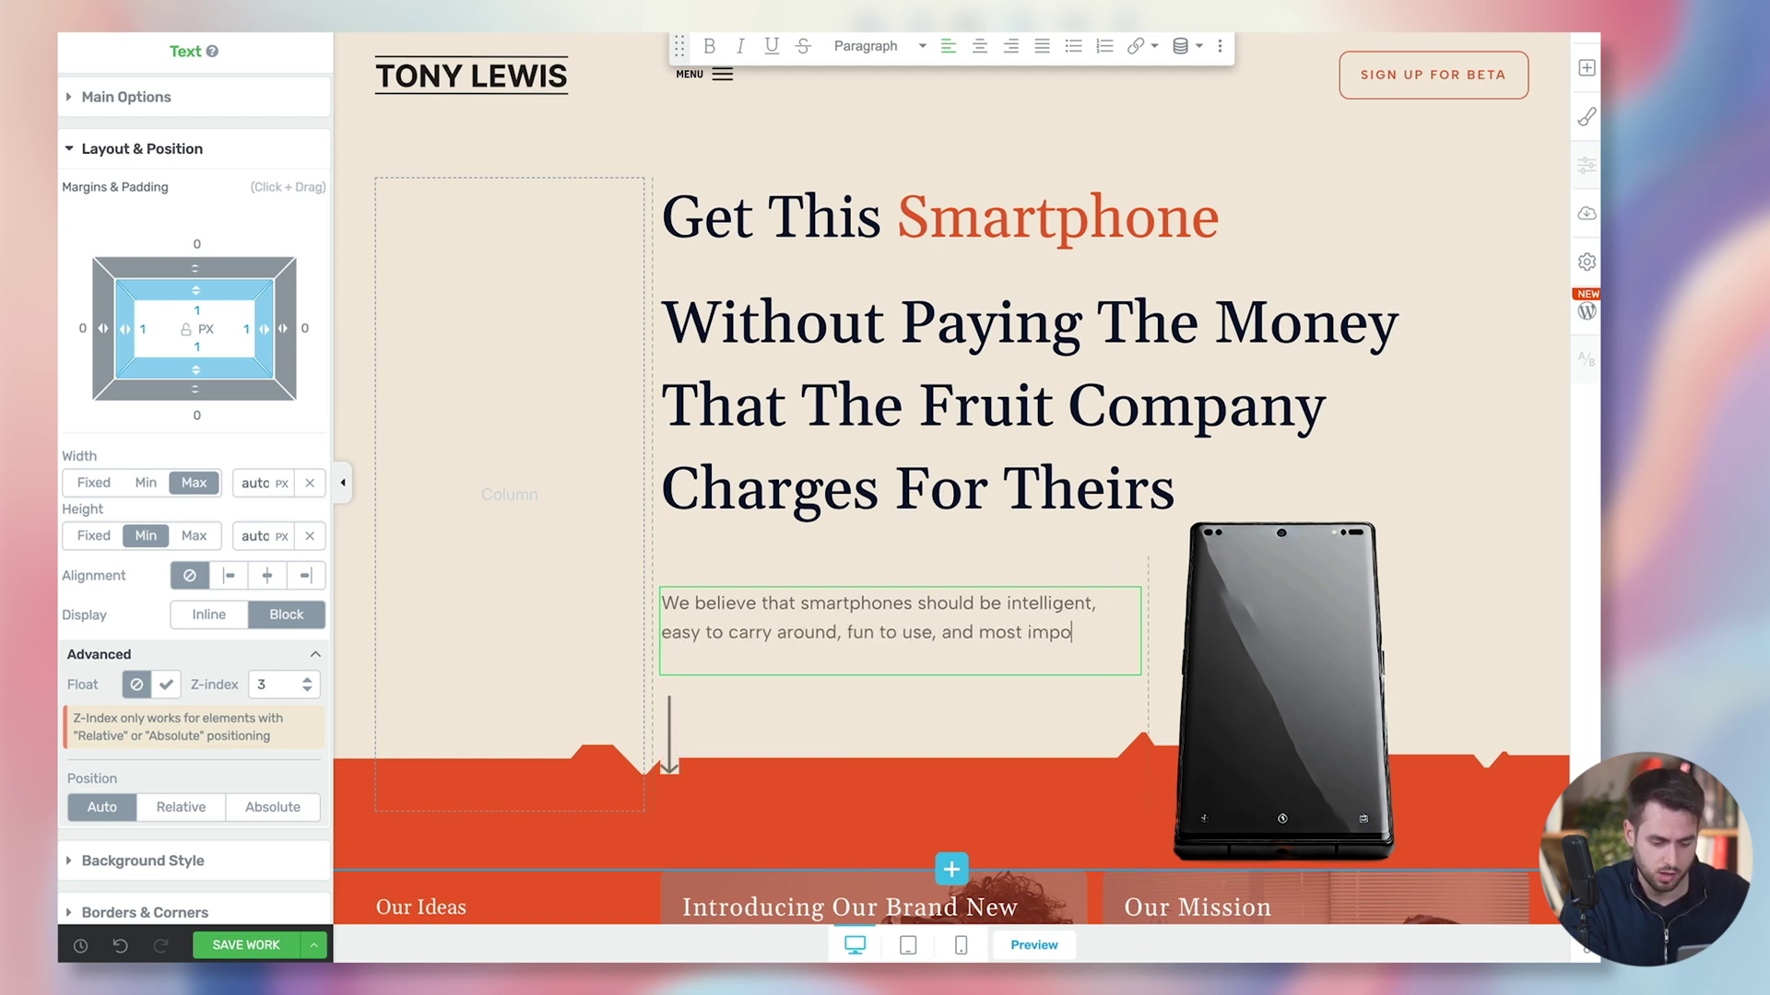
{"action": "type", "text": ".. useful."}
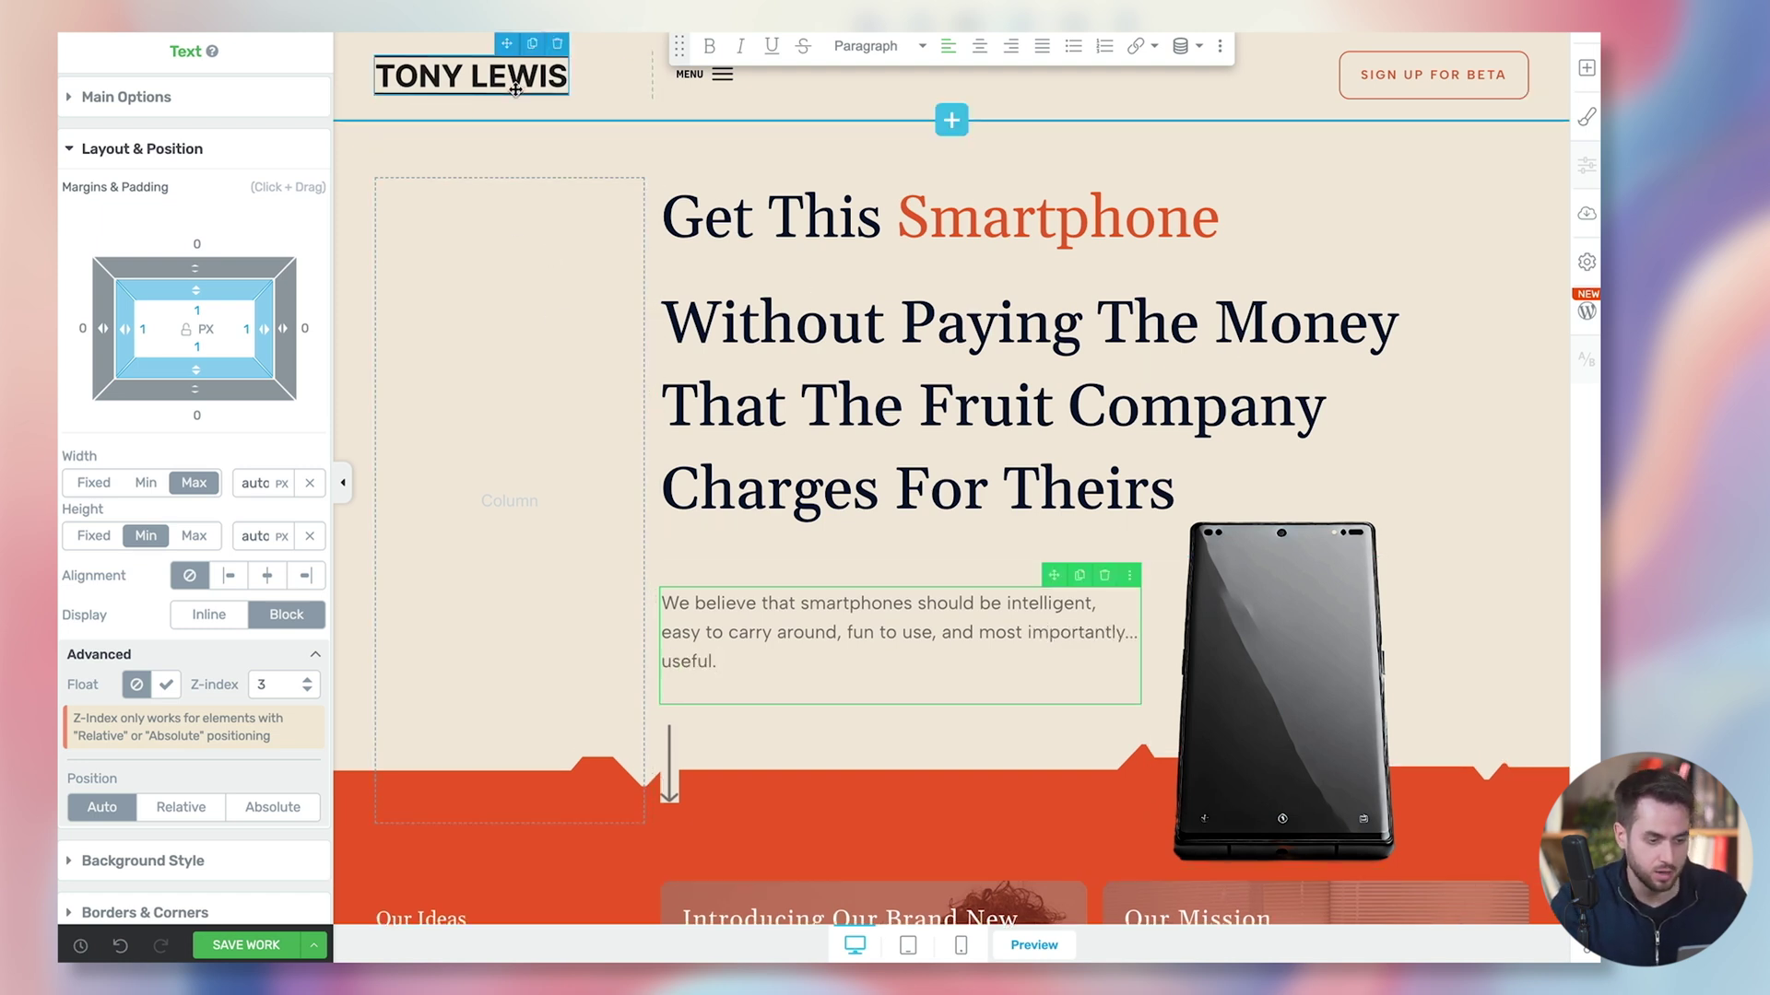
Step: Retitle the first article card 'Introducing Our Brand New Smartphone'
{"action": "scroll", "coordinate": [612, 324], "scroll_direction": "down", "scroll_amount": 5}
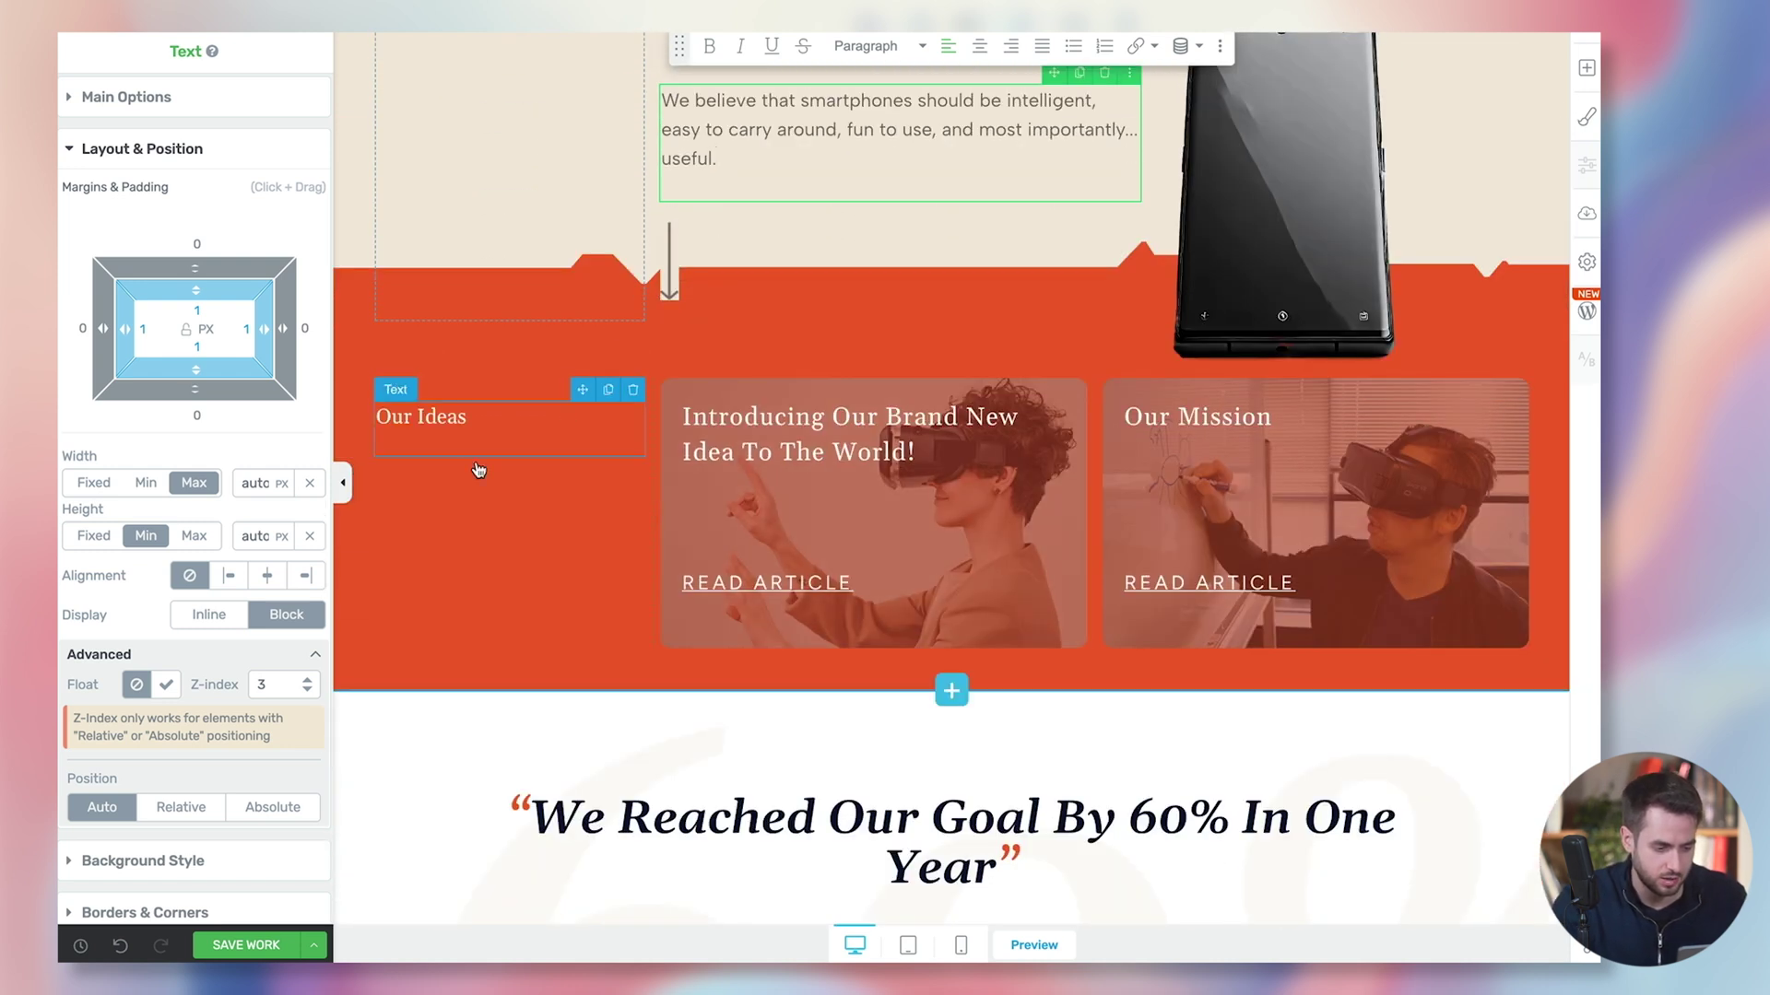
{"action": "left_click", "coordinate": [507, 509]}
{"action": "left_click", "coordinate": [792, 502]}
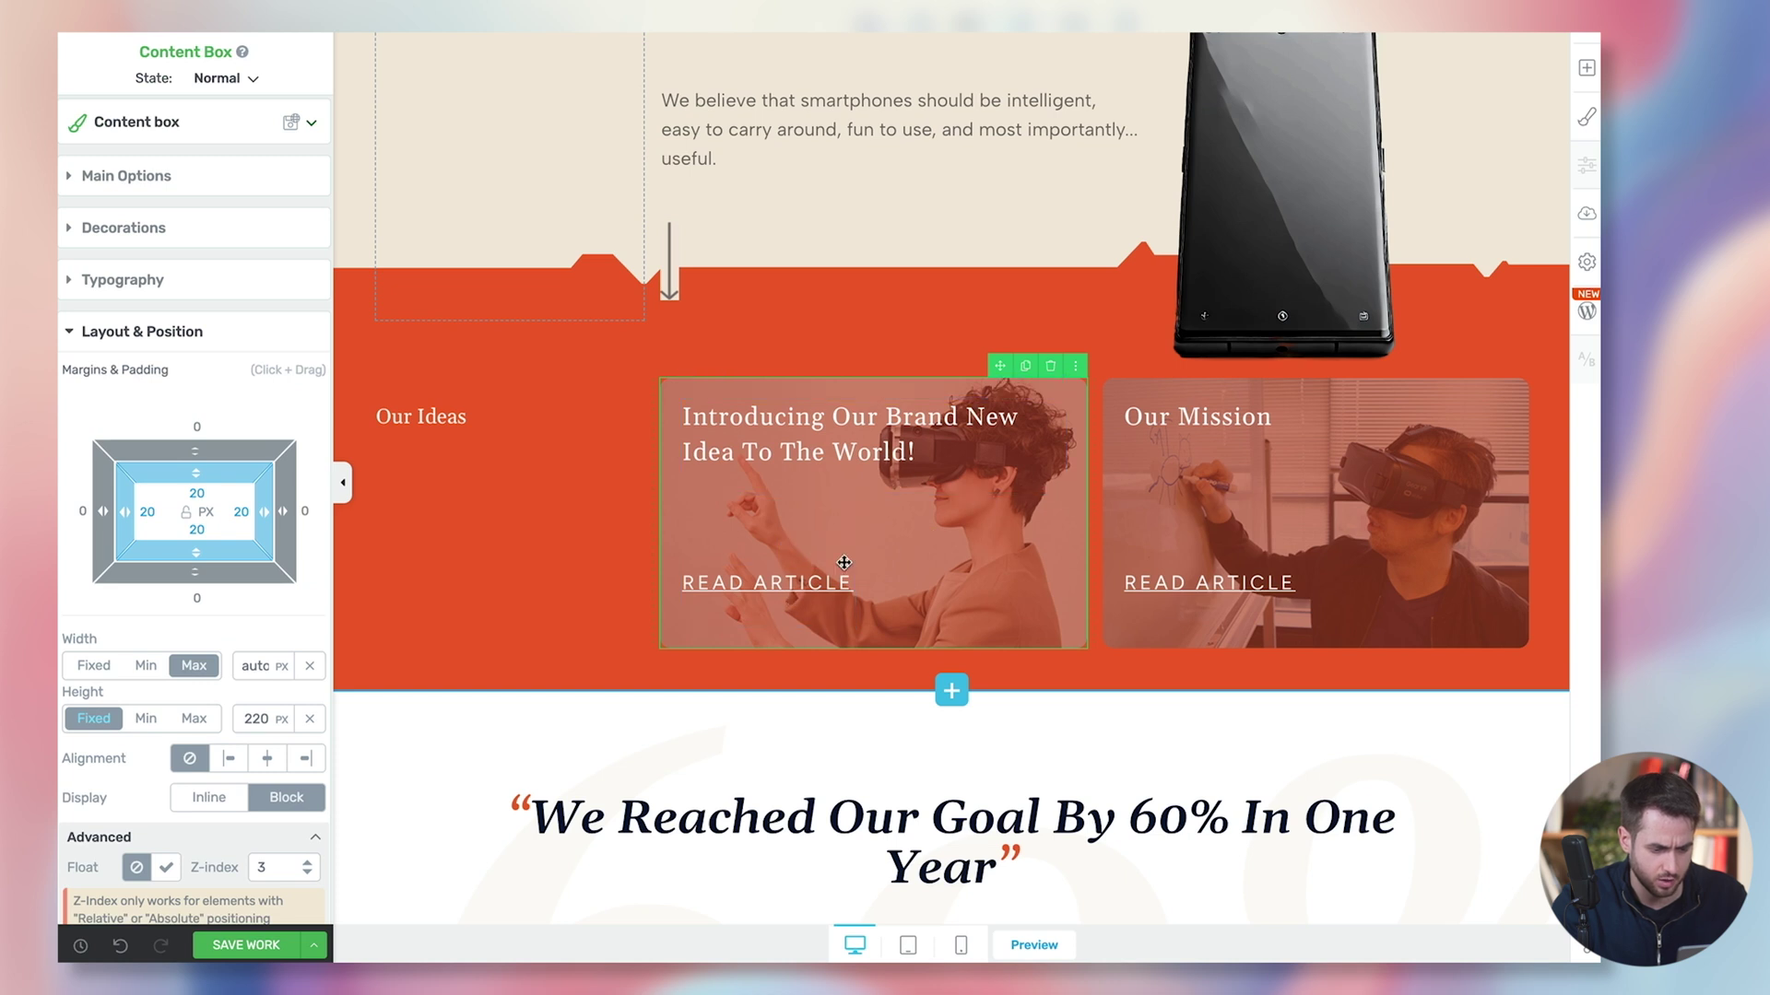
{"action": "double_click", "coordinate": [847, 431]}
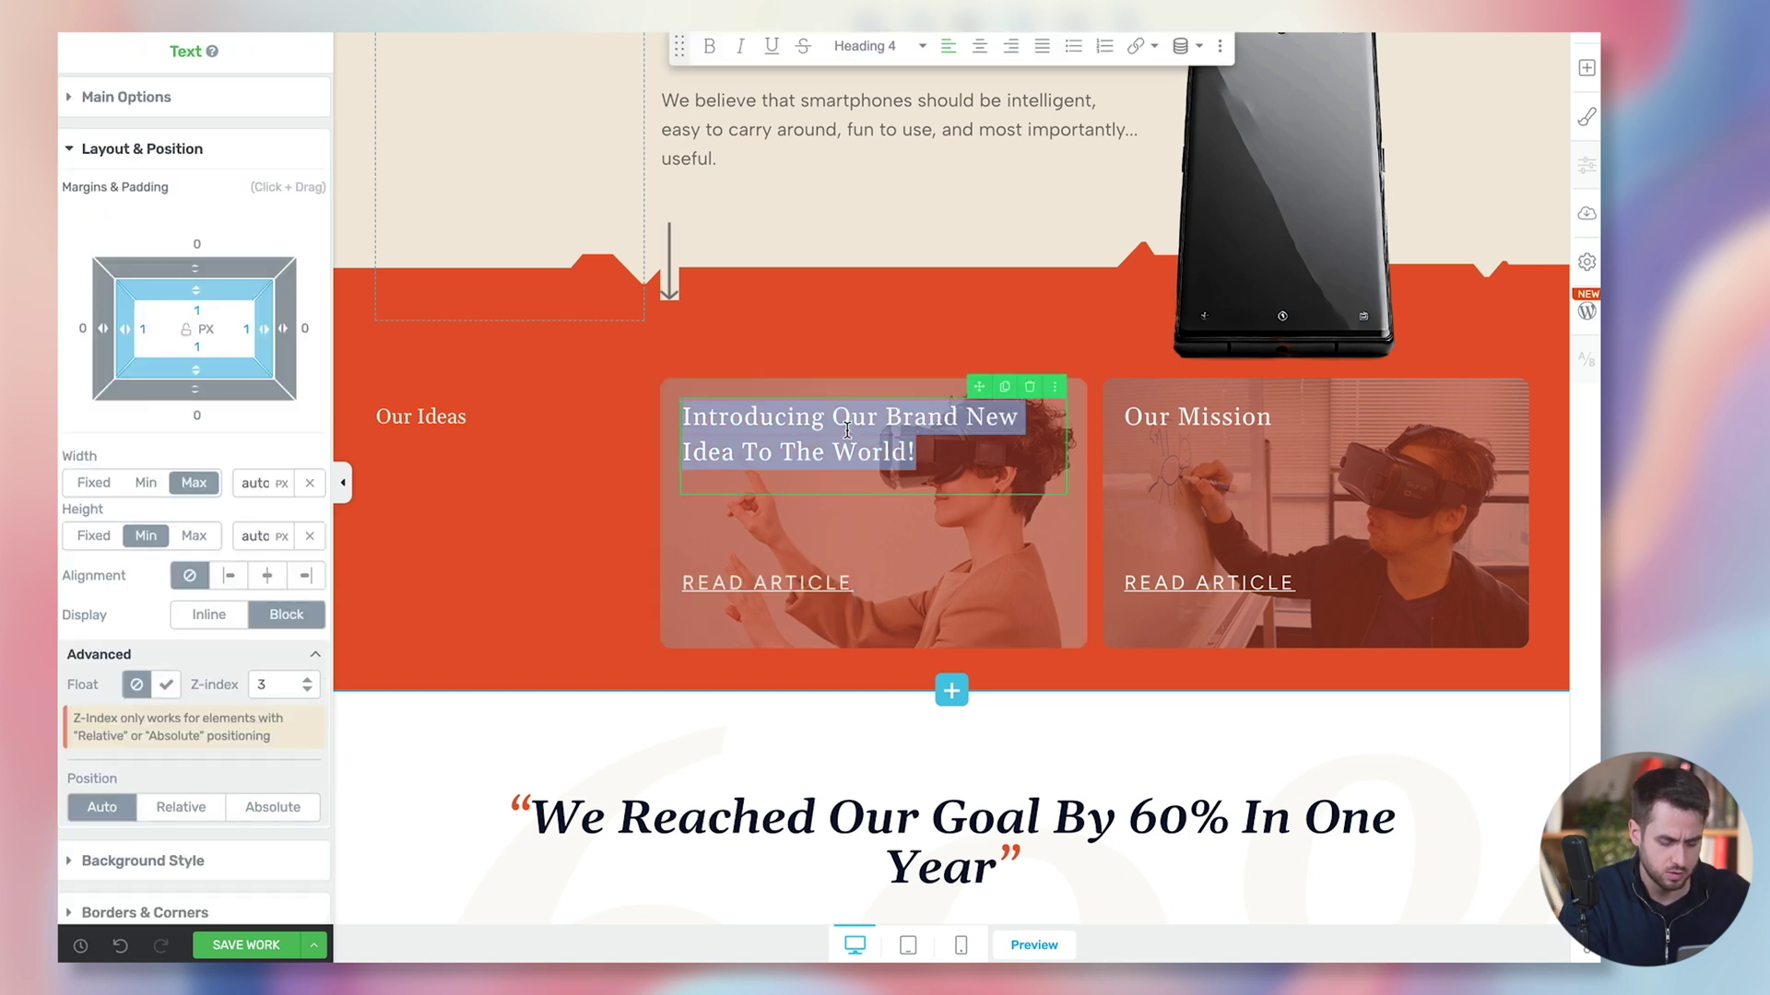
{"action": "key", "text": "BackSpace"}
{"action": "type", "text": "Introducing Our B"}
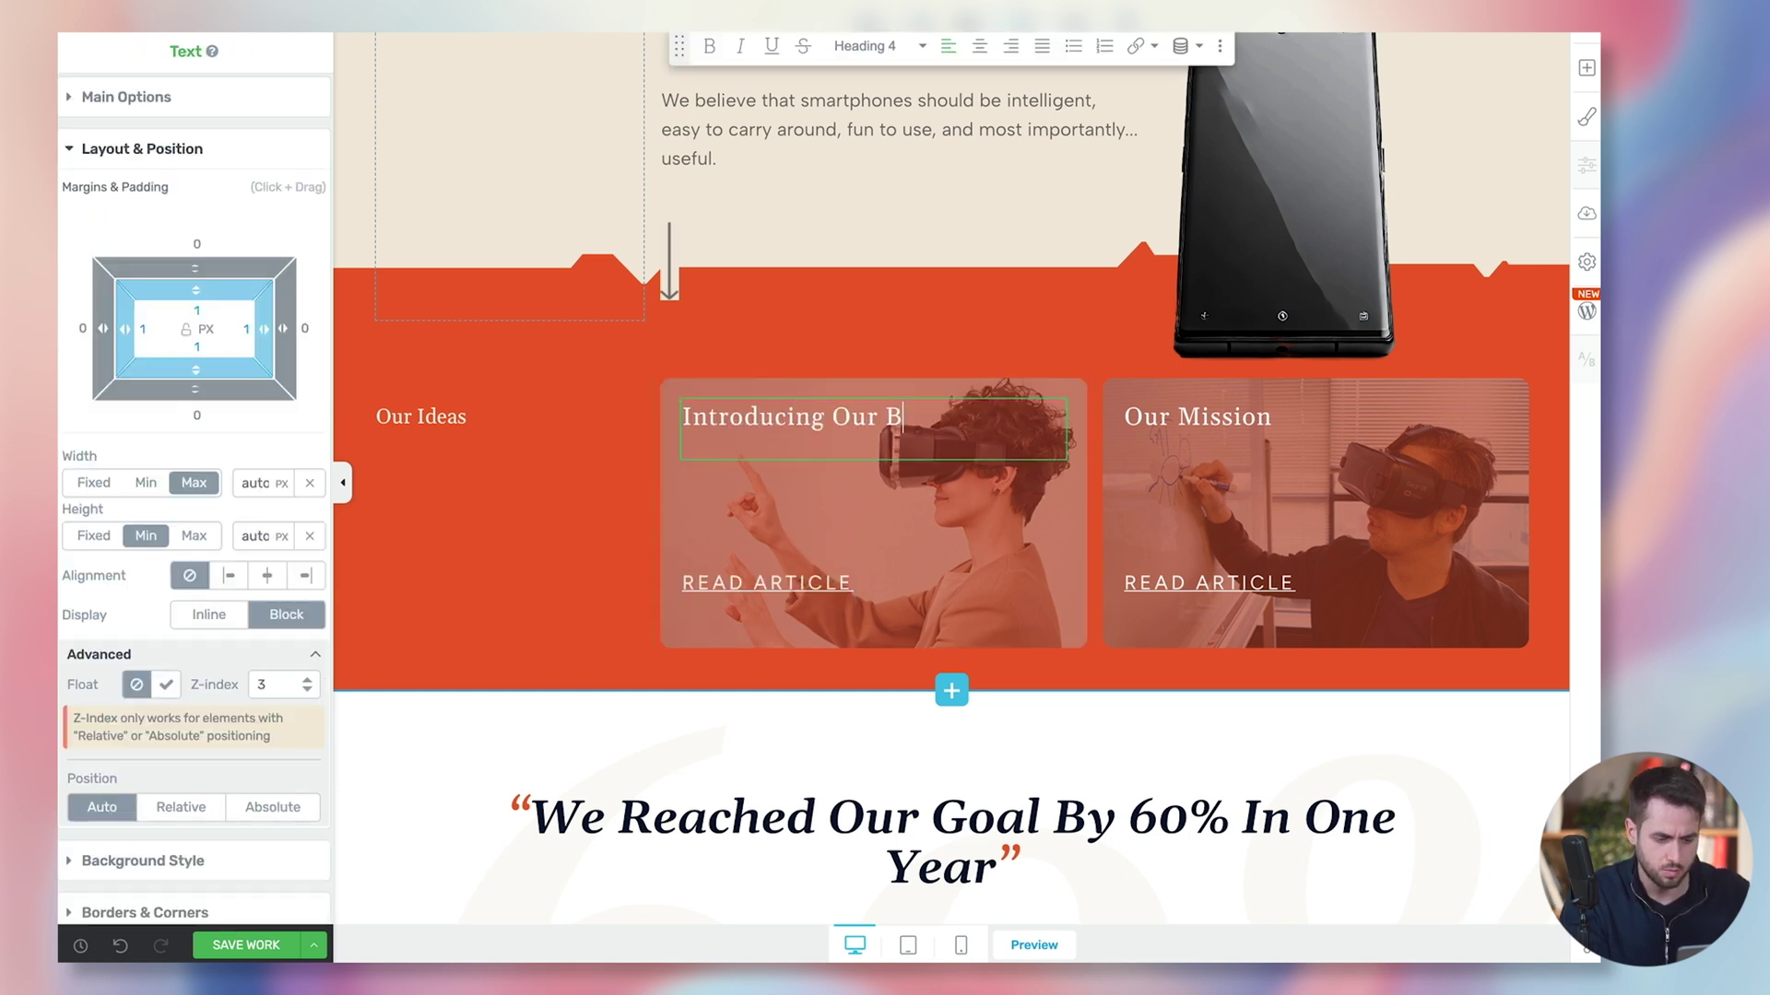
{"action": "type", "text": "rand New Smartphone"}
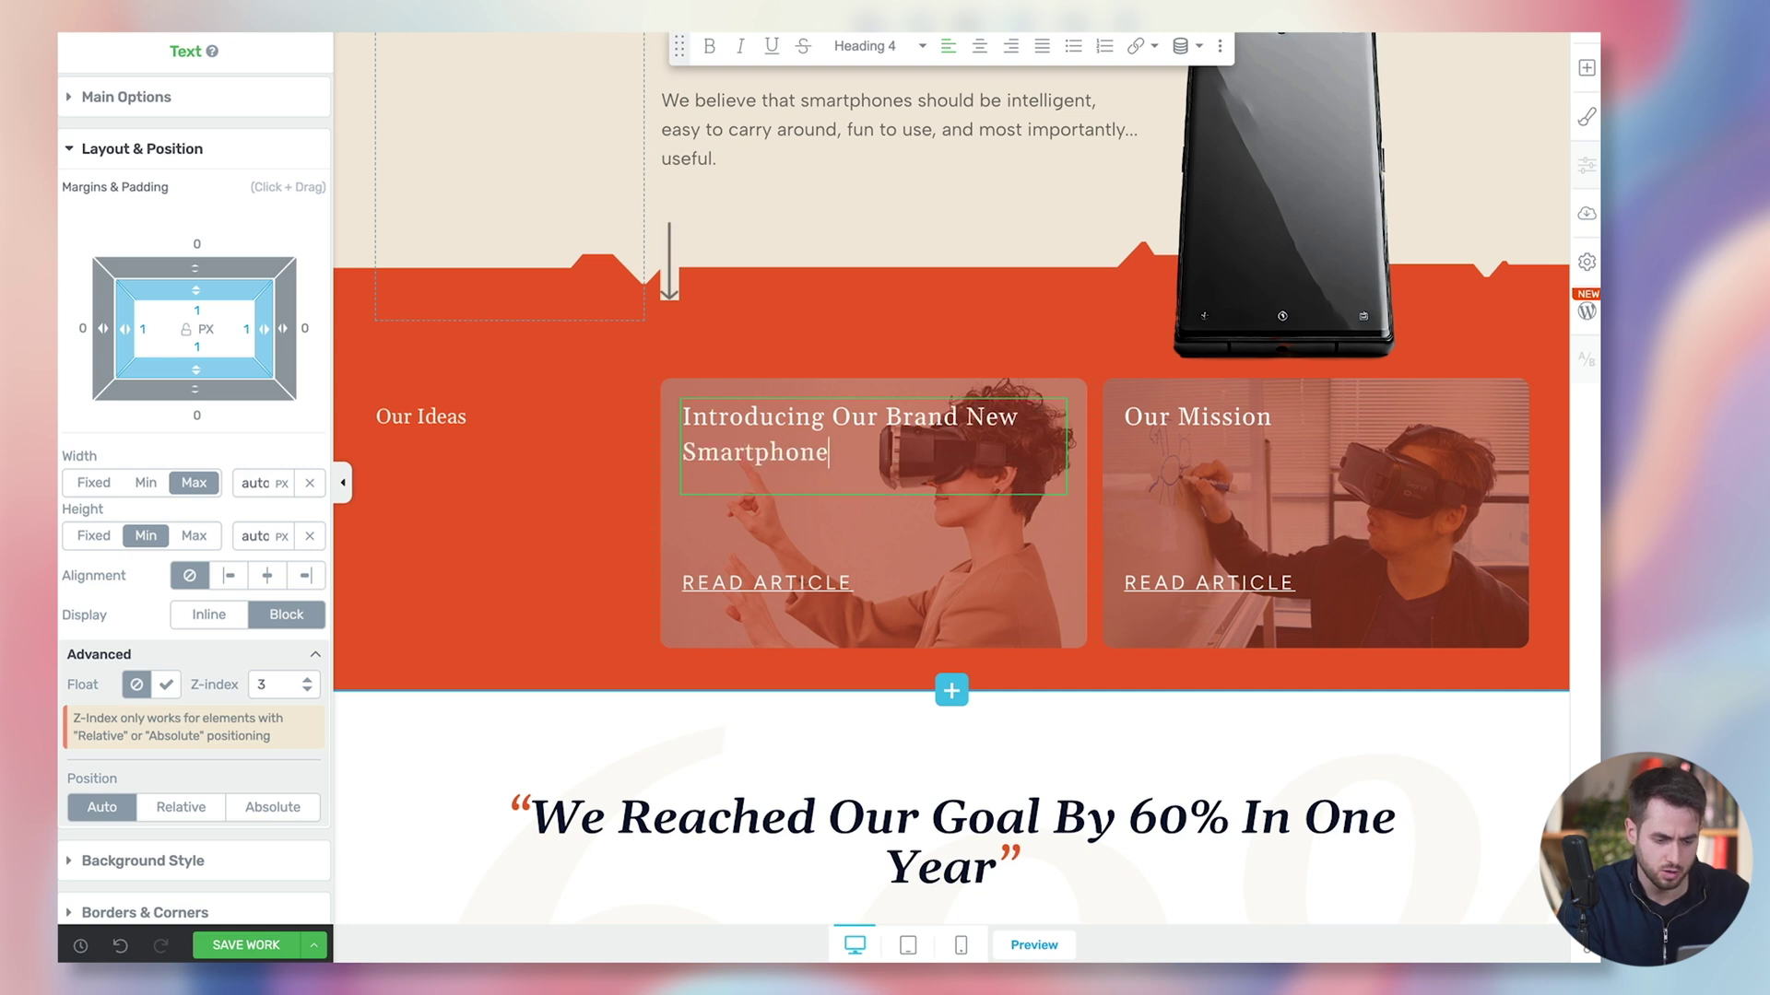
Step: Extend the second card heading to read 'Our Mission Behind Our New Phone'
{"action": "left_click", "coordinate": [1197, 417]}
{"action": "double_click", "coordinate": [1197, 417]}
{"action": "left_click", "coordinate": [1272, 417]}
{"action": "type", "text": "Behind Our New Phone"}
{"action": "left_click", "coordinate": [1260, 546]}
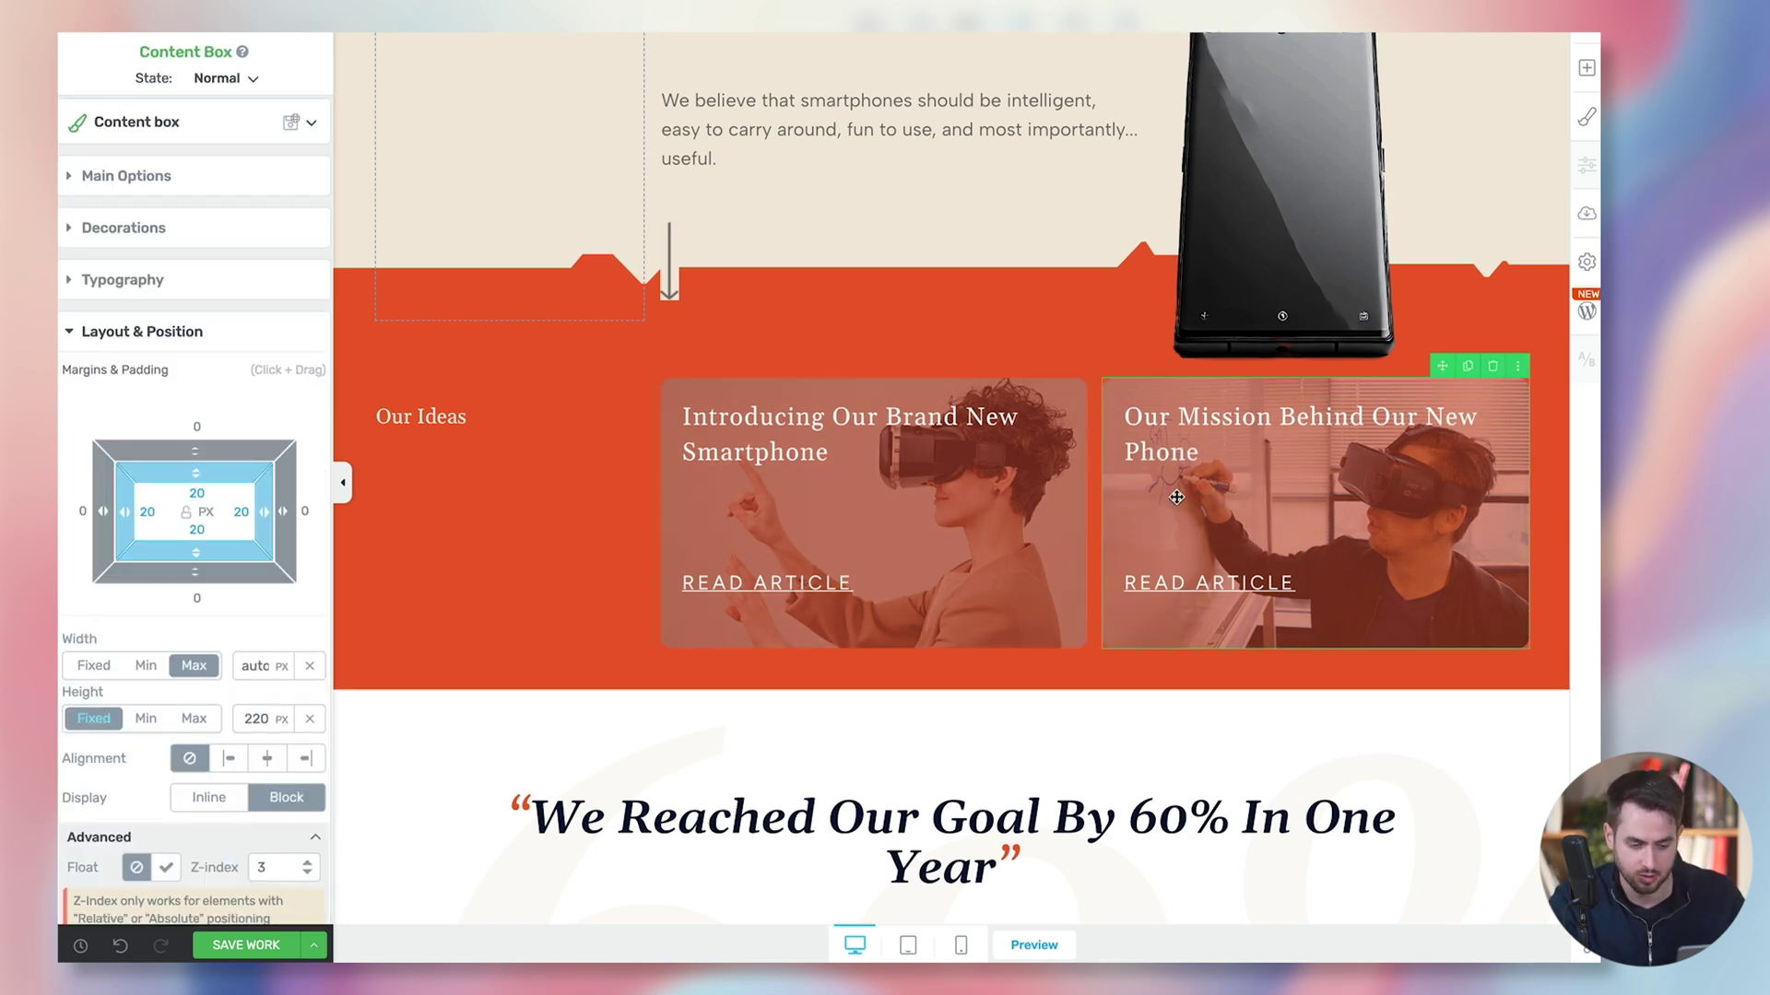
{"action": "scroll", "coordinate": [943, 526], "scroll_direction": "down", "scroll_amount": 1}
Step: Select the hero's smartphone image to adjust its overlap with the orange band
{"action": "scroll", "coordinate": [949, 268], "scroll_direction": "up", "scroll_amount": 2}
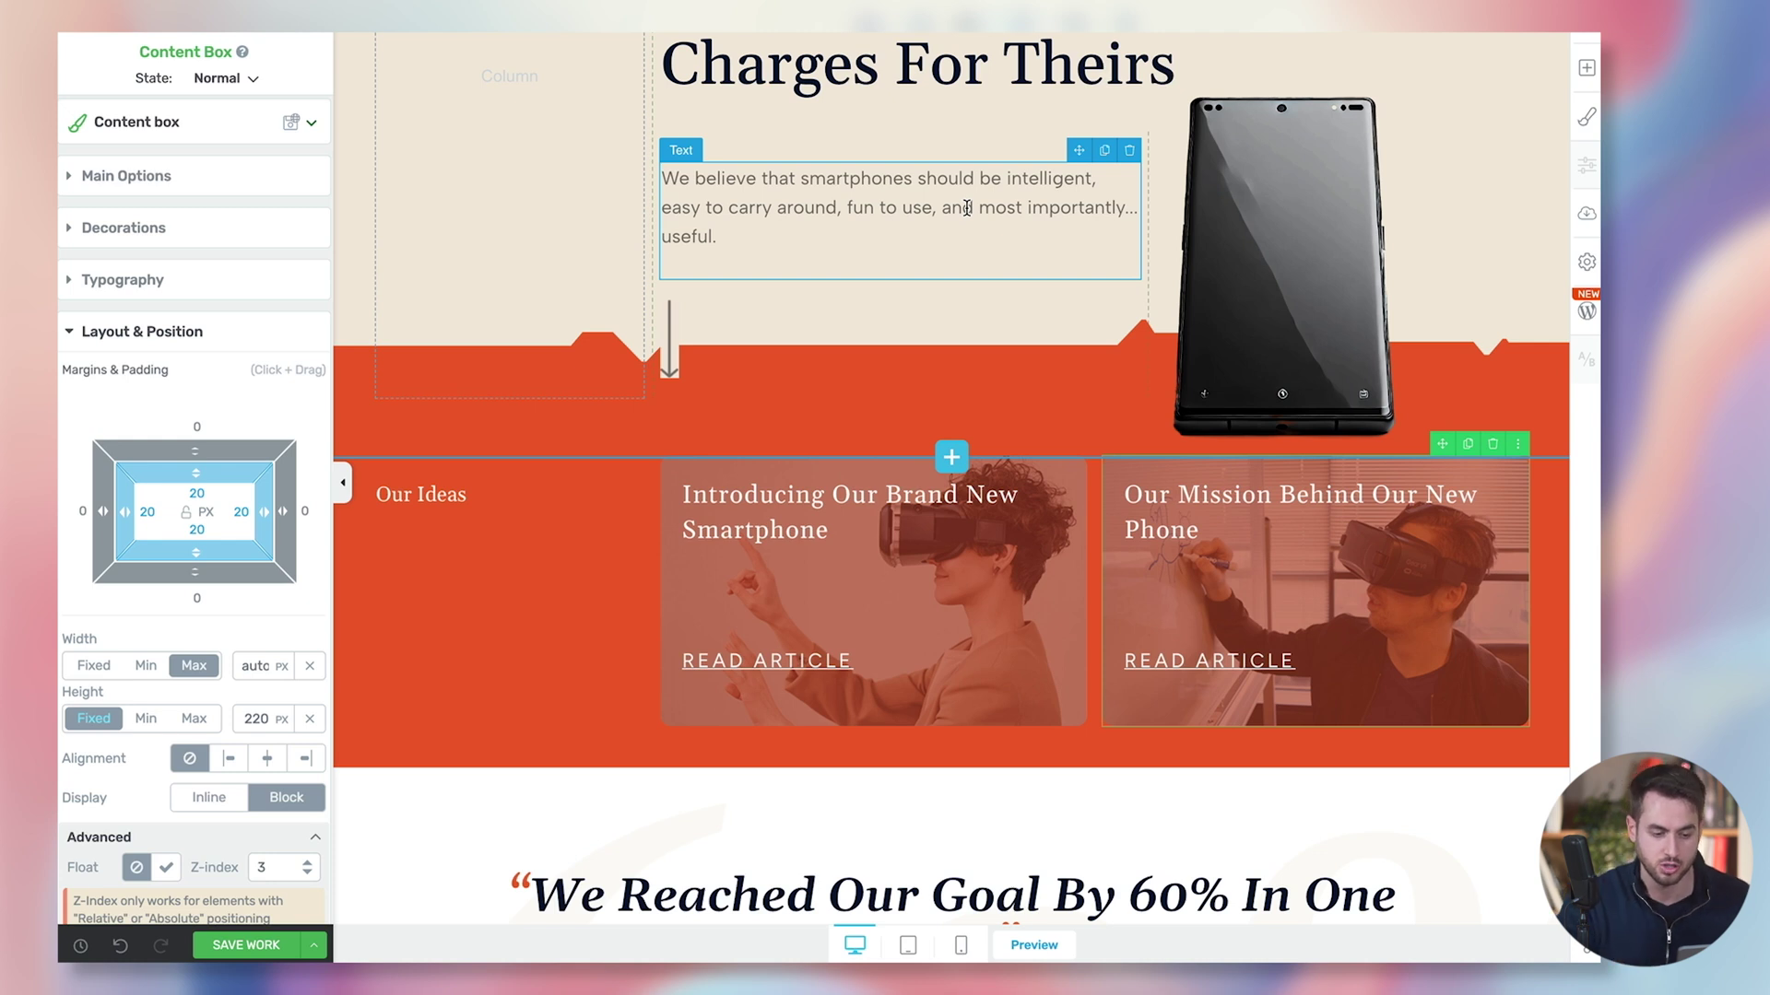
{"action": "scroll", "coordinate": [966, 208], "scroll_direction": "up", "scroll_amount": 3}
{"action": "left_click", "coordinate": [1394, 306]}
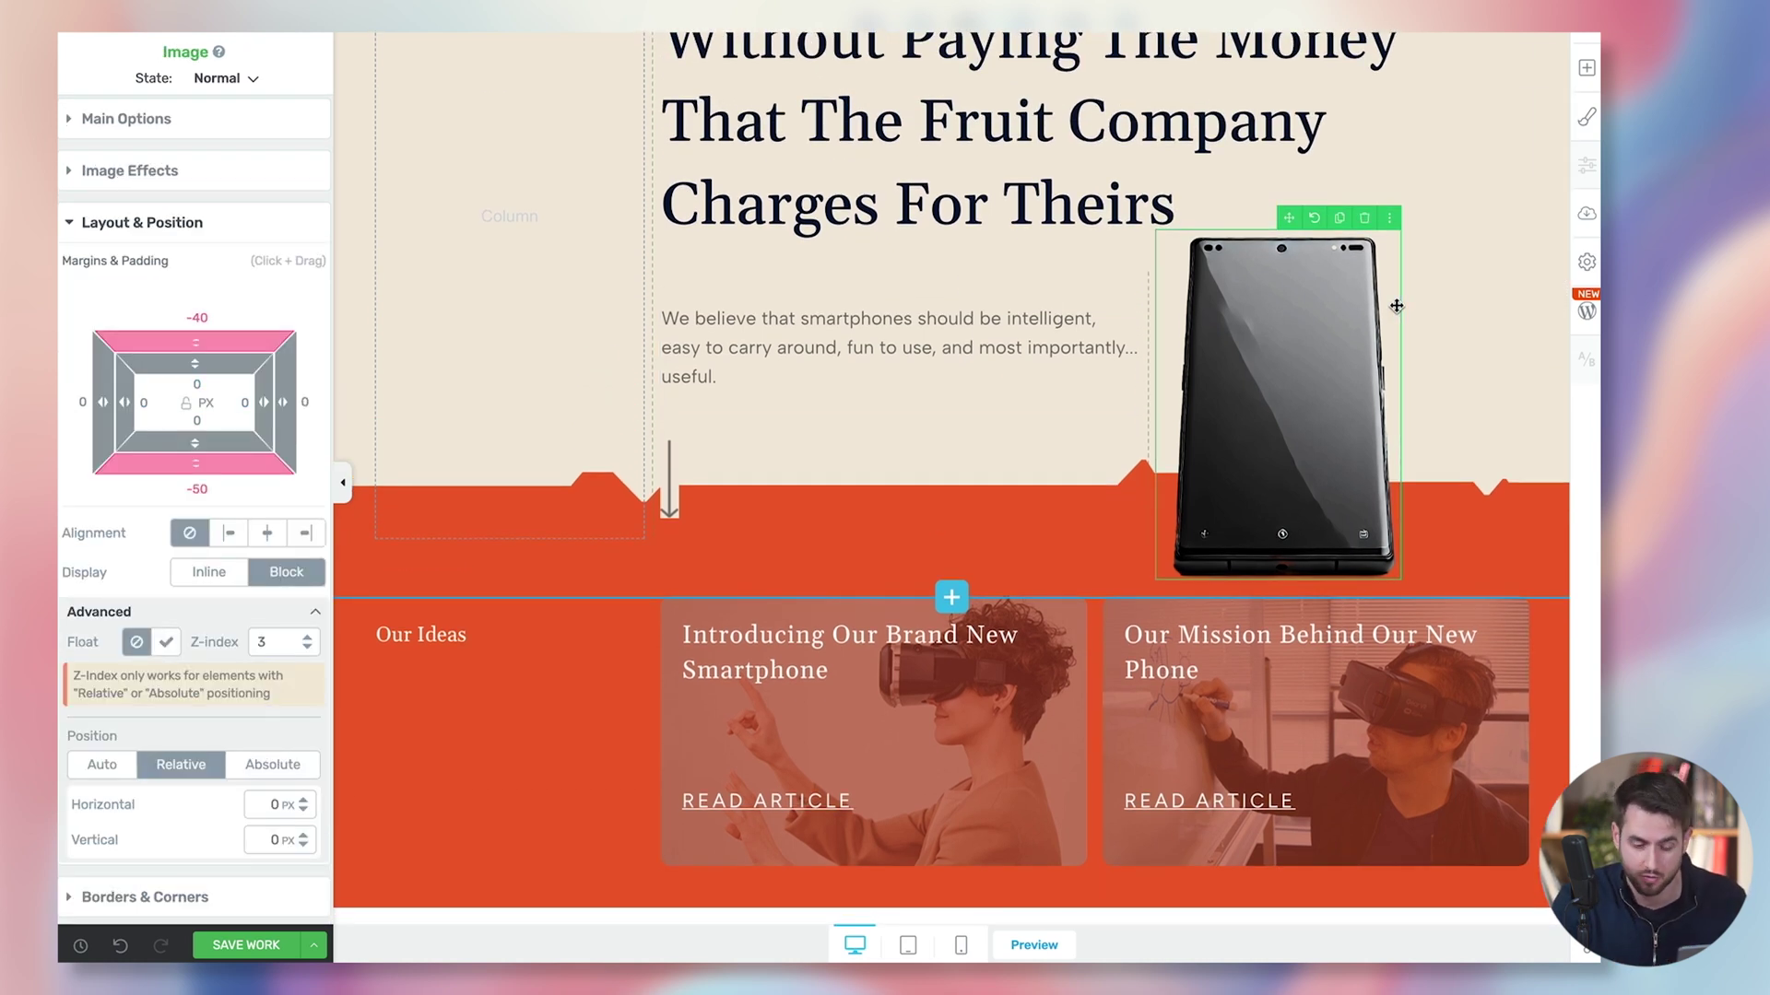
{"action": "scroll", "coordinate": [1397, 306], "scroll_direction": "up", "scroll_amount": 3}
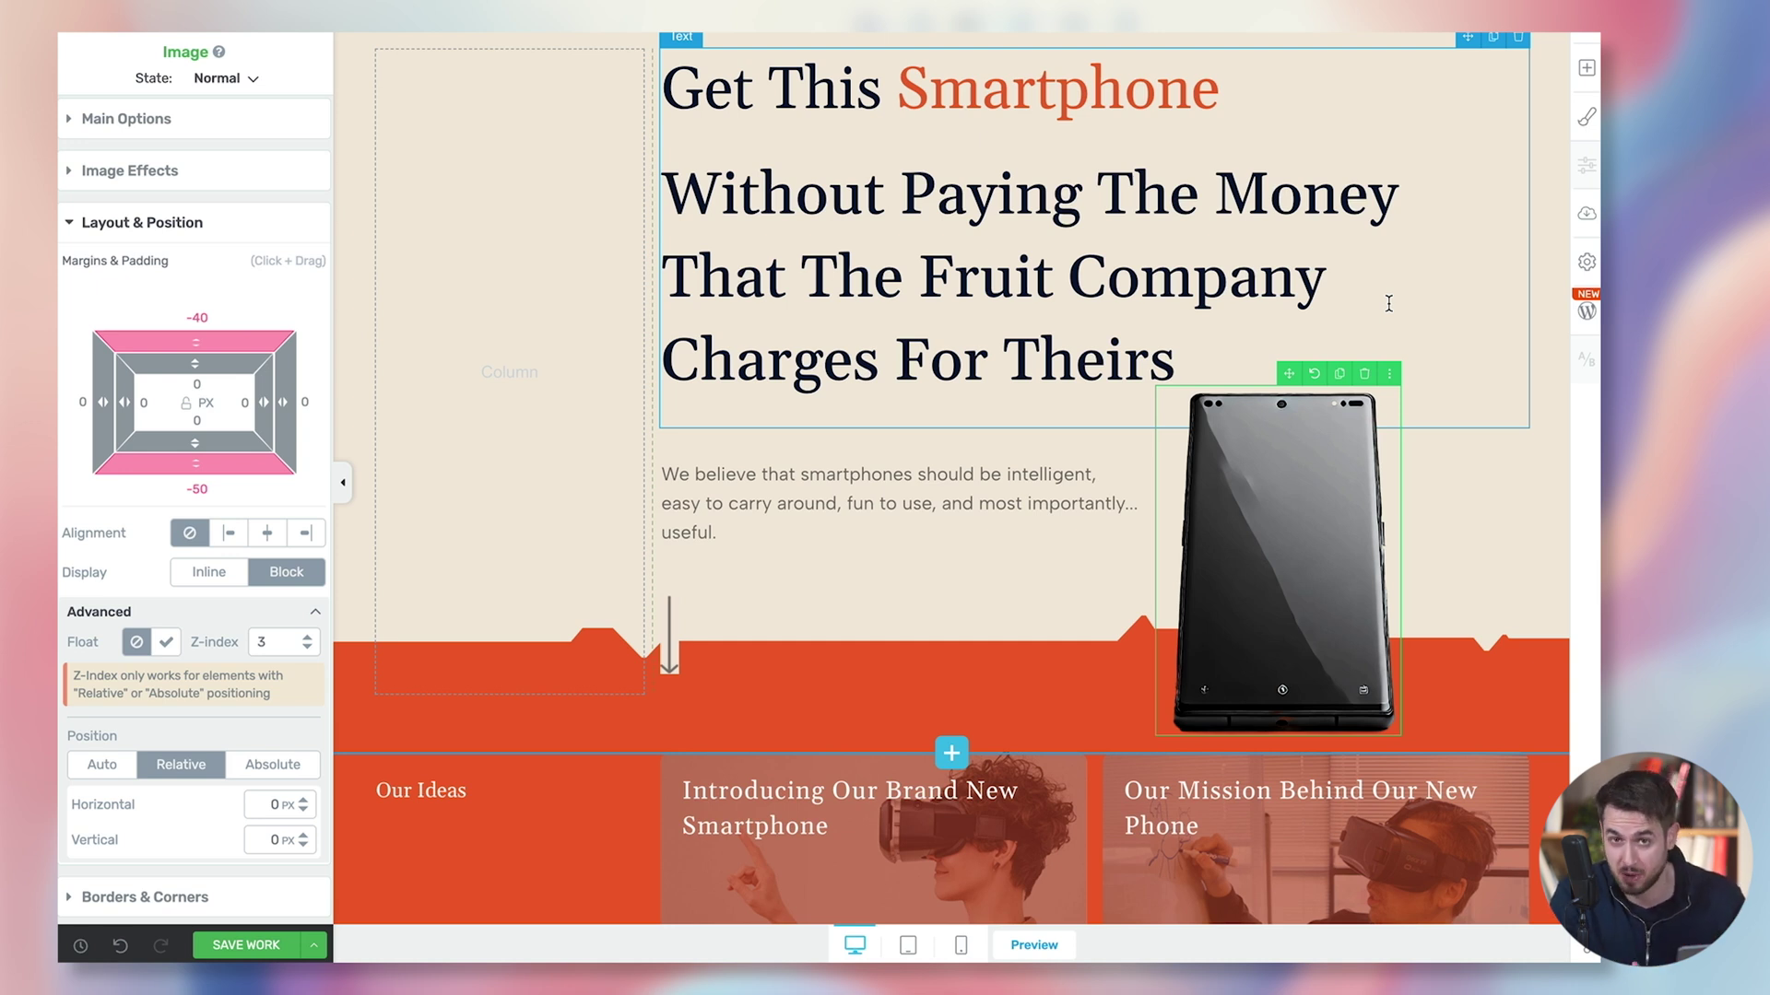
{"action": "scroll", "coordinate": [1389, 304], "scroll_direction": "down", "scroll_amount": 2}
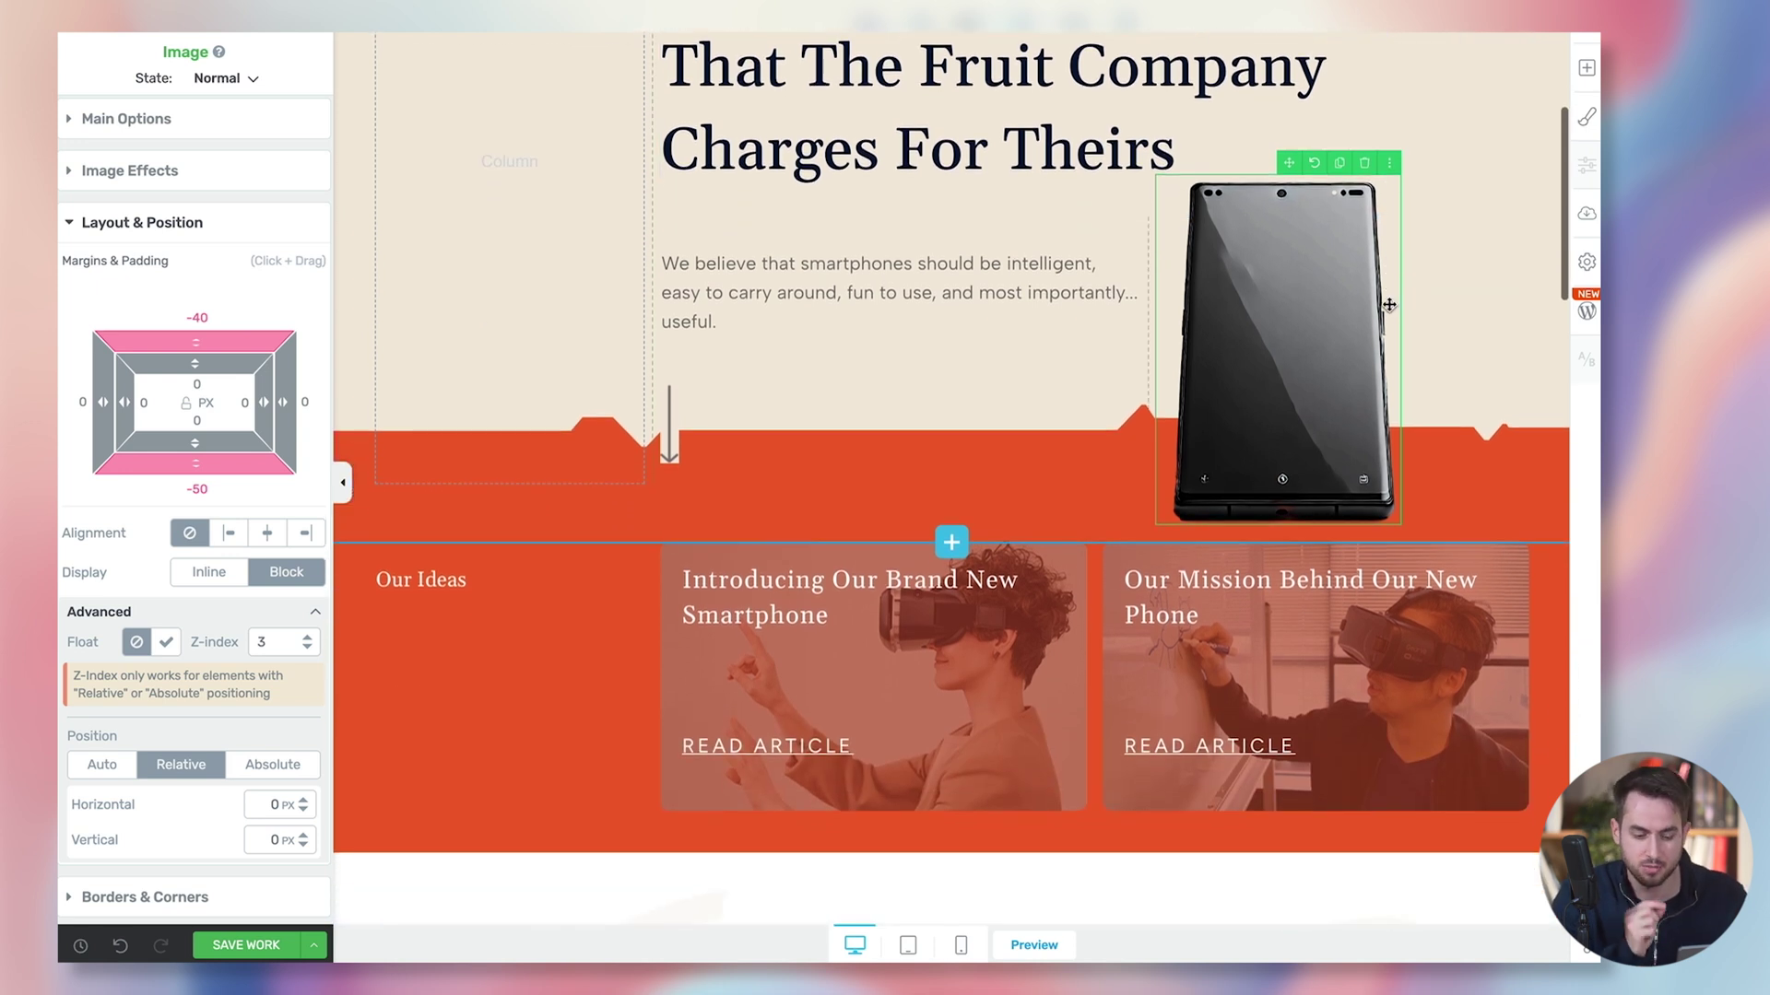
{"action": "scroll", "coordinate": [1389, 304], "scroll_direction": "down", "scroll_amount": 1}
{"action": "scroll", "coordinate": [1389, 304], "scroll_direction": "up", "scroll_amount": 4}
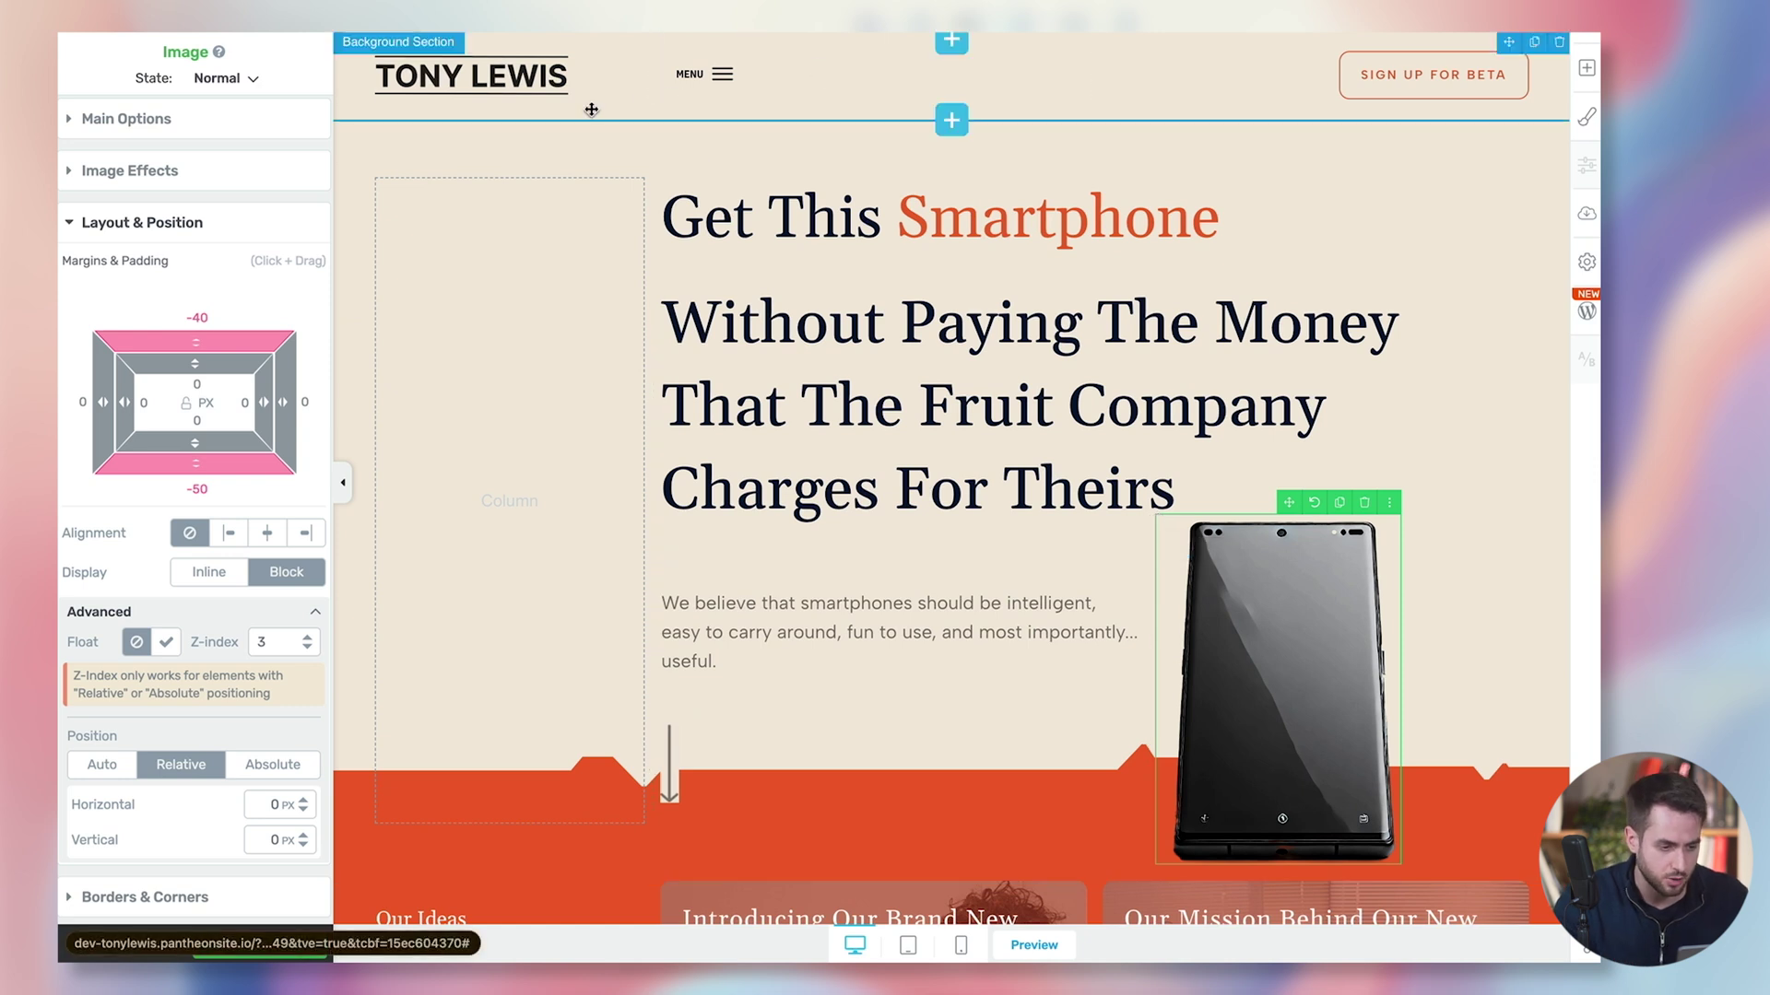
Step: Delete the top header section containing the logo, menu and sign-up button
{"action": "left_click", "coordinate": [591, 110]}
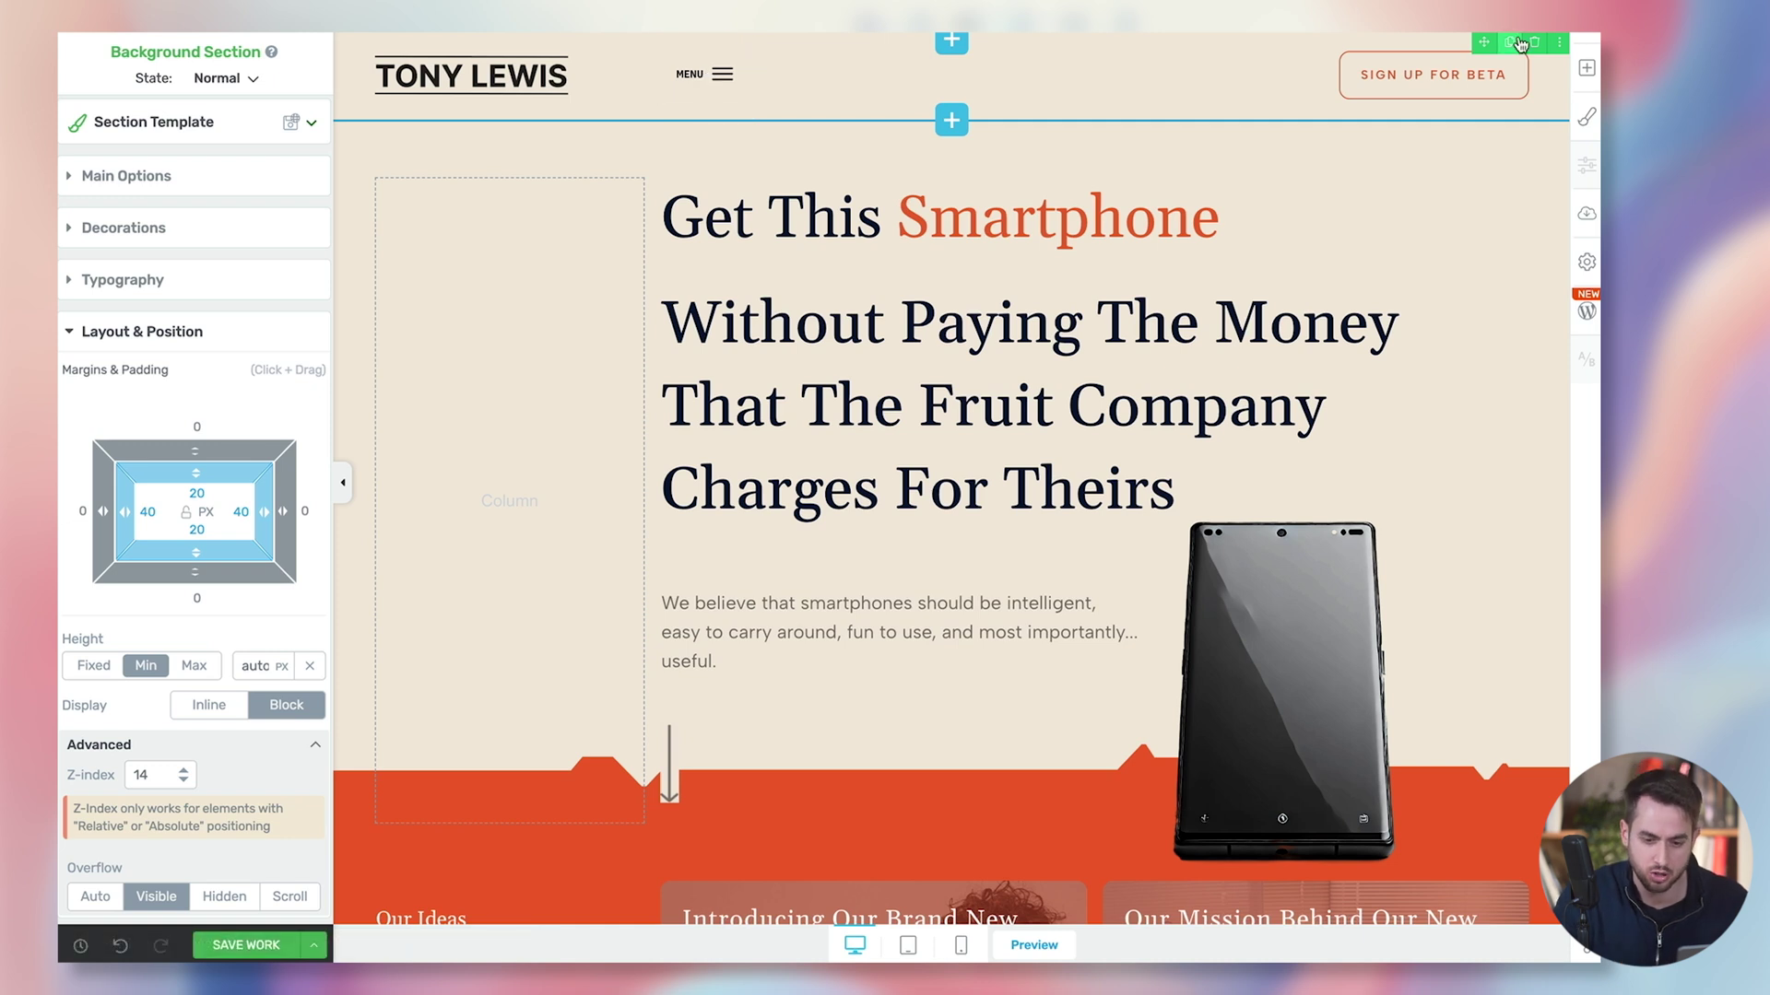
{"action": "left_click", "coordinate": [1533, 46]}
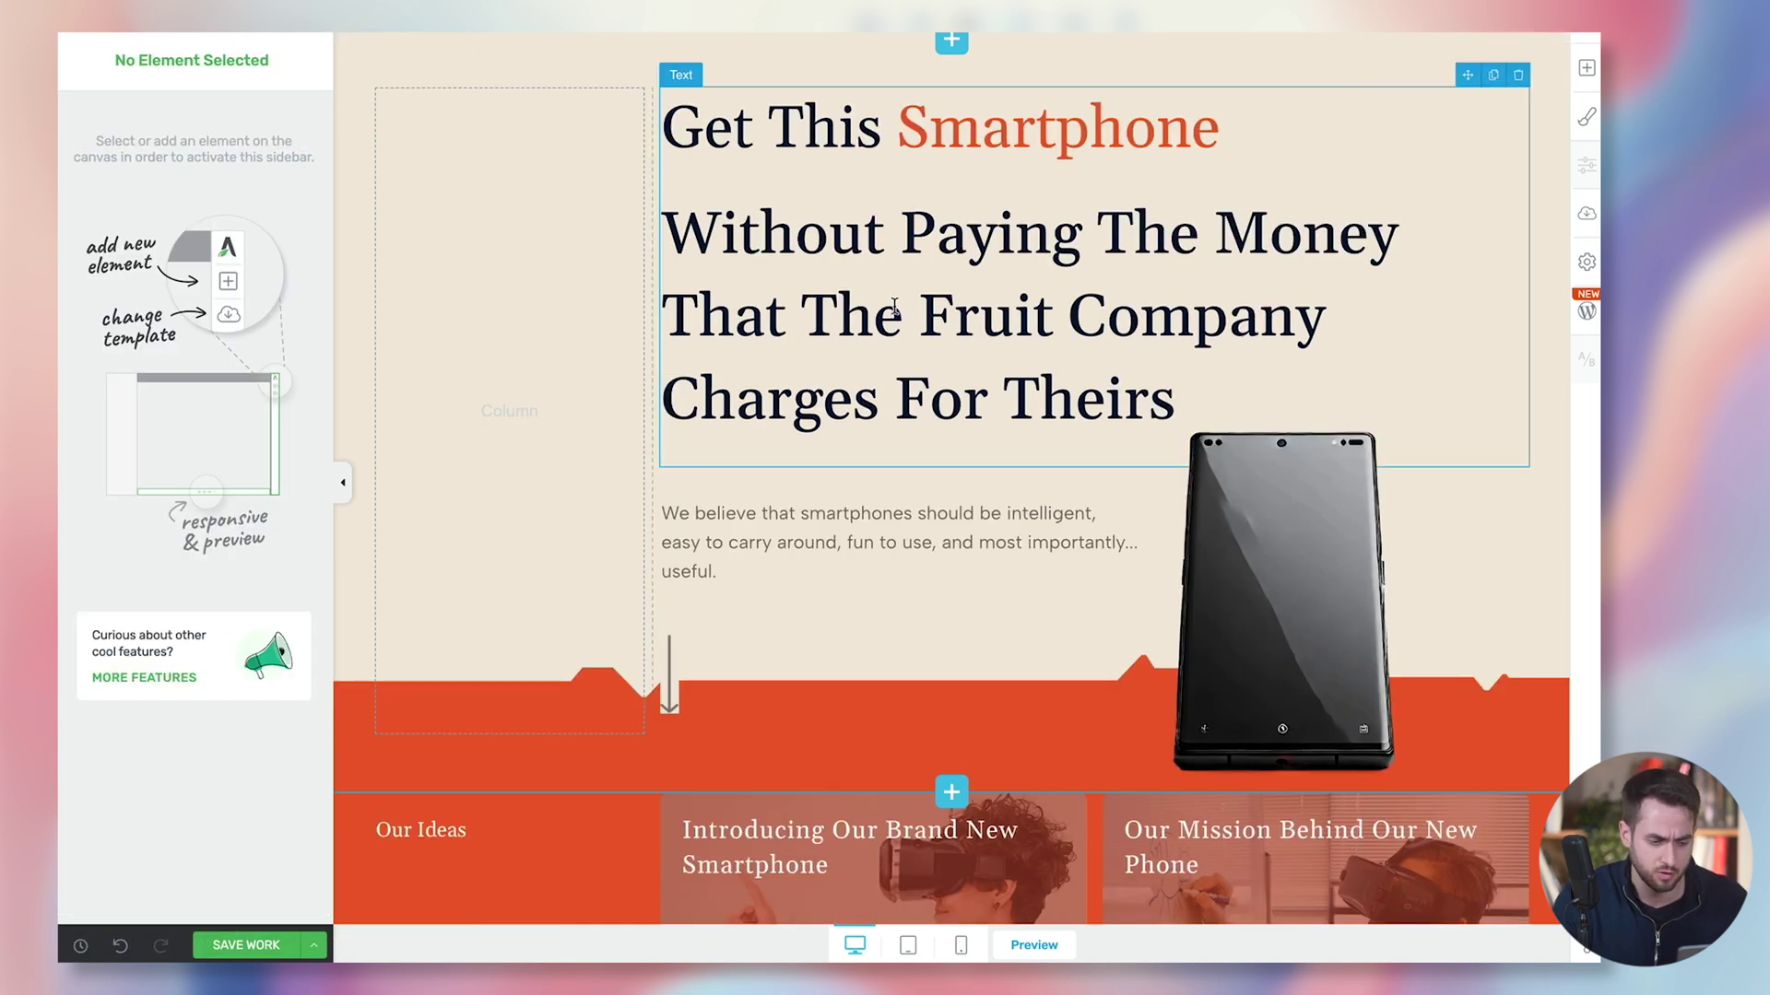
Step: Change the testimonial quote to 'We've Sold 98% Of Our Inventory On Year One' and clear the attribution name
{"action": "scroll", "coordinate": [495, 529], "scroll_direction": "down", "scroll_amount": 2}
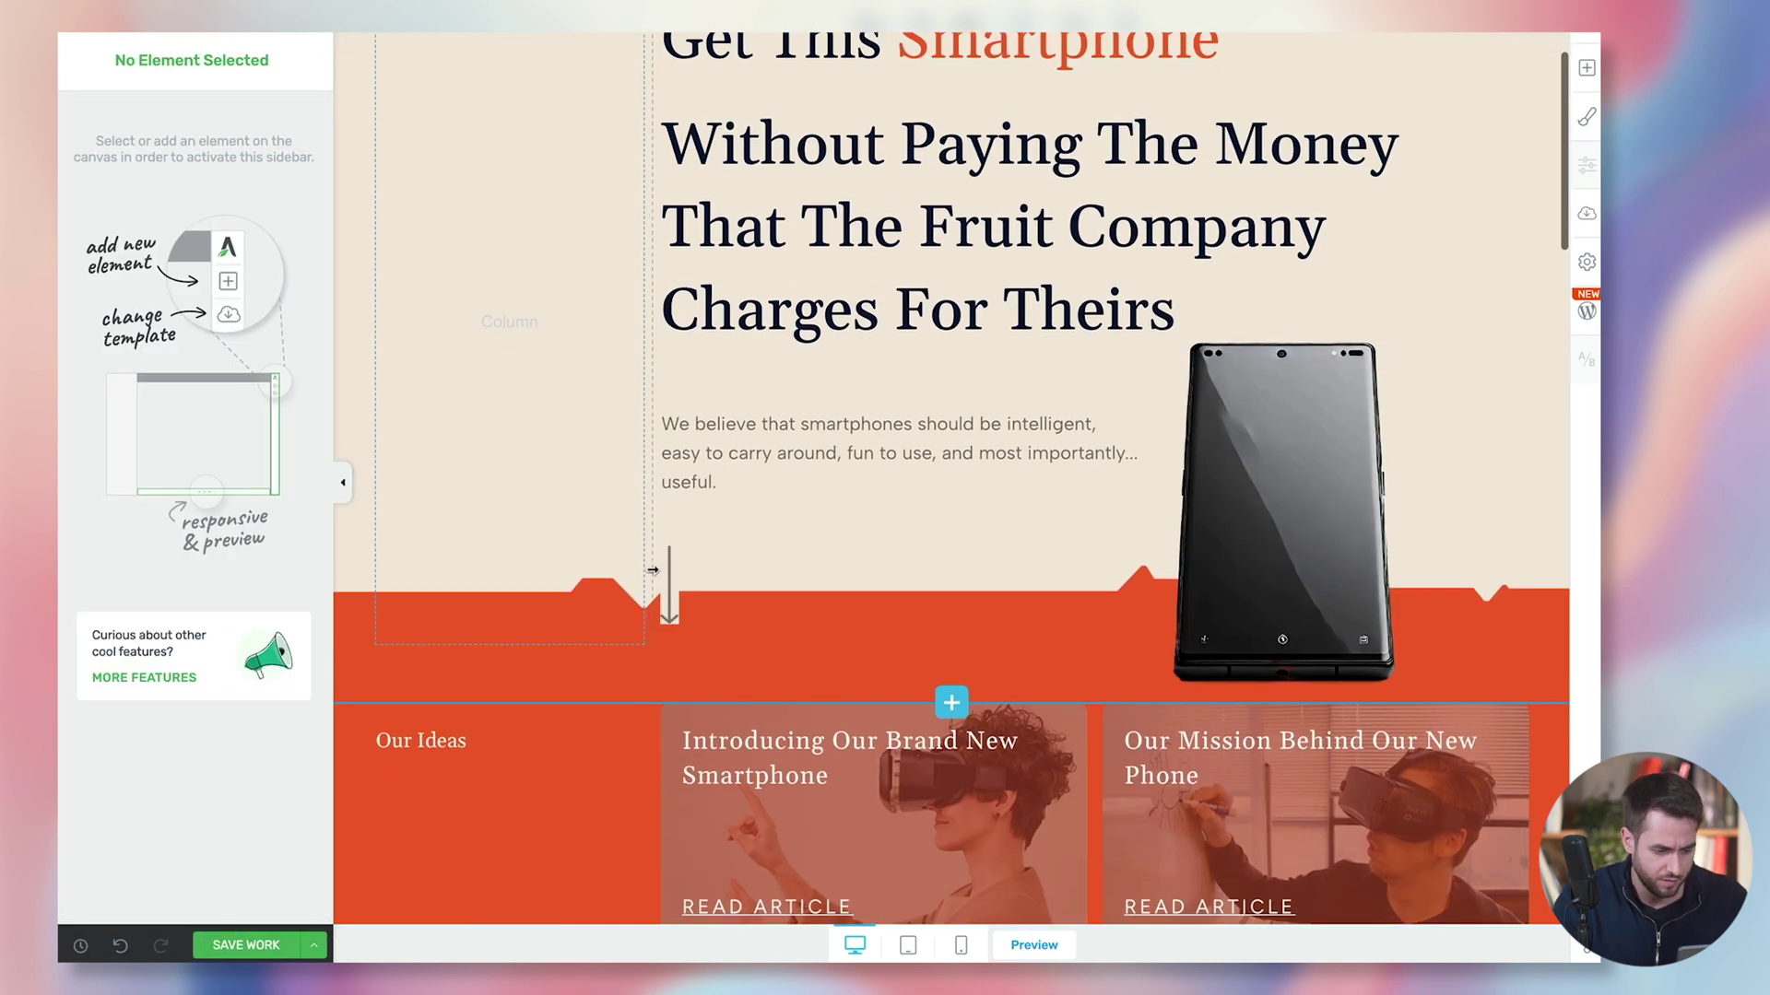
{"action": "left_click", "coordinate": [669, 597]}
{"action": "scroll", "coordinate": [668, 598], "scroll_direction": "down", "scroll_amount": 7}
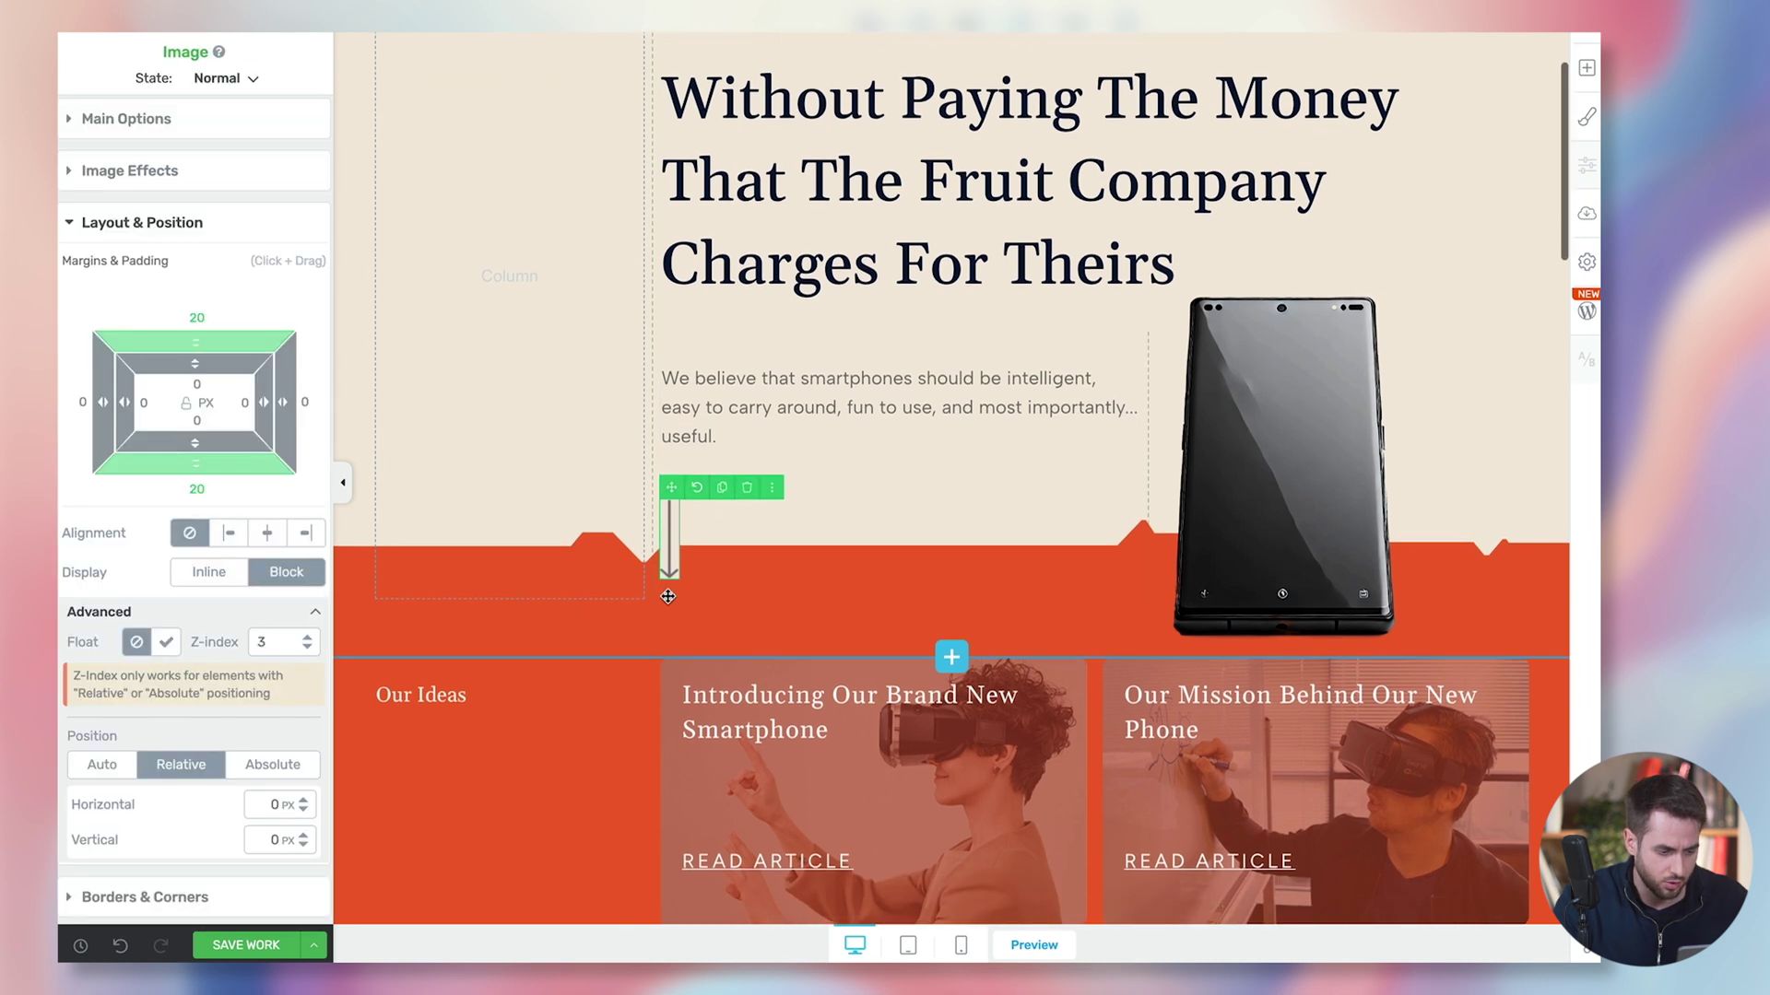
{"action": "scroll", "coordinate": [667, 597], "scroll_direction": "down", "scroll_amount": 11}
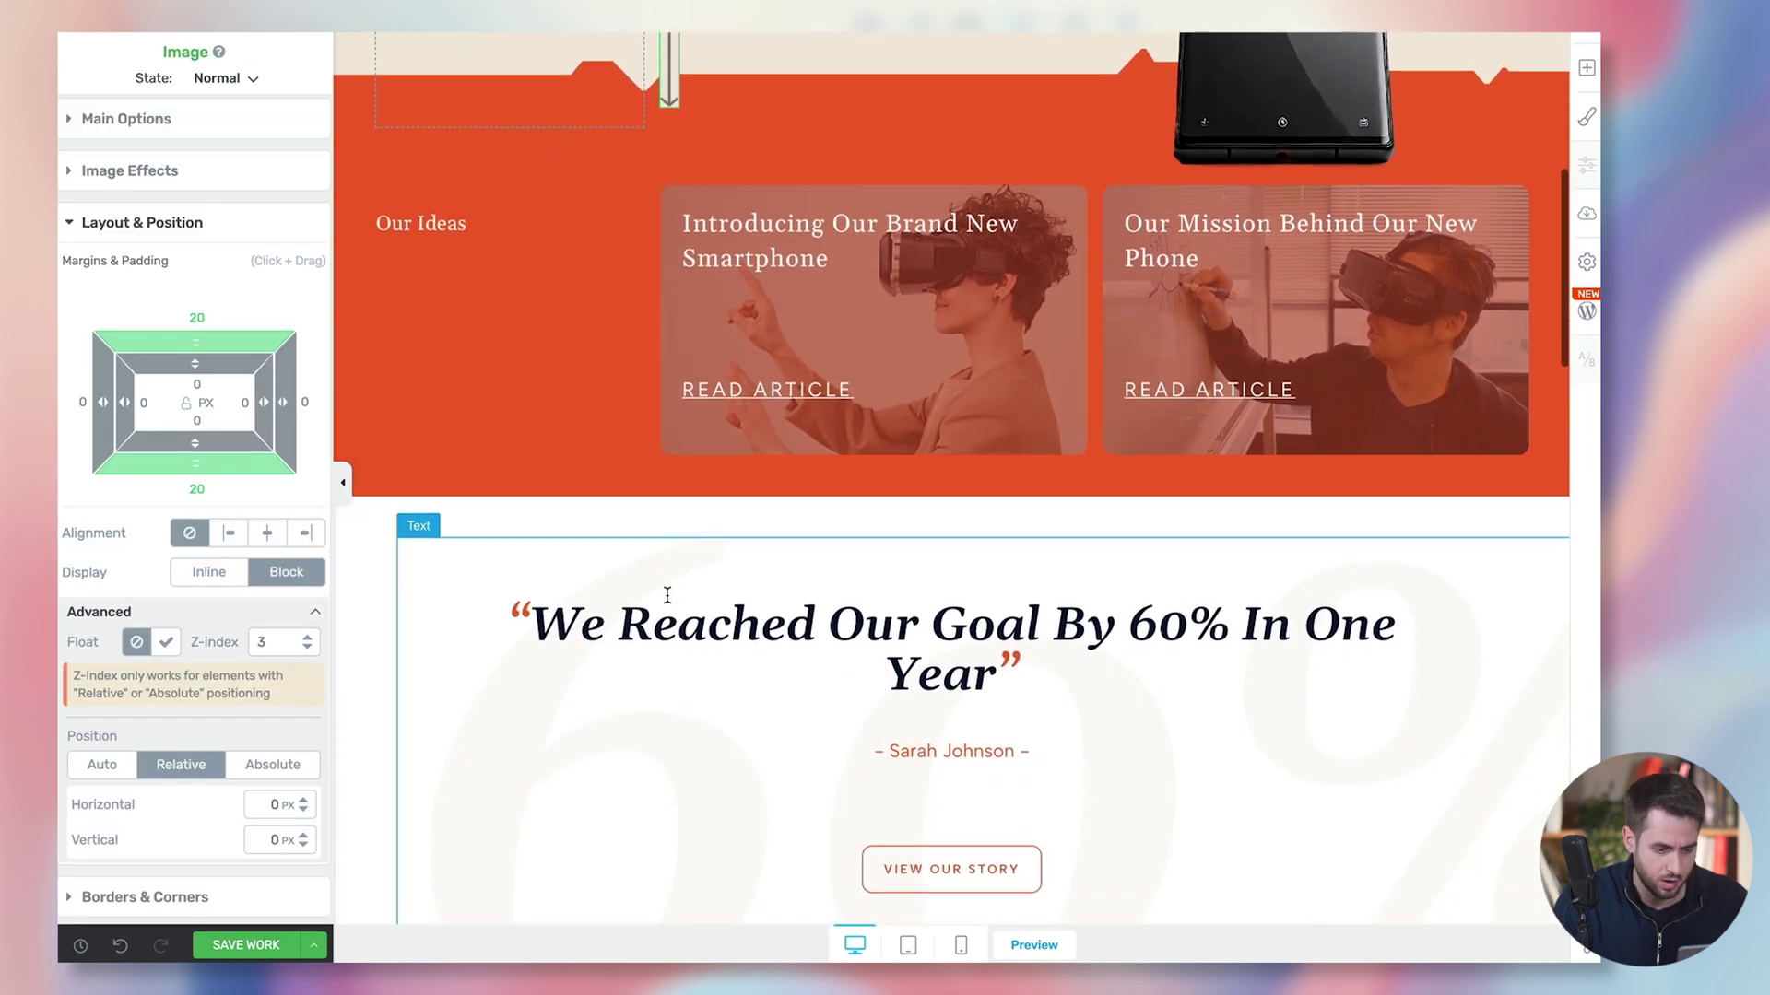
{"action": "left_click", "coordinate": [970, 307]}
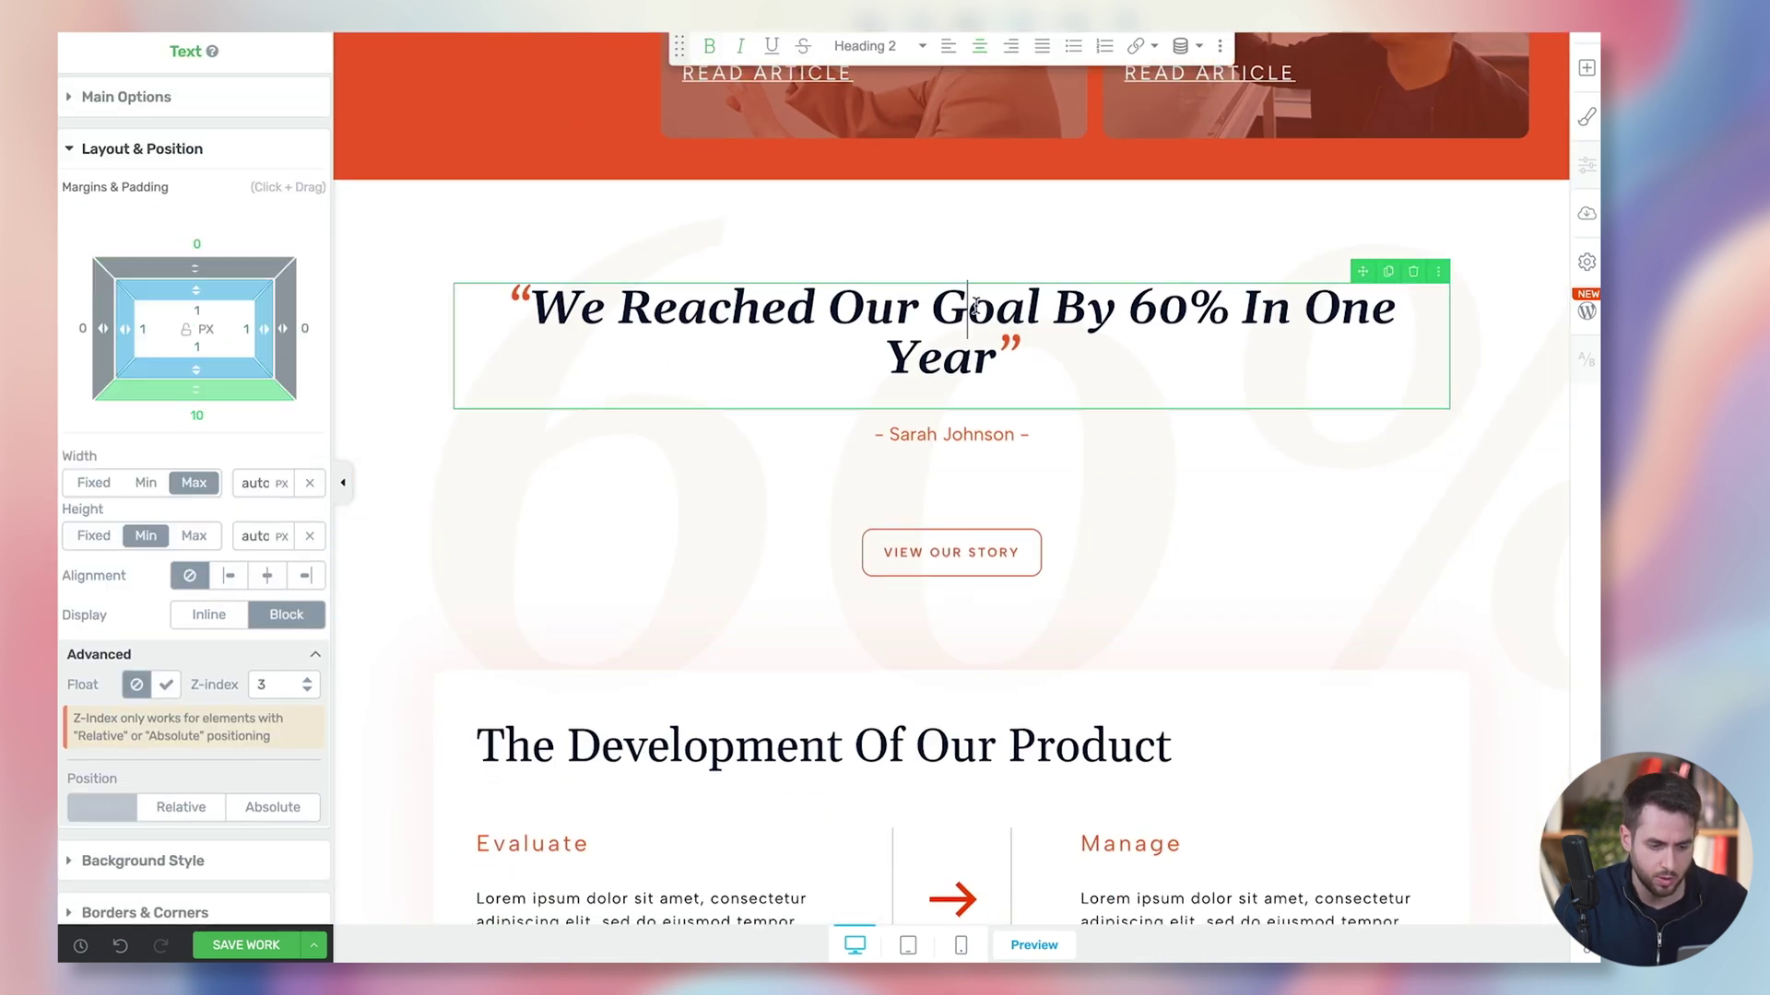
{"action": "left_click_drag", "start_coordinate": [1003, 363], "coordinate": [629, 302]}
{"action": "key", "text": "BackSpace"}
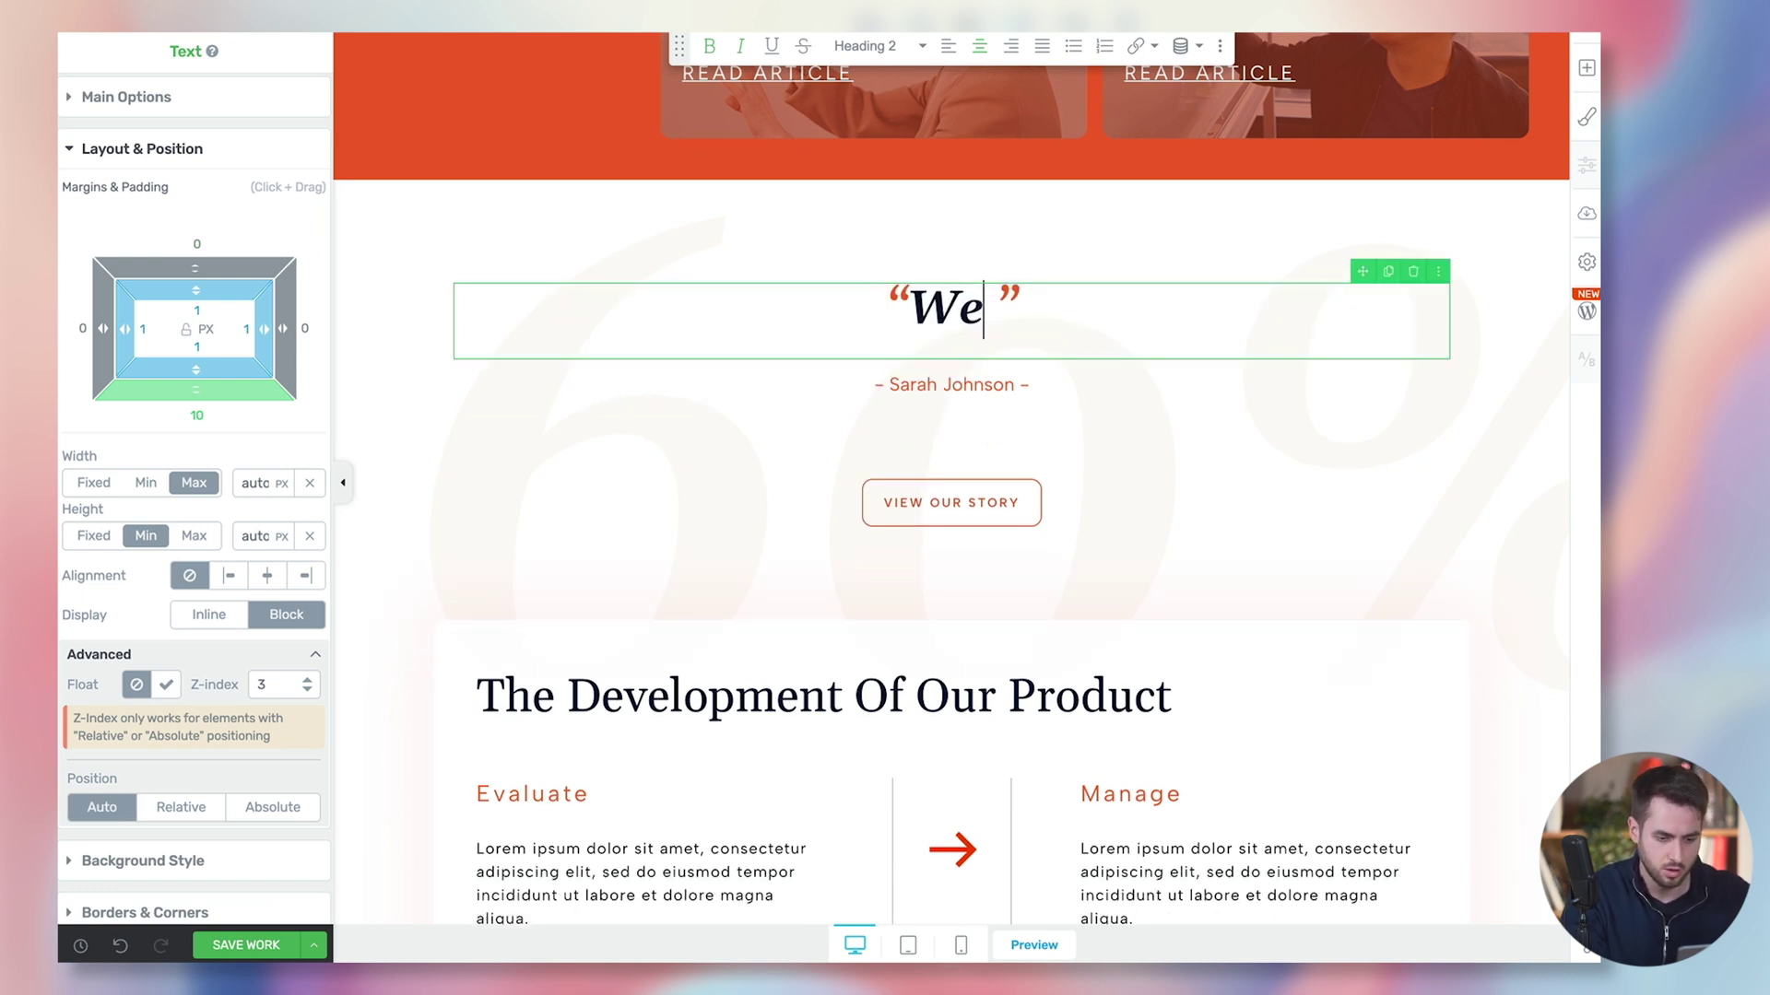
{"action": "type", "text": "'ve Sold "}
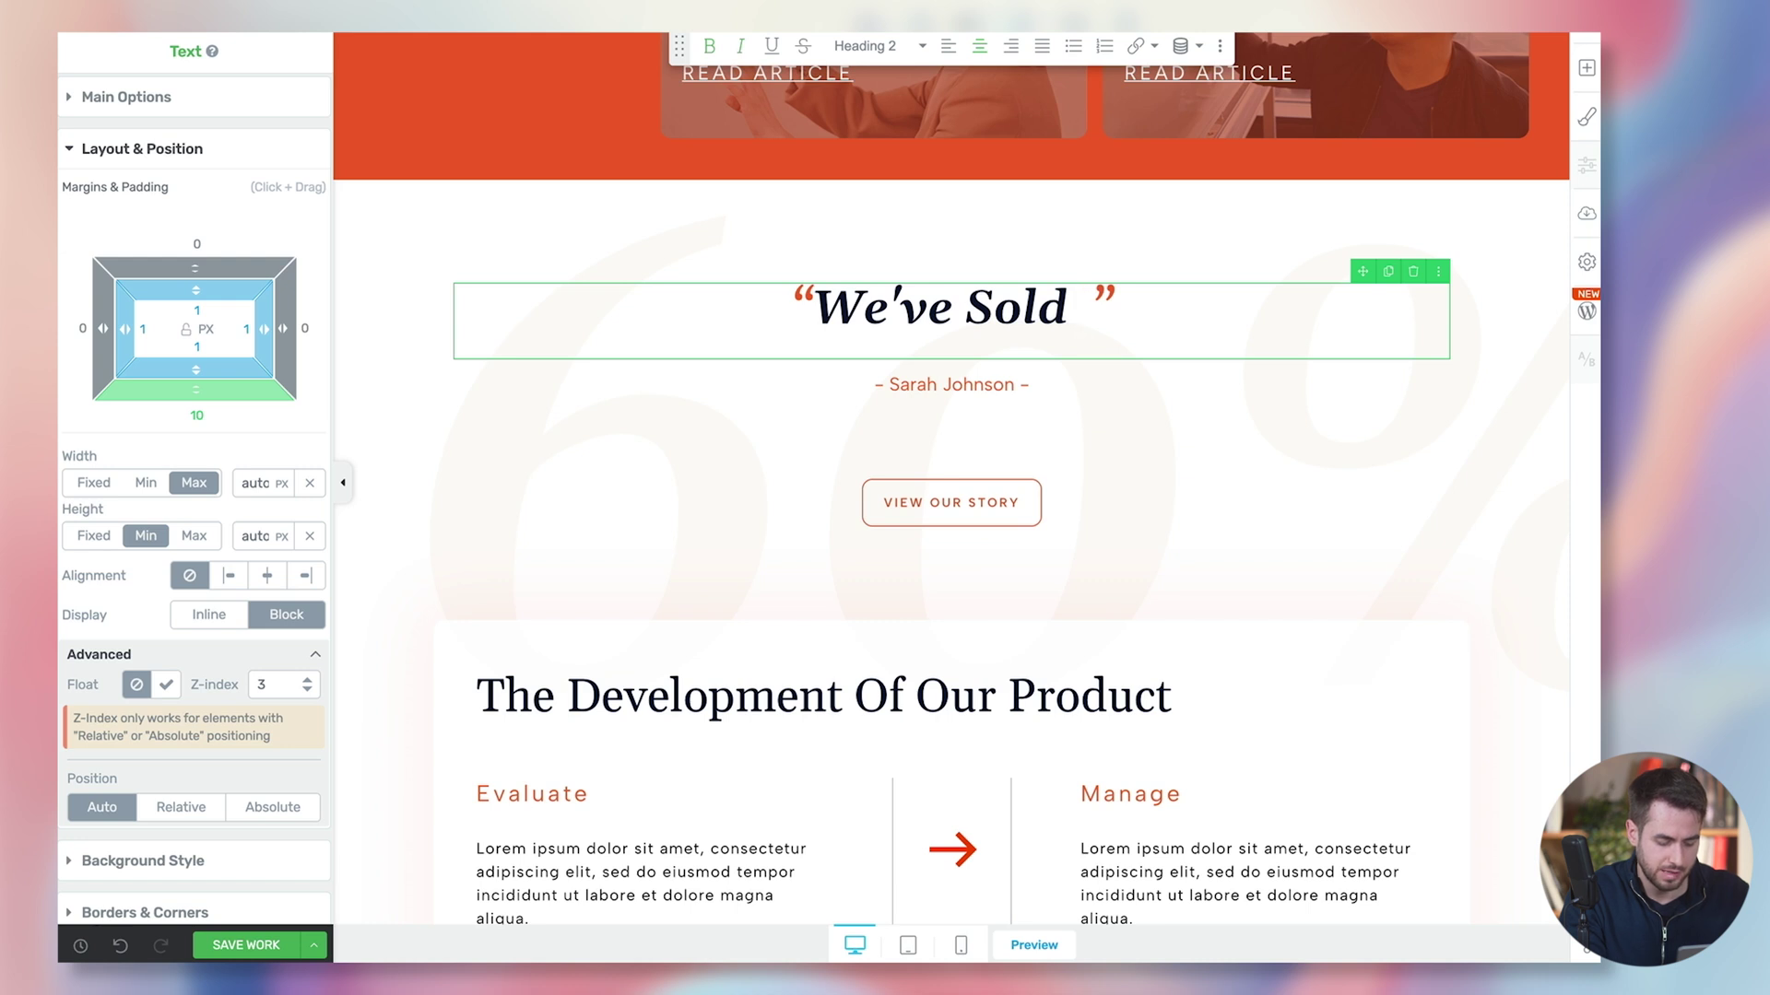
{"action": "type", "text": "98% Of O"}
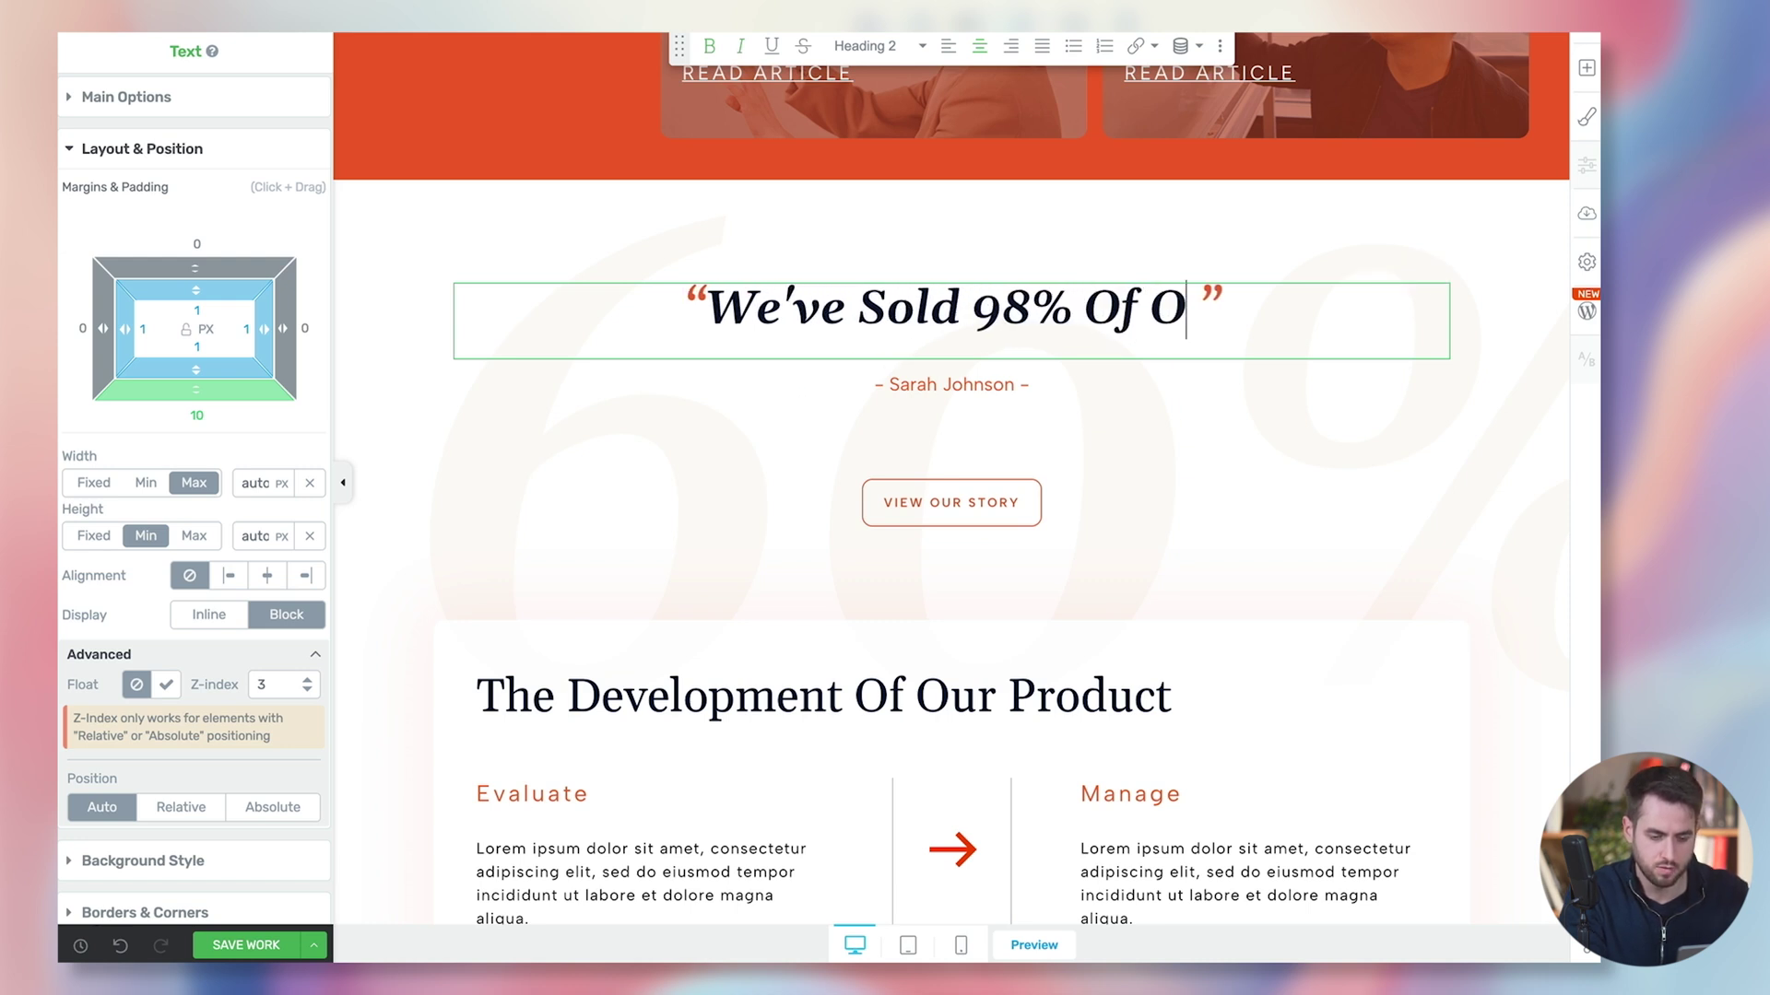
{"action": "type", "text": "ur Inventory On "}
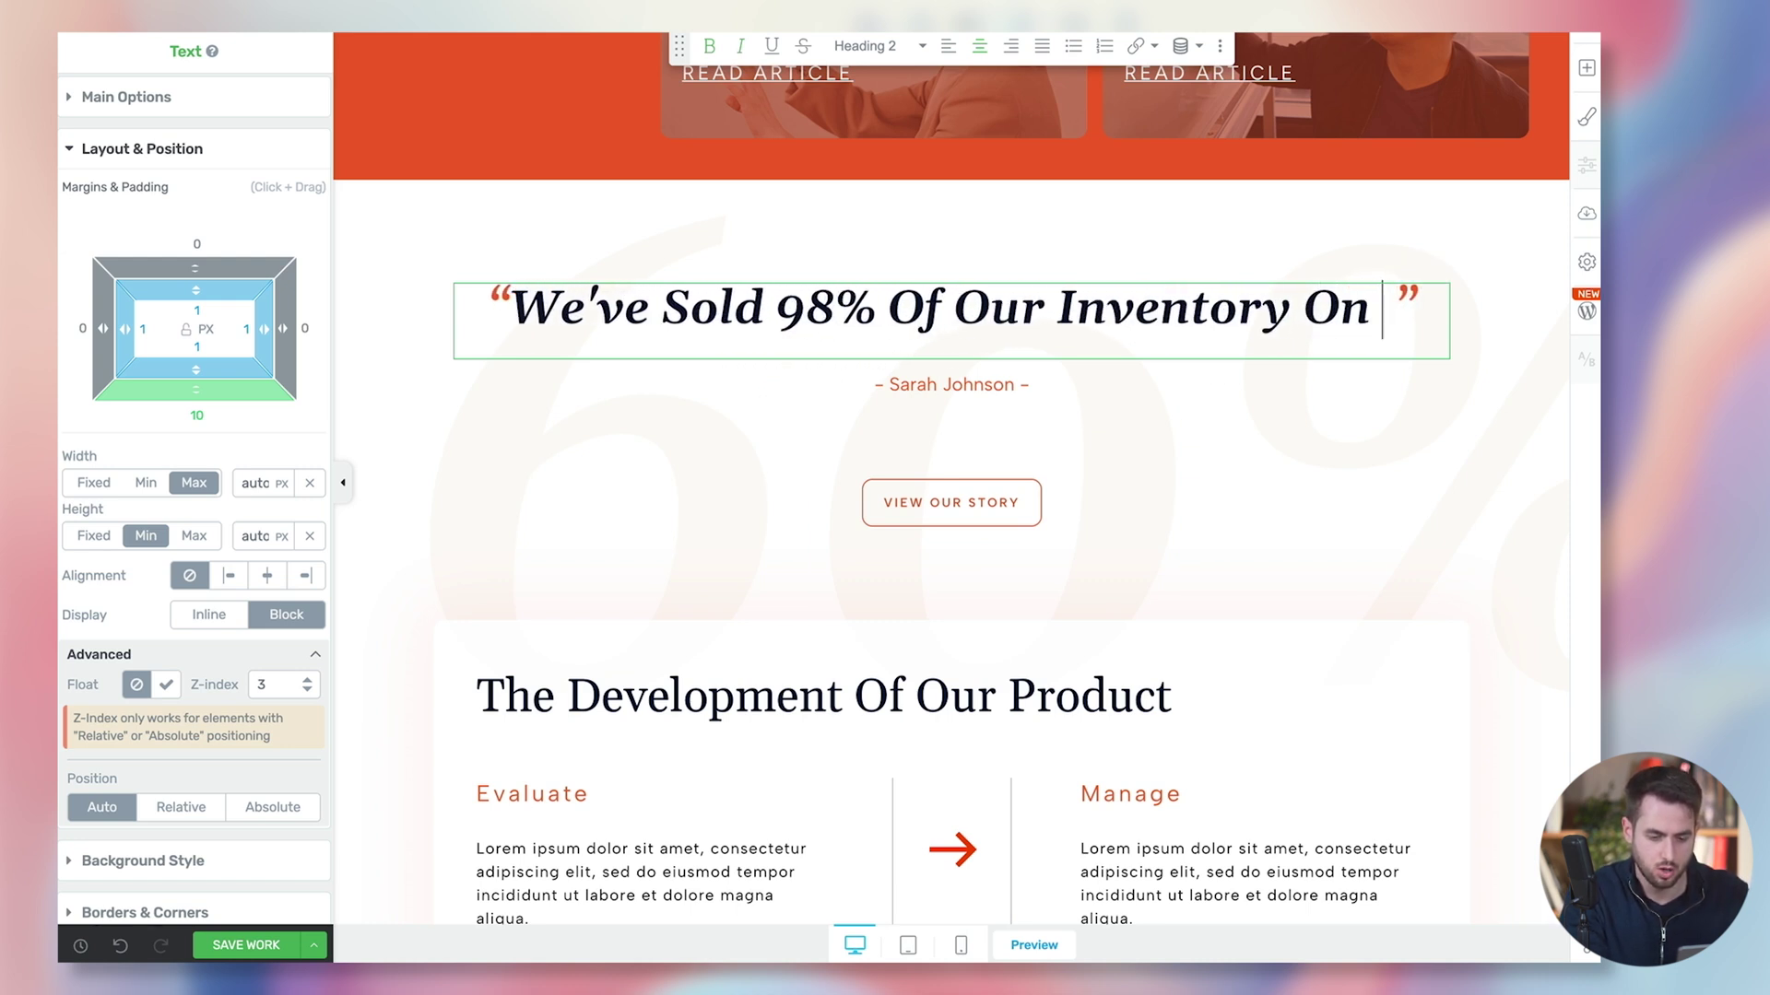
{"action": "type", "text": "Year One"}
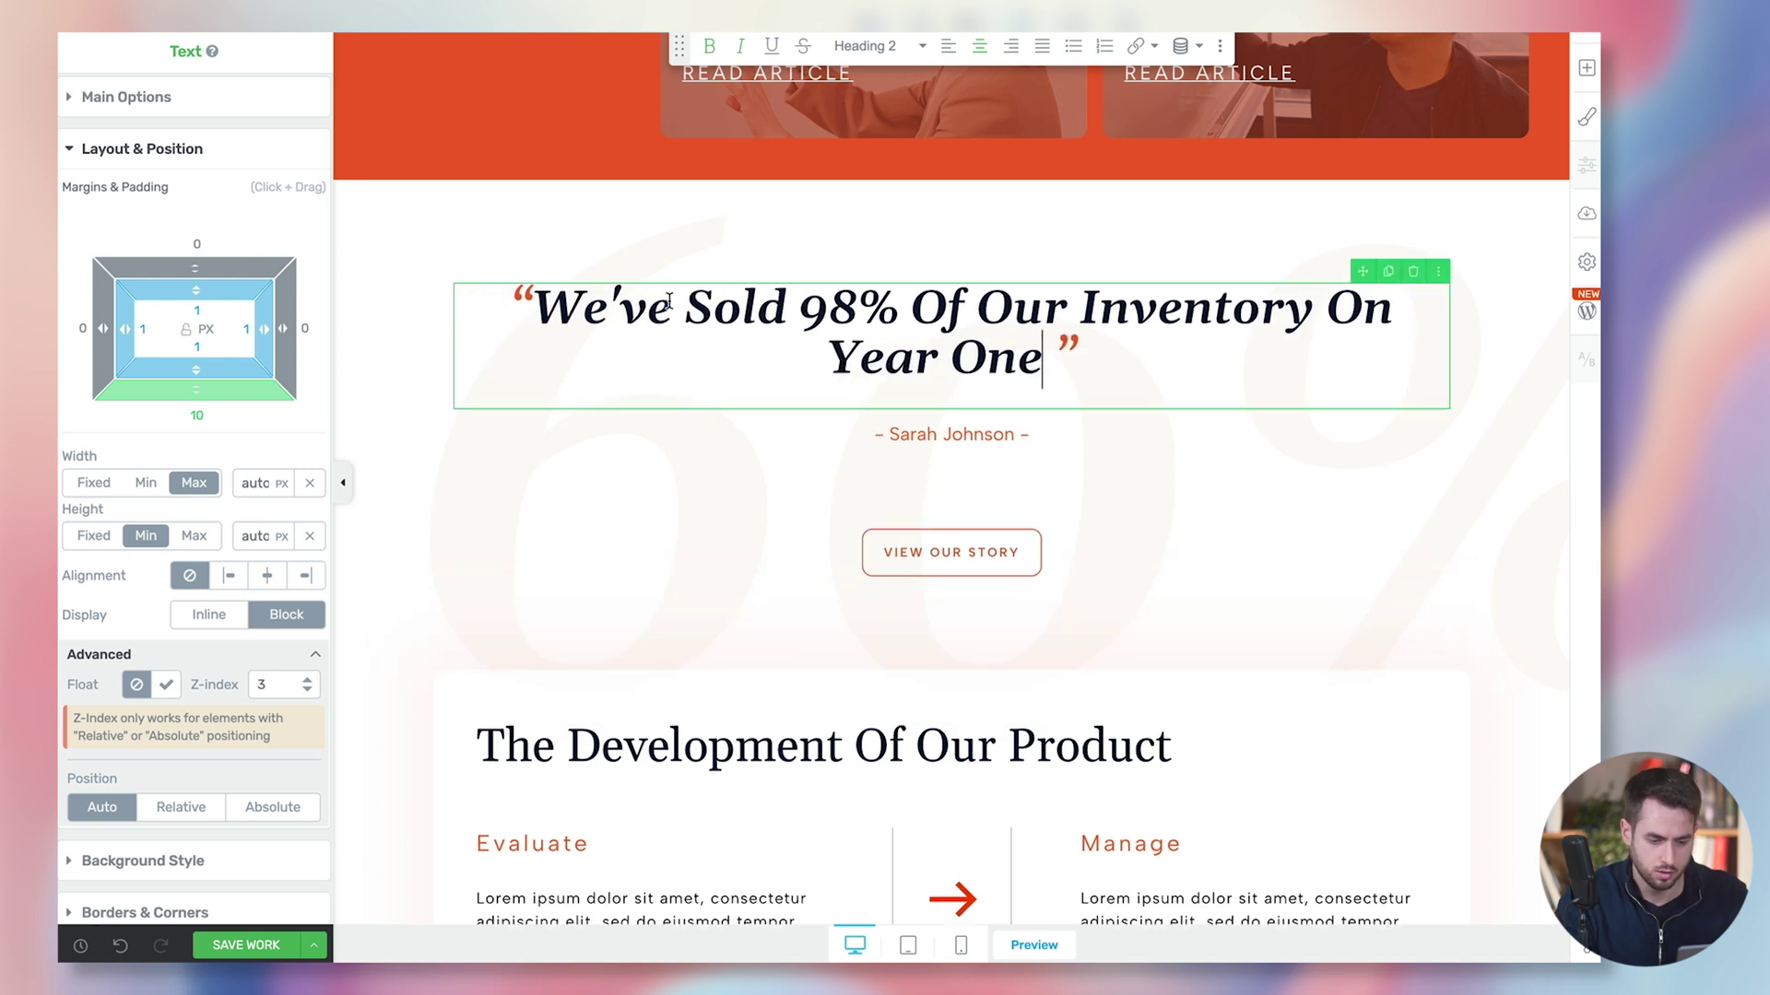
{"action": "left_click", "coordinate": [937, 439]}
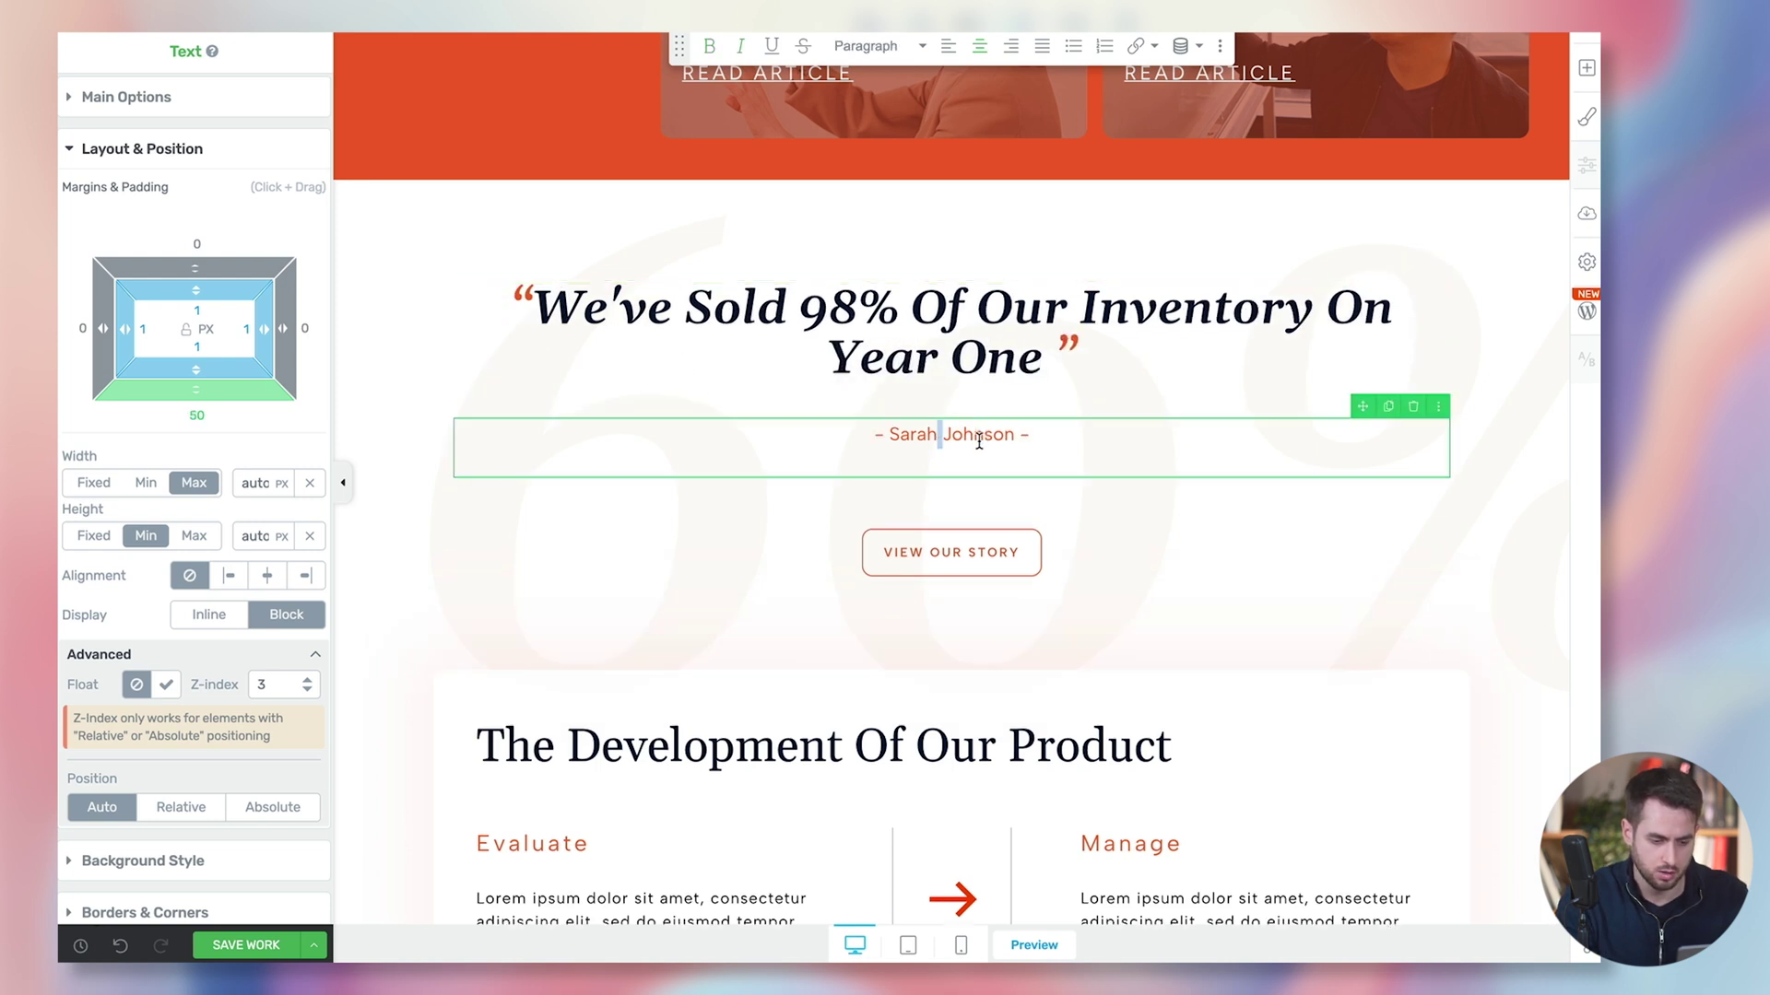
{"action": "key", "text": "BackSpace"}
{"action": "key", "text": "BackSpace"}
{"action": "key", "text": "BackSpace"}
{"action": "key", "text": "BackSpace"}
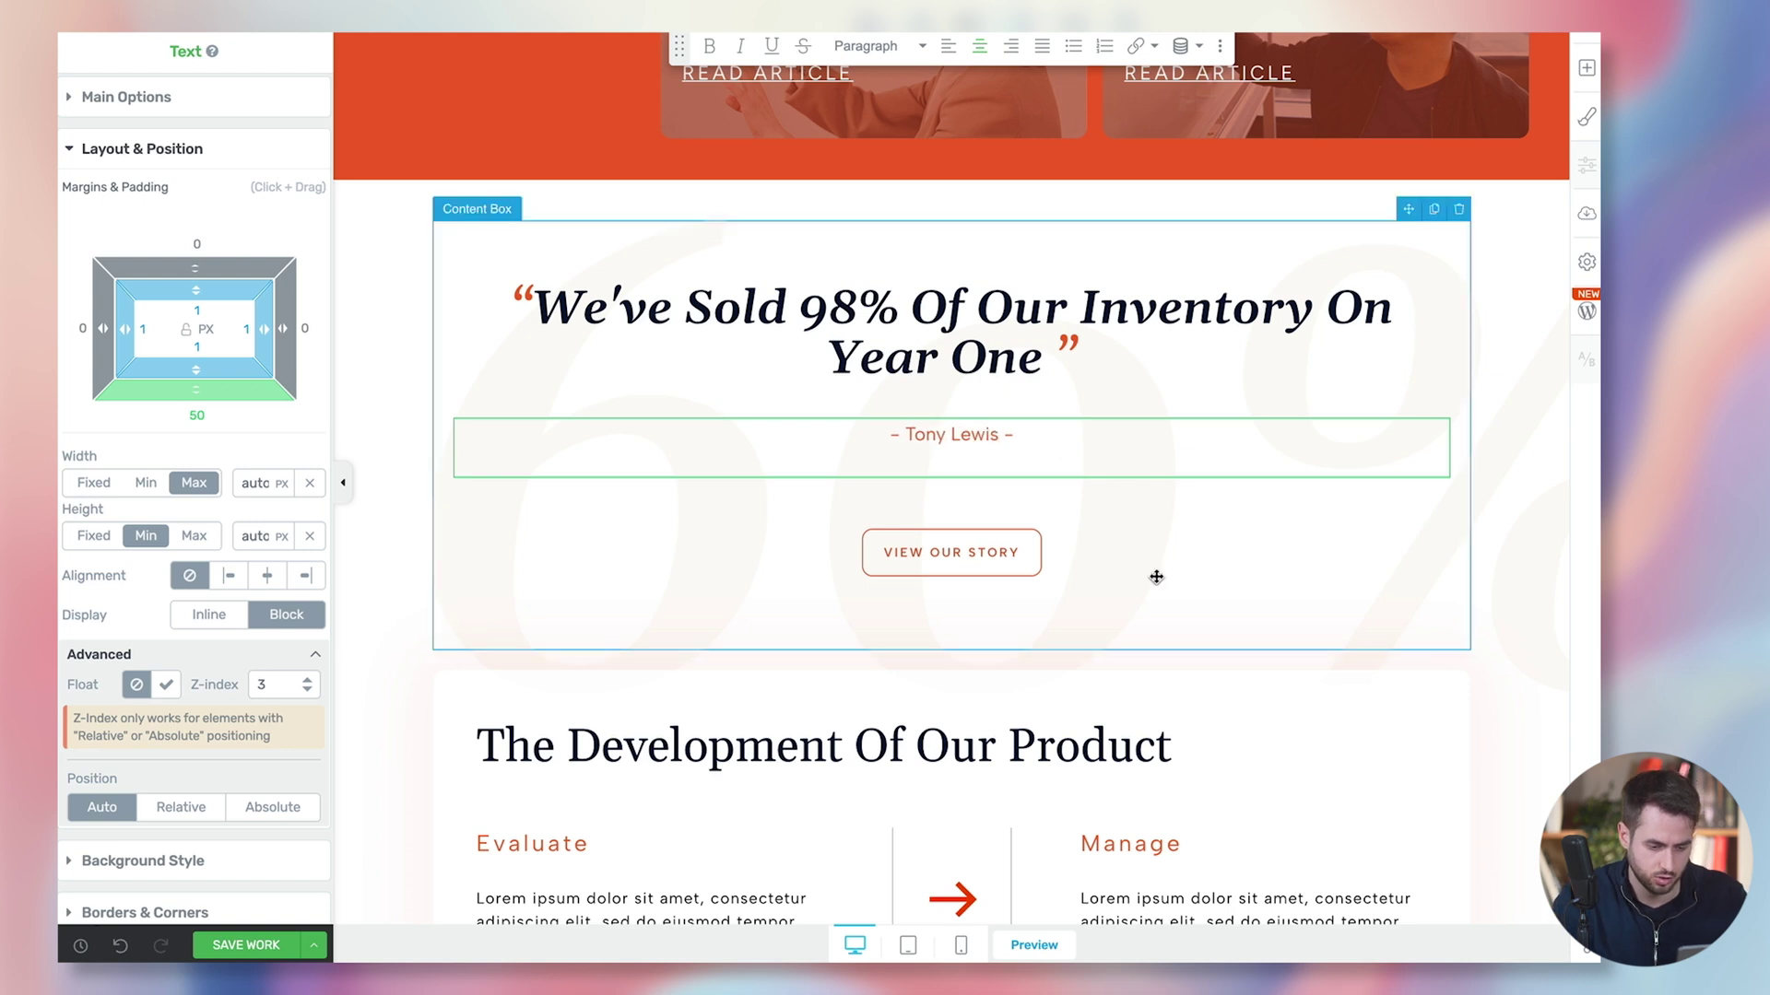
Step: Change the 'Things We Support' section heading to 'Top Features'
{"action": "scroll", "coordinate": [1153, 577], "scroll_direction": "down", "scroll_amount": 5}
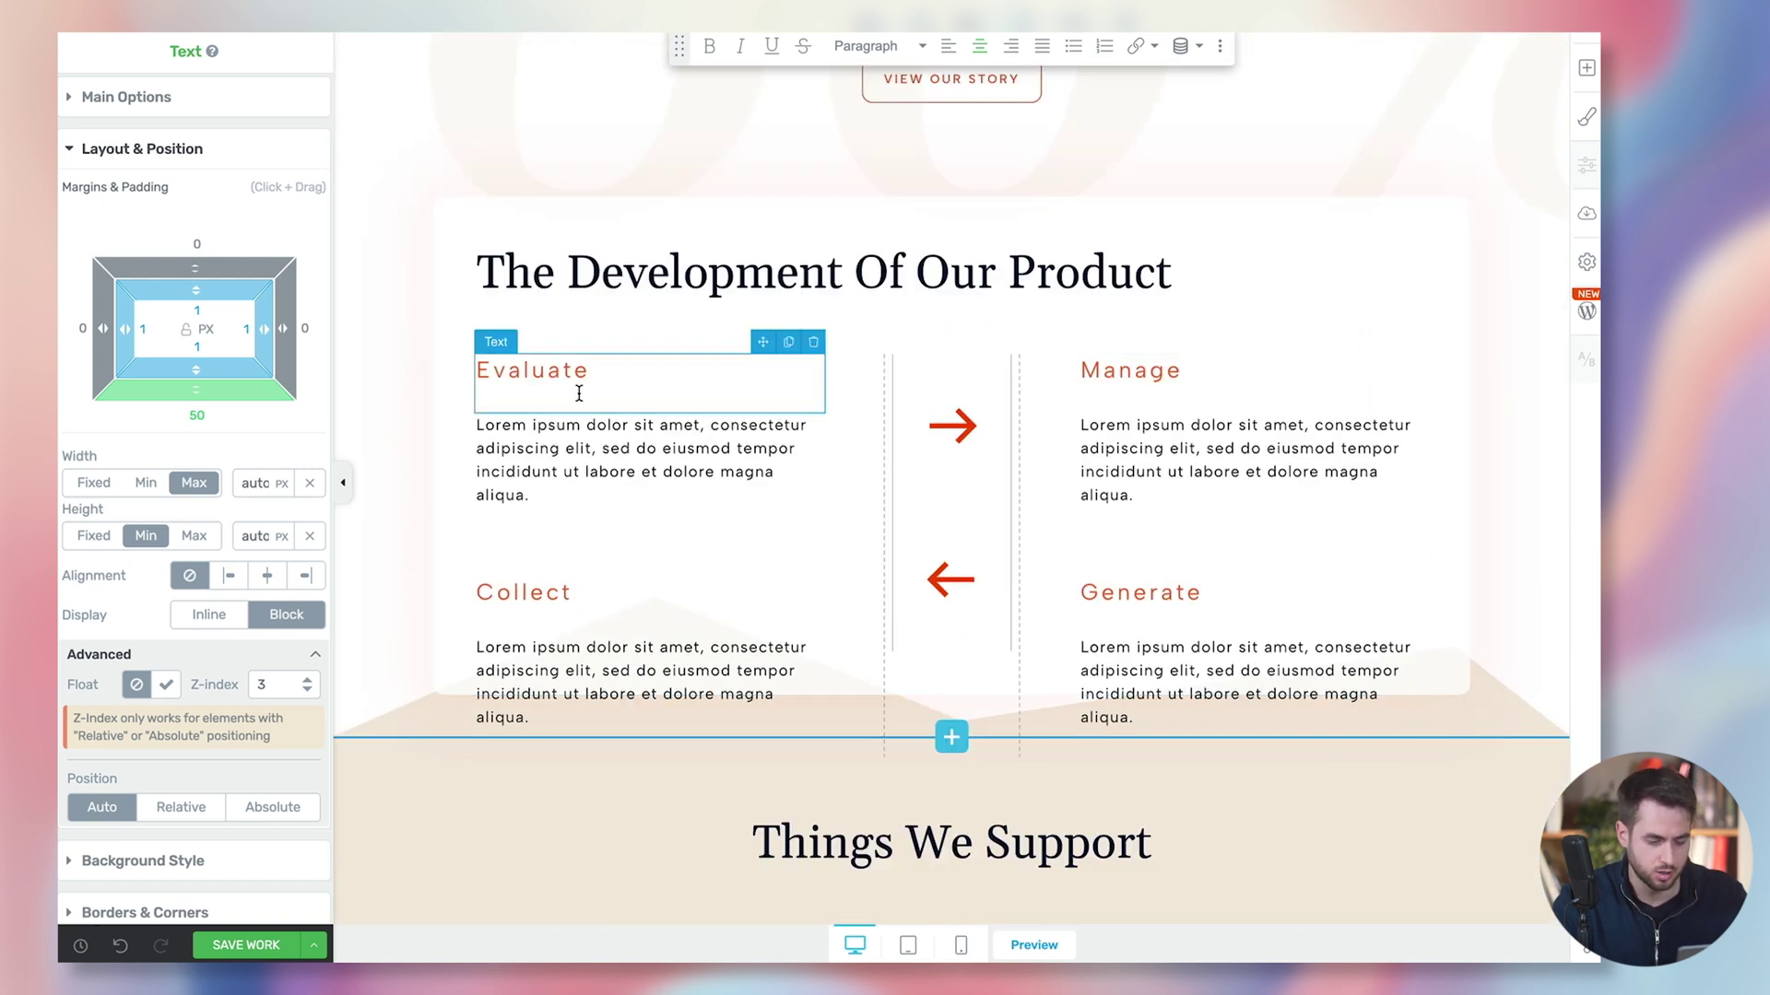
{"action": "scroll", "coordinate": [673, 448], "scroll_direction": "down", "scroll_amount": 1}
{"action": "scroll", "coordinate": [673, 448], "scroll_direction": "down", "scroll_amount": 5}
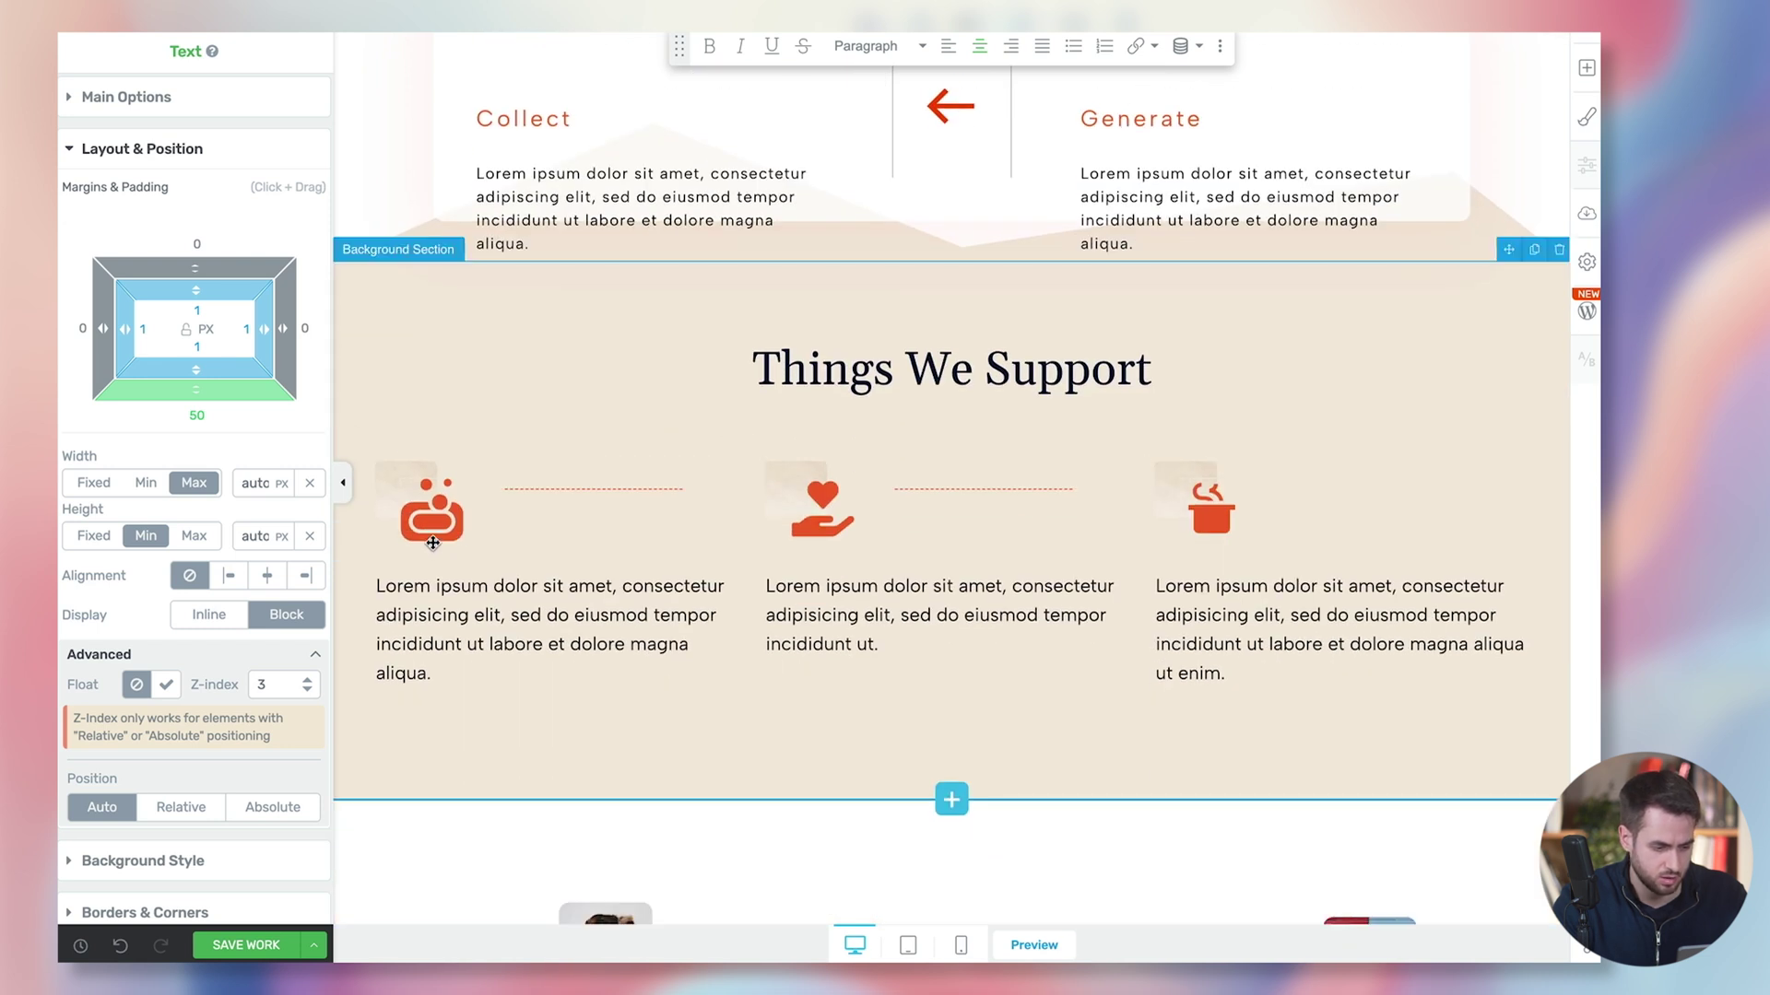
{"action": "left_click", "coordinate": [458, 532]}
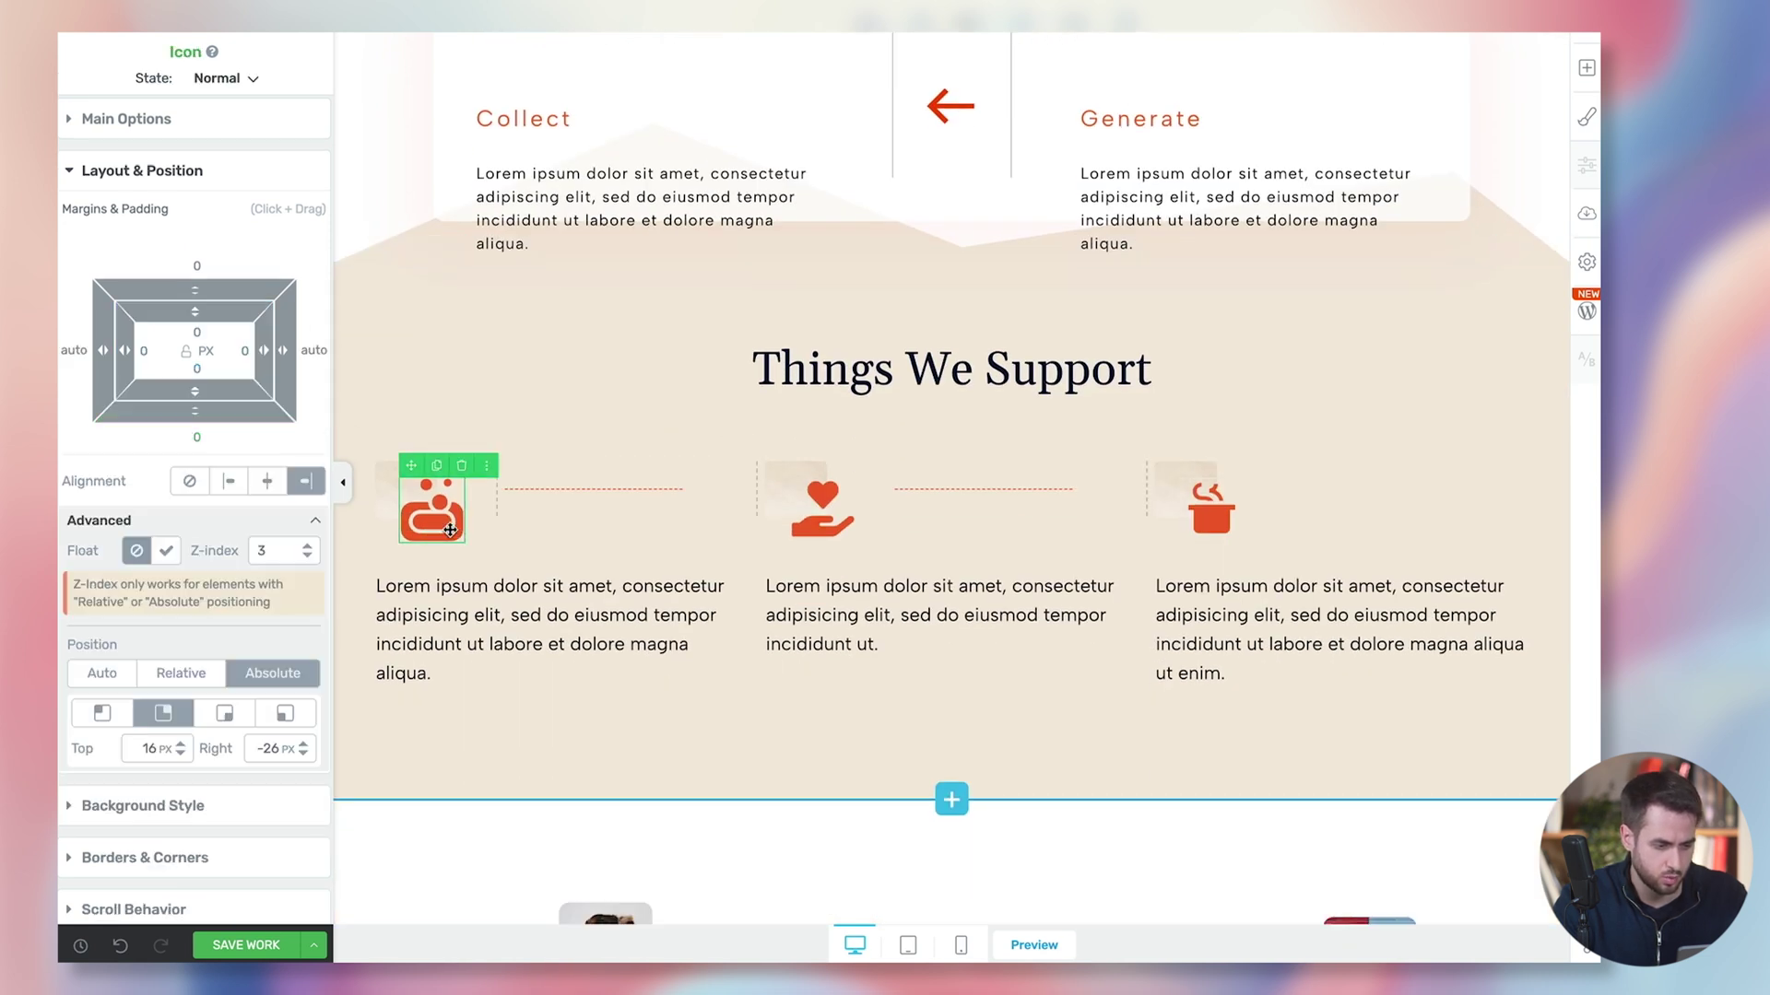
{"action": "left_click", "coordinate": [198, 125]}
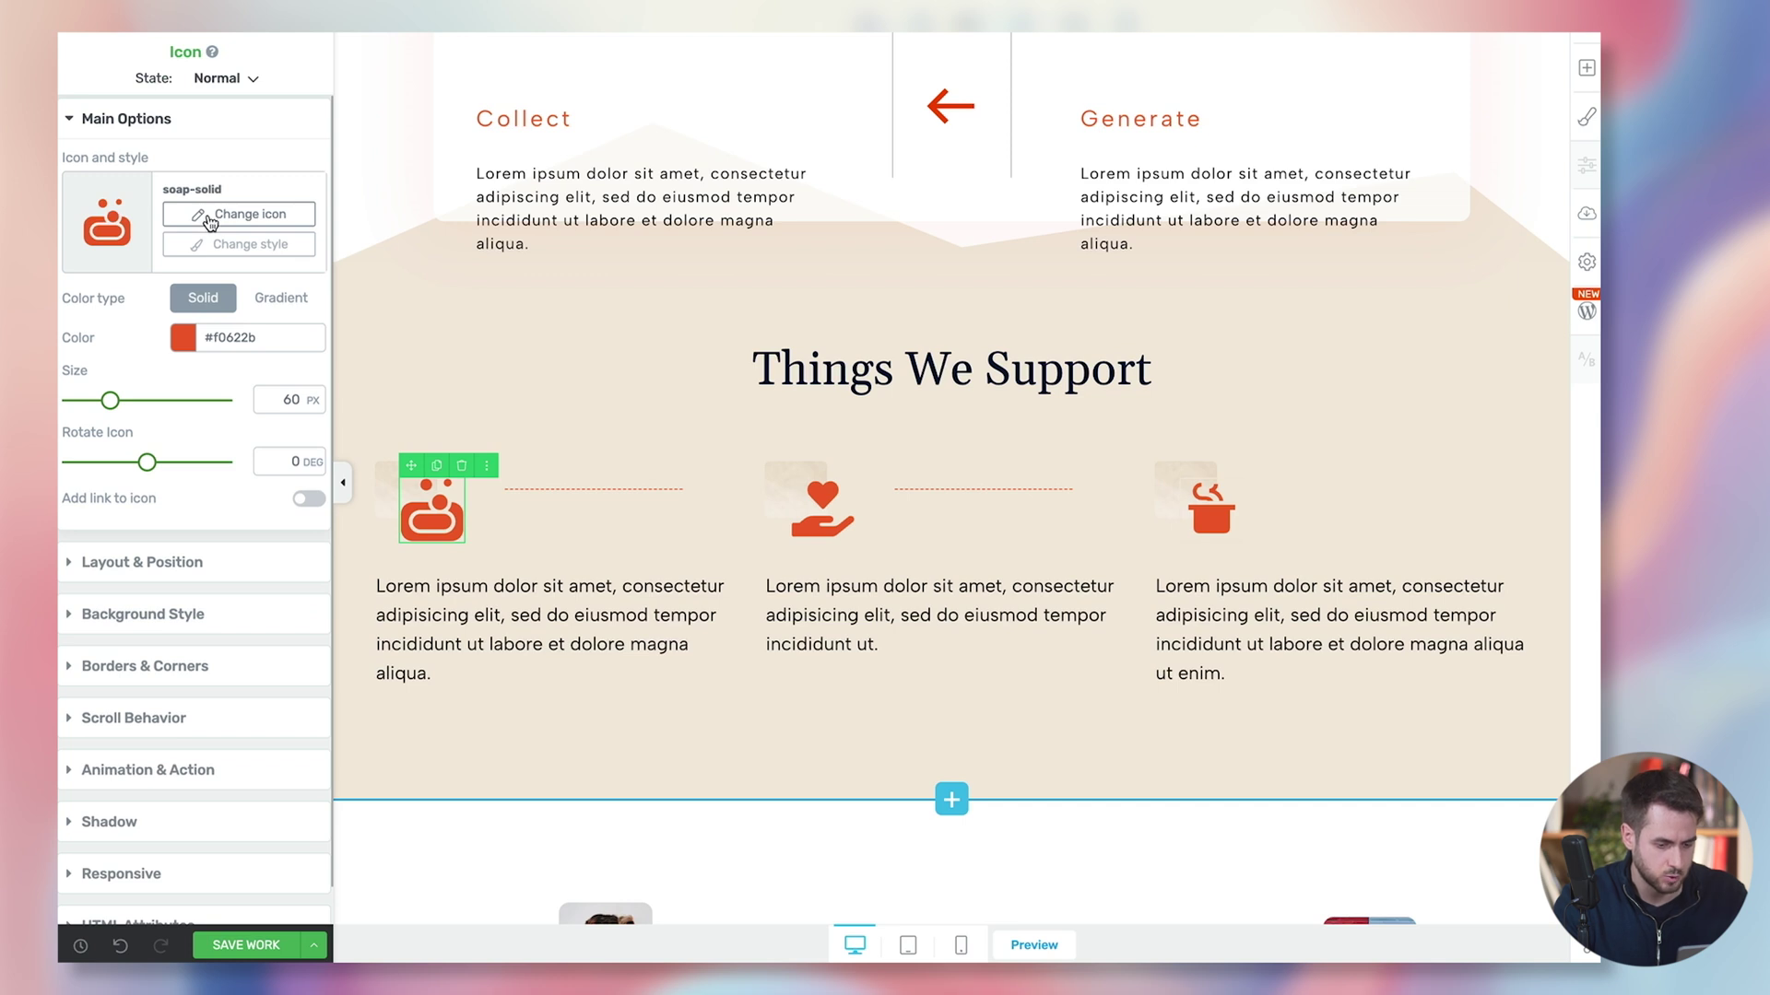
{"action": "left_click", "coordinate": [967, 378]}
{"action": "triple_click", "coordinate": [968, 379]}
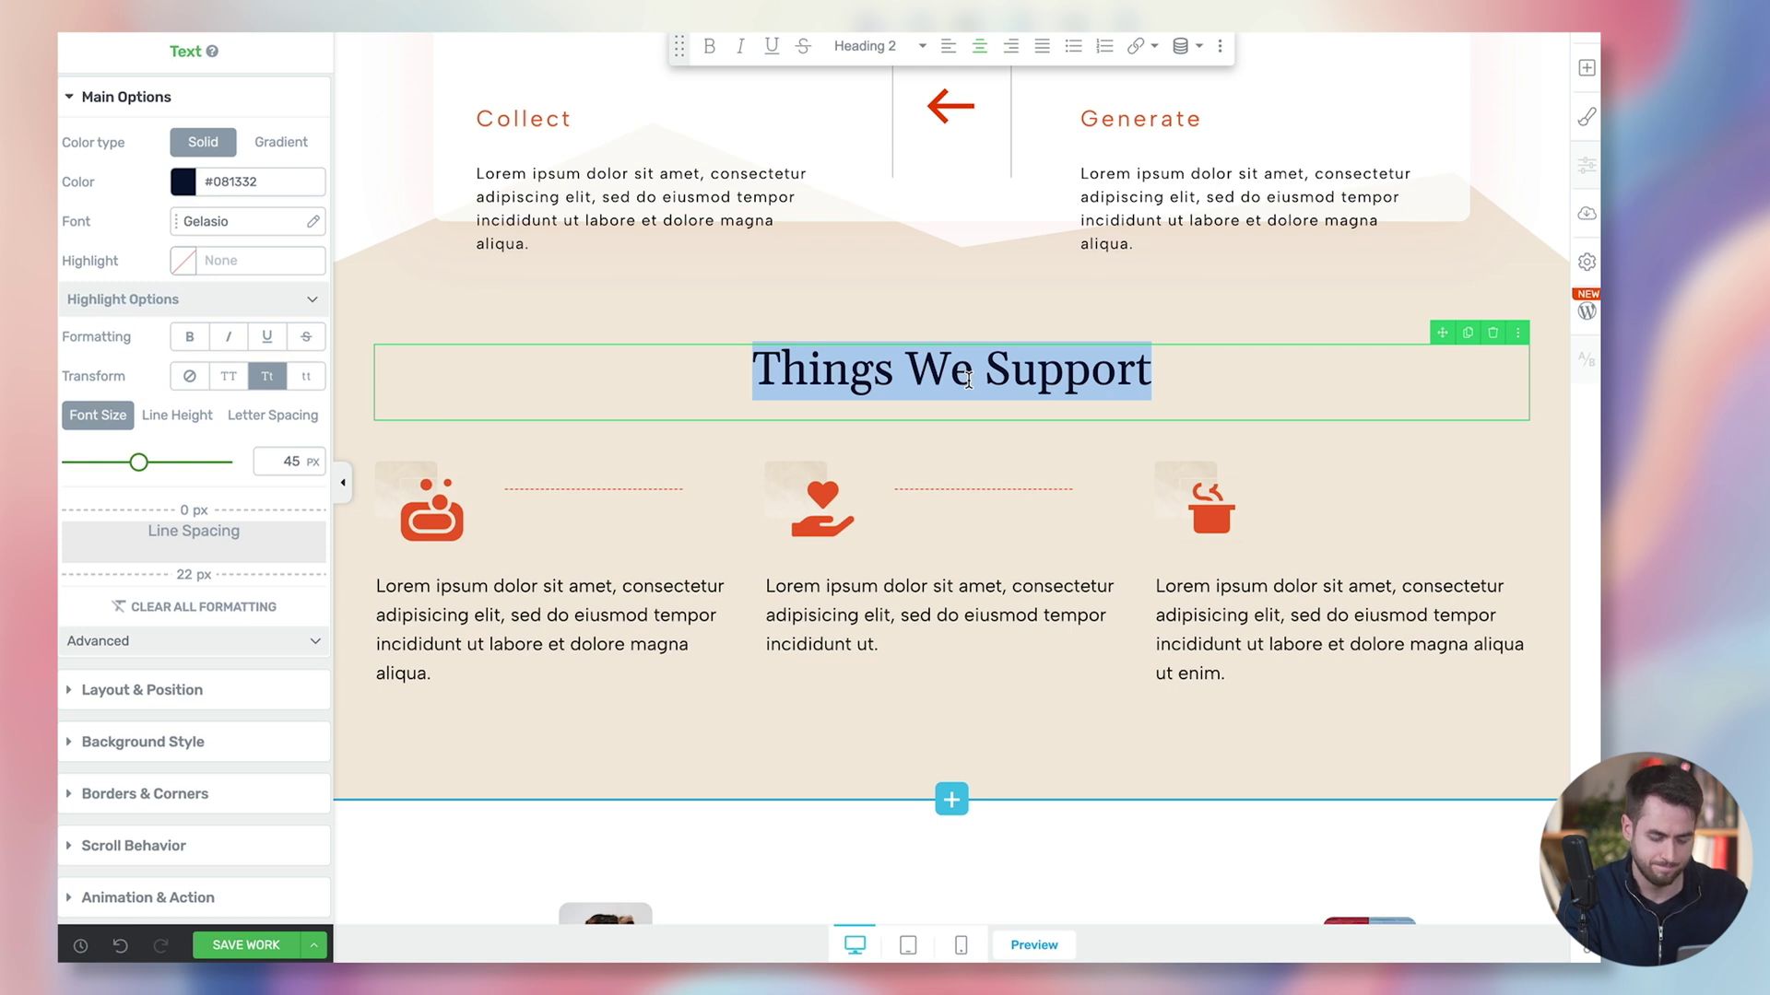
{"action": "type", "text": "Top Features"}
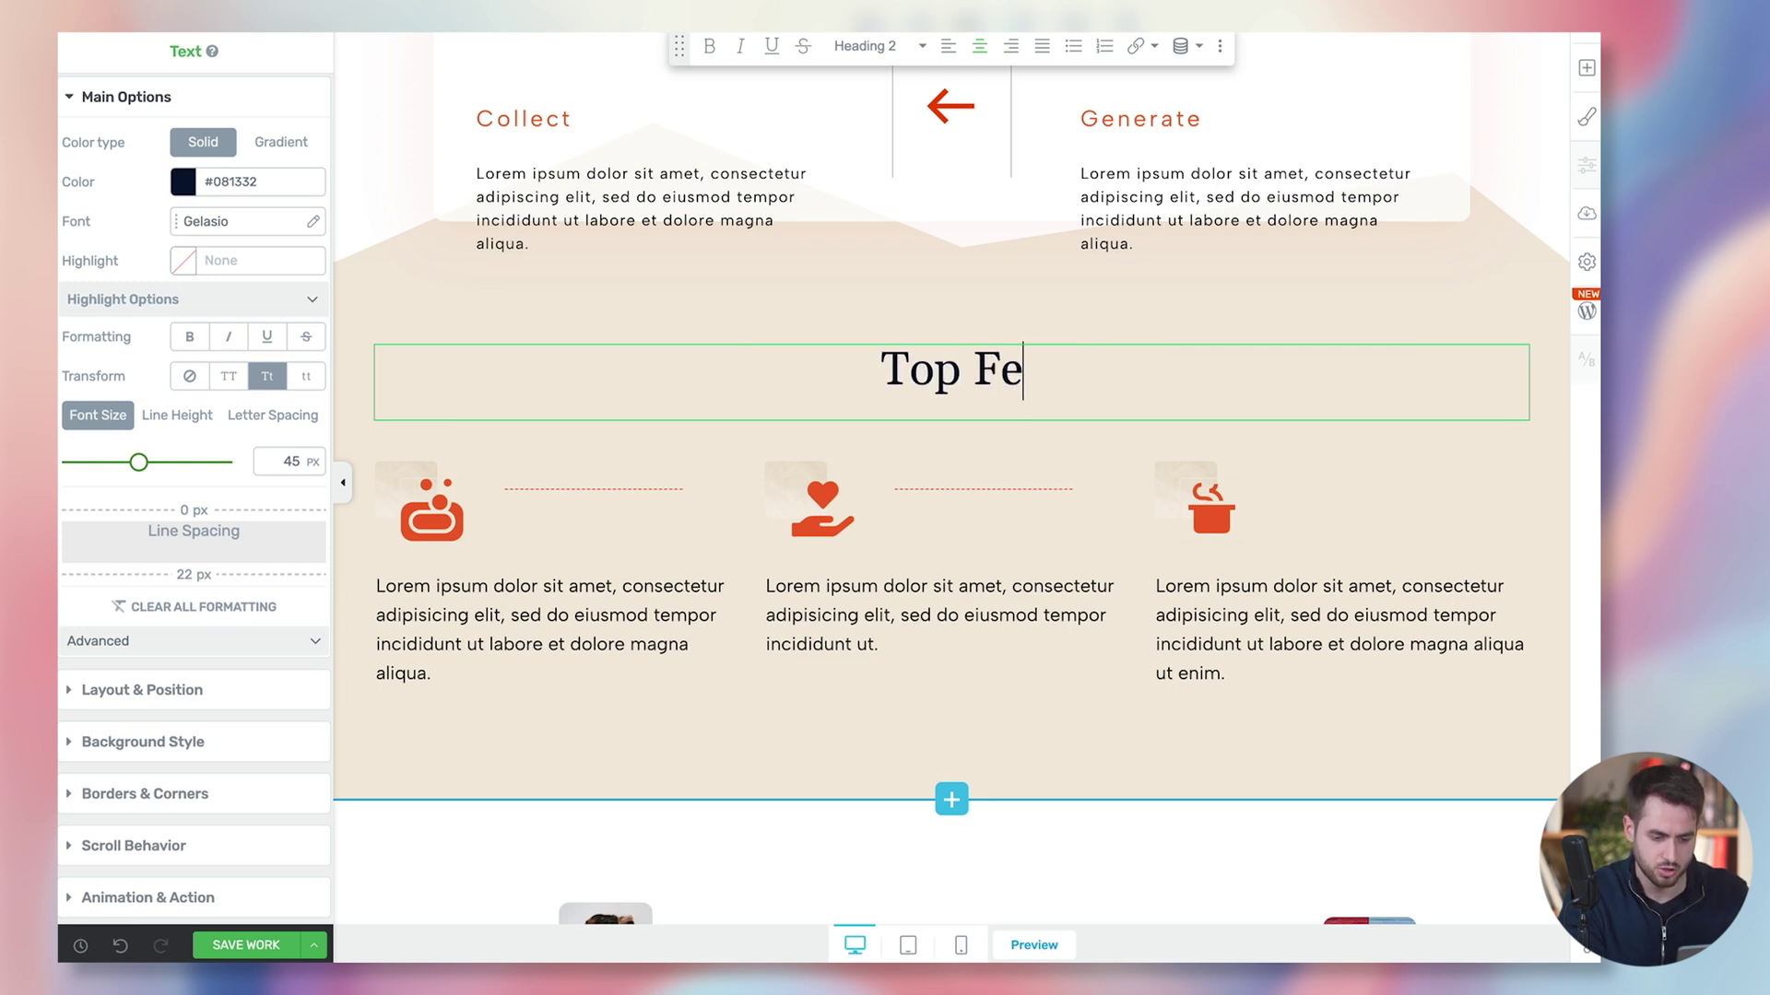
{"action": "left_click", "coordinate": [441, 525]}
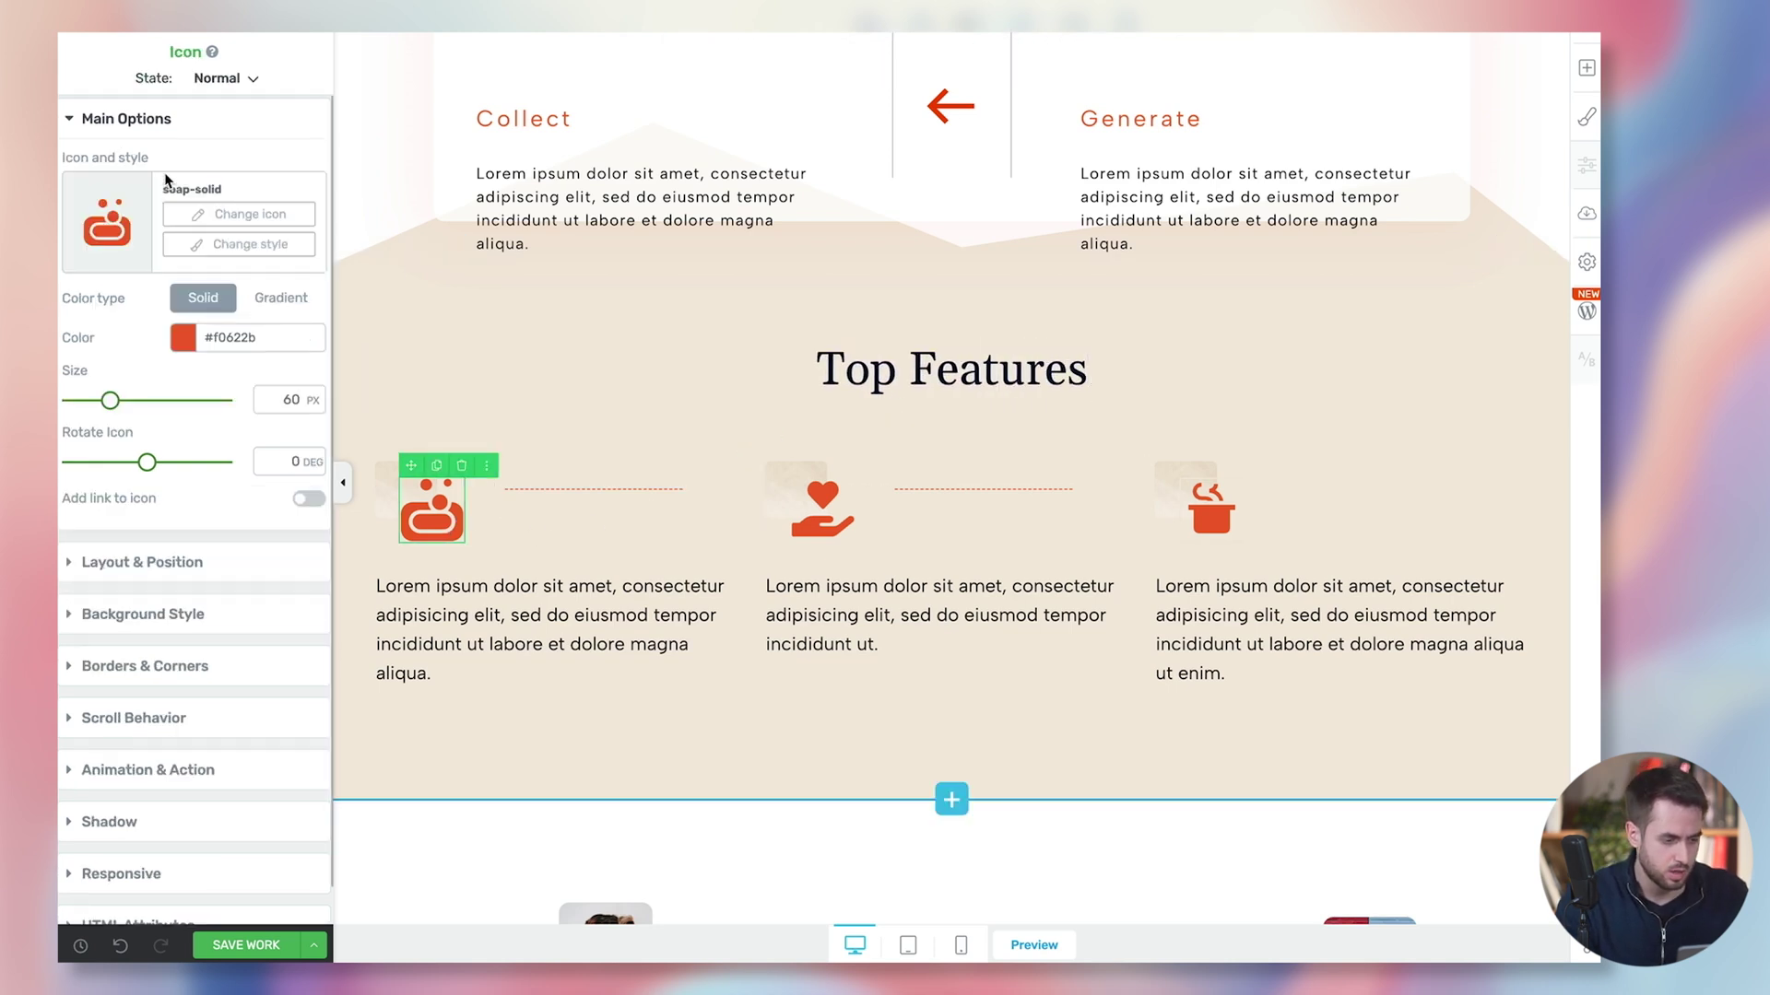
Step: Replace the first feature's icon with the first result for 'camera'
{"action": "left_click", "coordinate": [238, 214]}
{"action": "type", "text": "camera"}
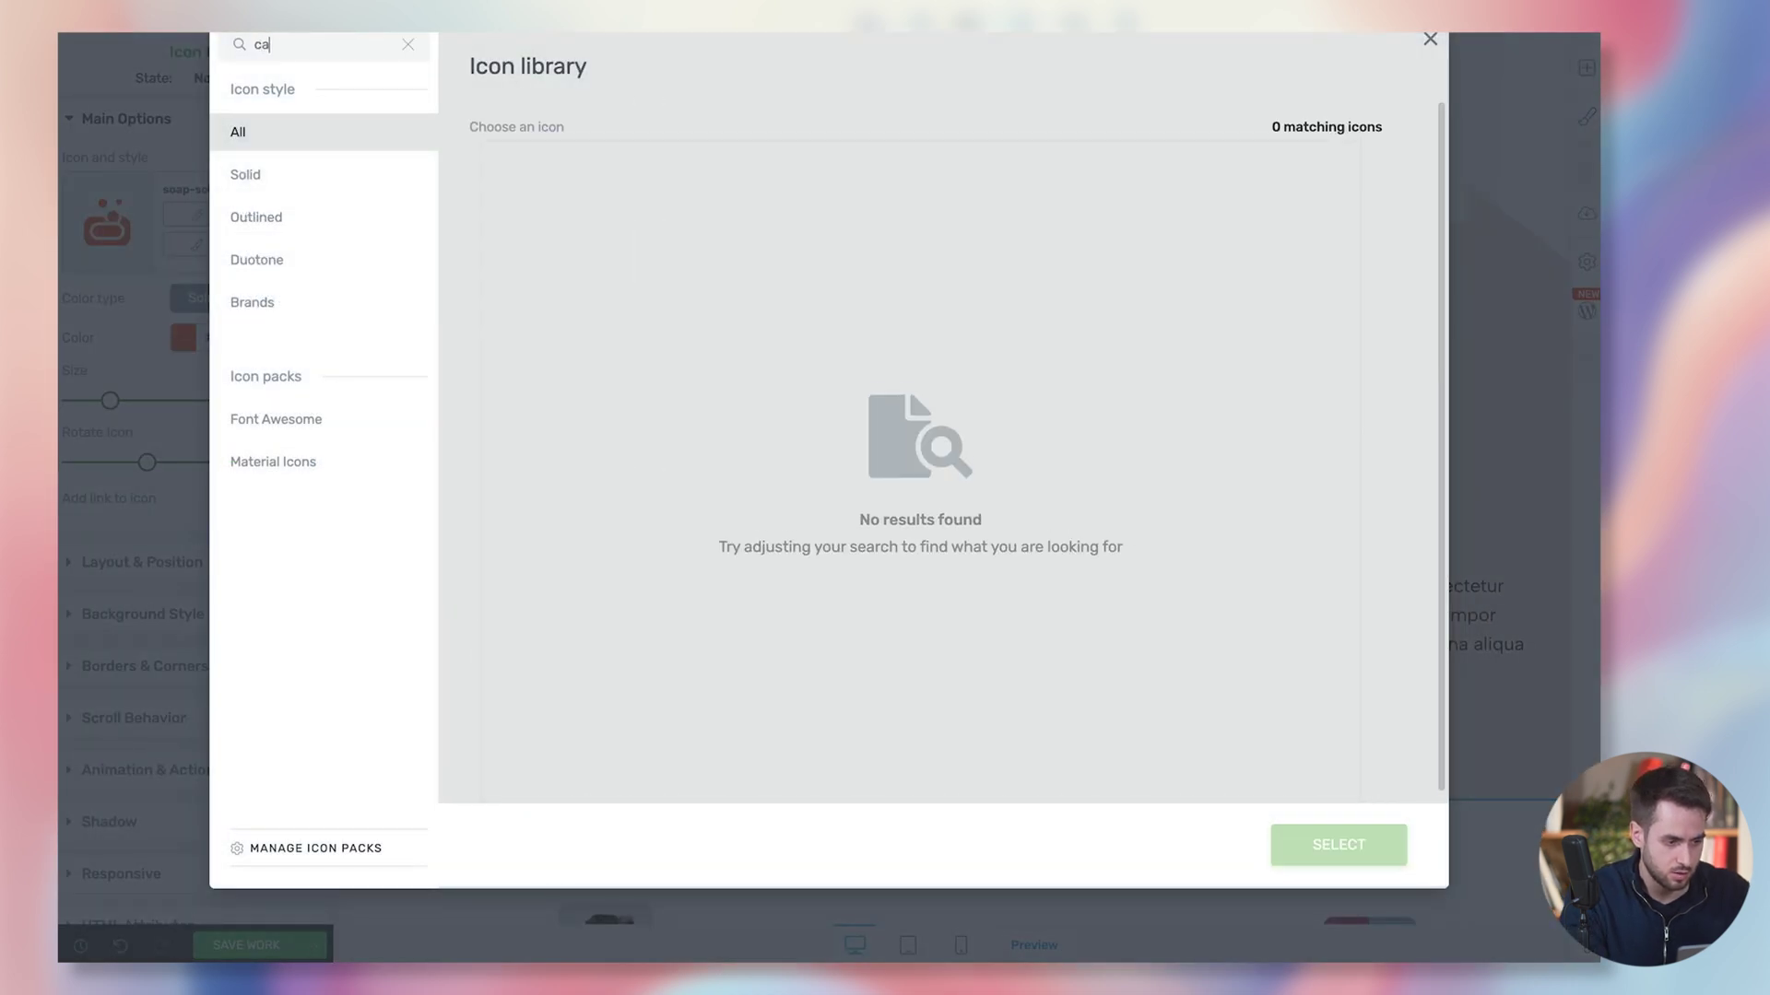
{"action": "left_click", "coordinate": [522, 164]}
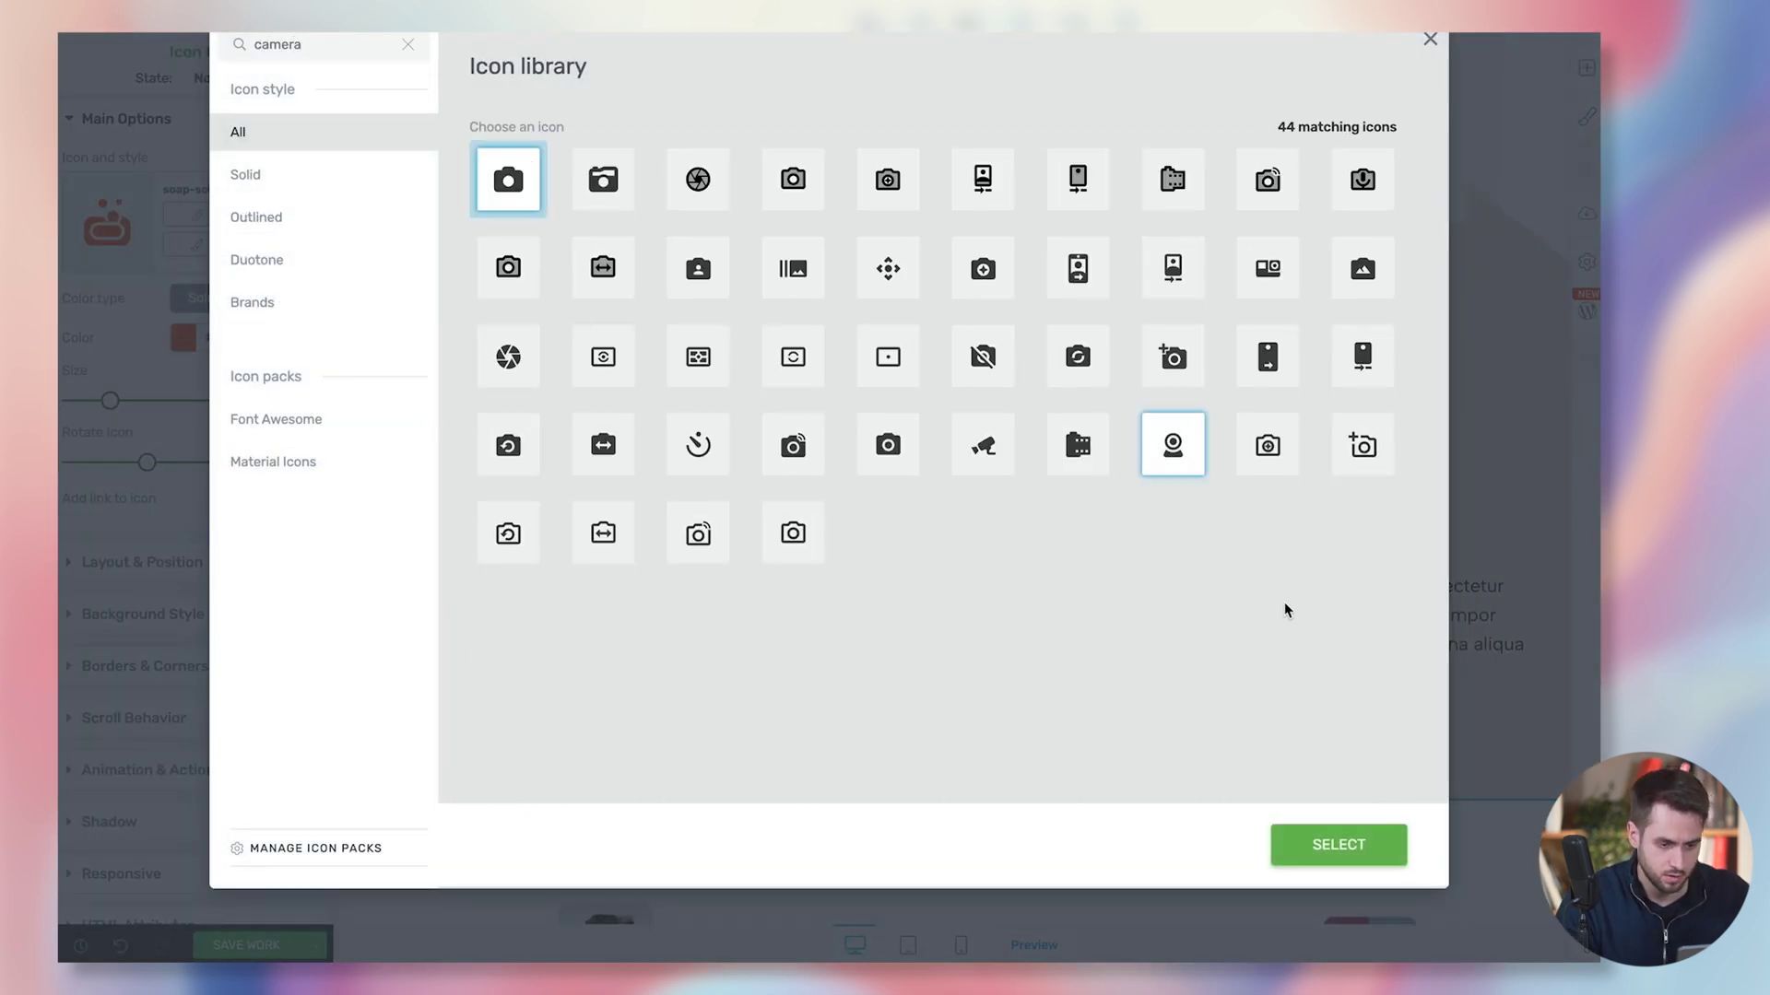
{"action": "left_click", "coordinate": [1405, 857]}
Step: Rewrite the first feature's text about shooting professional 16K video at 300fps with our smartphone
{"action": "left_click", "coordinate": [455, 608]}
{"action": "triple_click", "coordinate": [456, 609]}
{"action": "type", "text": "We"}
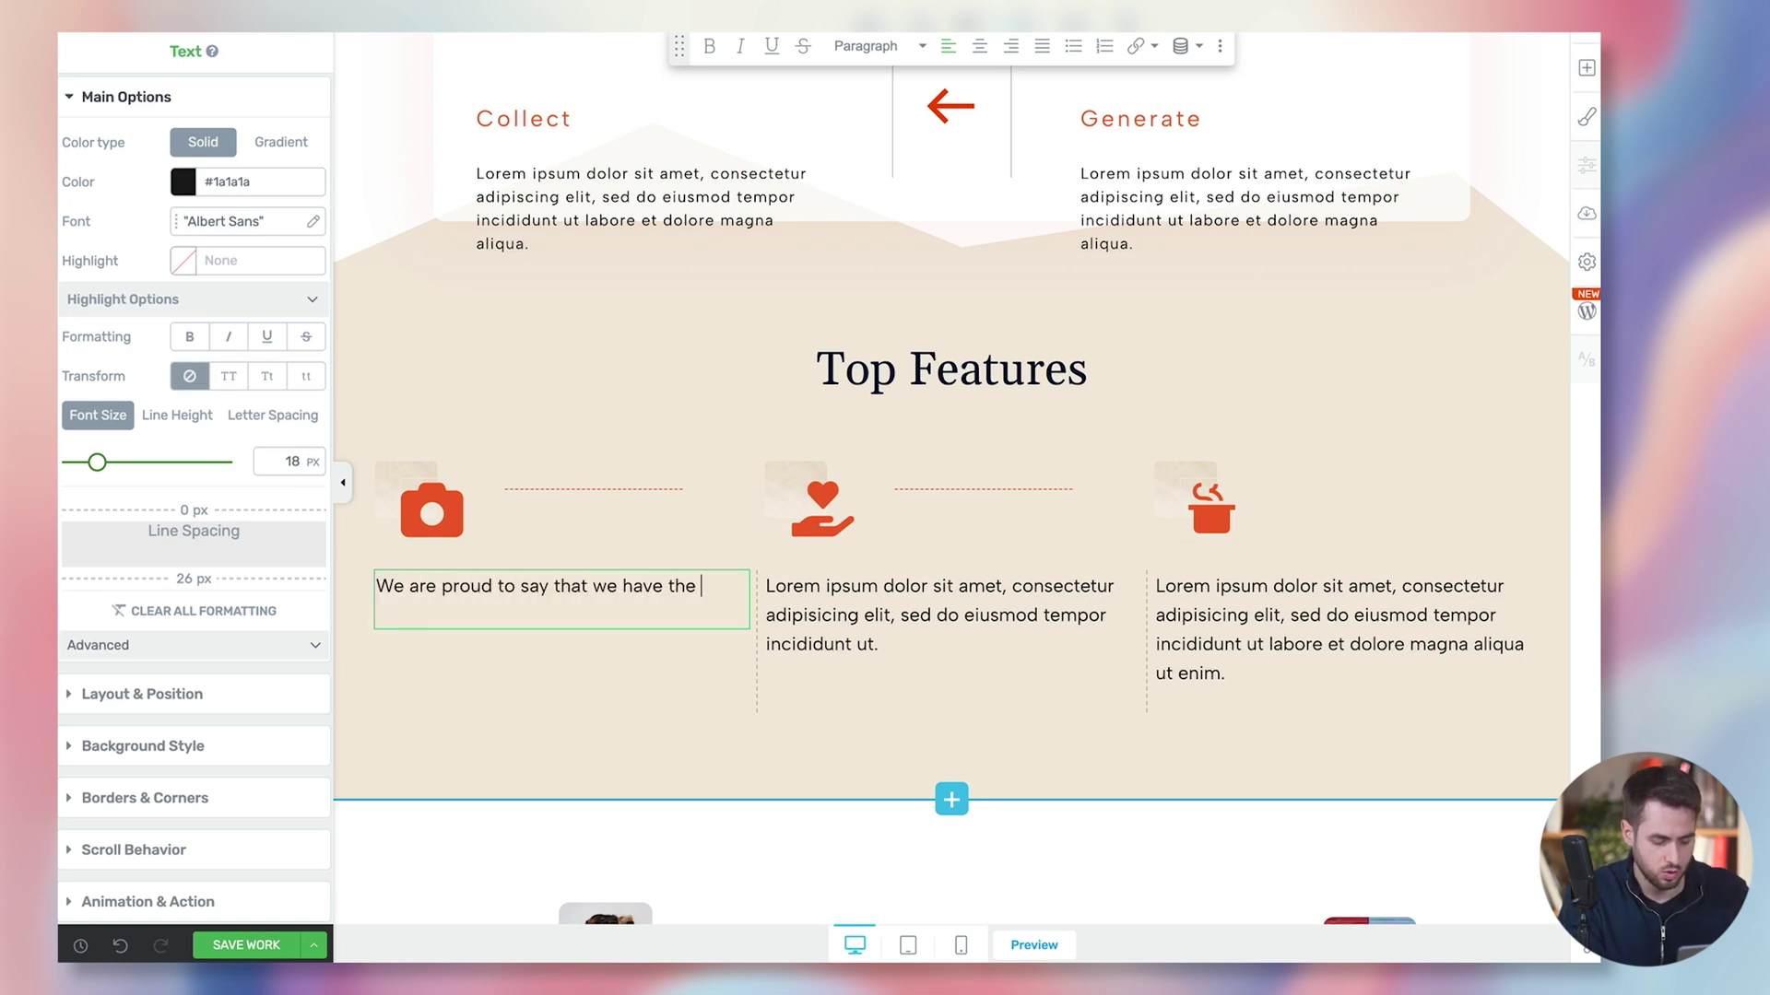
{"action": "type", "text": "are proud to say that we have the best camera any smartphone can offer."}
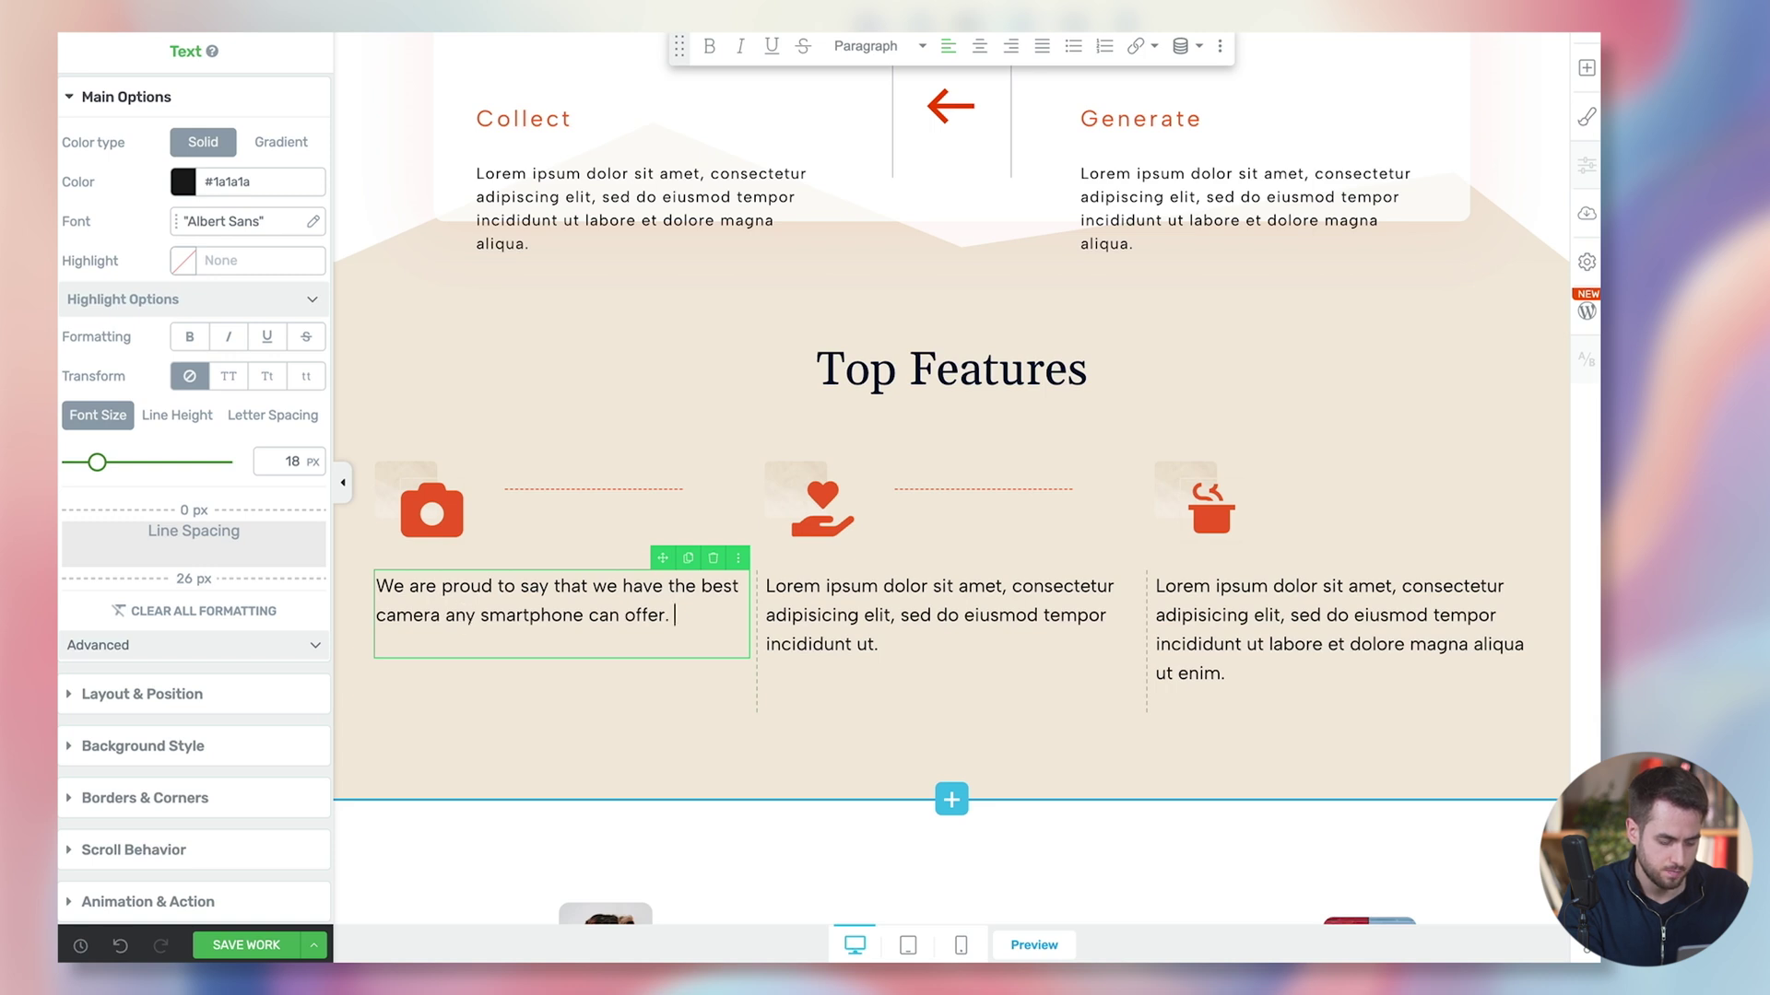
{"action": "type", "text": "Shoot professional 16K video in 300fps"}
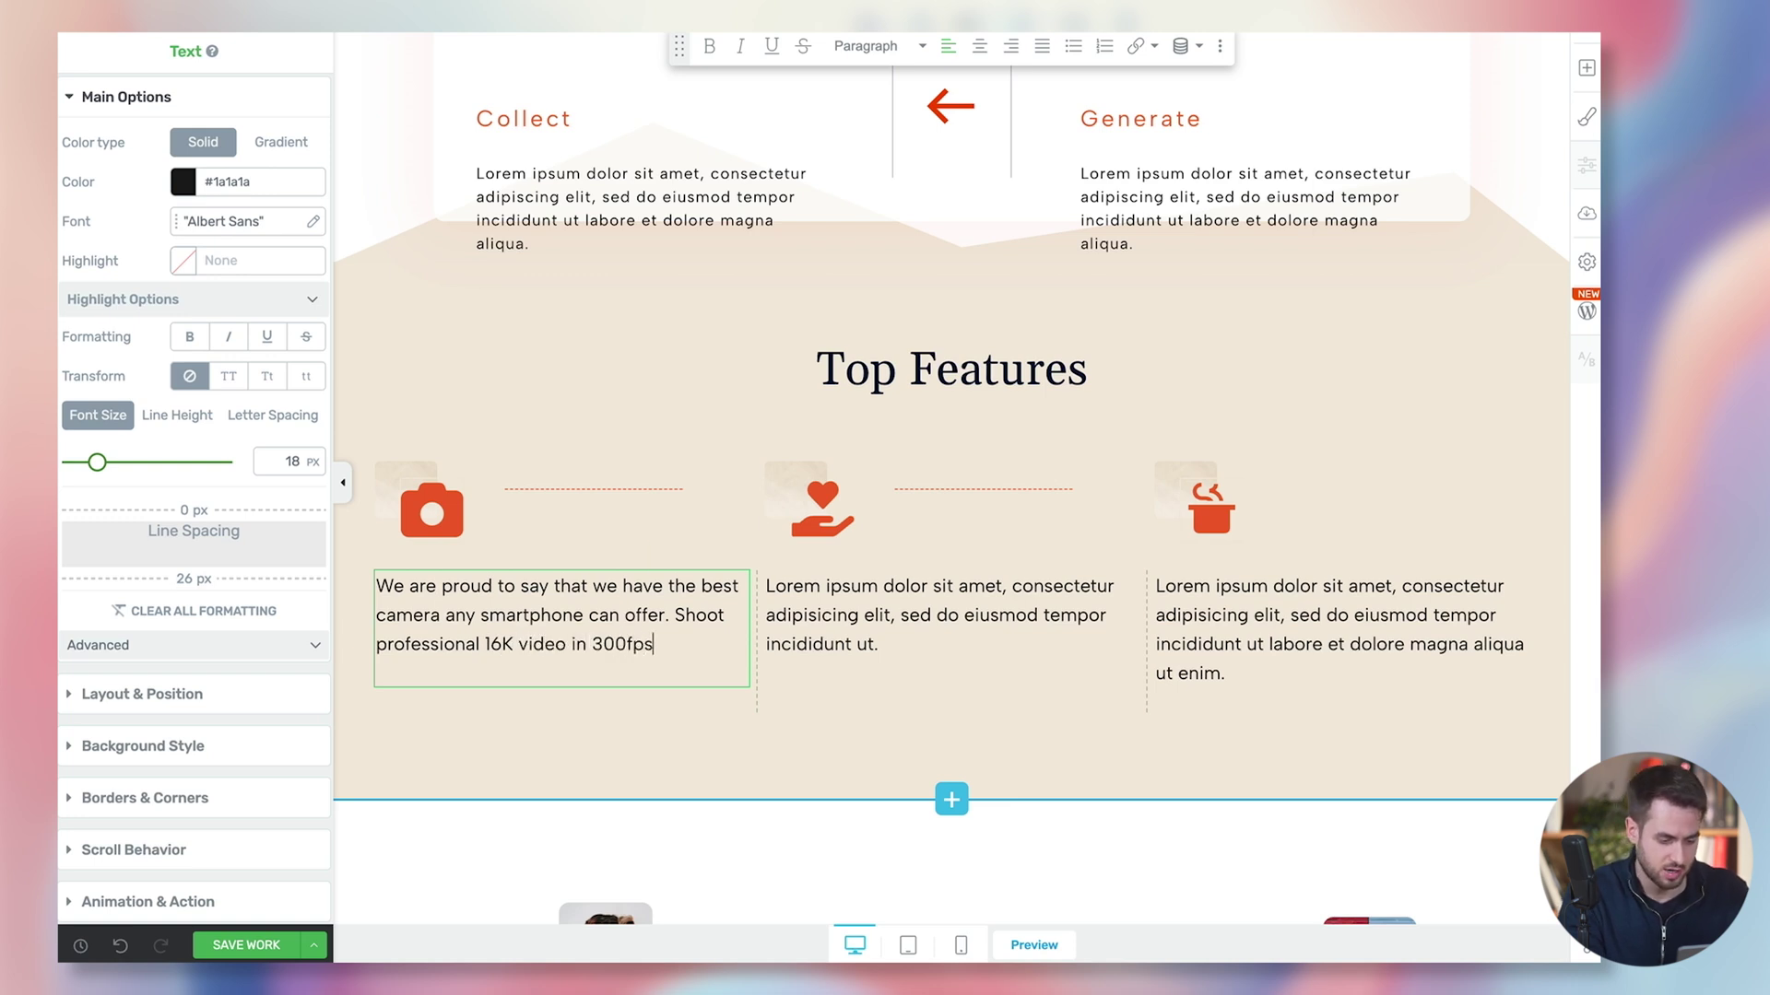
{"action": "type", "text": "only with our smartphone."}
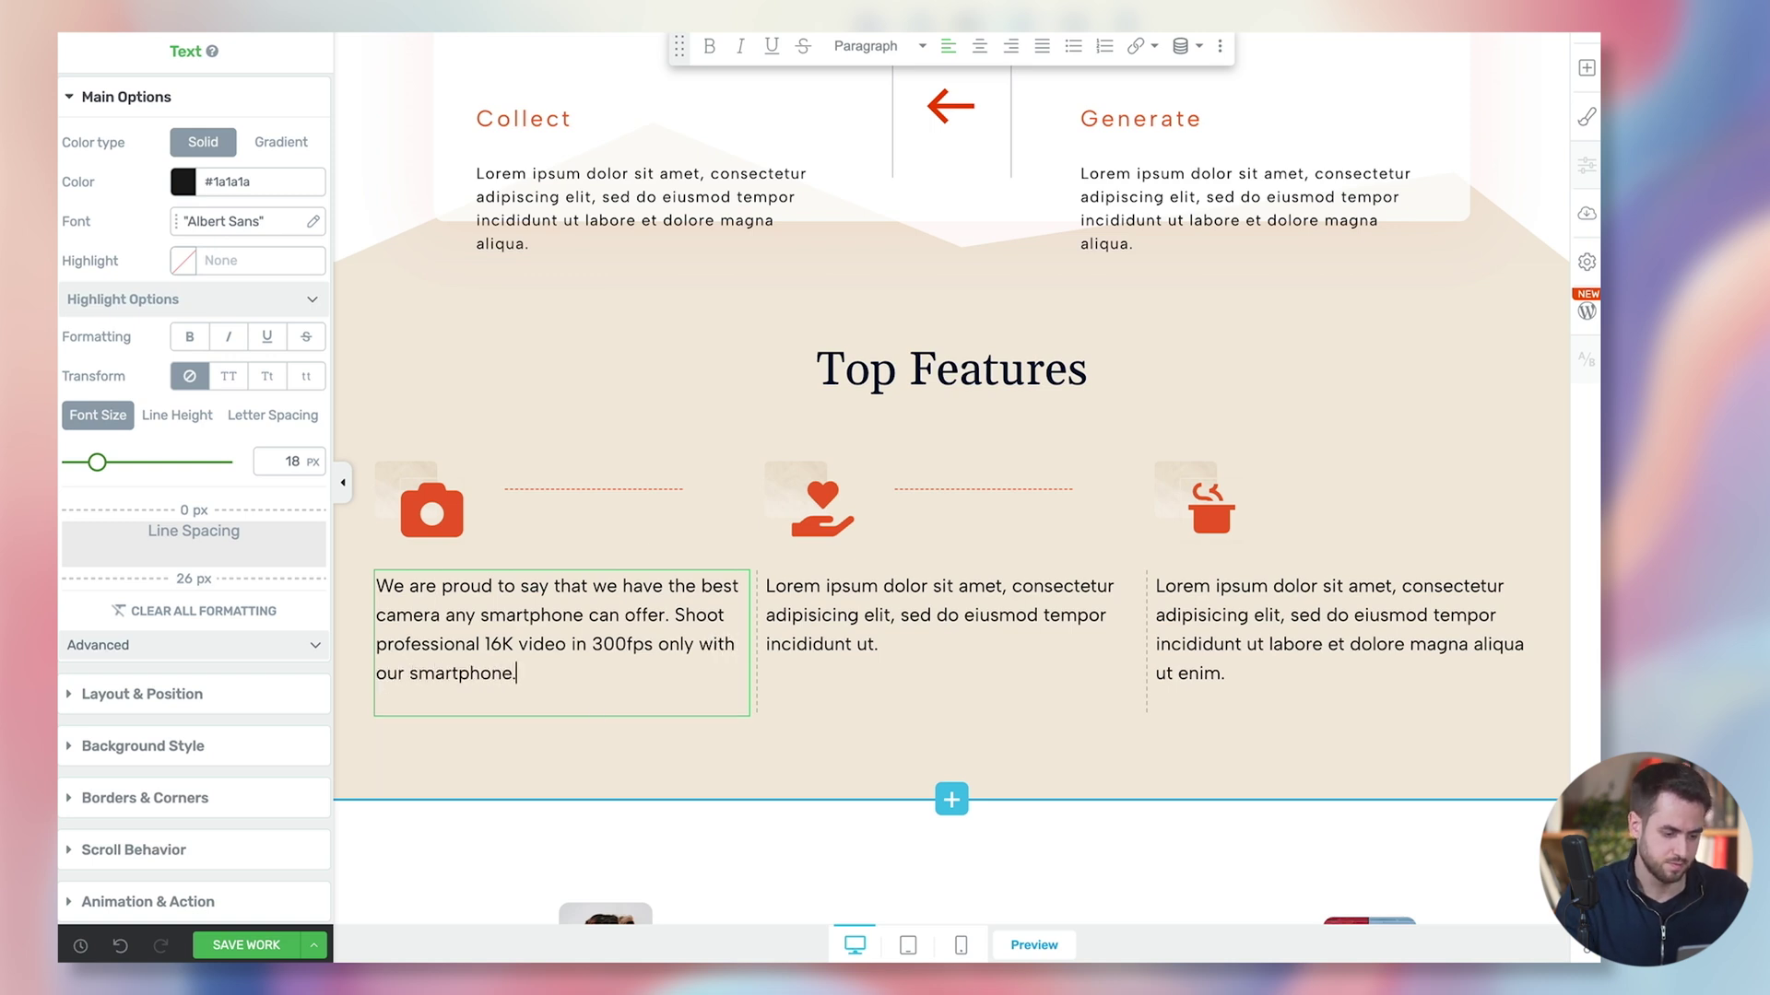
{"action": "left_click", "coordinate": [622, 772]}
Step: Overwrite the Core Of Upgrades heading with 'People Love Our Smartphone Not Just Because It's Cheap…'
{"action": "scroll", "coordinate": [622, 772], "scroll_direction": "down", "scroll_amount": 3}
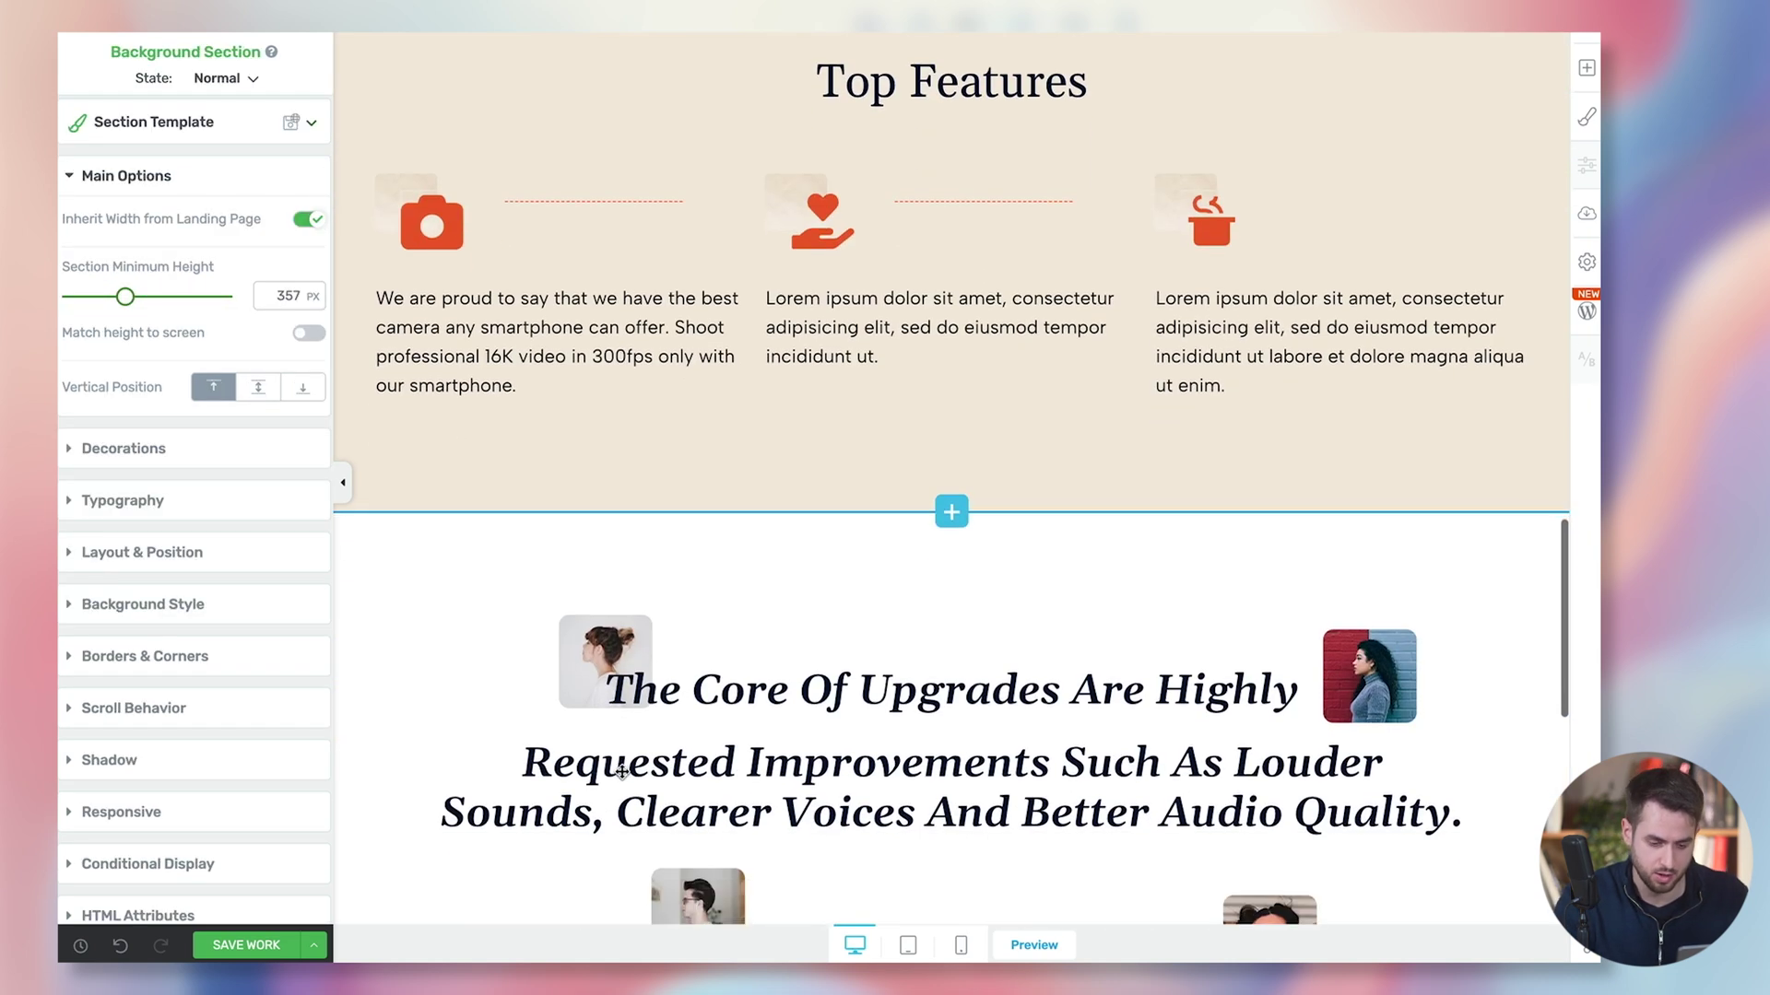
{"action": "scroll", "coordinate": [622, 773], "scroll_direction": "up", "scroll_amount": 8}
{"action": "scroll", "coordinate": [624, 780], "scroll_direction": "up", "scroll_amount": 10}
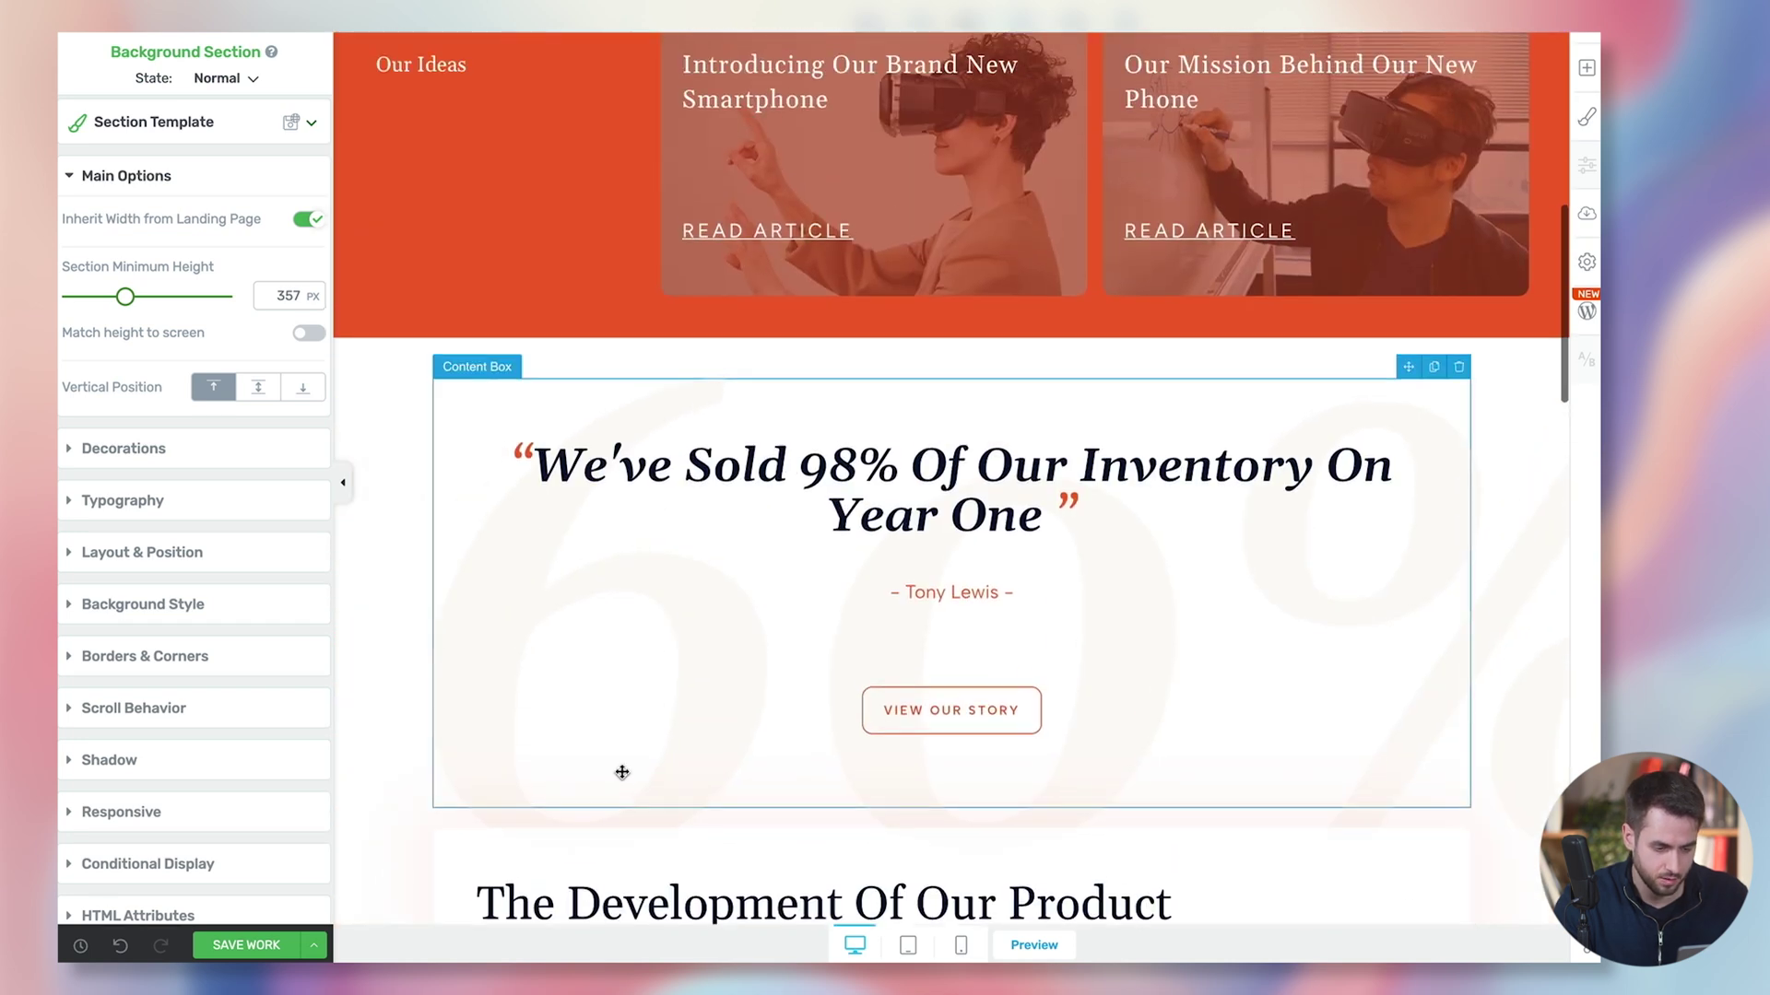
{"action": "scroll", "coordinate": [622, 773], "scroll_direction": "down", "scroll_amount": 15}
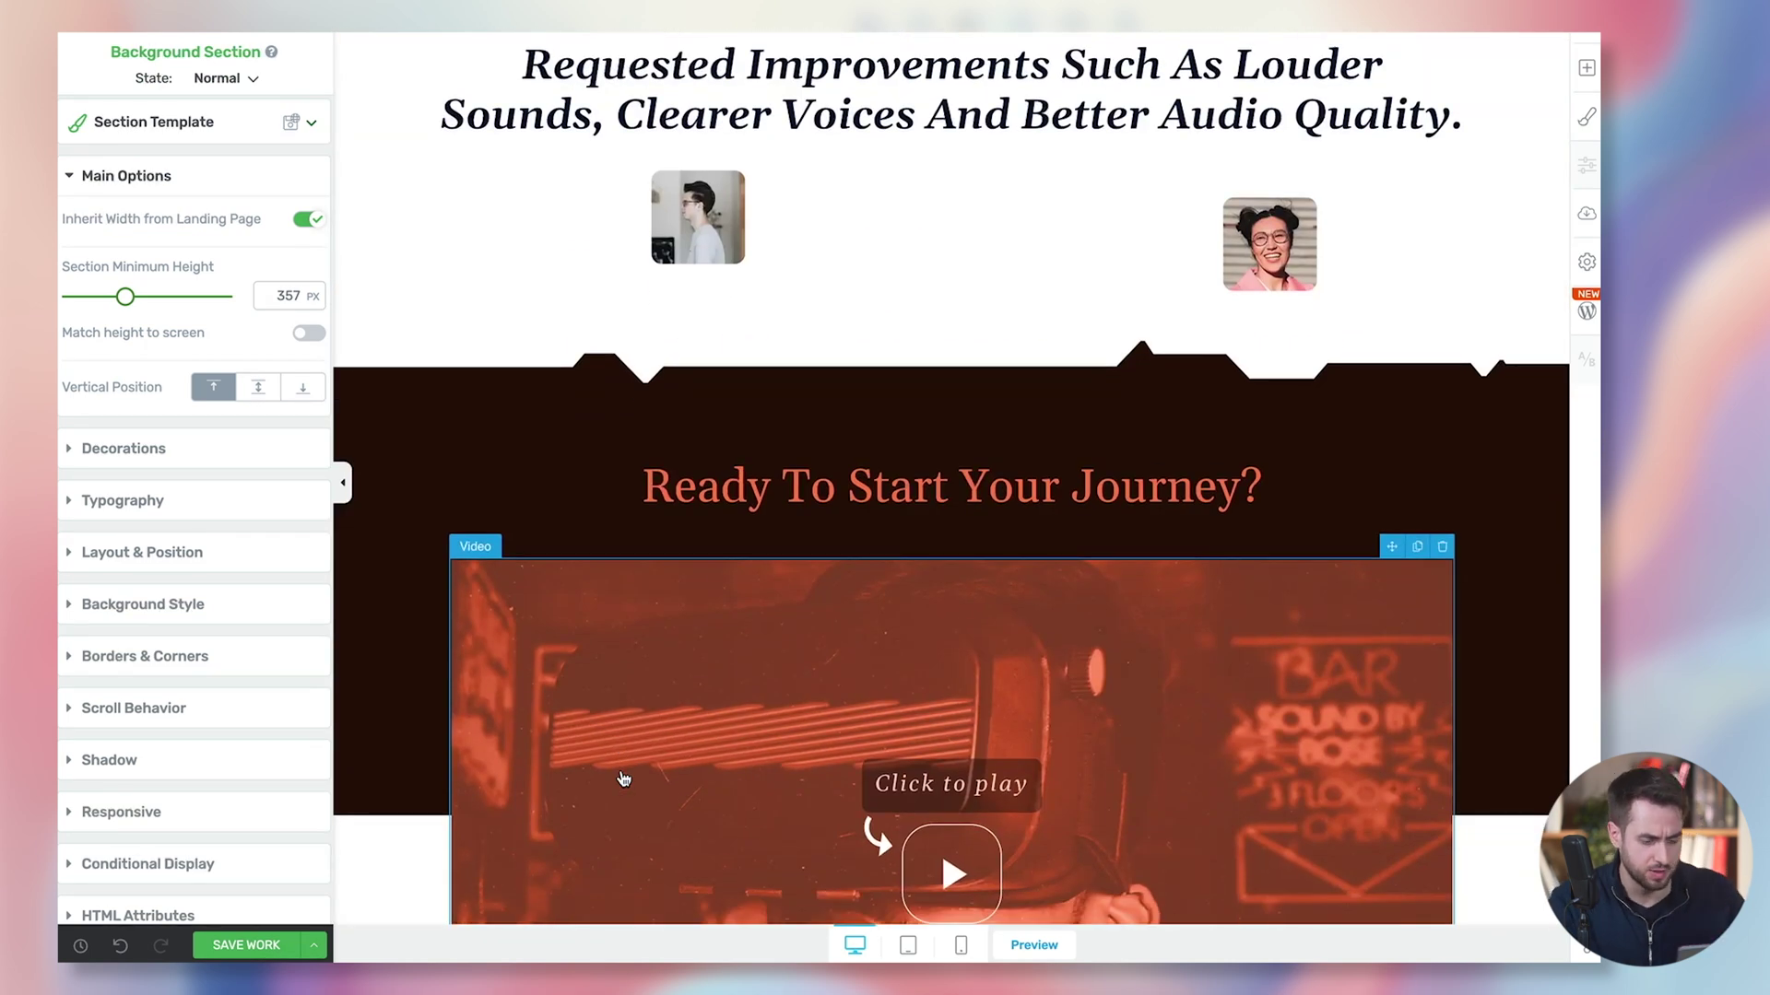
{"action": "scroll", "coordinate": [624, 779], "scroll_direction": "down", "scroll_amount": 2}
{"action": "scroll", "coordinate": [623, 776], "scroll_direction": "up", "scroll_amount": 8}
{"action": "scroll", "coordinate": [623, 772], "scroll_direction": "down", "scroll_amount": 3}
{"action": "scroll", "coordinate": [623, 772], "scroll_direction": "down", "scroll_amount": 2}
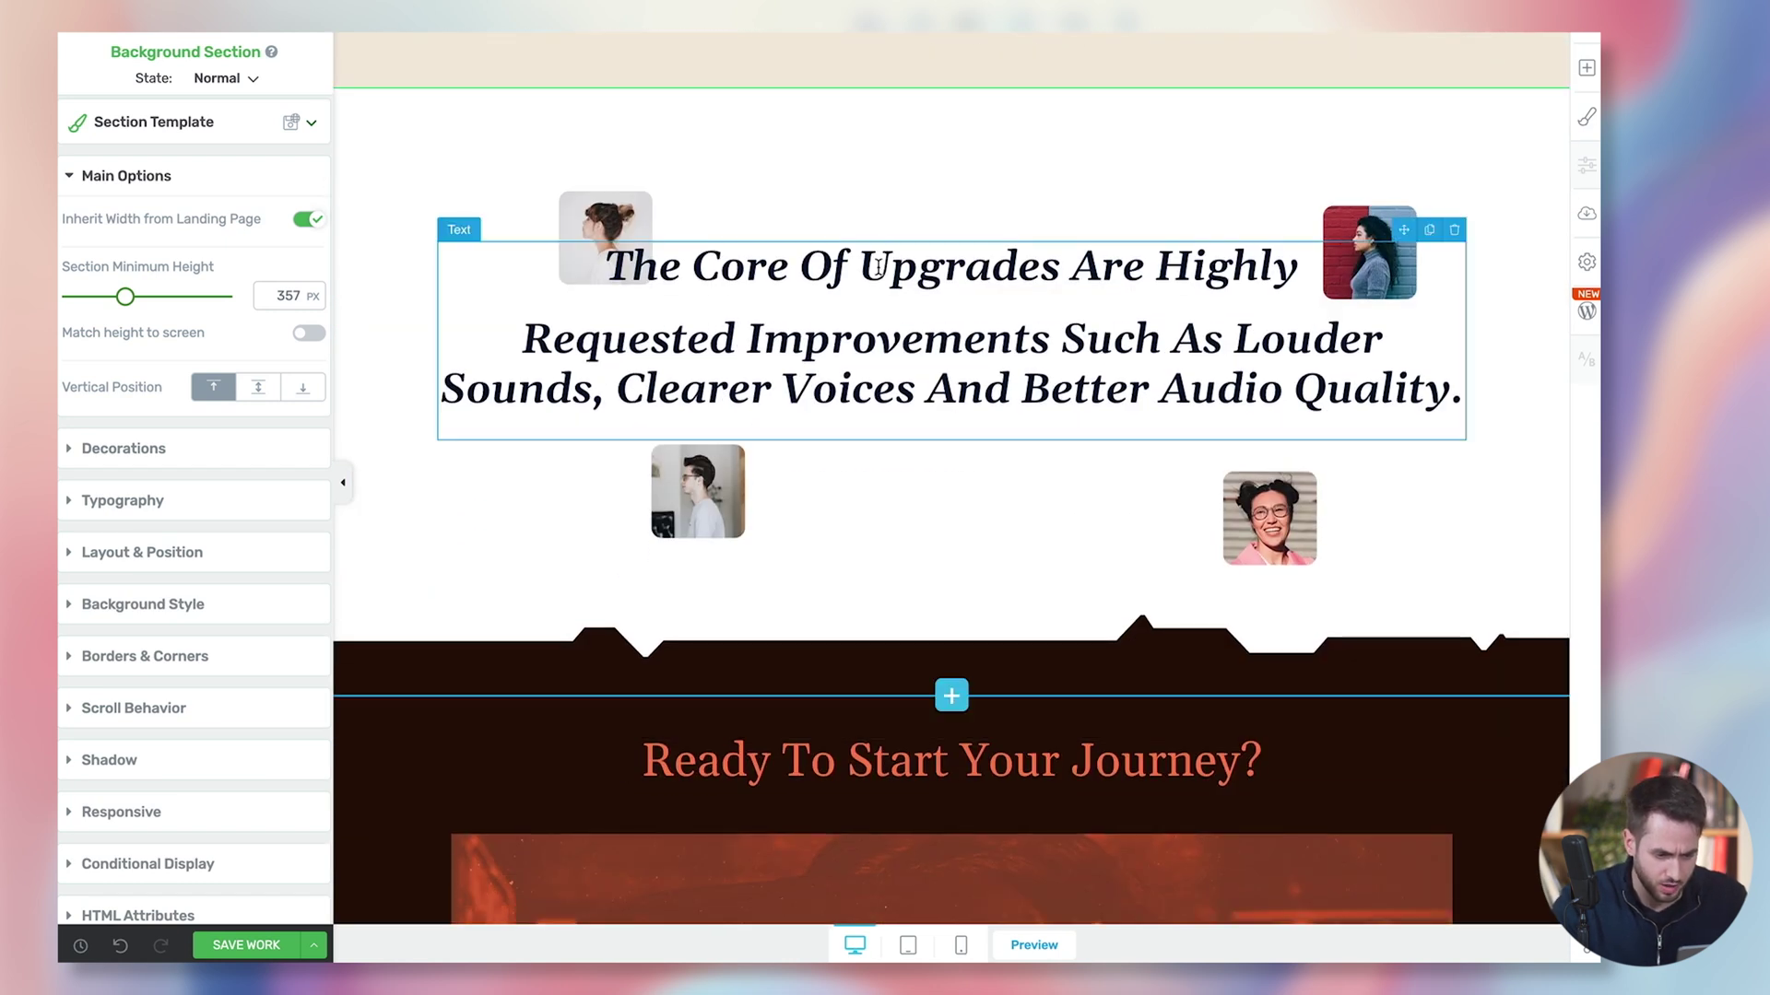
{"action": "triple_click", "coordinate": [849, 354]}
{"action": "triple_click", "coordinate": [802, 310]}
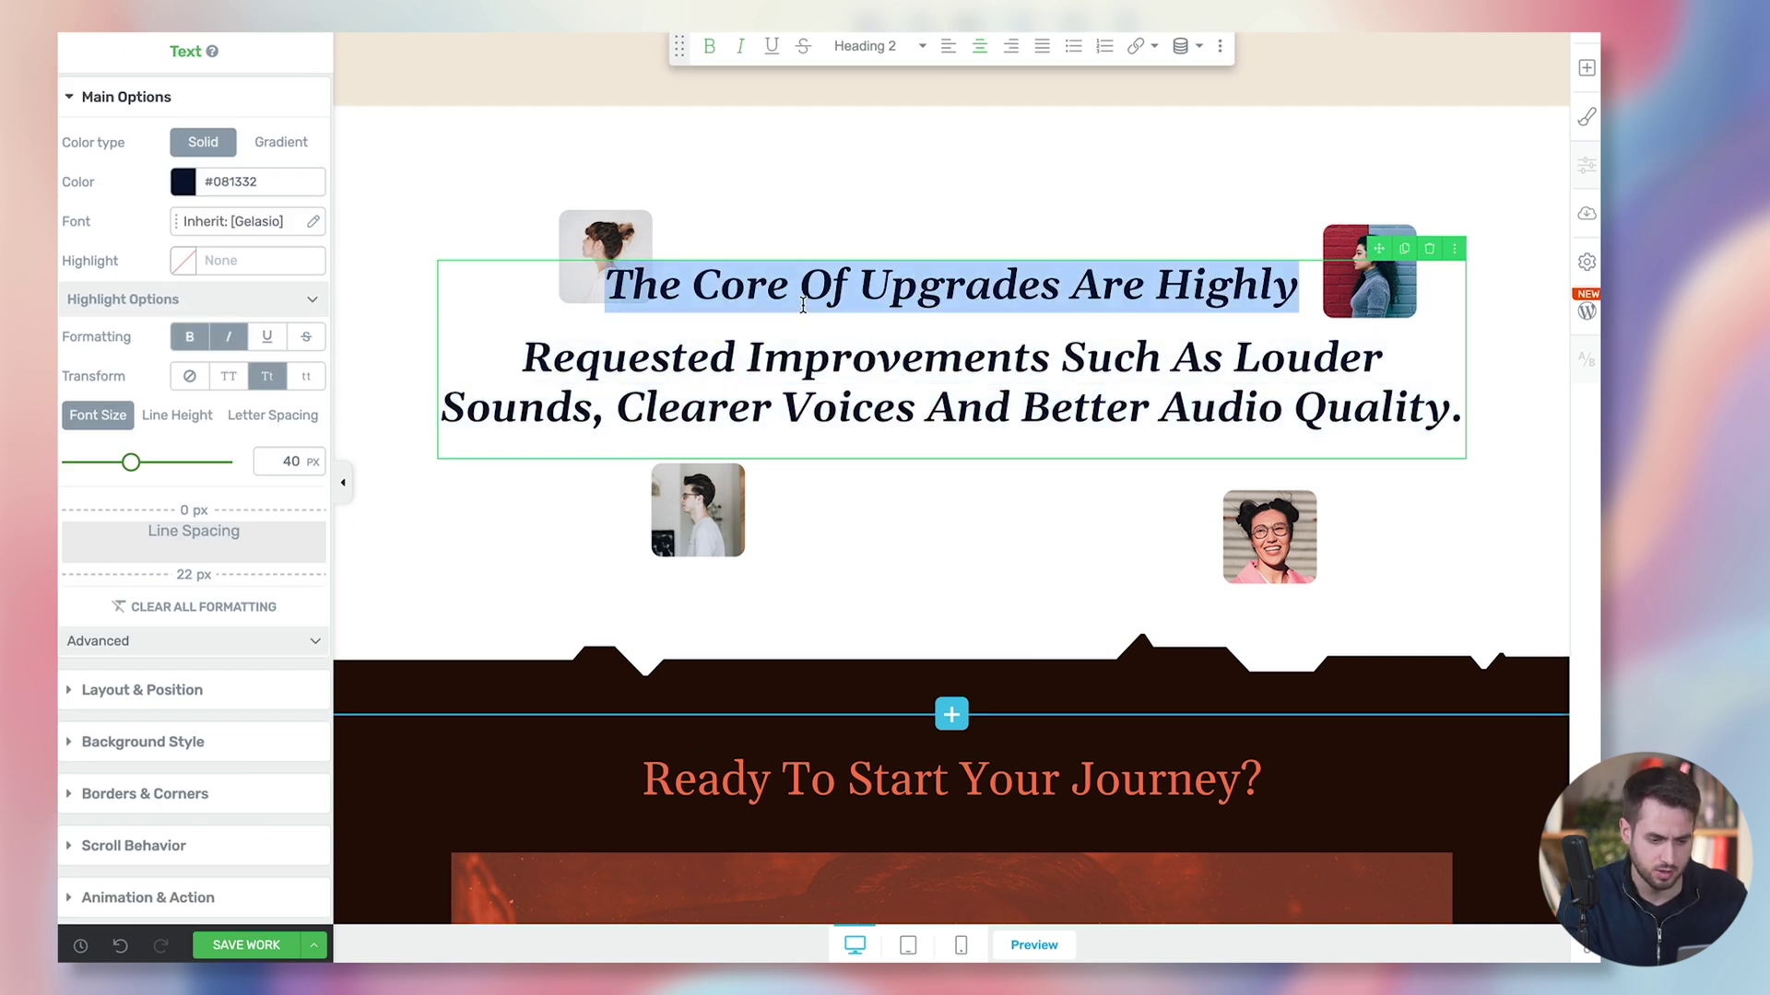
{"action": "key", "text": "ctrl+a"}
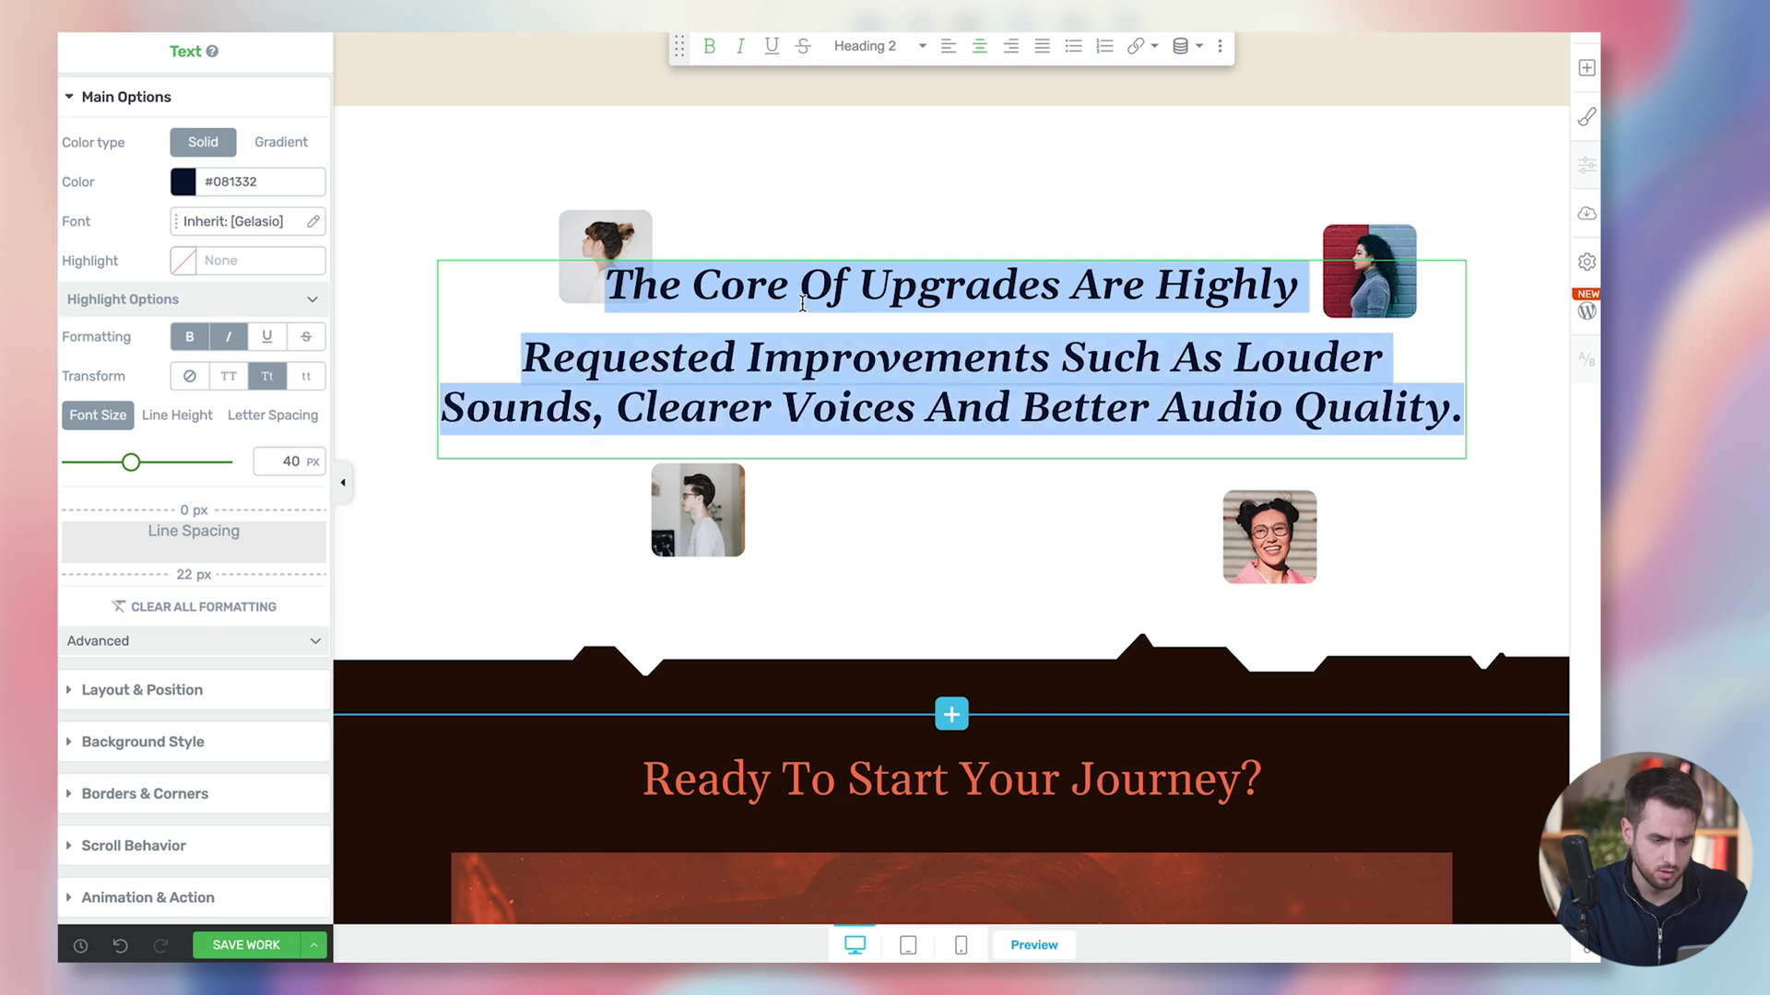
{"action": "type", "text": "Peop"}
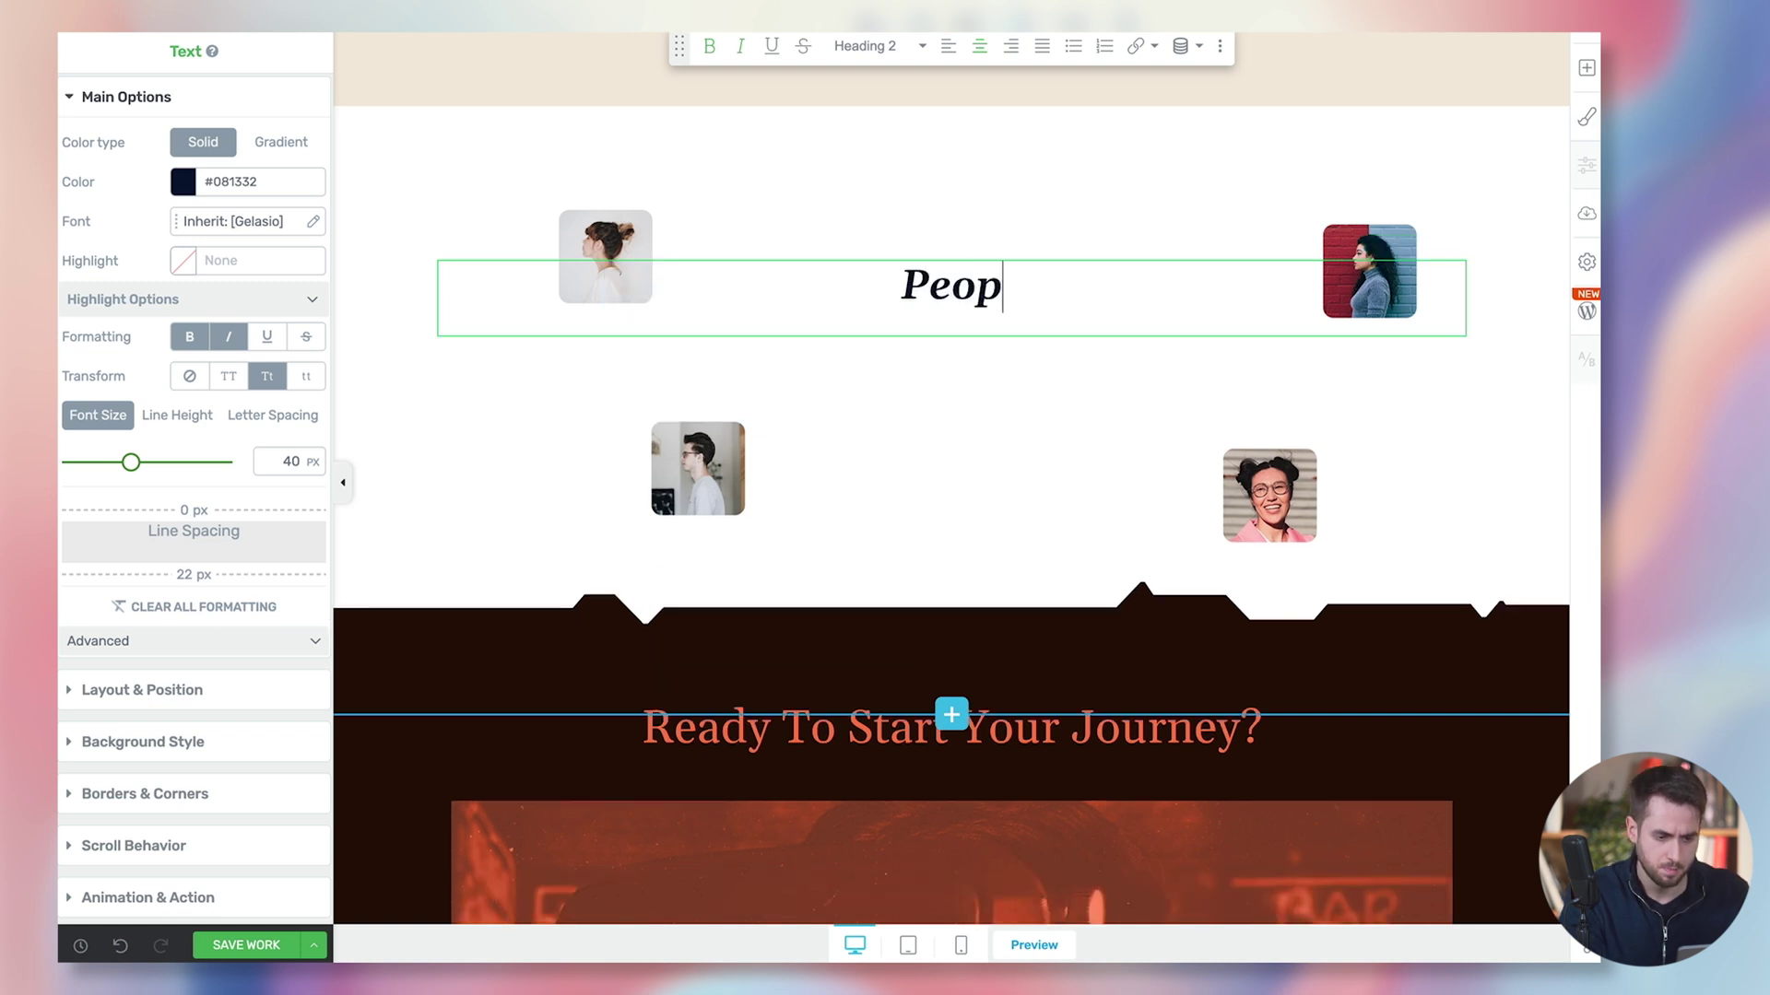
{"action": "type", "text": "le Love Our Smartphone Not Just Because It's Cheap, But Because It Pushes People To "}
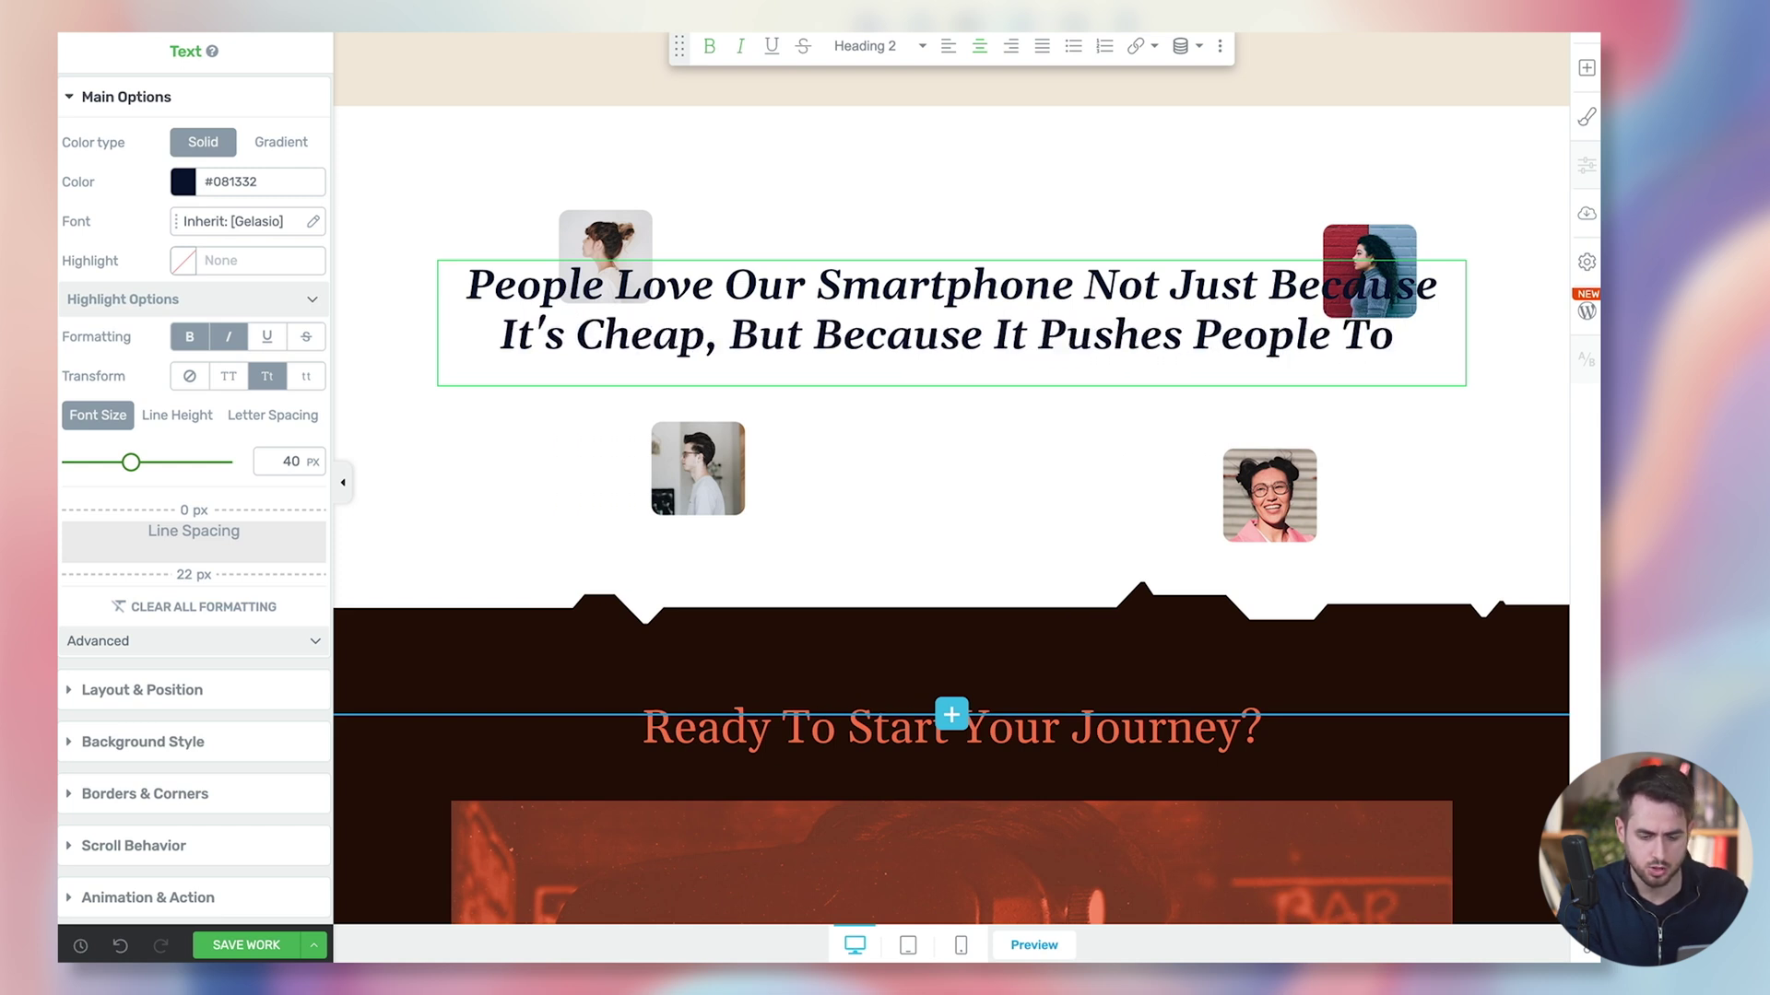
{"action": "type", "text": "Spend Time "}
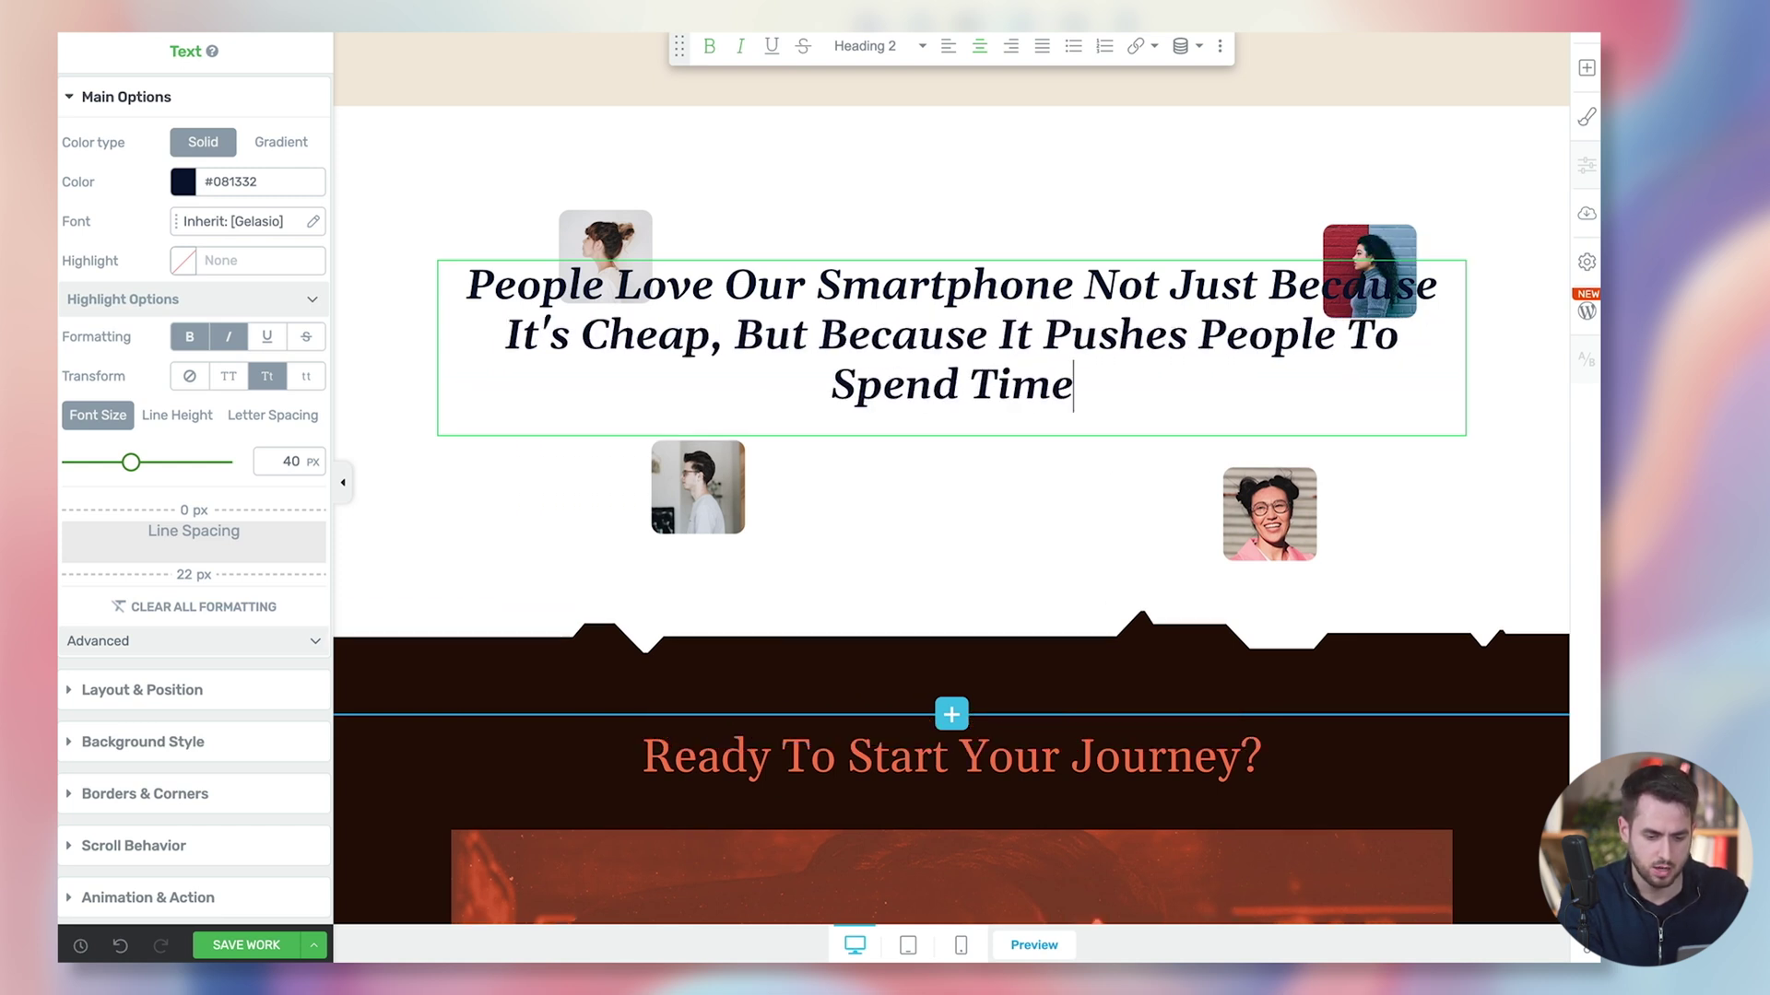
{"action": "type", "text": "Doing Other Thing"}
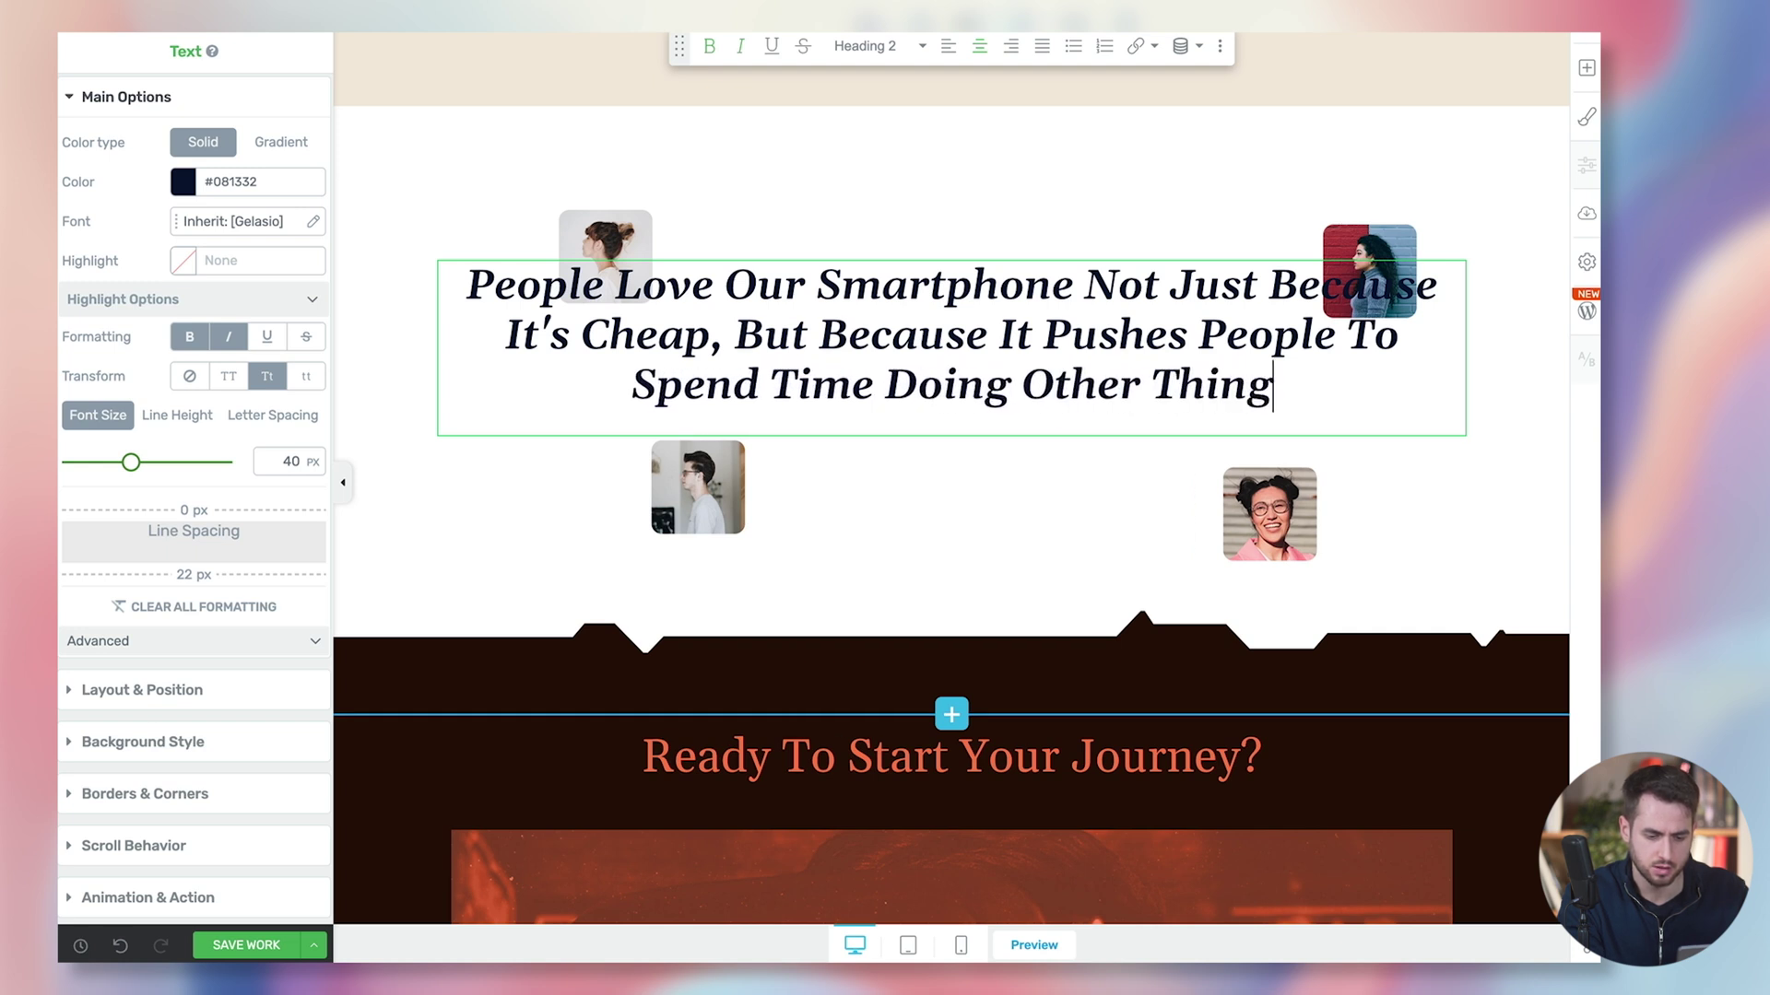
{"action": "type", "text": "s Other Than Look At Th"}
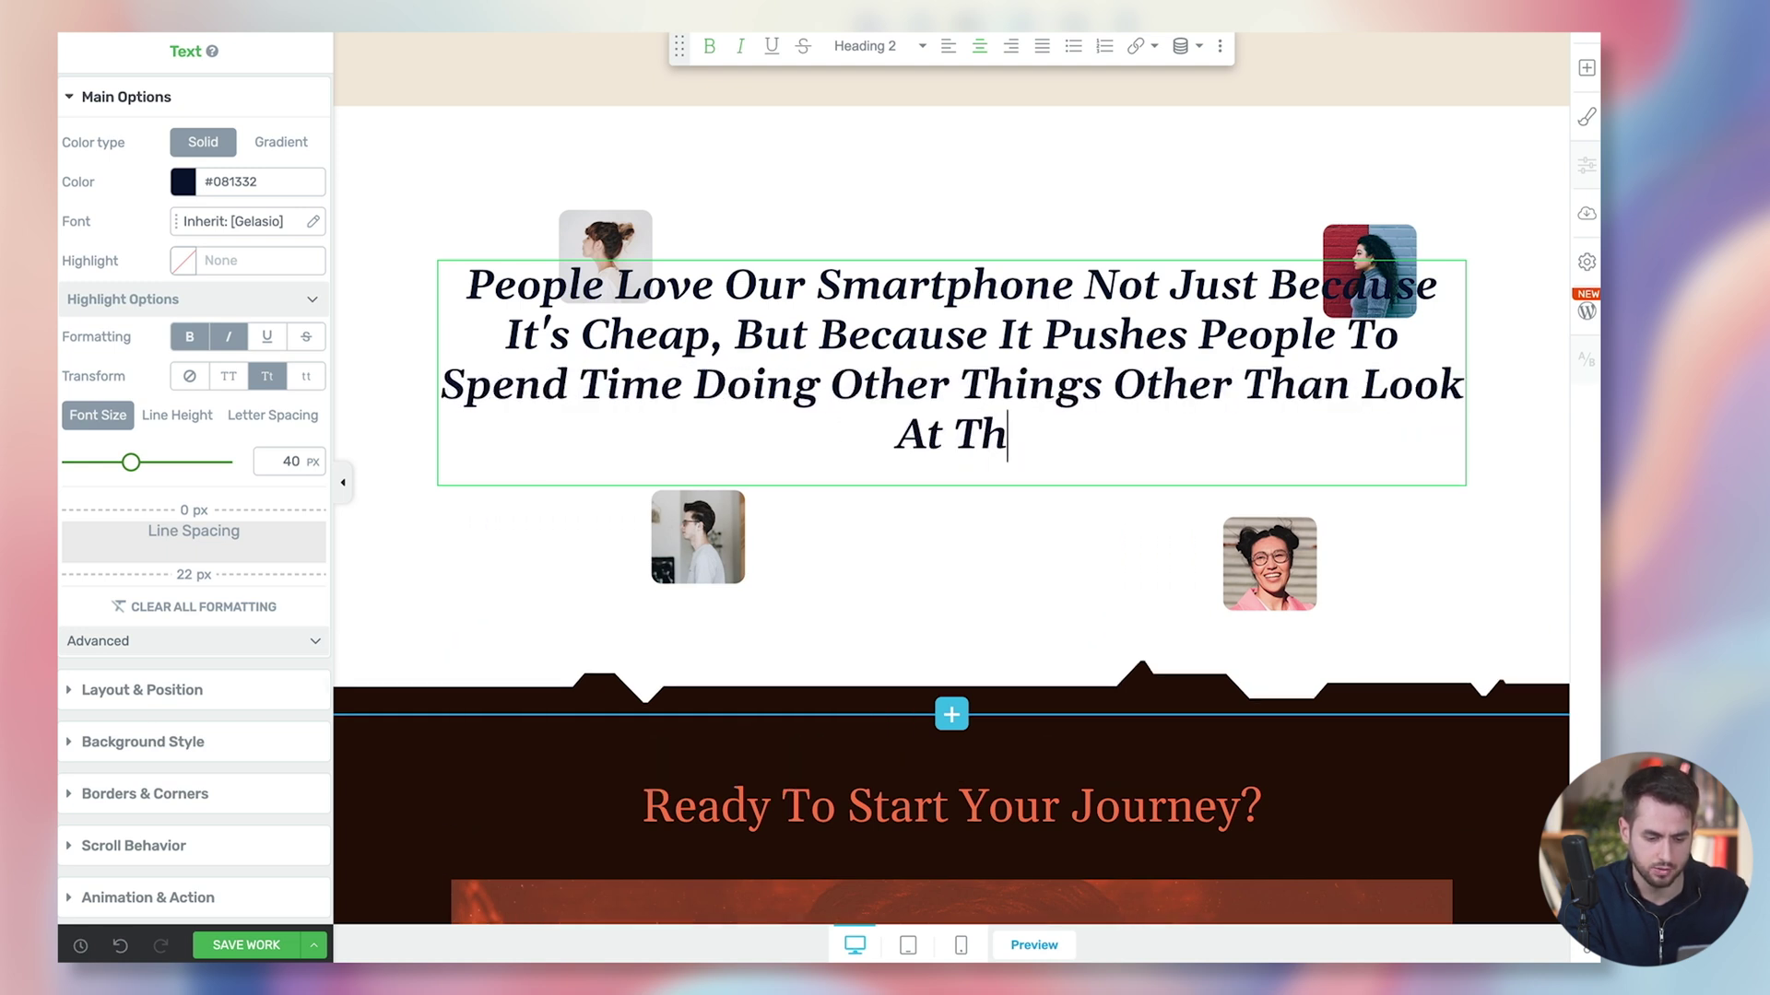
{"action": "type", "text": "eir Screens."}
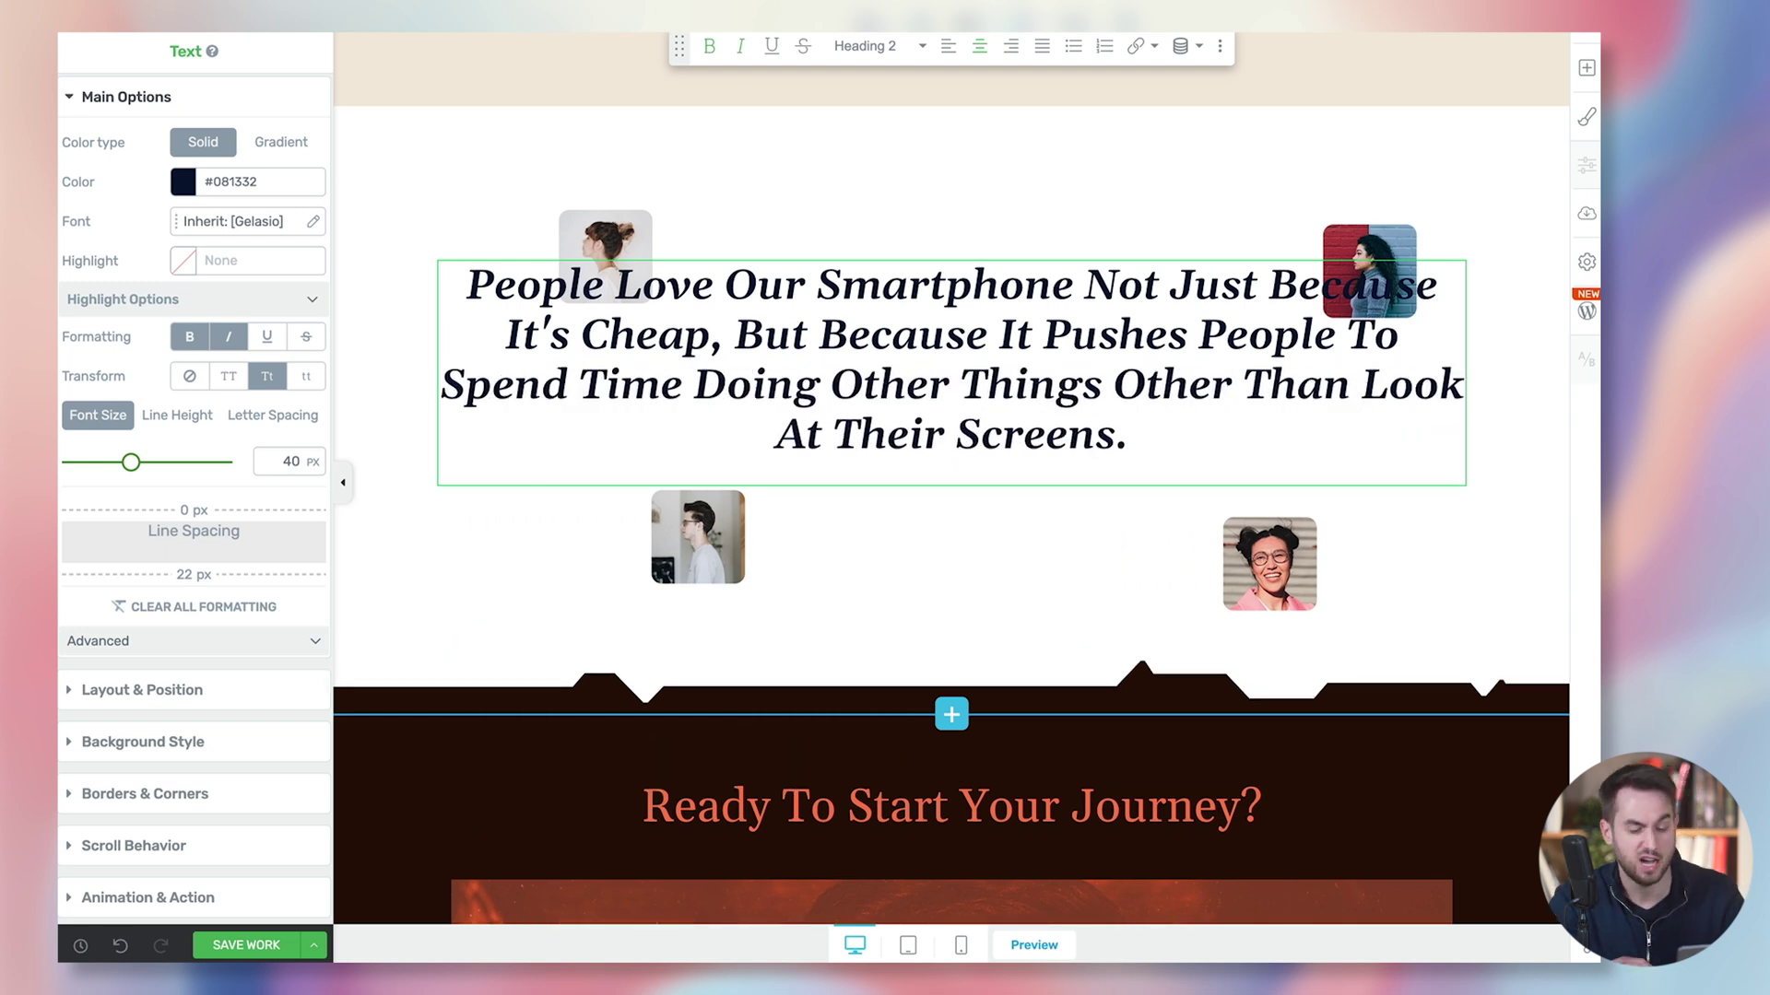
Step: Stop the unsaved-work reminder for this page and select the Ready To Start Your Journey video
{"action": "scroll", "coordinate": [802, 148], "scroll_direction": "down", "scroll_amount": 2}
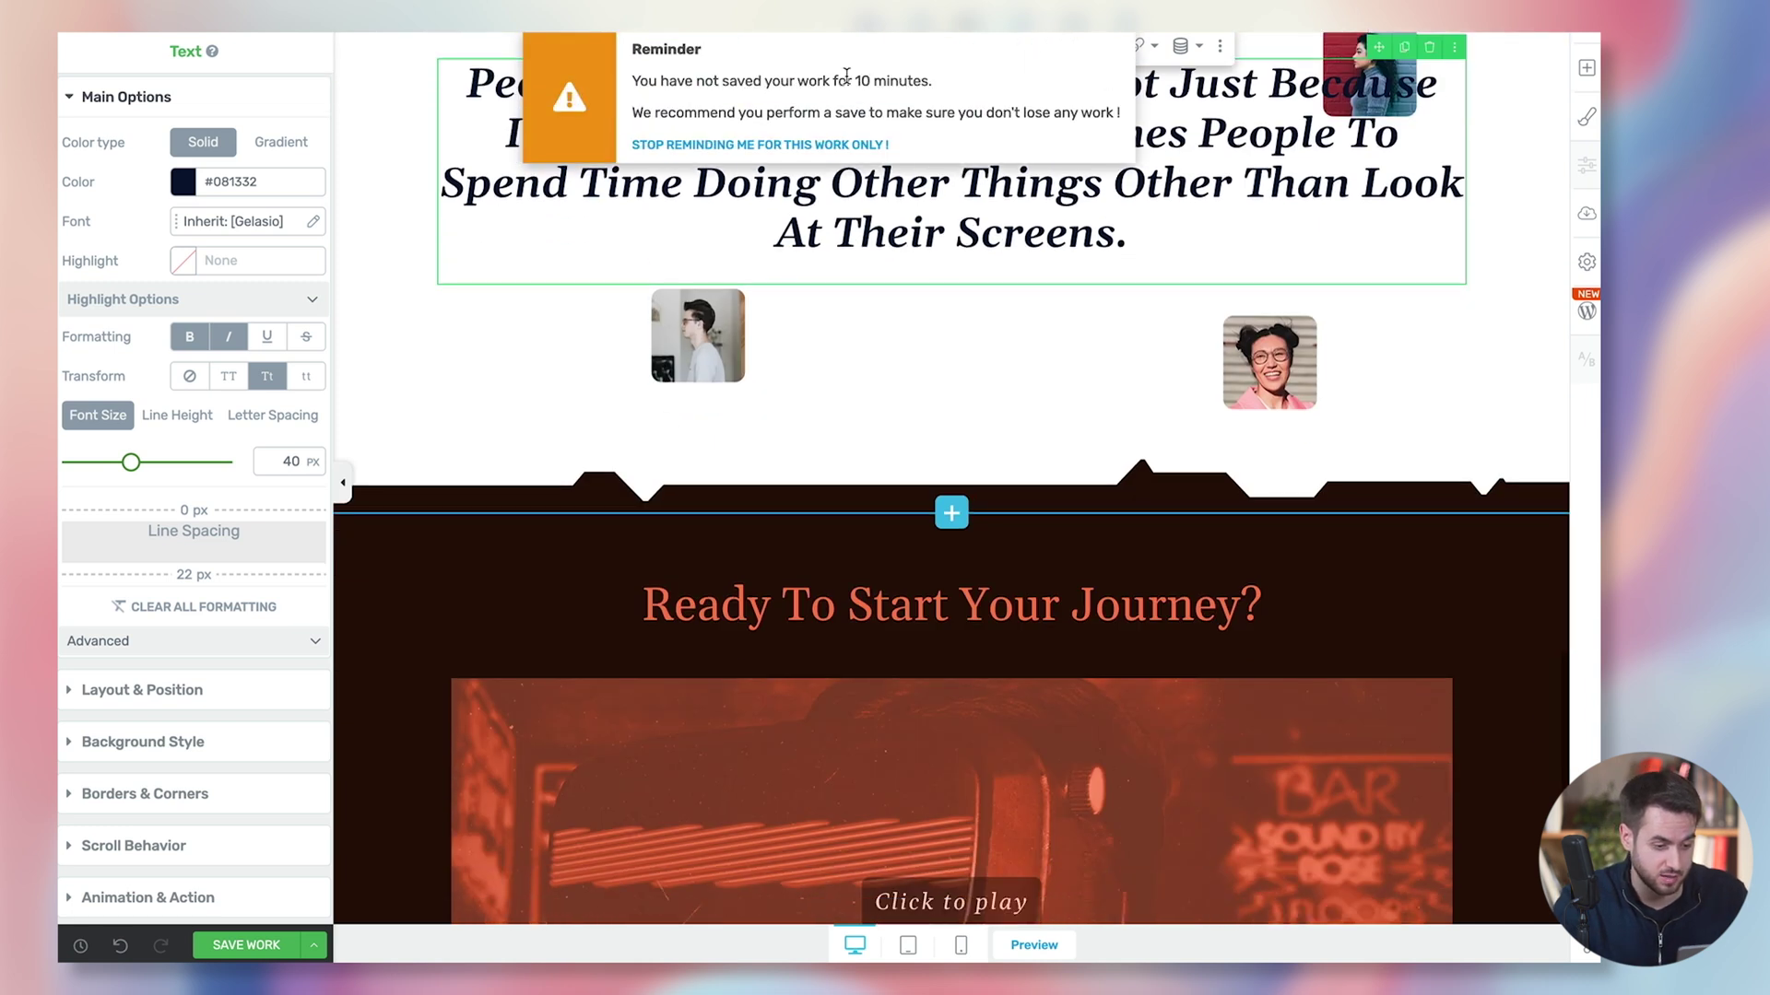
{"action": "left_click", "coordinate": [802, 148]}
{"action": "scroll", "coordinate": [793, 323], "scroll_direction": "down", "scroll_amount": 4}
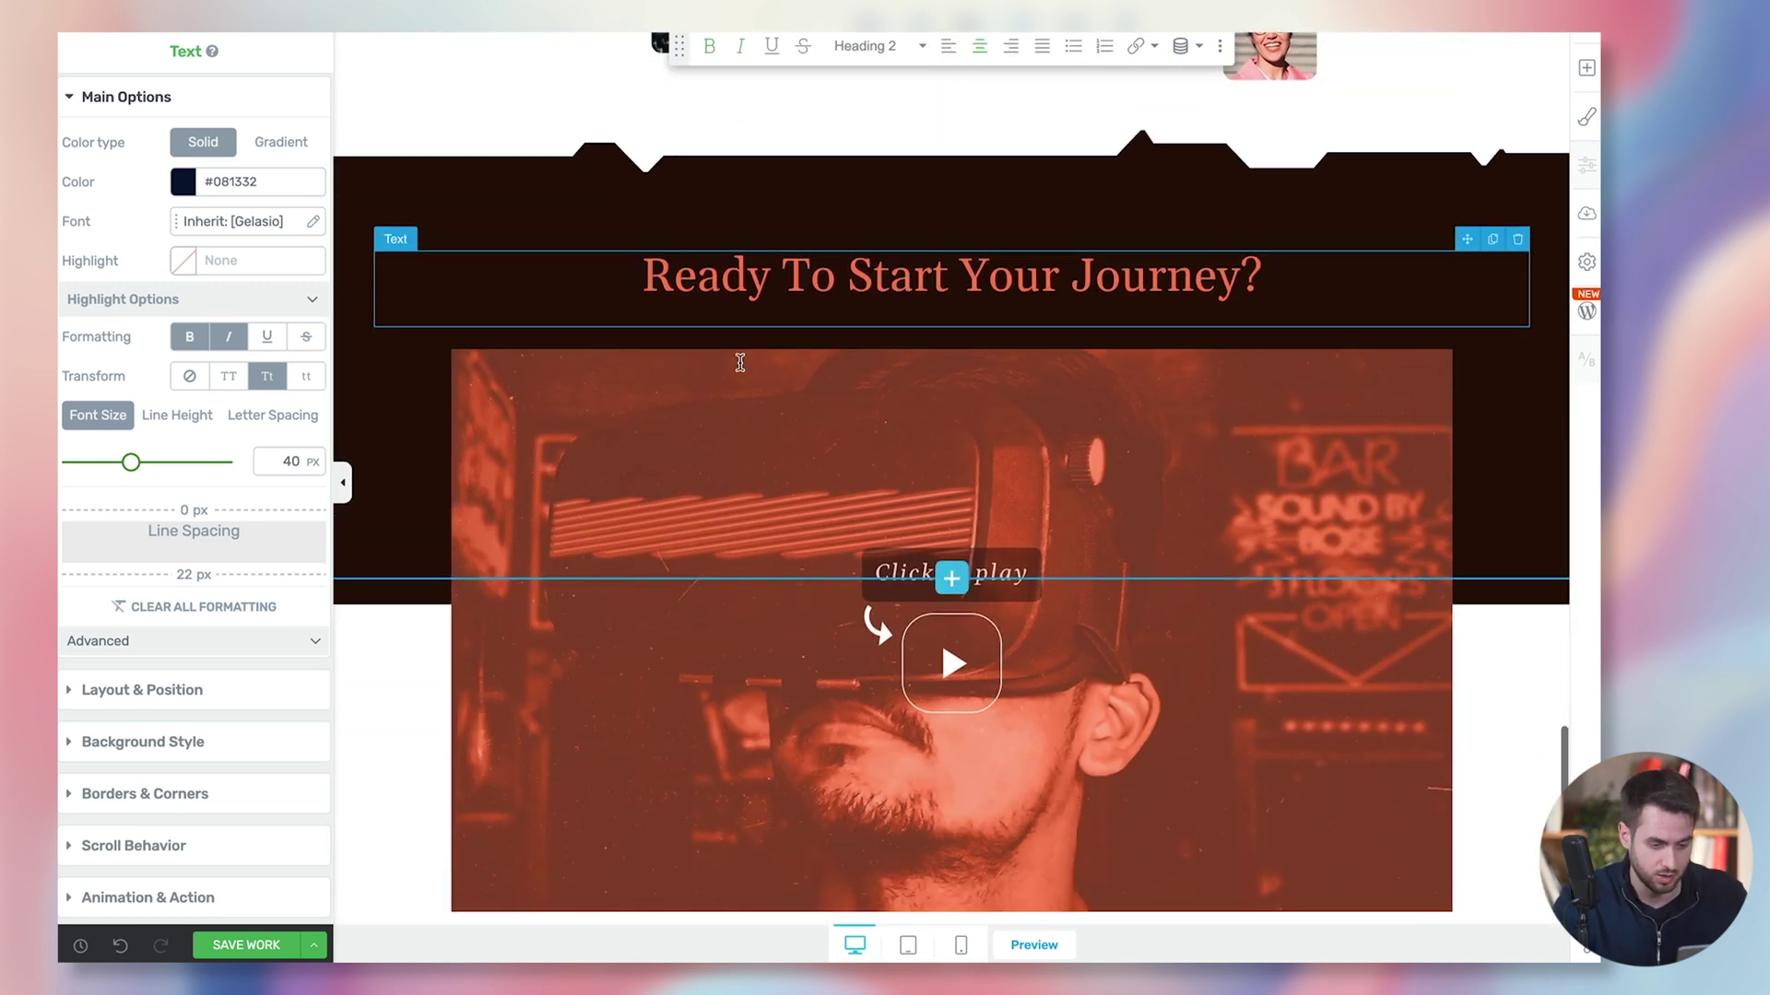
{"action": "left_click", "coordinate": [892, 788]}
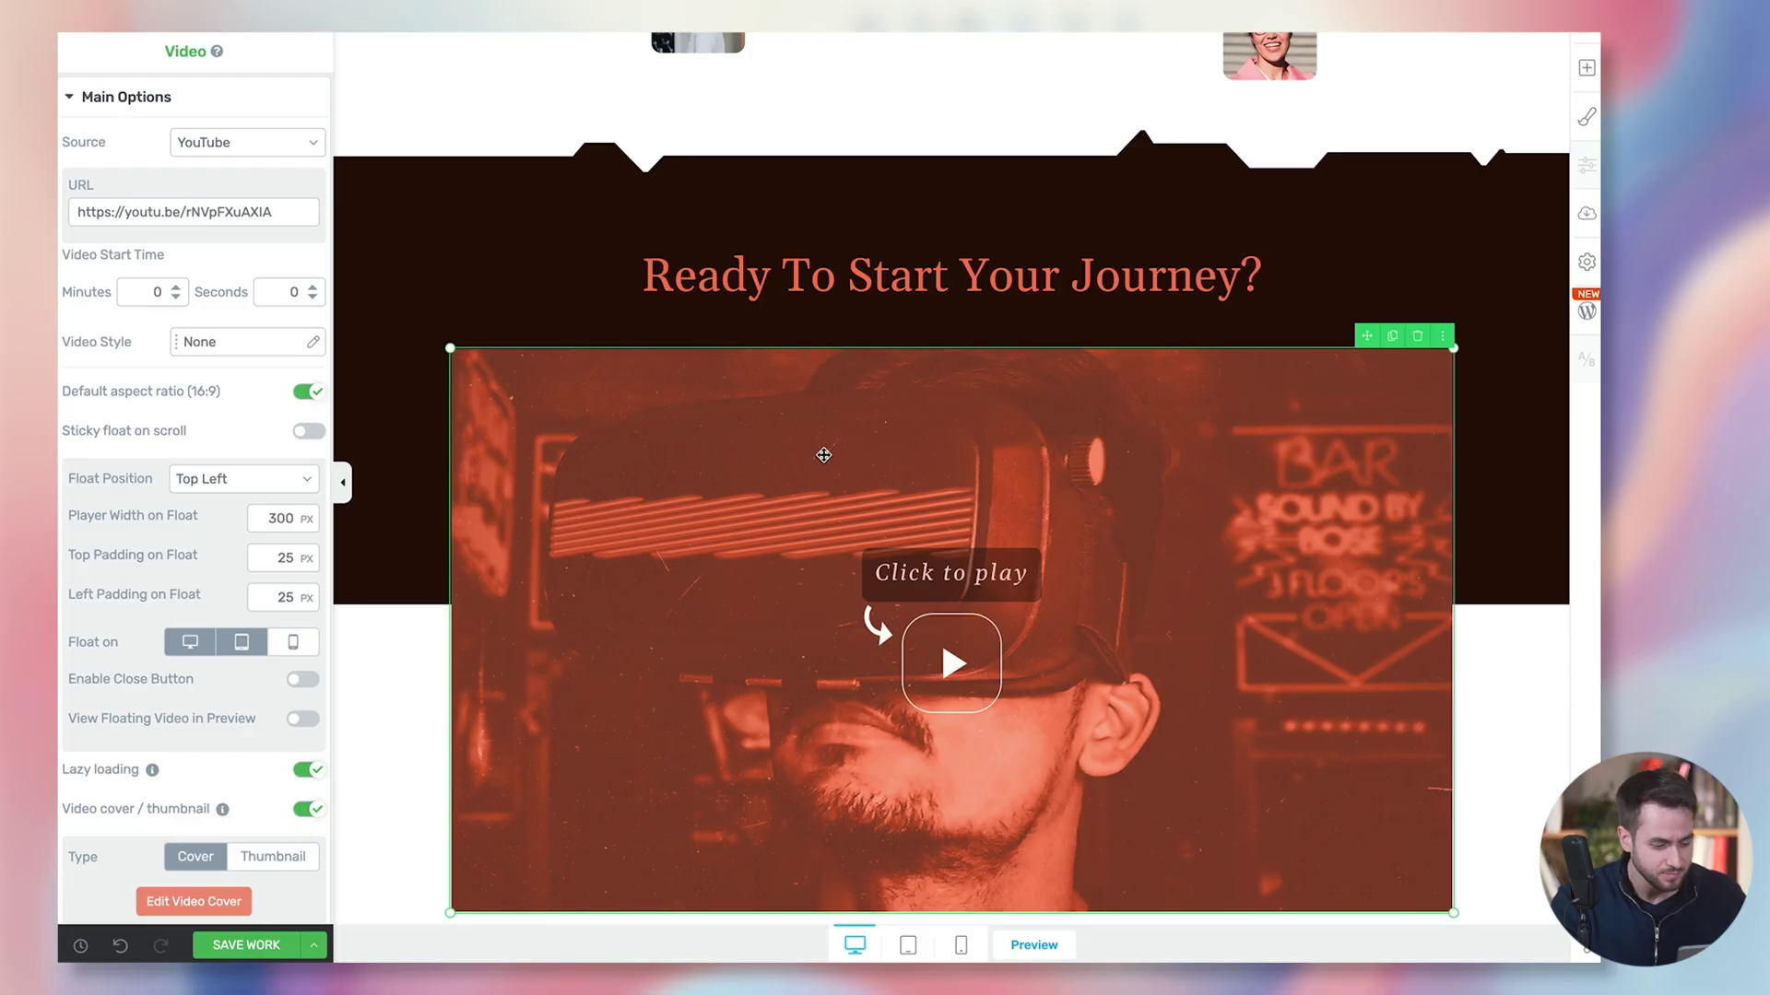
Step: Save the landing page progress with Ctrl+S
{"action": "scroll", "coordinate": [822, 456], "scroll_direction": "up", "scroll_amount": 10}
{"action": "scroll", "coordinate": [824, 456], "scroll_direction": "down", "scroll_amount": 15}
{"action": "scroll", "coordinate": [801, 453], "scroll_direction": "up", "scroll_amount": 5}
{"action": "scroll", "coordinate": [801, 501], "scroll_direction": "down", "scroll_amount": 15}
{"action": "key", "text": "ctrl+s"}
{"action": "scroll", "coordinate": [1135, 266], "scroll_direction": "down", "scroll_amount": 5}
{"action": "scroll", "coordinate": [1135, 265], "scroll_direction": "up", "scroll_amount": 10}
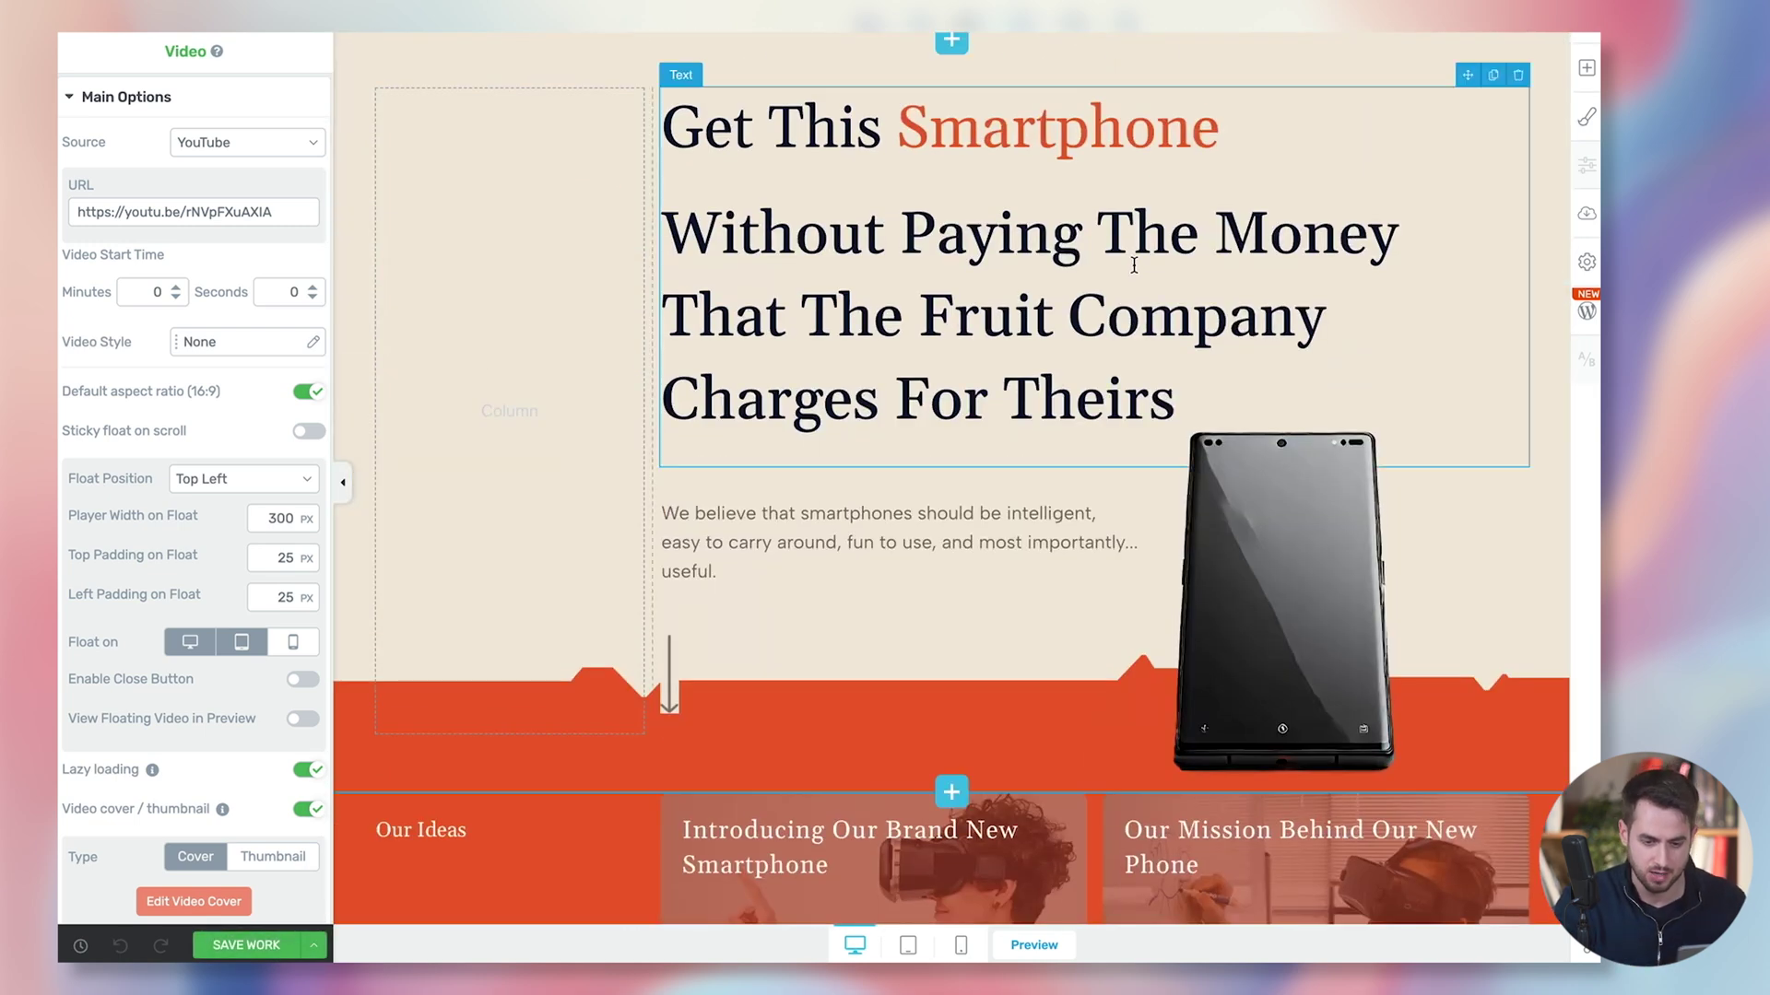
{"action": "scroll", "coordinate": [1135, 265], "scroll_direction": "down", "scroll_amount": 15}
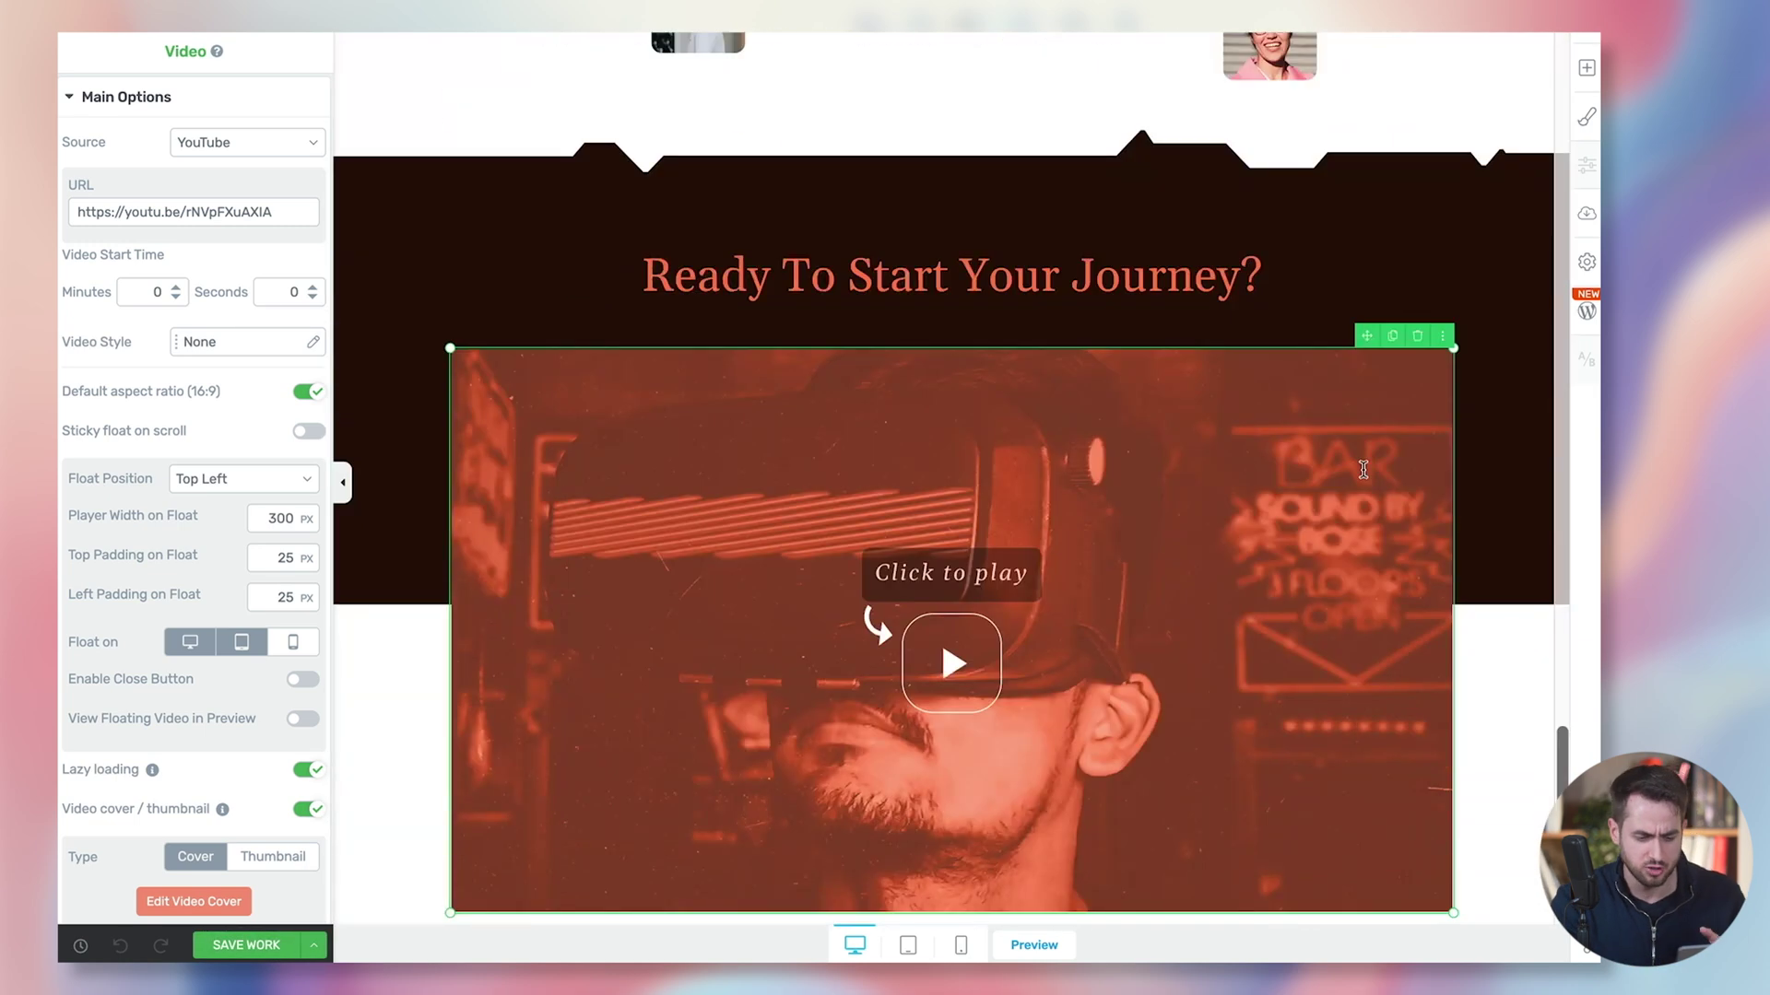
Step: Open the elements list and the empty content blocks library, closing both without adding anything
{"action": "key", "text": "e"}
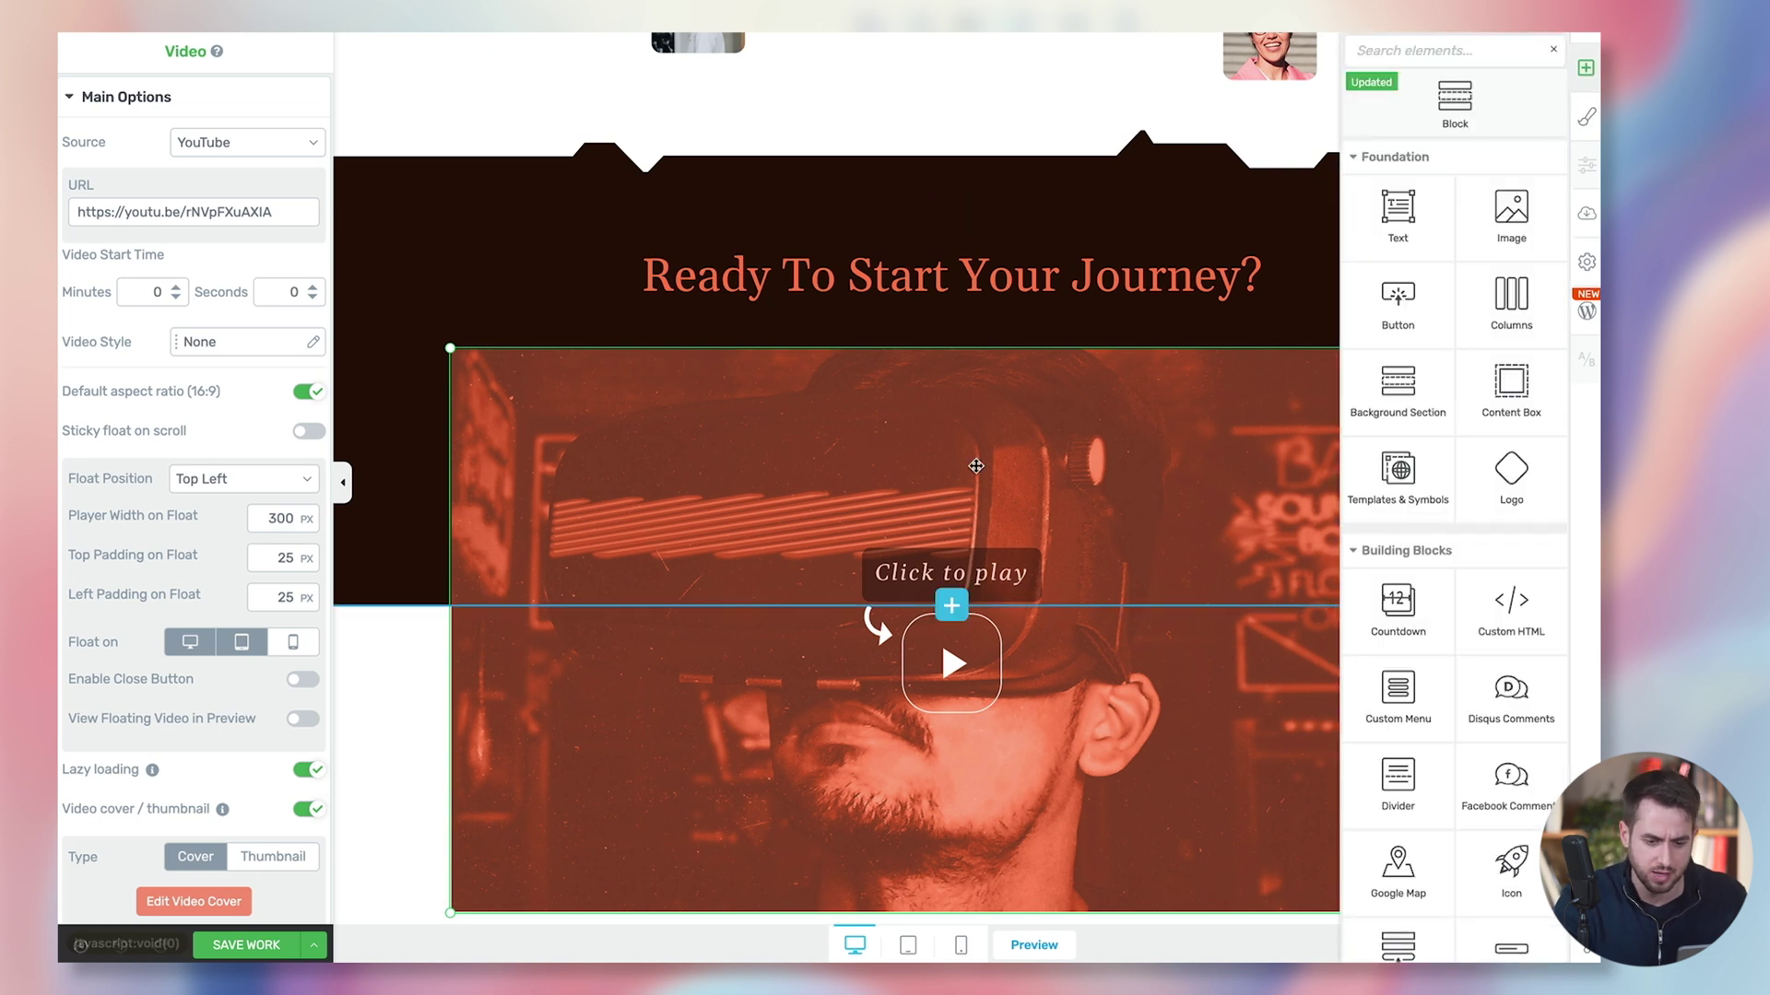
{"action": "key", "text": "Escape"}
{"action": "key", "text": "Escape"}
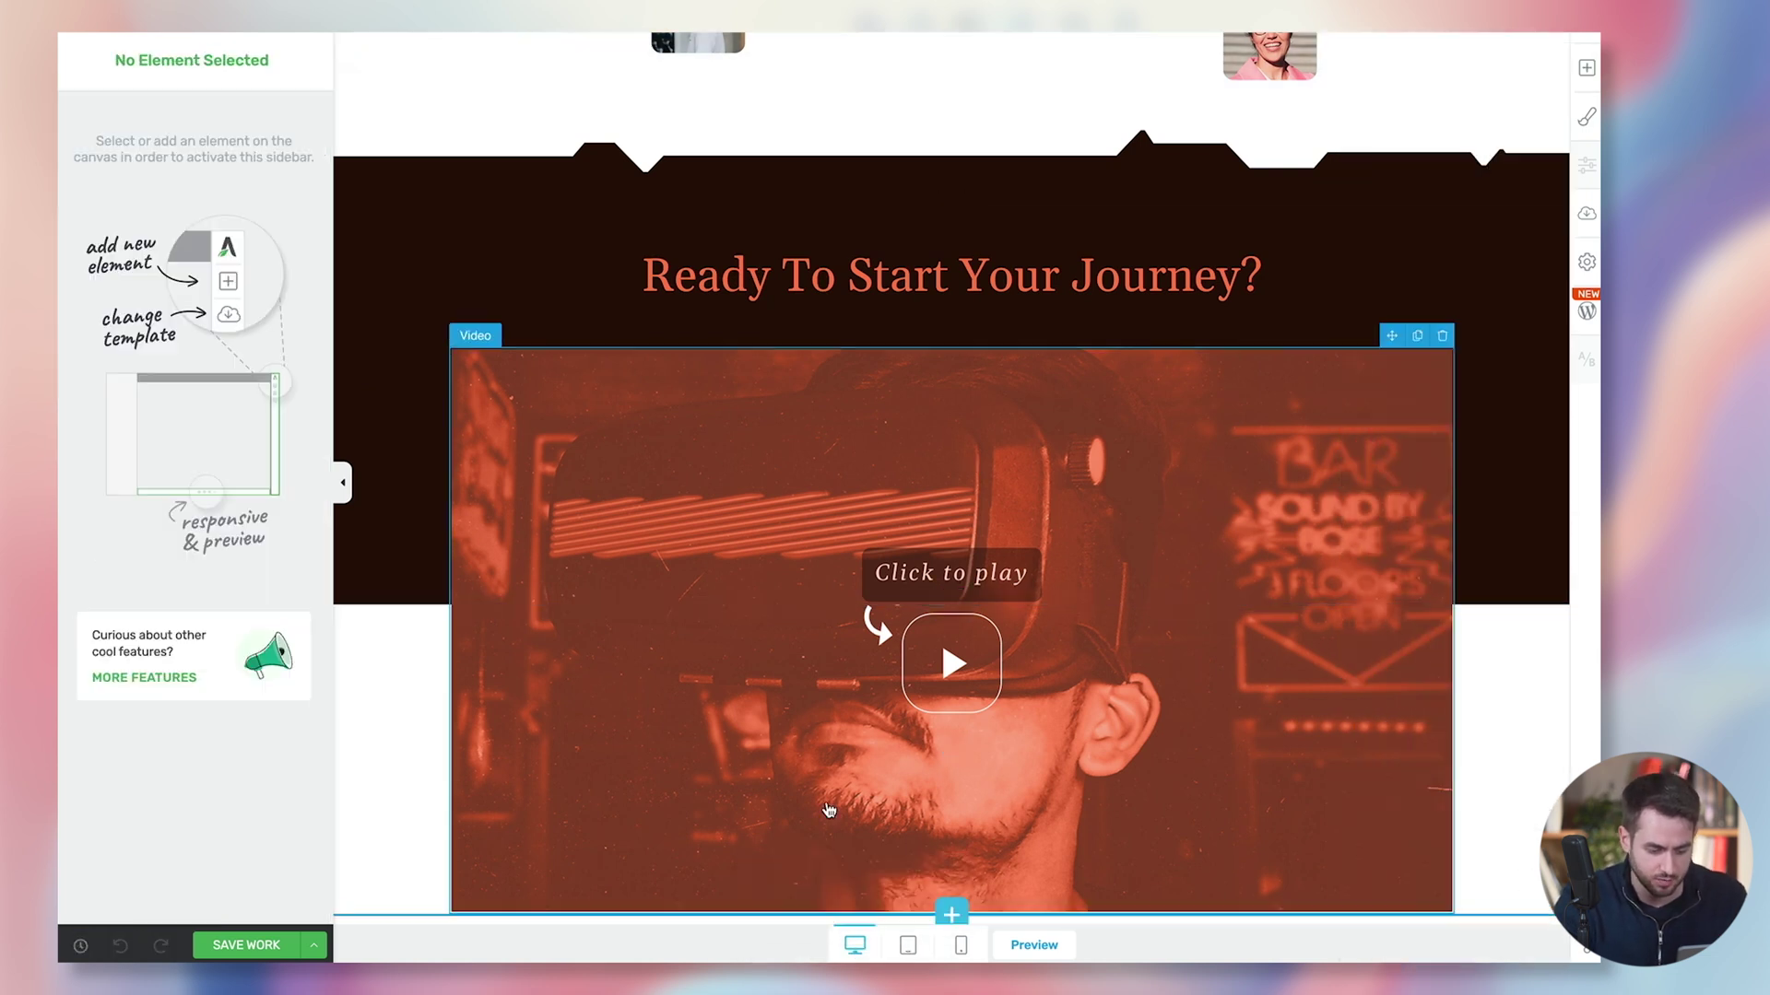
{"action": "left_click", "coordinate": [872, 715]}
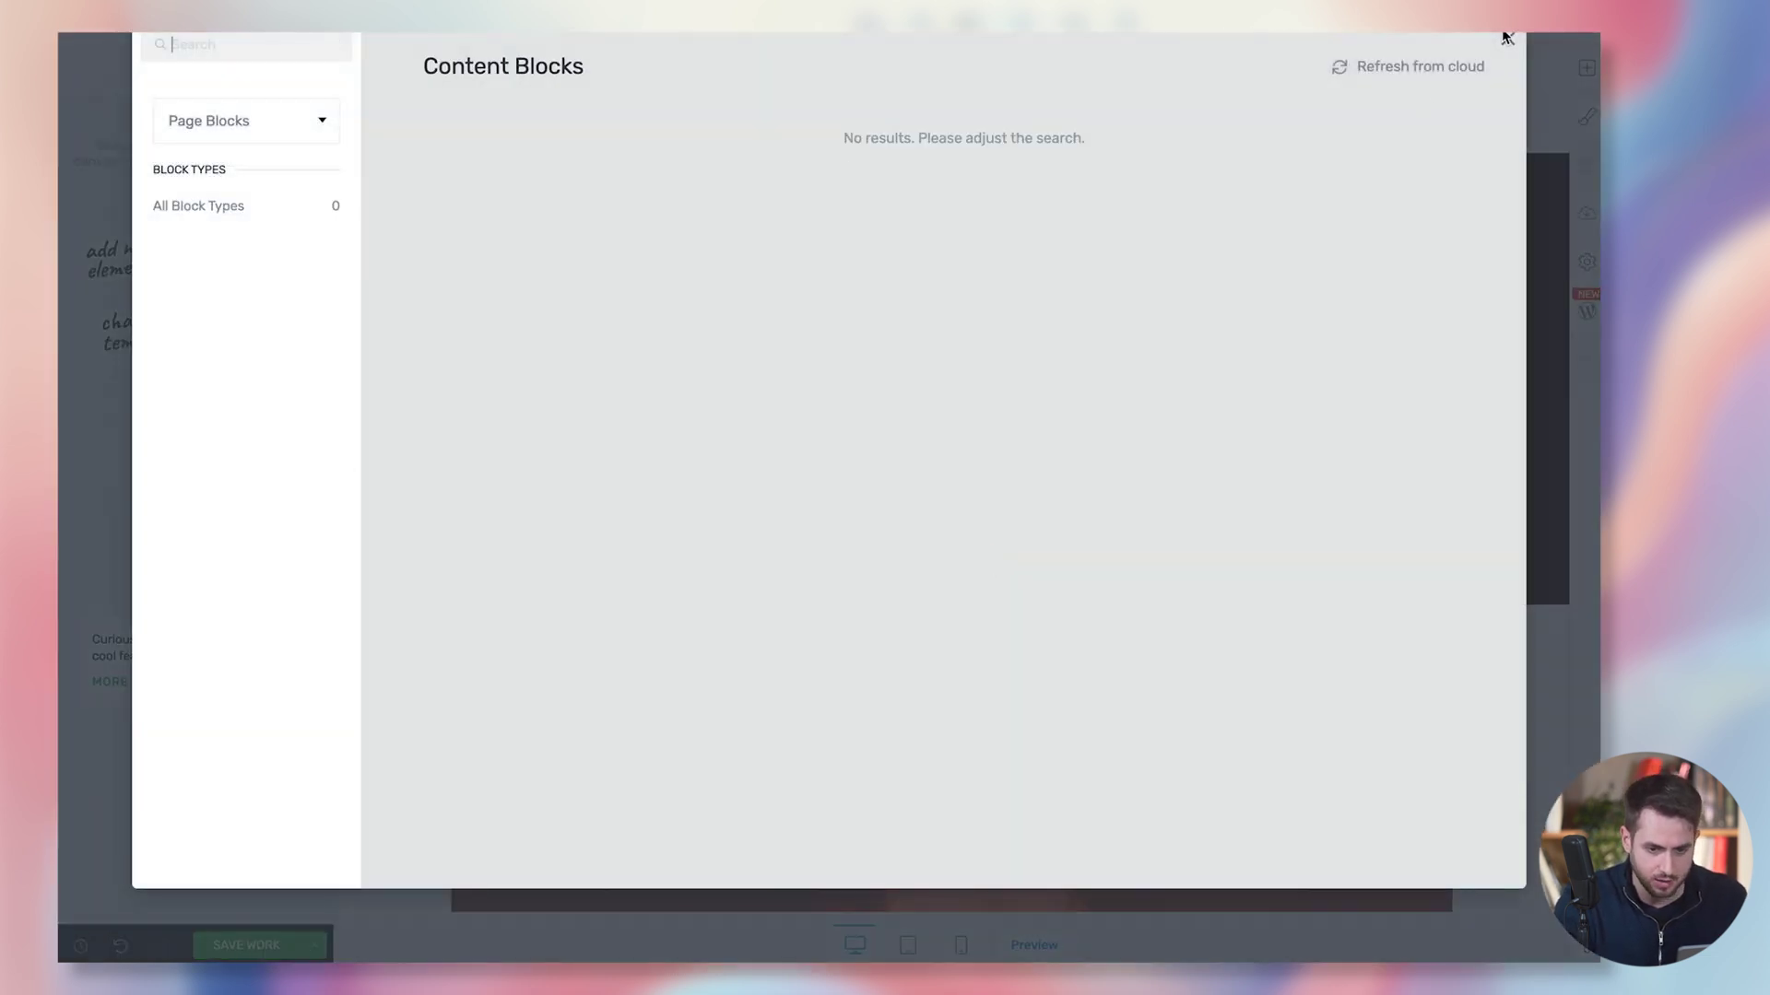
{"action": "left_click", "coordinate": [1506, 39]}
{"action": "scroll", "coordinate": [1025, 446], "scroll_direction": "up", "scroll_amount": 10}
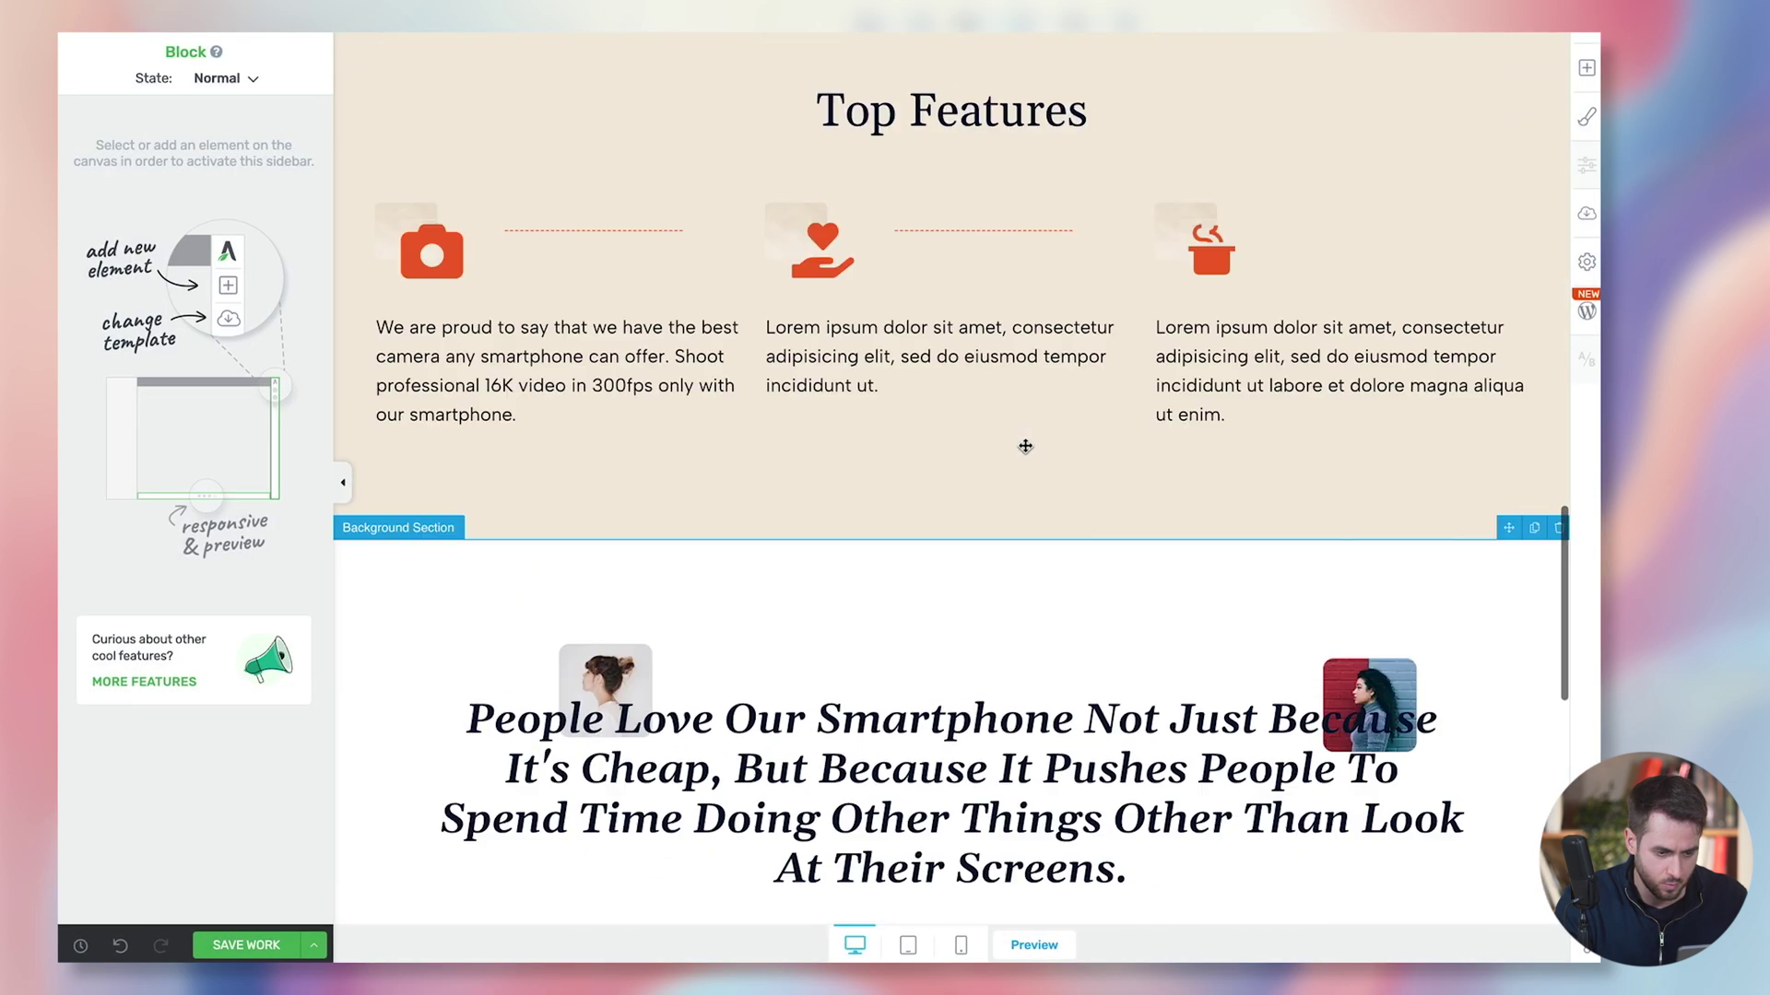
{"action": "scroll", "coordinate": [1025, 446], "scroll_direction": "up", "scroll_amount": 10}
{"action": "scroll", "coordinate": [1025, 446], "scroll_direction": "down", "scroll_amount": 15}
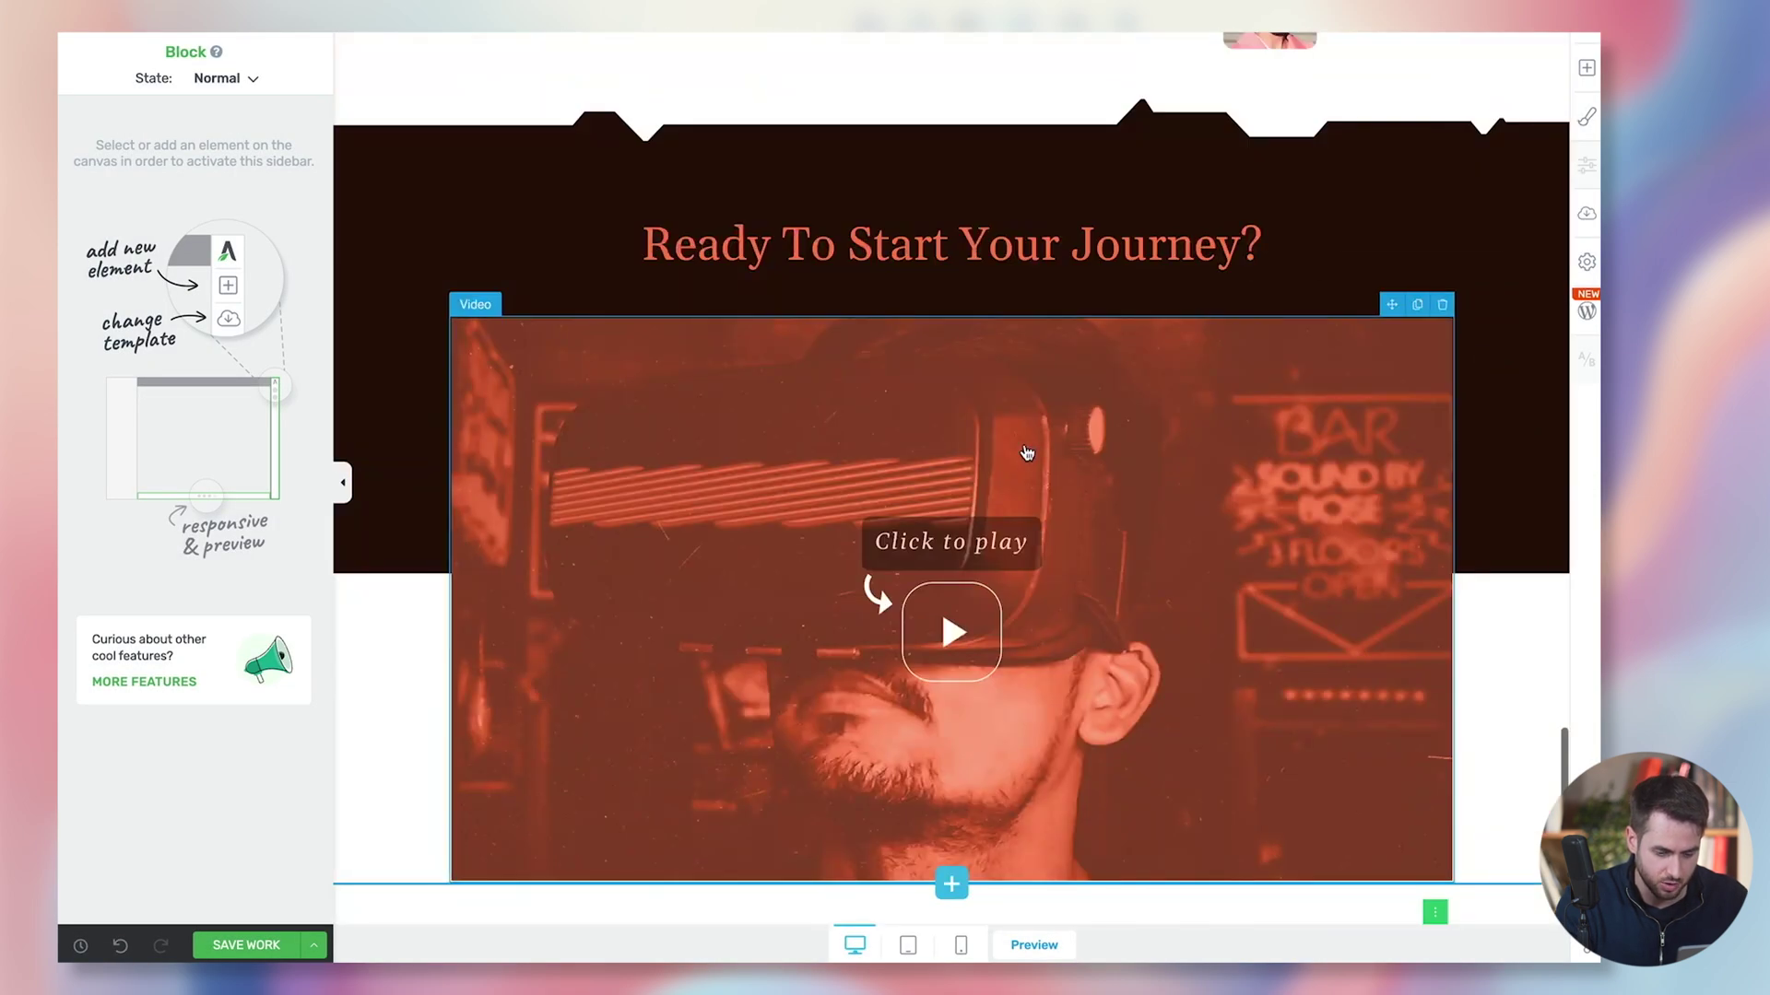
{"action": "scroll", "coordinate": [1292, 620], "scroll_direction": "up", "scroll_amount": 1}
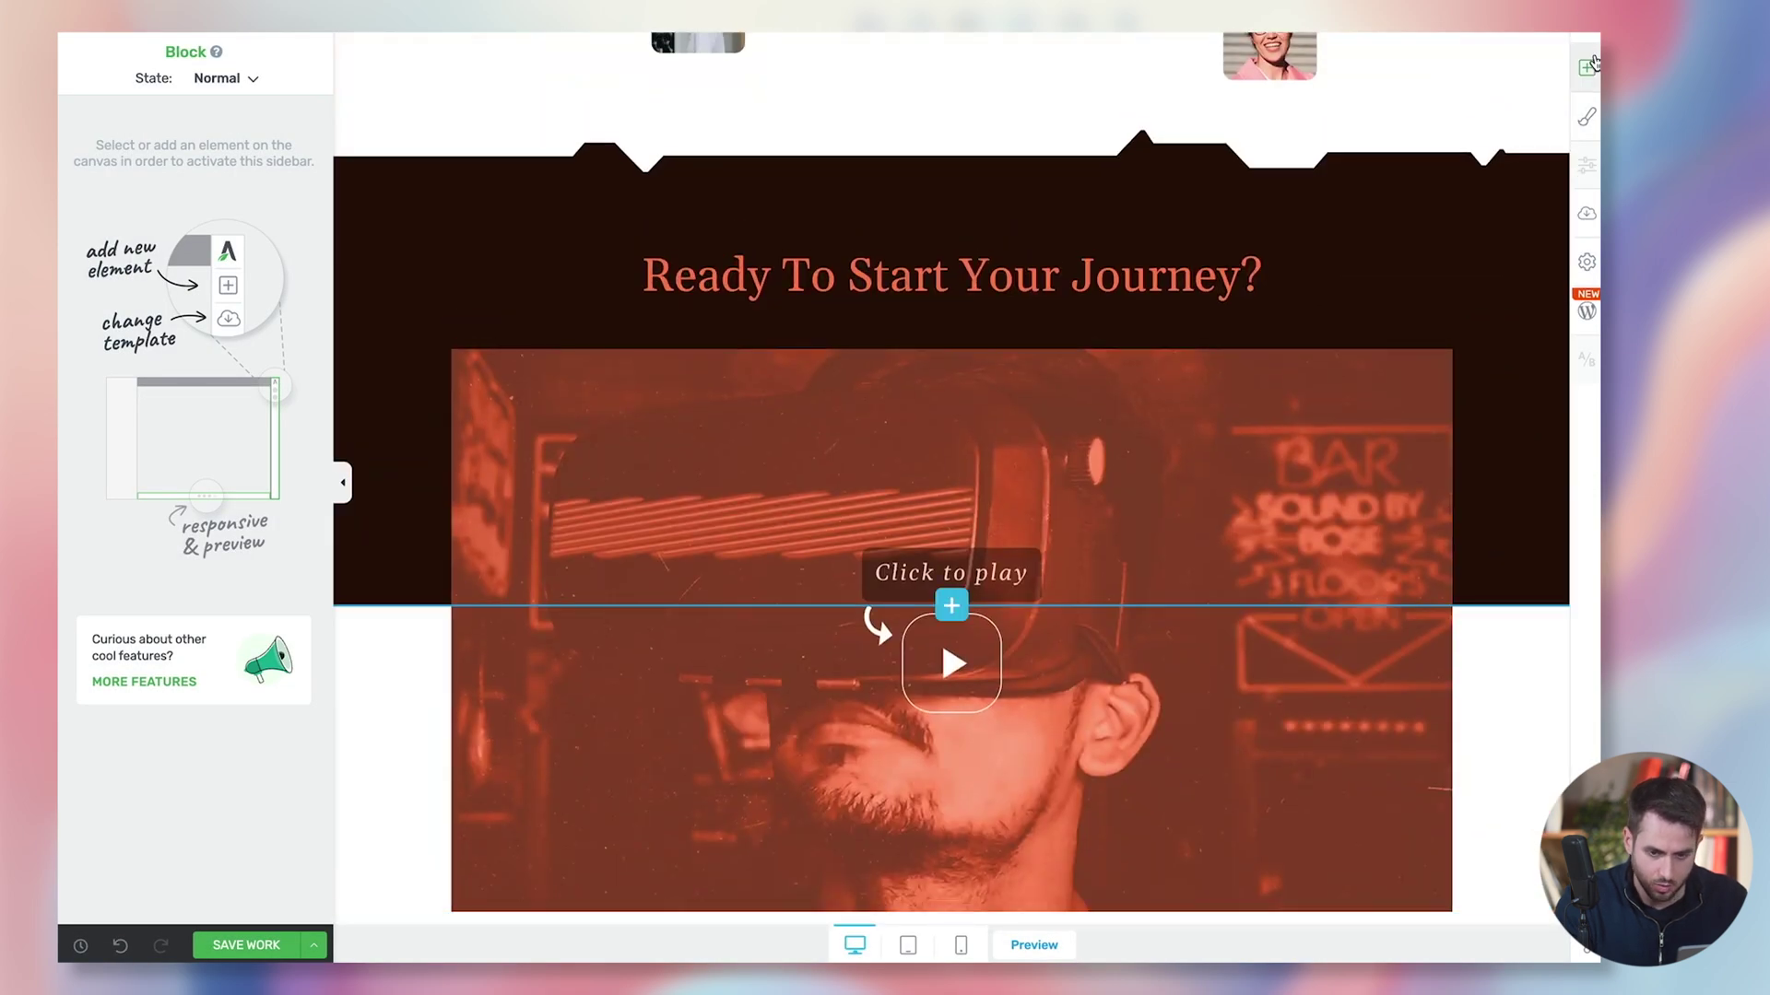
Step: Drop a Block below the video and insert the portrait-photo testimonial from all Testimonials blocks
{"action": "left_click", "coordinate": [1587, 74]}
{"action": "left_click_drag", "start_coordinate": [1395, 513], "coordinate": [983, 848]}
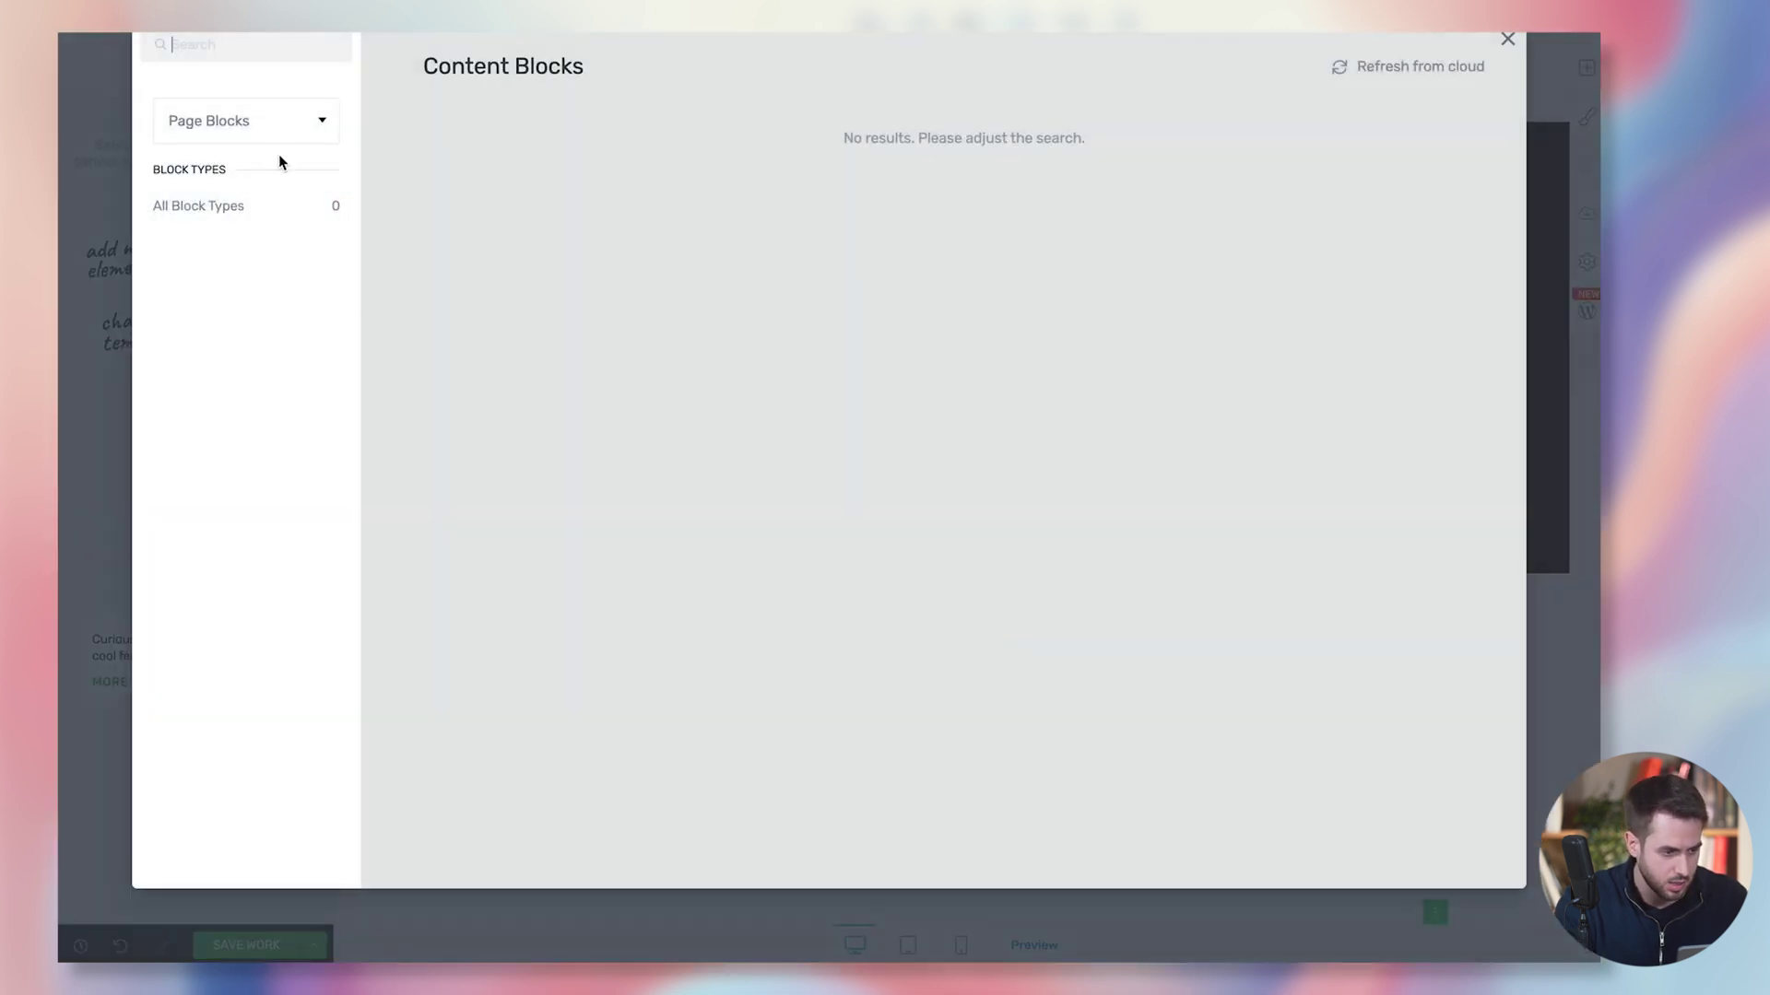
{"action": "left_click", "coordinate": [259, 128]}
{"action": "left_click", "coordinate": [235, 453]}
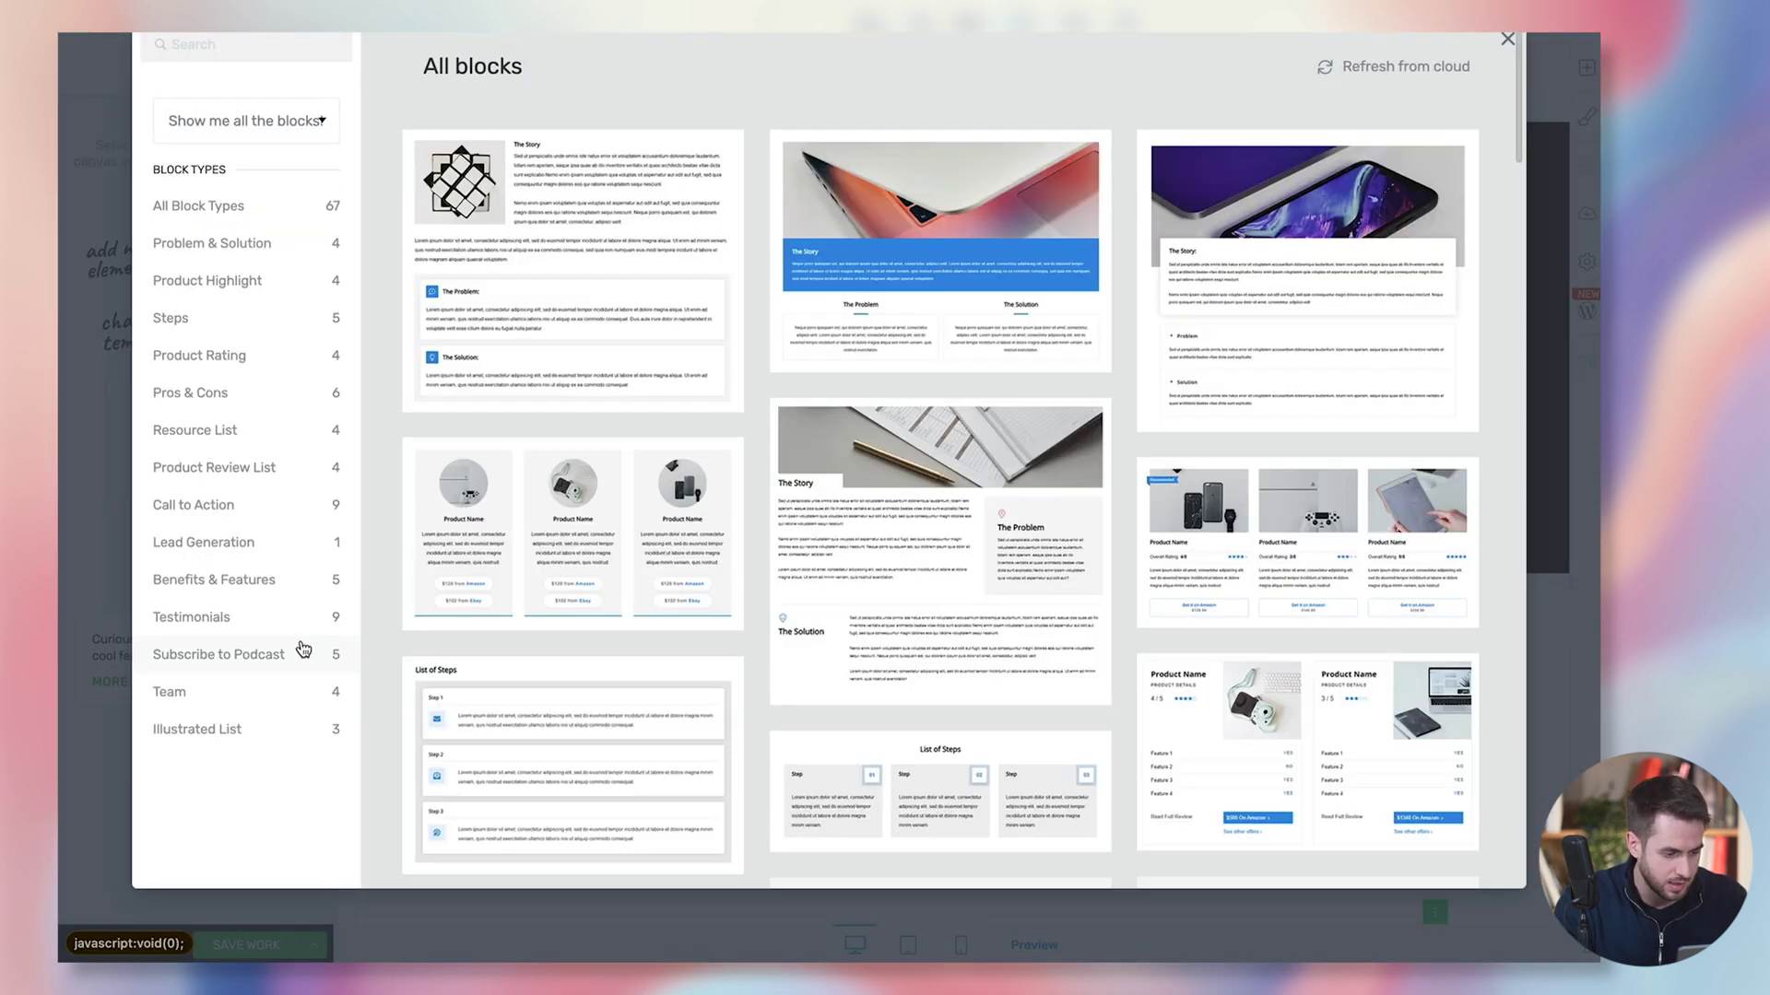
{"action": "left_click", "coordinate": [294, 619]}
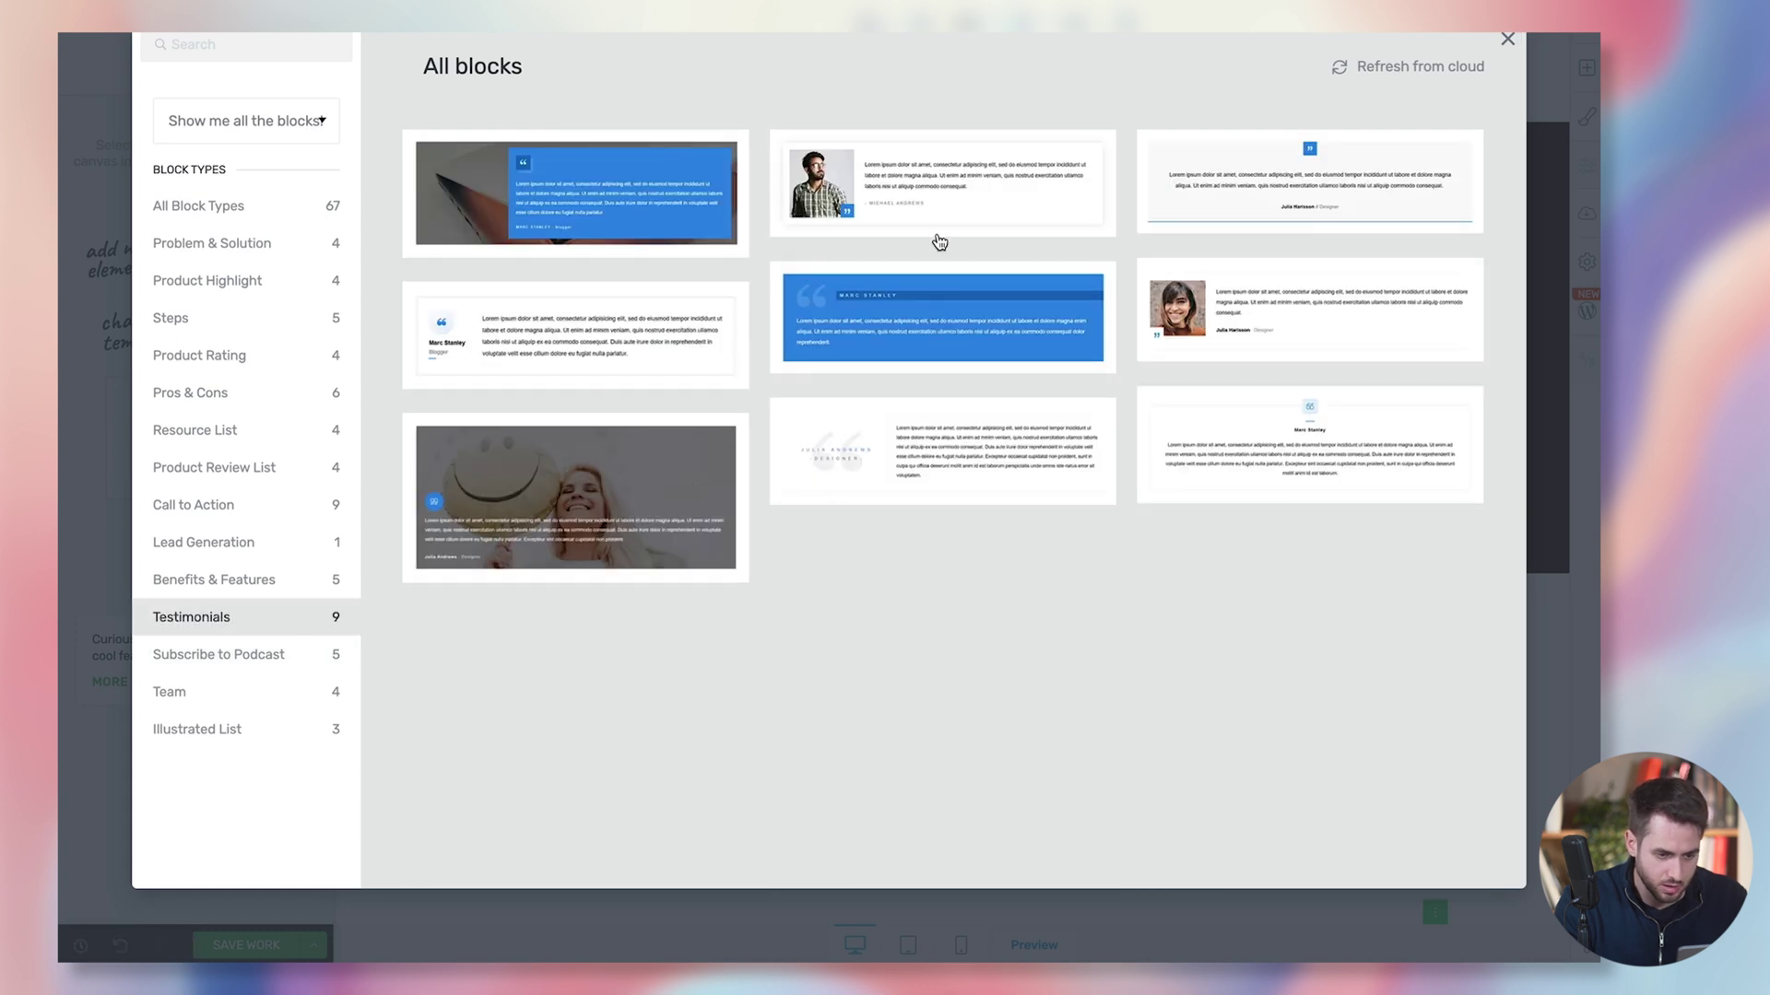
{"action": "left_click", "coordinate": [940, 212]}
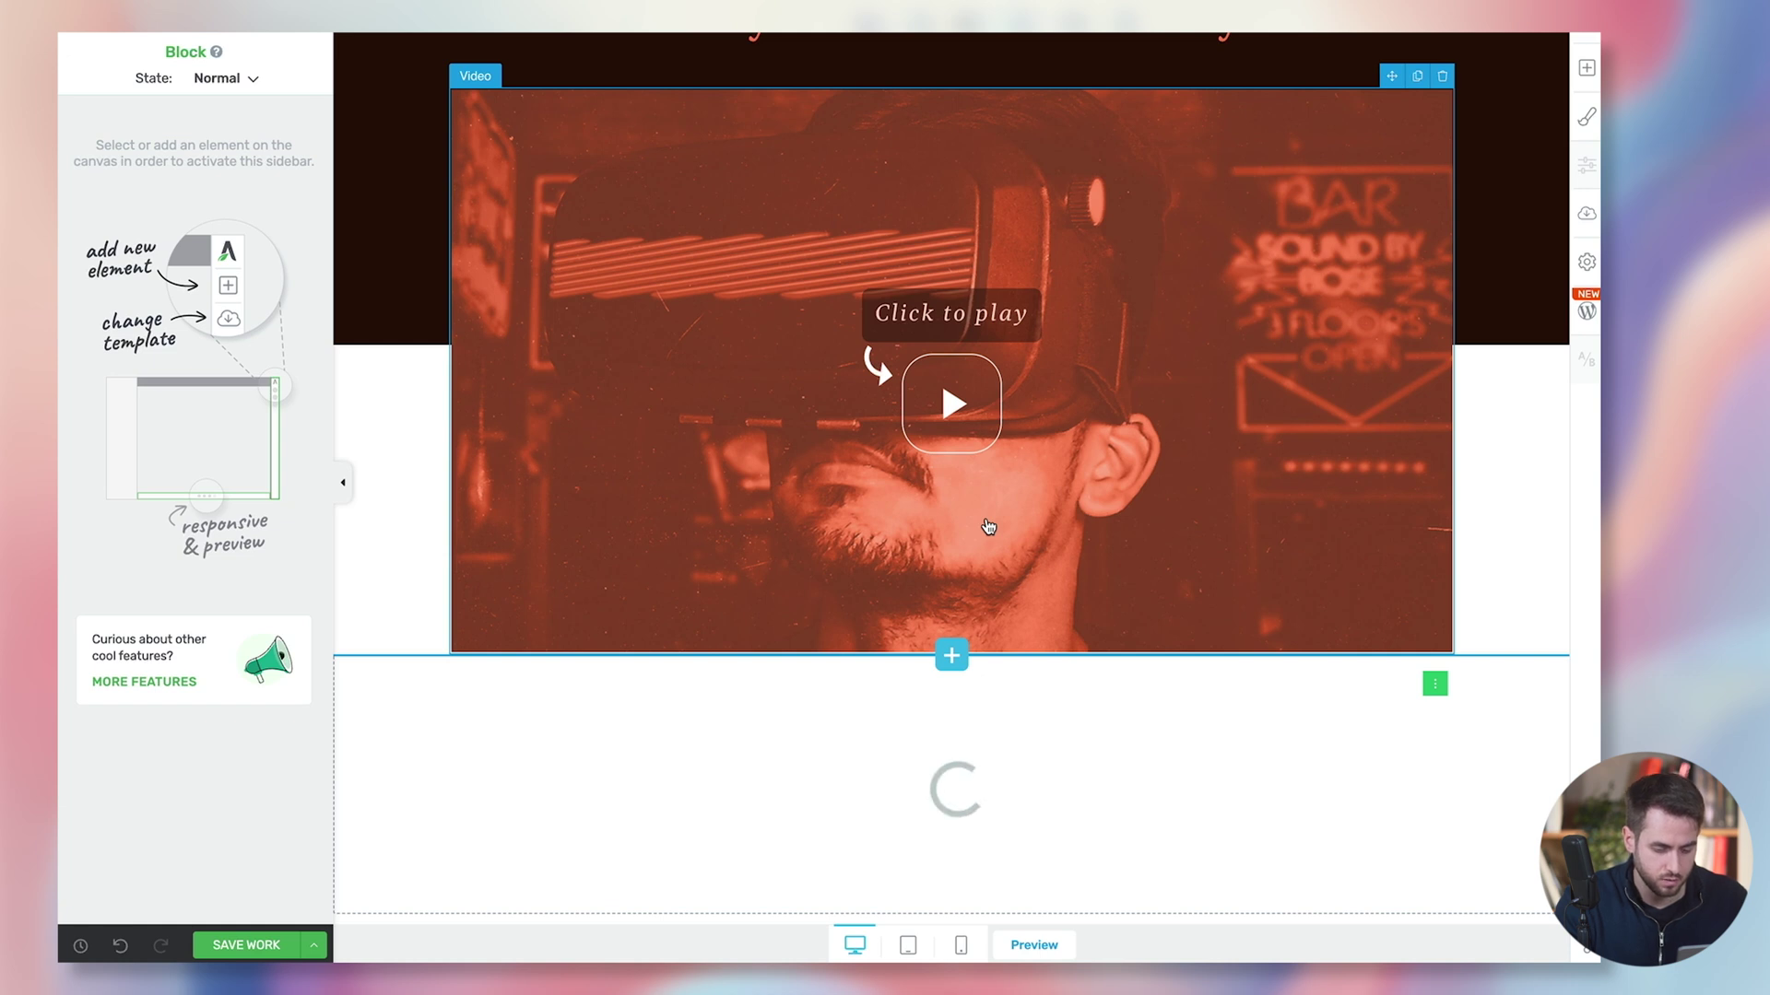
Step: Clear the placeholder attribution name, type a review praising the camera and price, and save
{"action": "triple_click", "coordinate": [847, 825]}
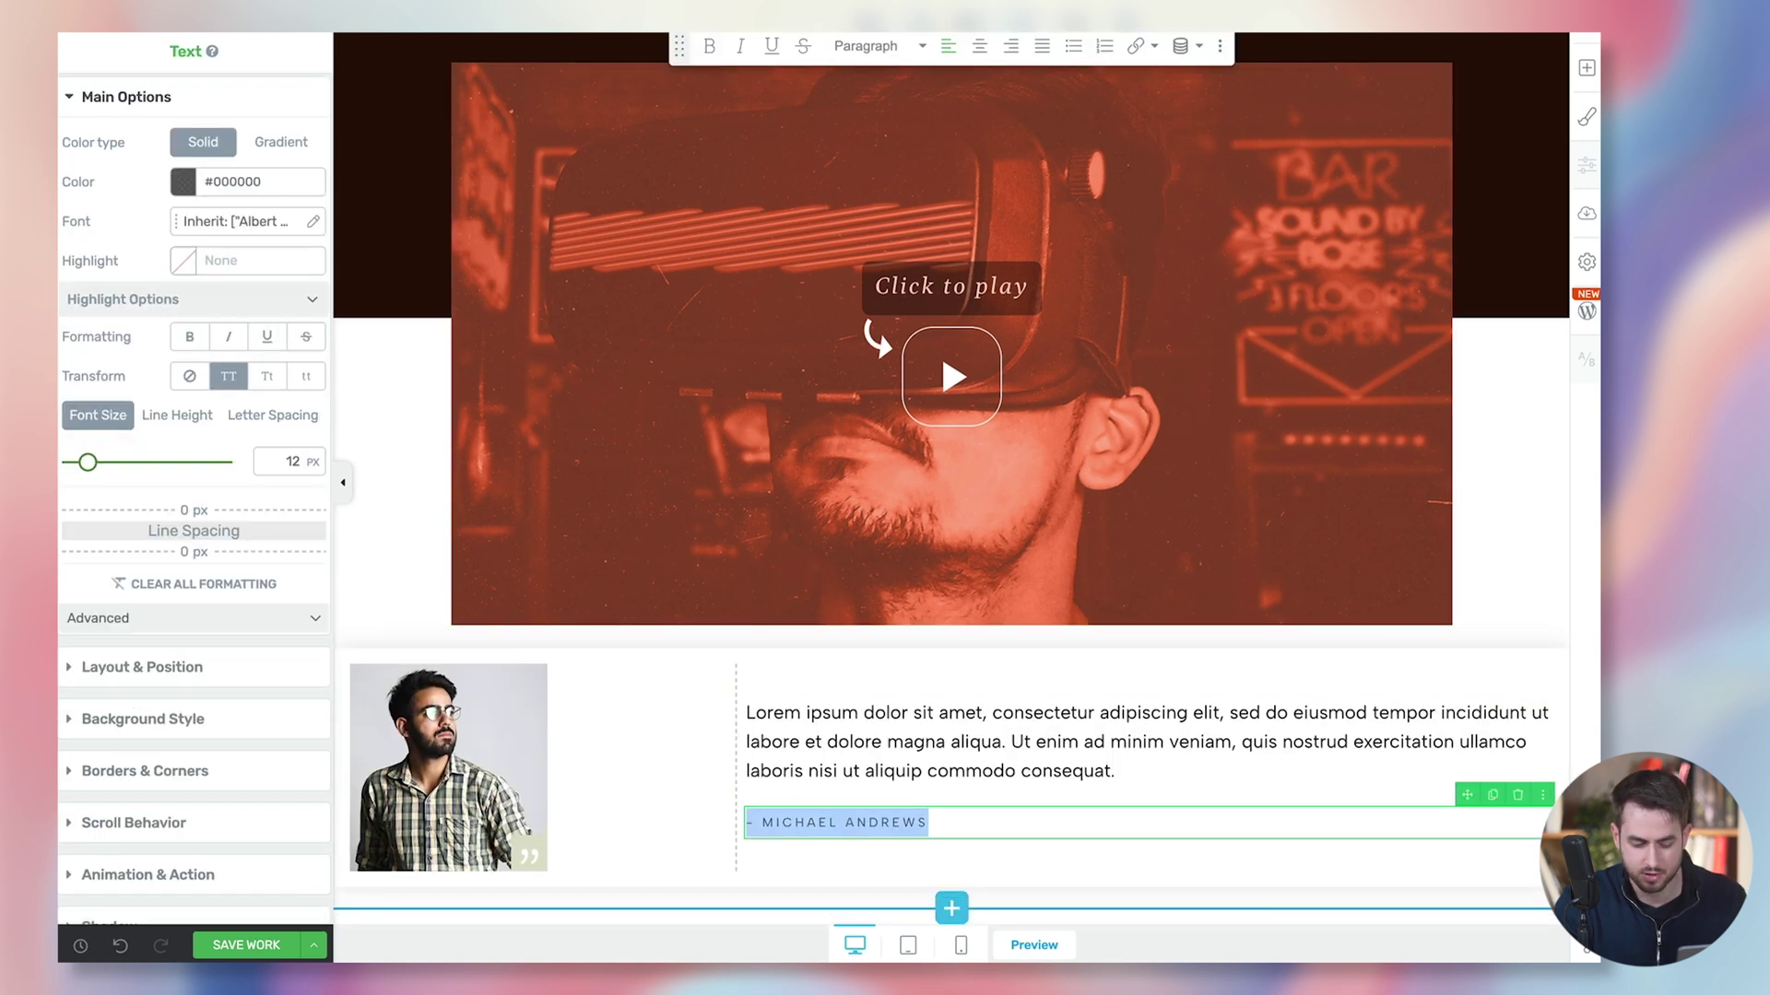
{"action": "left_click_drag", "start_coordinate": [928, 824], "coordinate": [756, 825]}
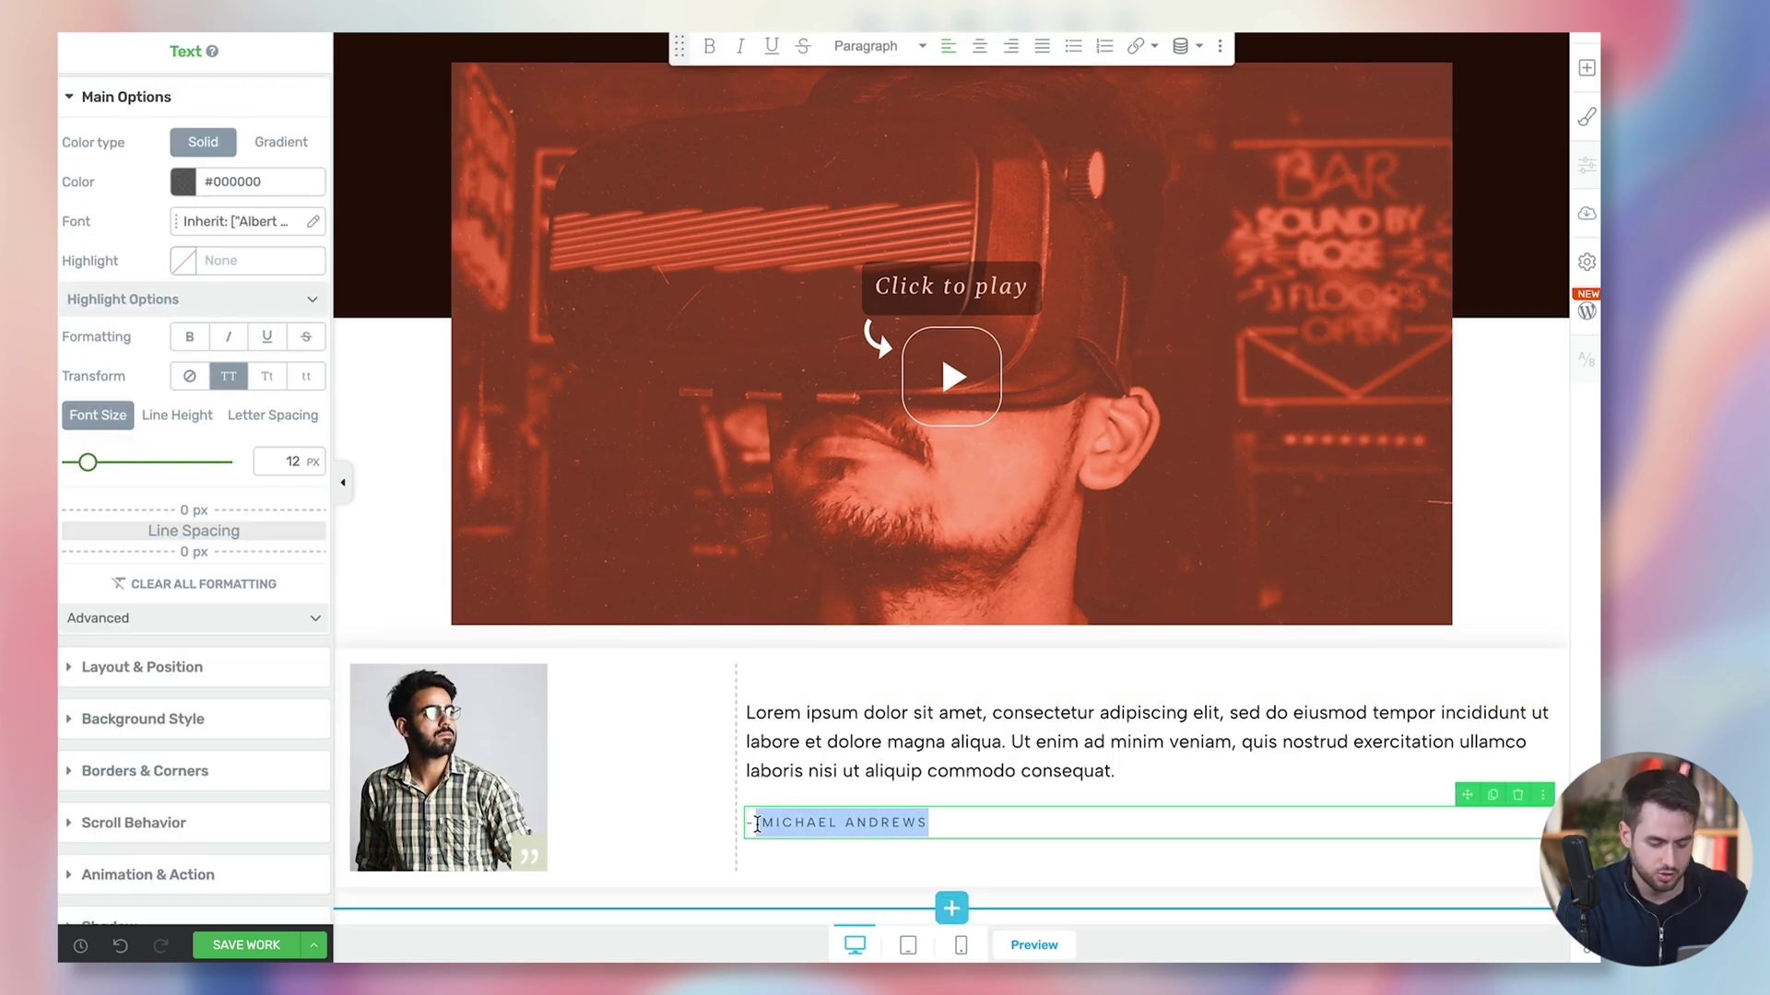
{"action": "key", "text": "BackSpace"}
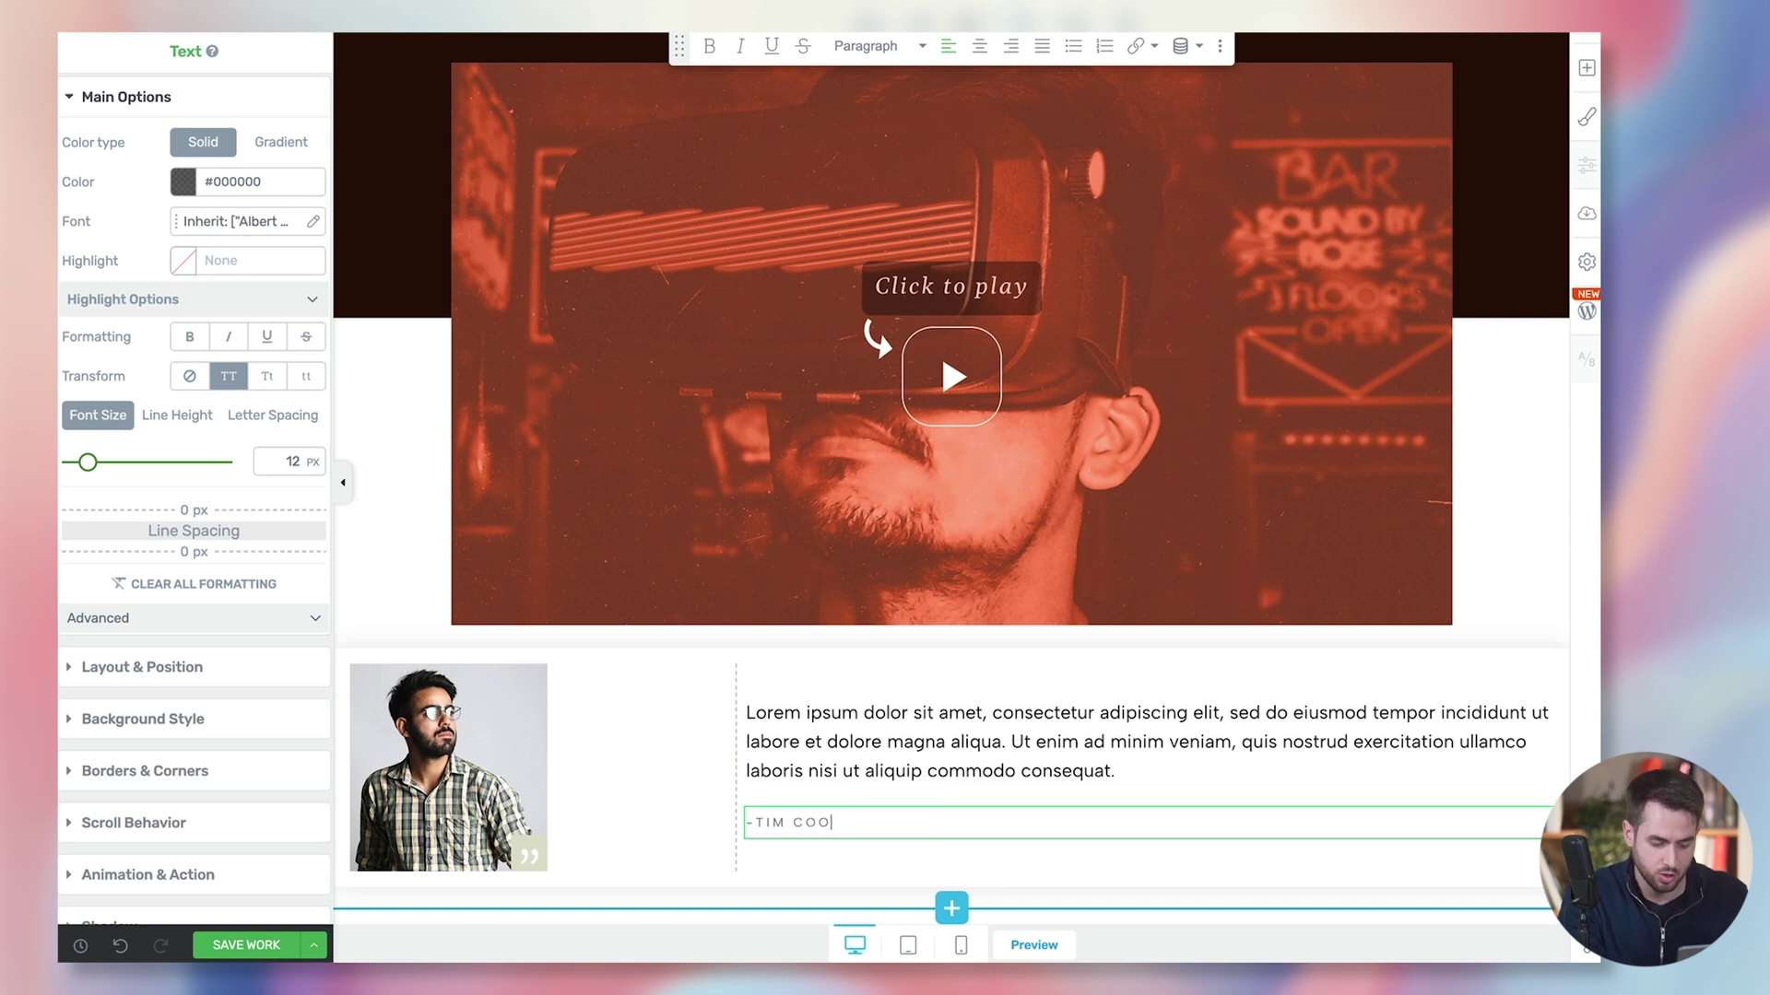
{"action": "triple_click", "coordinate": [922, 742]}
{"action": "type", "text": "I'v"}
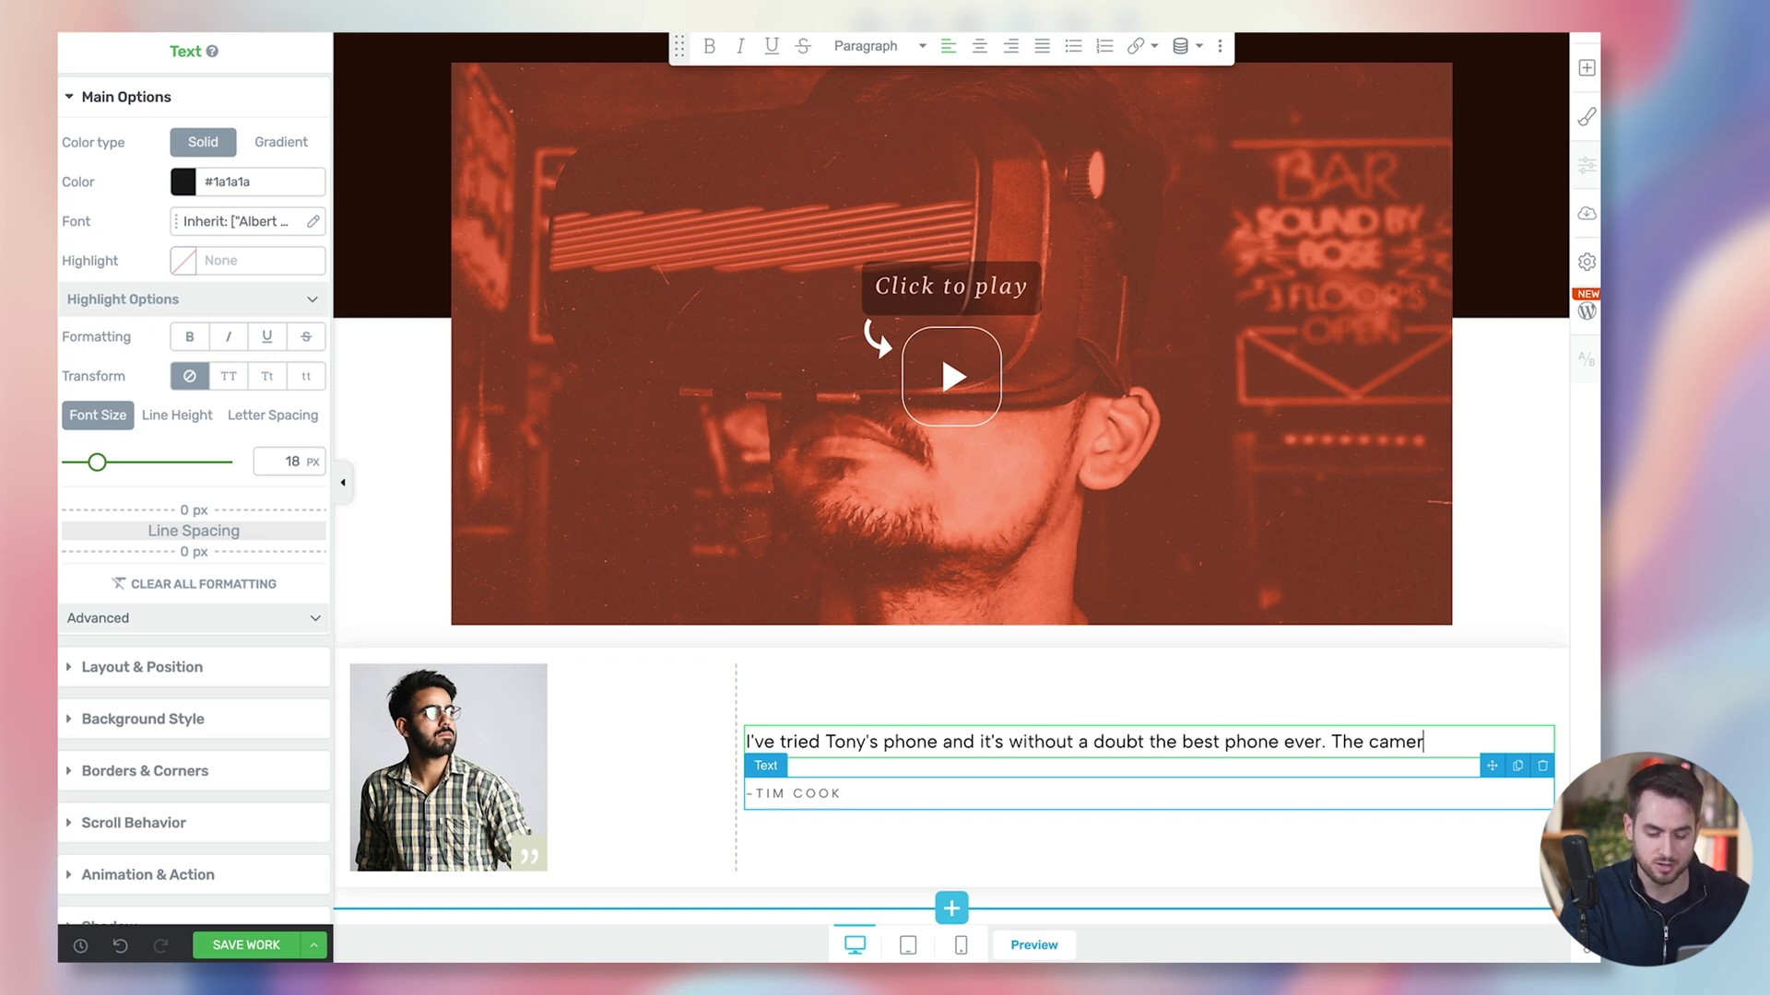
{"action": "type", "text": "ffordable. I don't have to sell my kidney to get it. All around, a good deal!"}
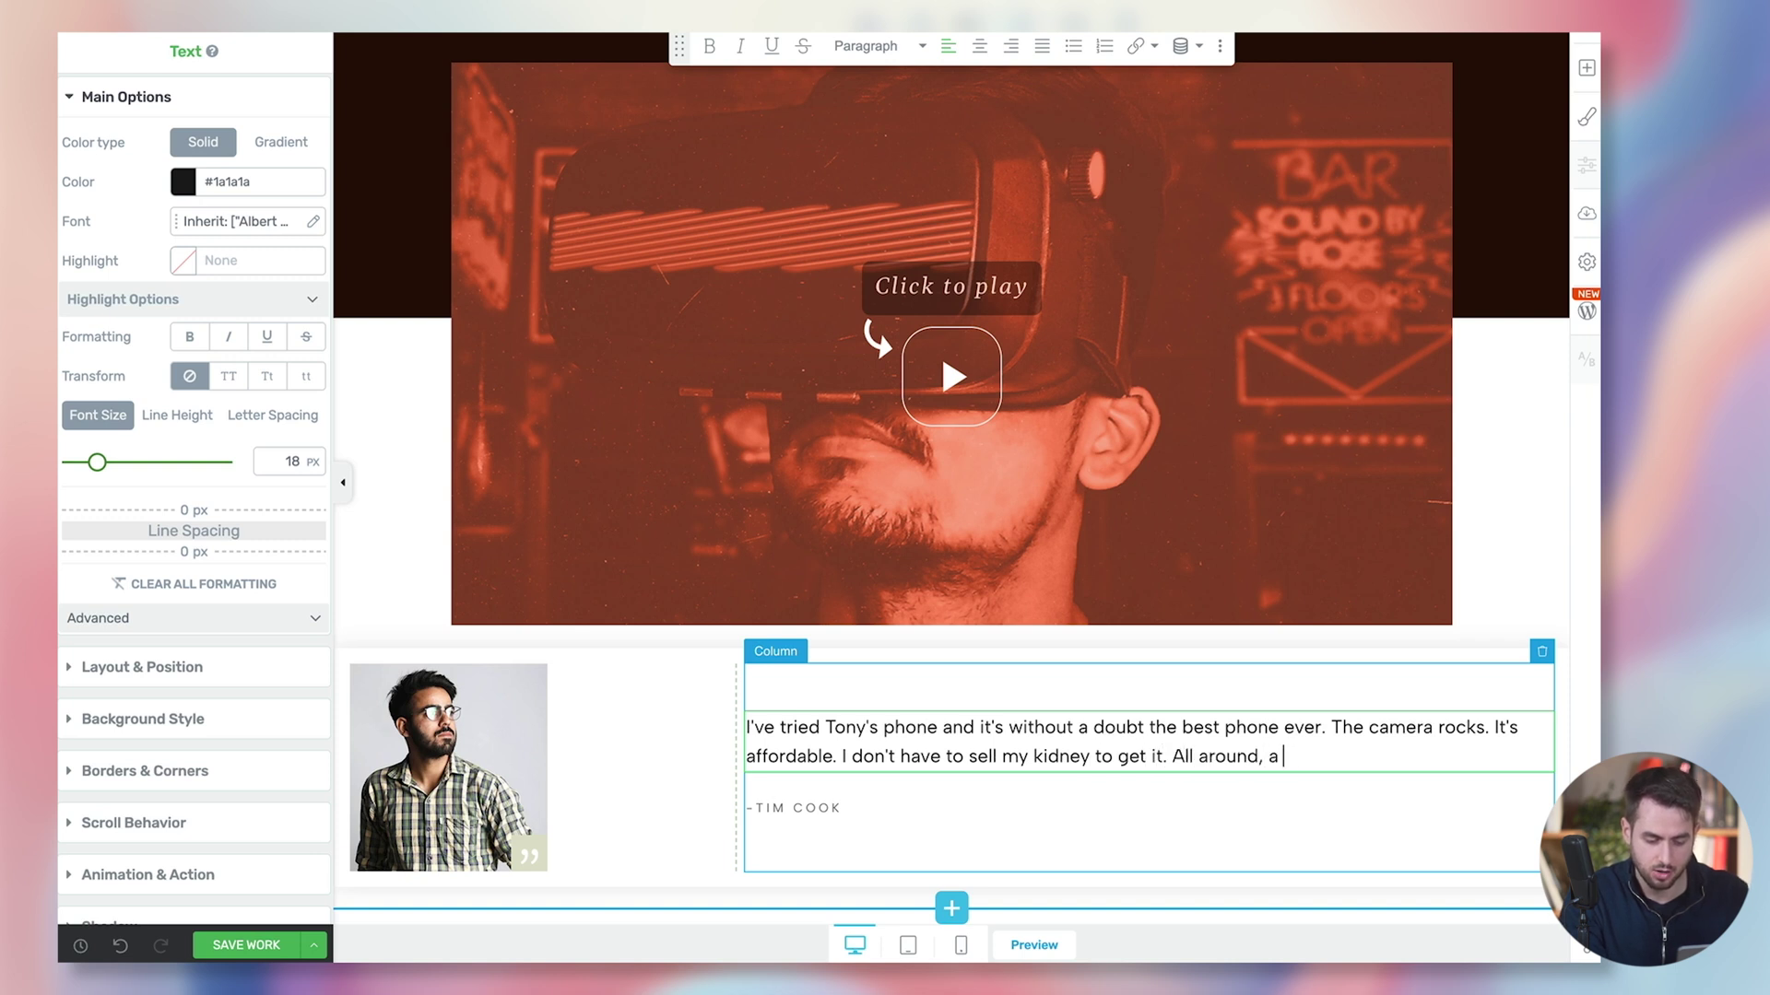
{"action": "left_click", "coordinate": [246, 945]}
{"action": "left_click", "coordinate": [538, 633]}
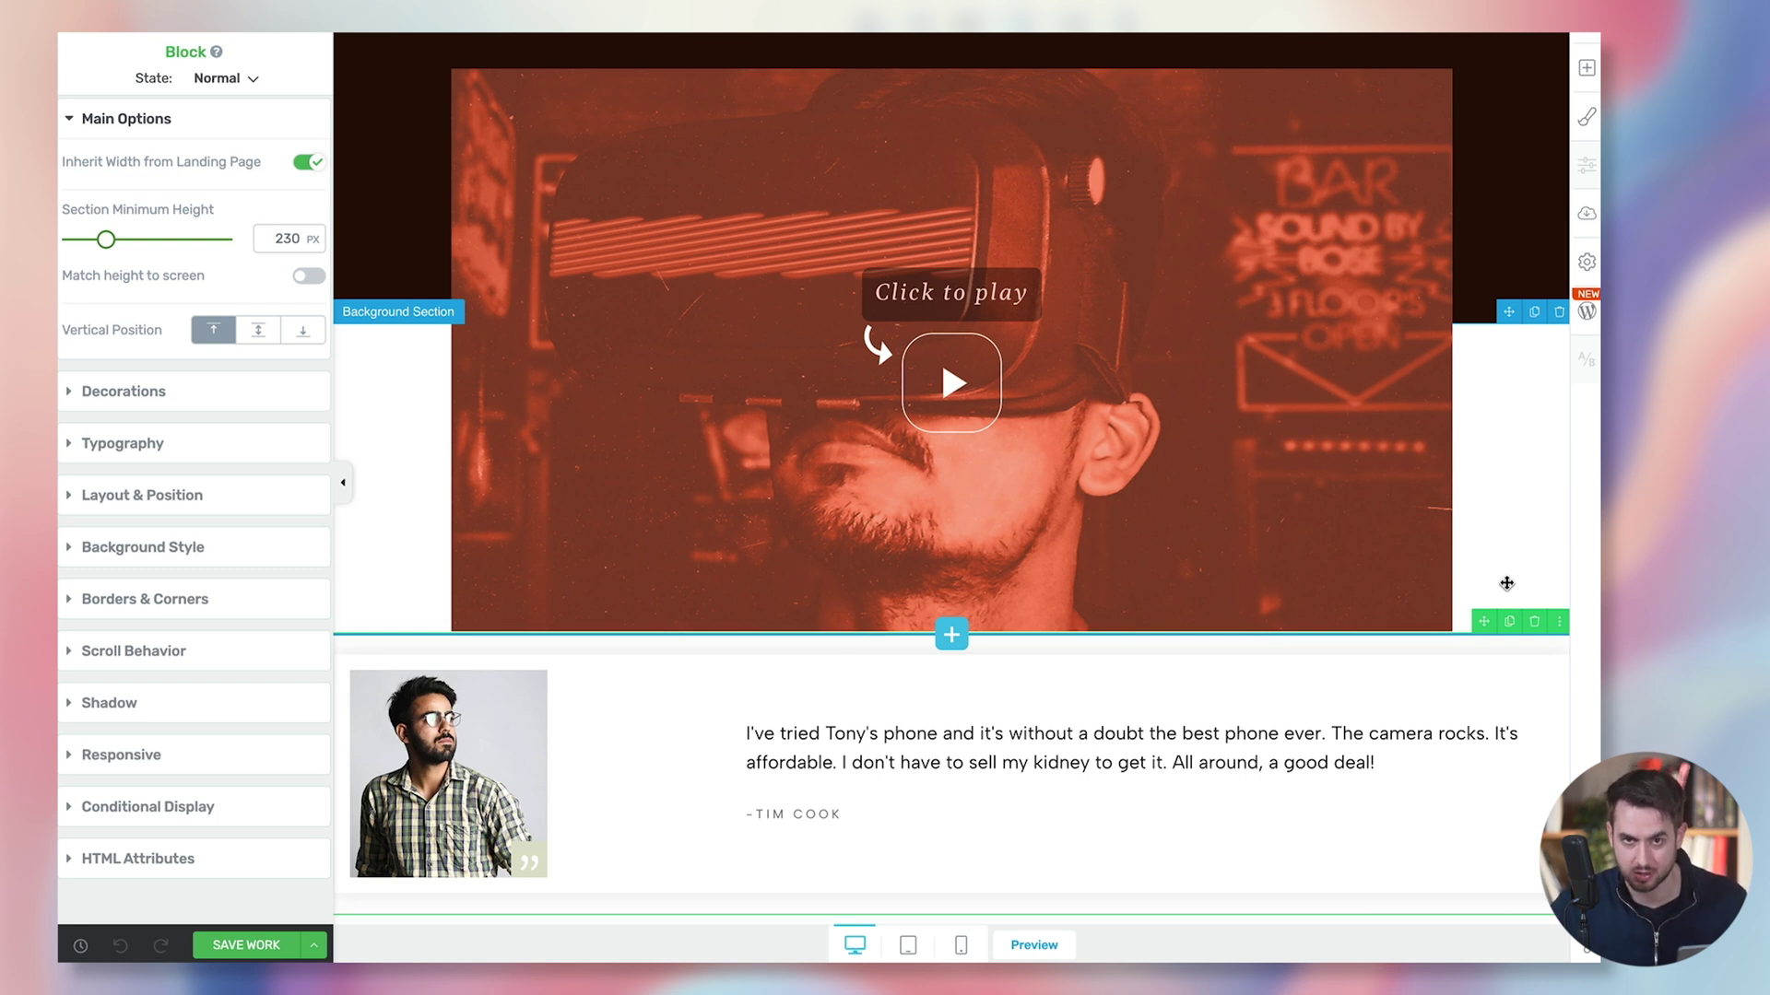
Step: Scroll the editor canvas back up to the Get This Smartphone hero section
{"action": "scroll", "coordinate": [1506, 583], "scroll_direction": "up", "scroll_amount": 15}
{"action": "scroll", "coordinate": [1506, 582], "scroll_direction": "down", "scroll_amount": 5}
{"action": "scroll", "coordinate": [1506, 582], "scroll_direction": "up", "scroll_amount": 10}
{"action": "scroll", "coordinate": [1506, 583], "scroll_direction": "down", "scroll_amount": 1}
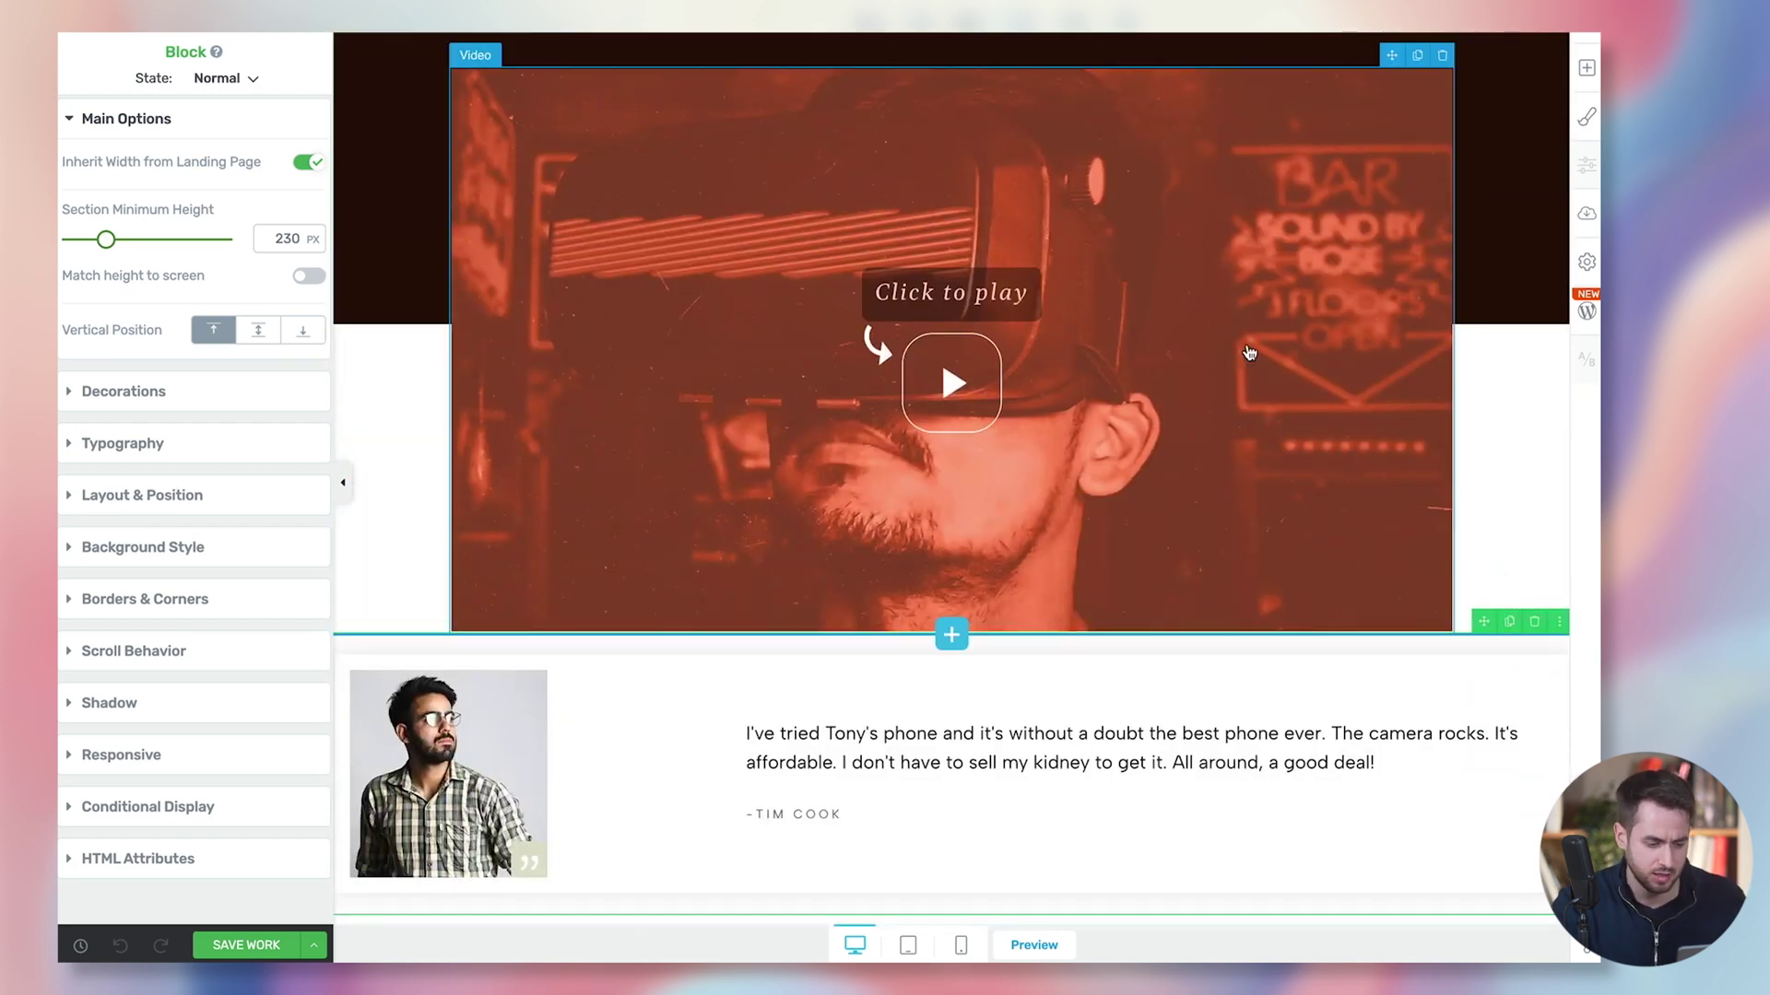
{"action": "scroll", "coordinate": [1249, 353], "scroll_direction": "up", "scroll_amount": 10}
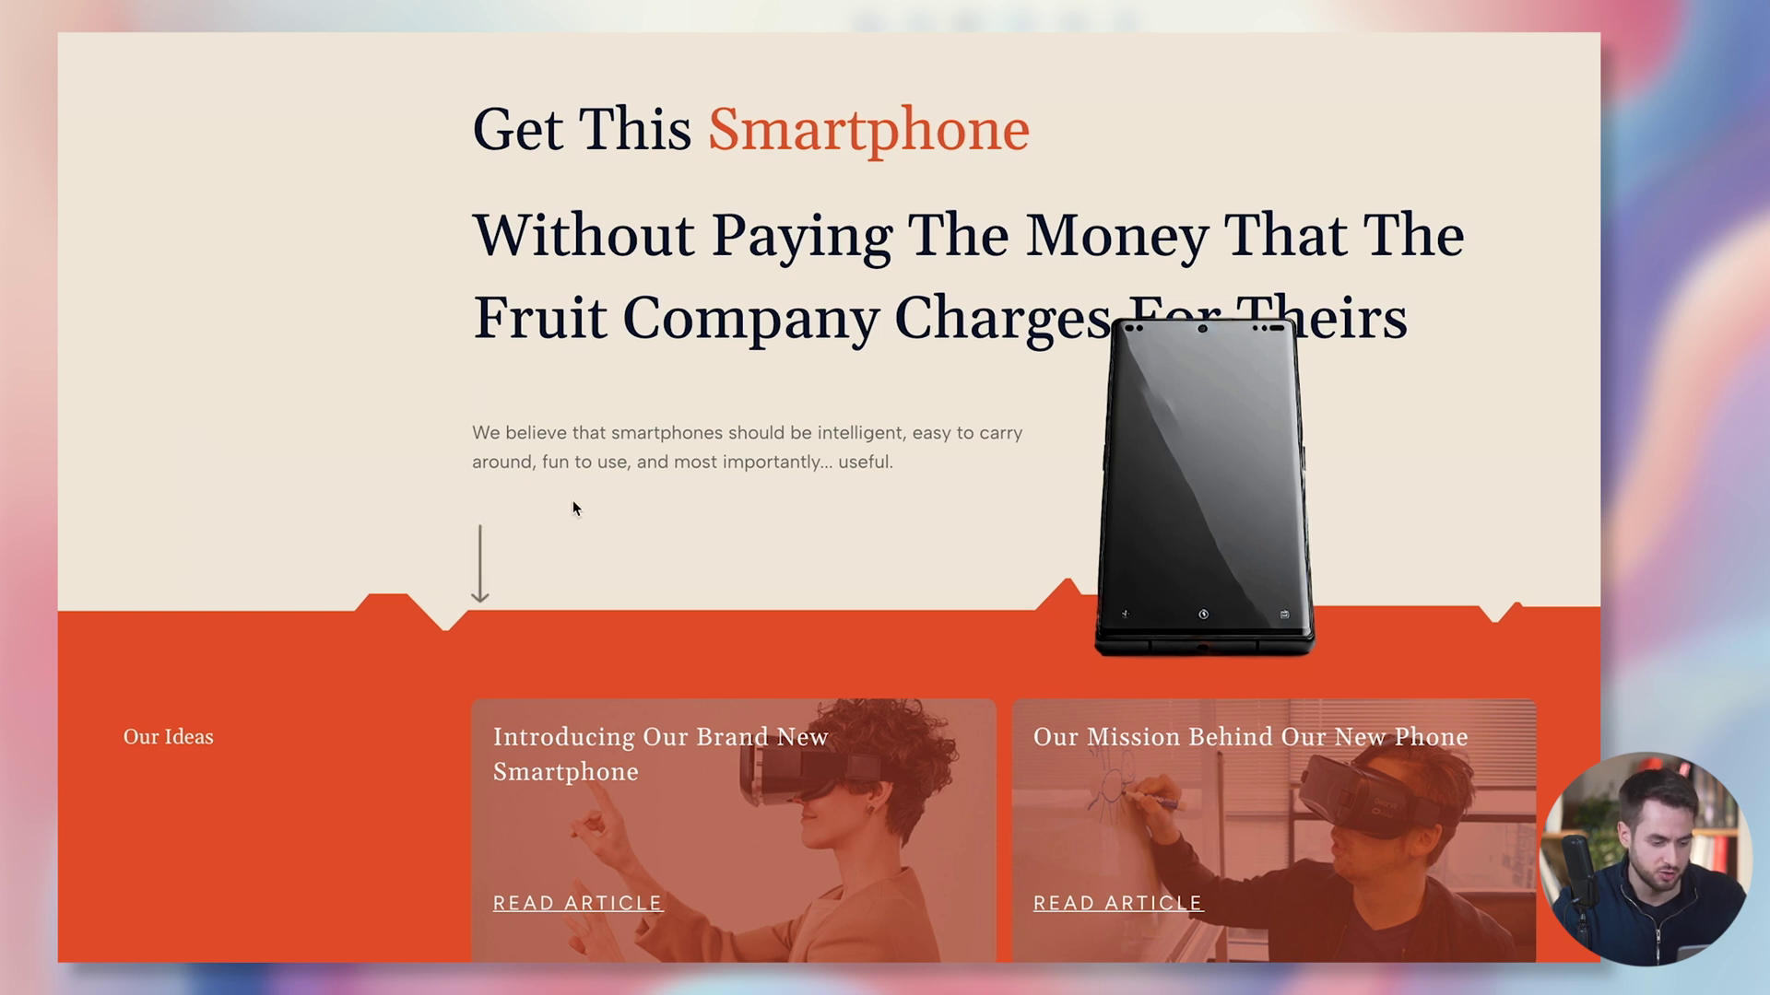
Step: Scroll down through the preview to check the landing page's sections
{"action": "scroll", "coordinate": [481, 570], "scroll_direction": "down", "scroll_amount": 1}
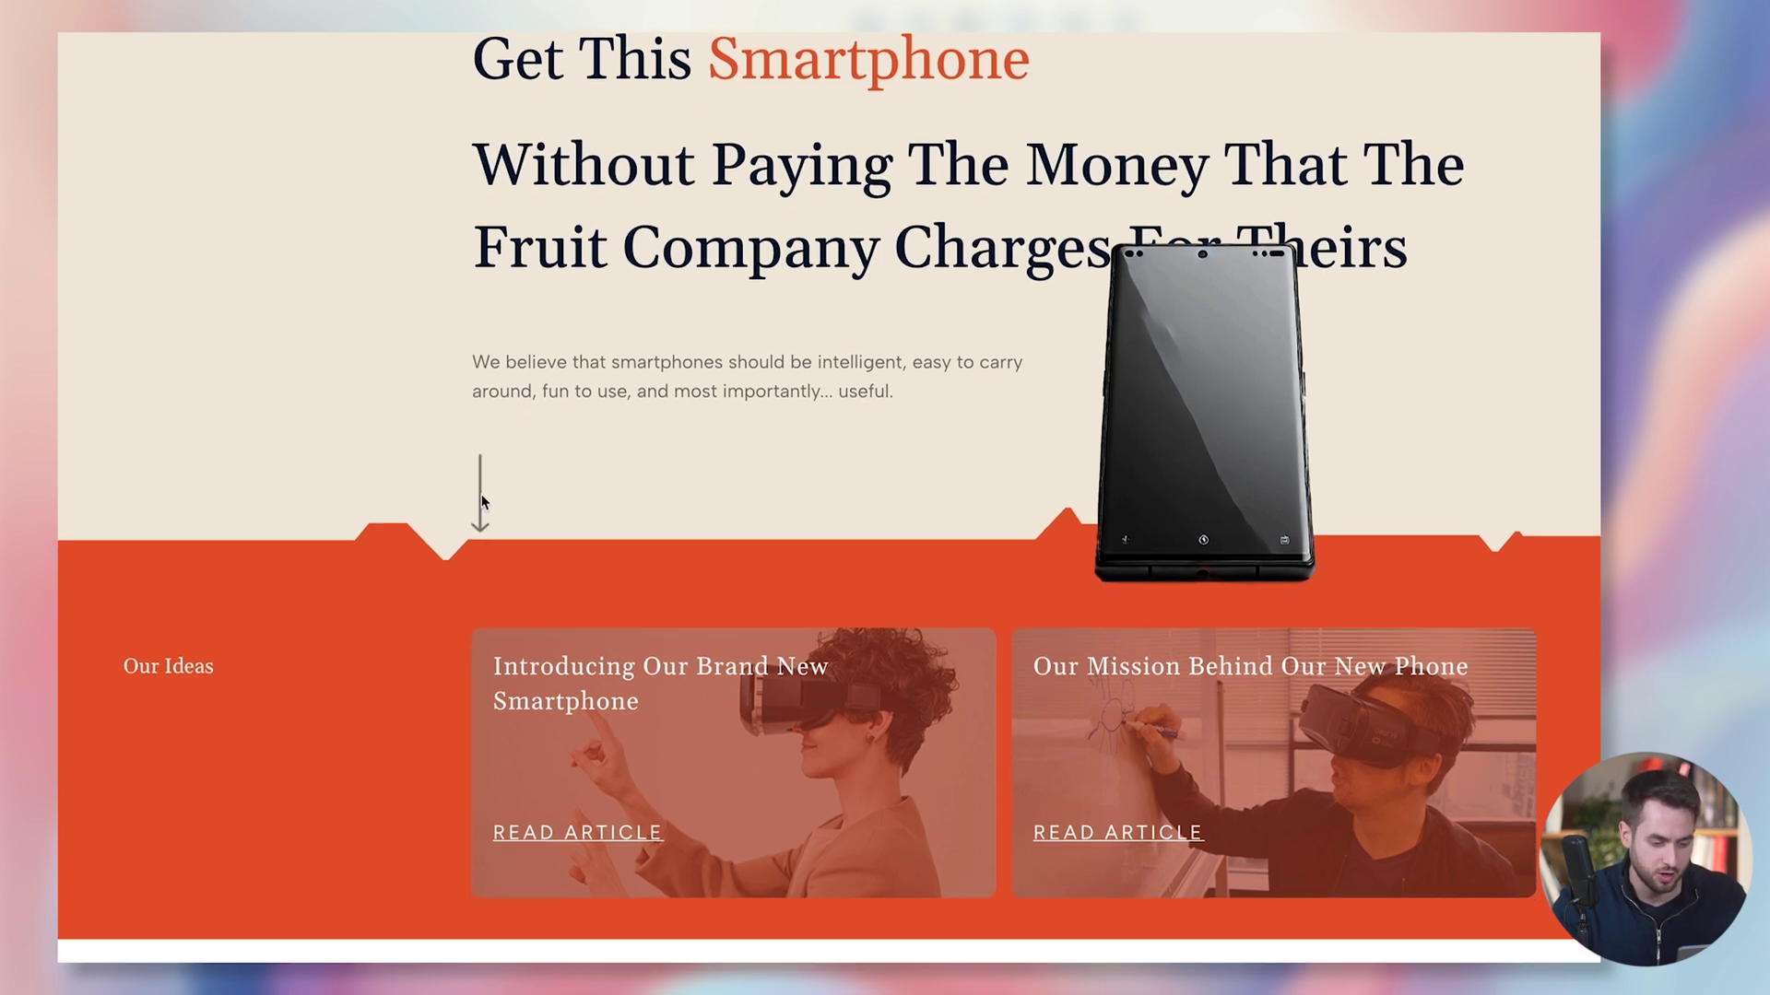
{"action": "scroll", "coordinate": [1143, 411], "scroll_direction": "down", "scroll_amount": 1}
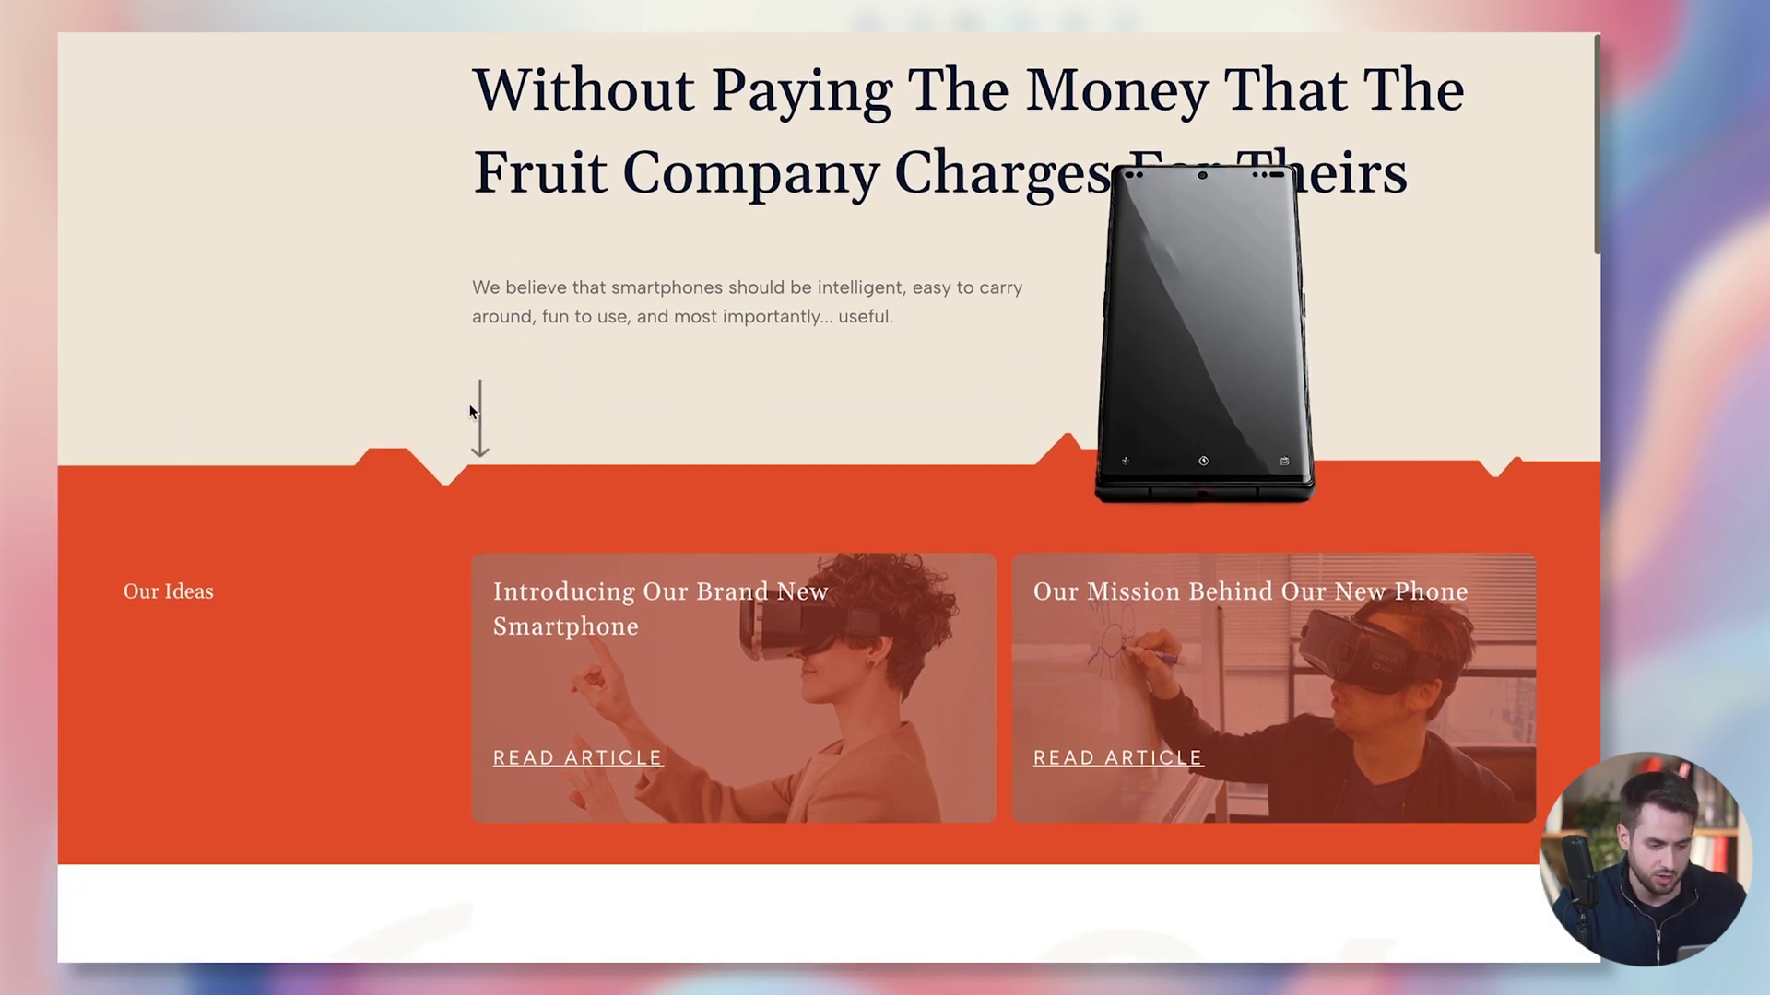
{"action": "scroll", "coordinate": [467, 412], "scroll_direction": "down", "scroll_amount": 3}
{"action": "scroll", "coordinate": [466, 420], "scroll_direction": "down", "scroll_amount": 15}
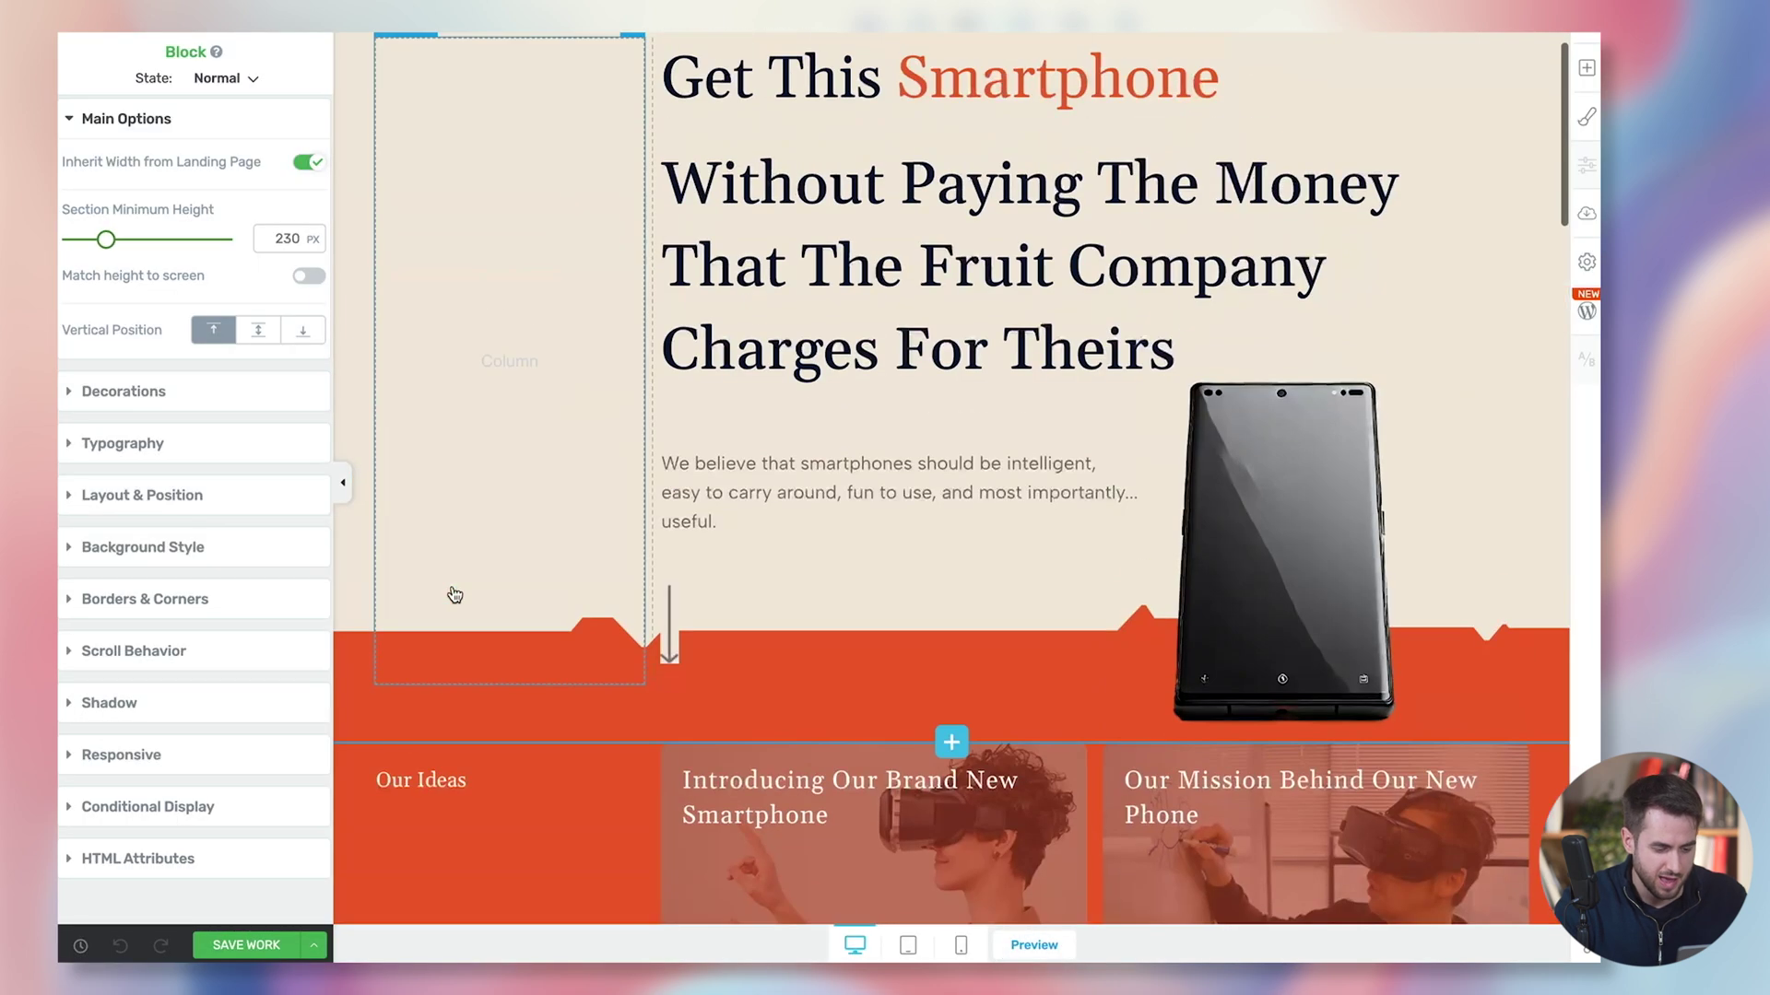
Step: Turn on a jump link for the hero's down arrow, but select The Development Of Our Product heading by mistake
{"action": "left_click", "coordinate": [670, 654]}
{"action": "left_click", "coordinate": [670, 654]}
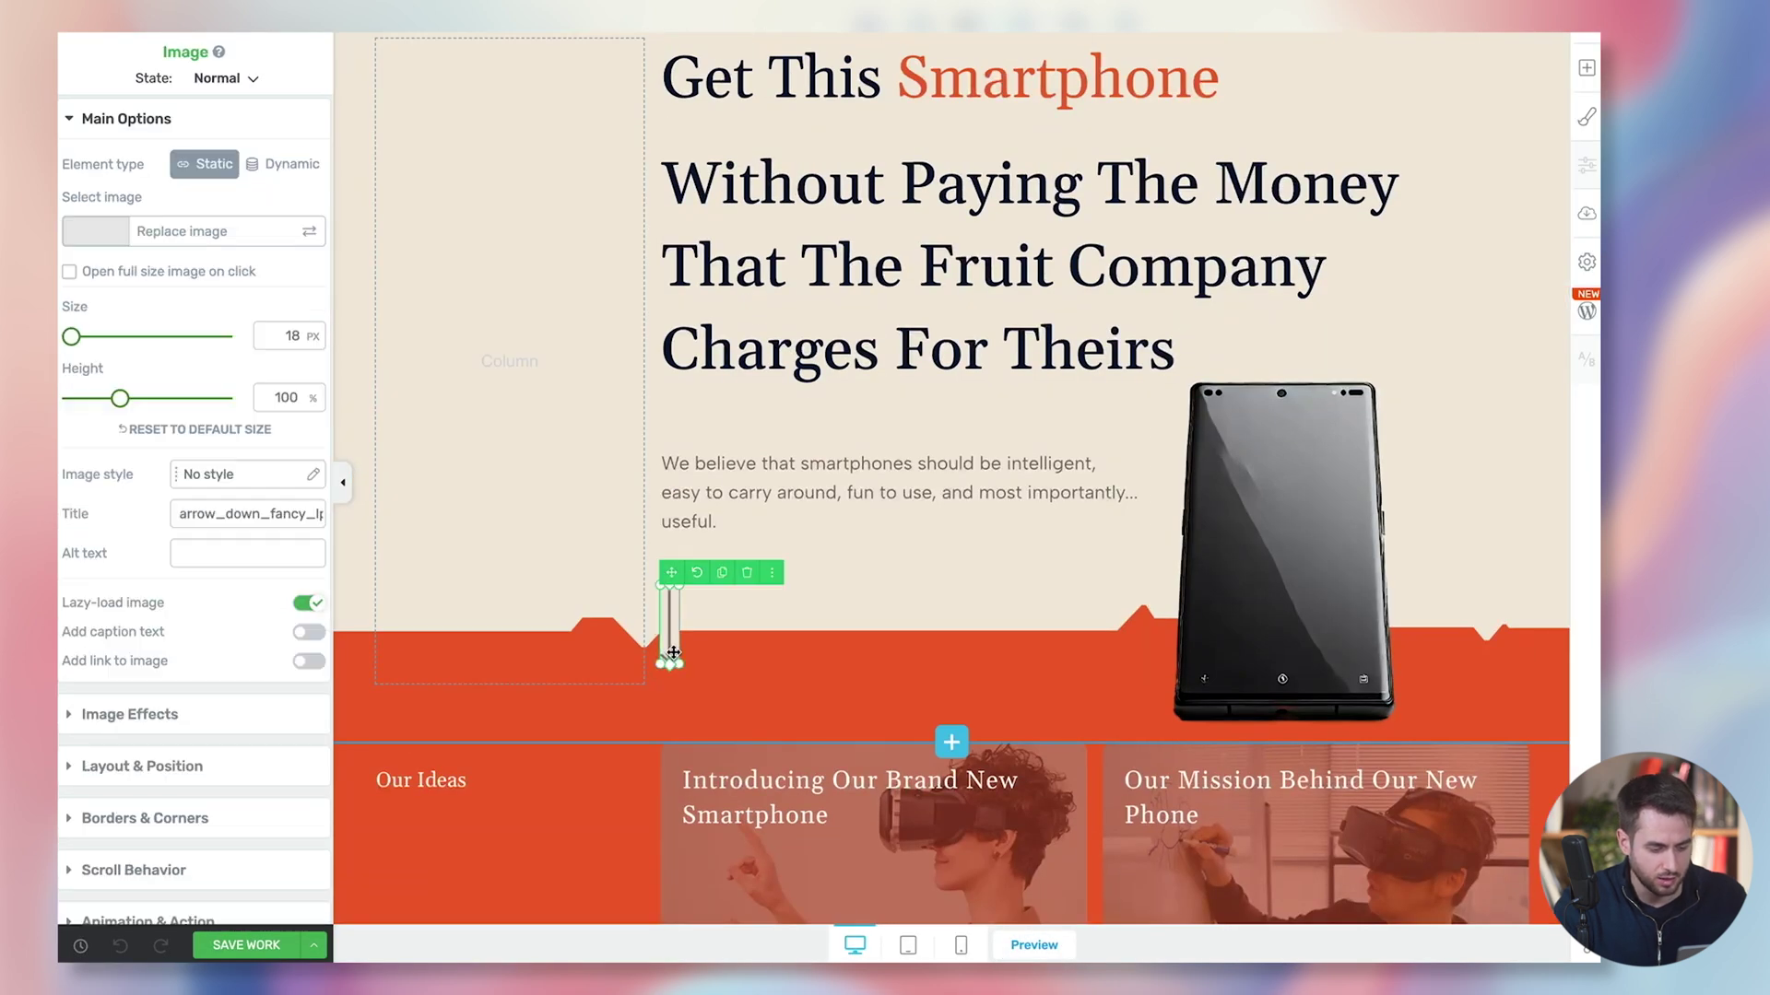
{"action": "left_click", "coordinate": [307, 662]}
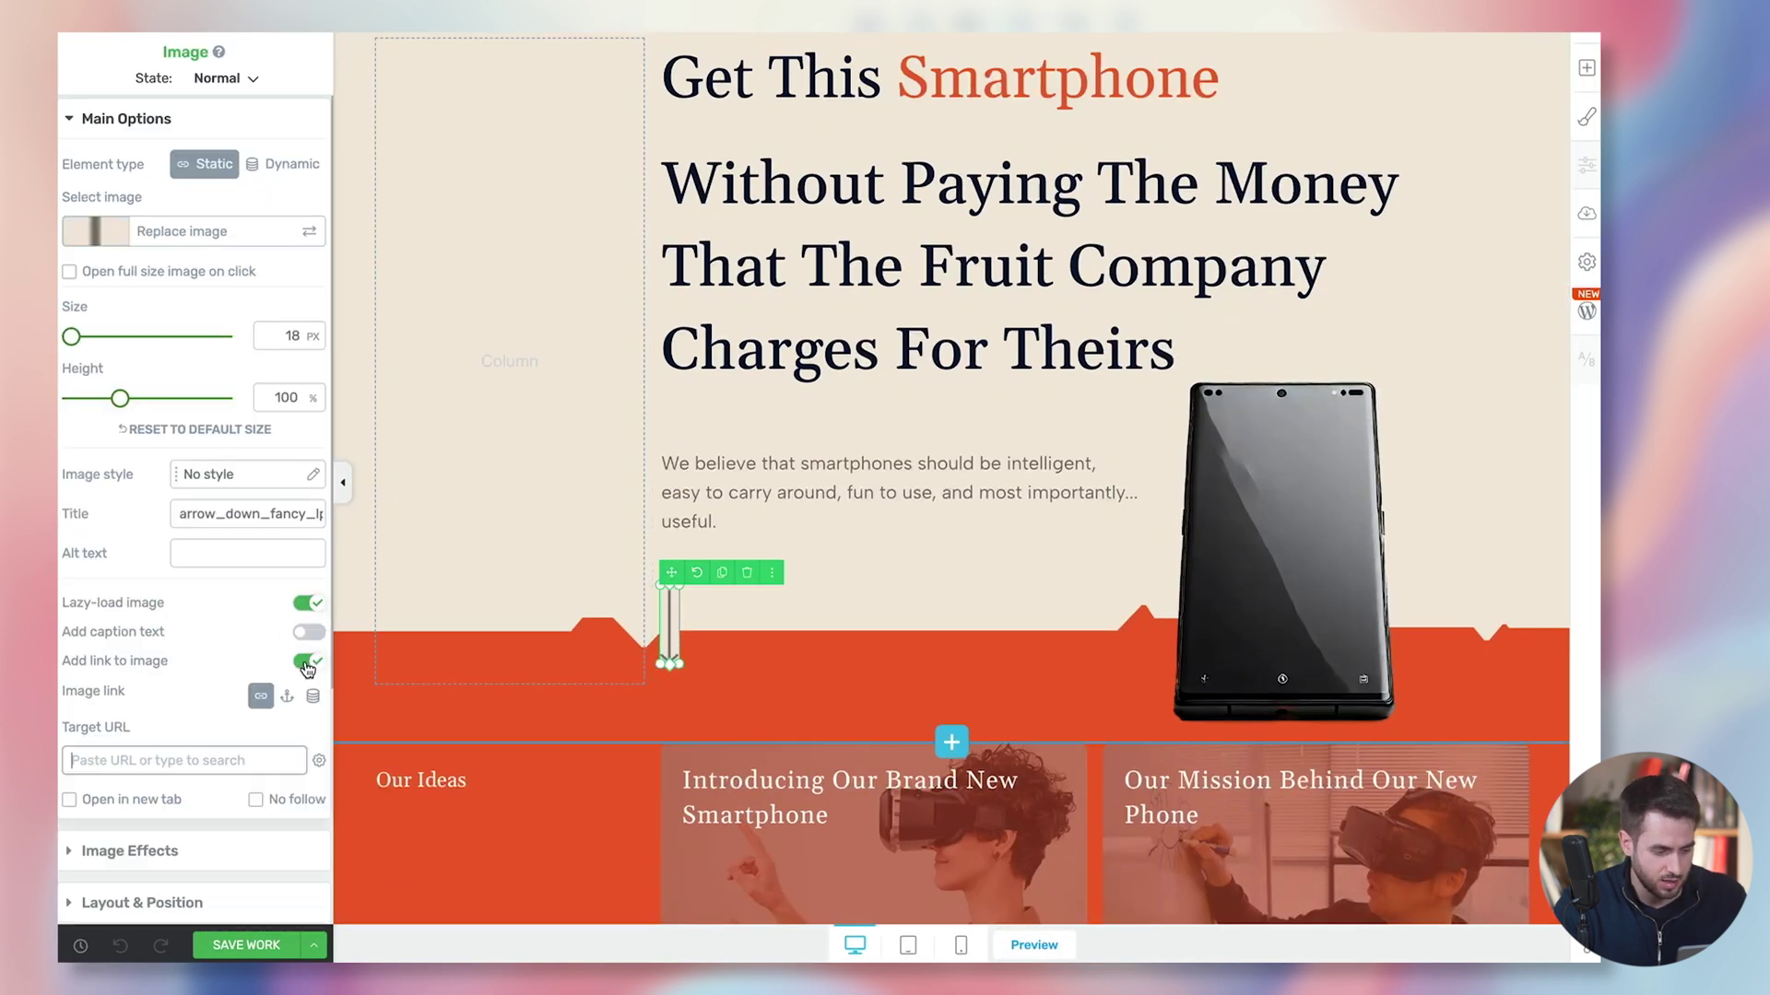
{"action": "left_click", "coordinate": [289, 696]}
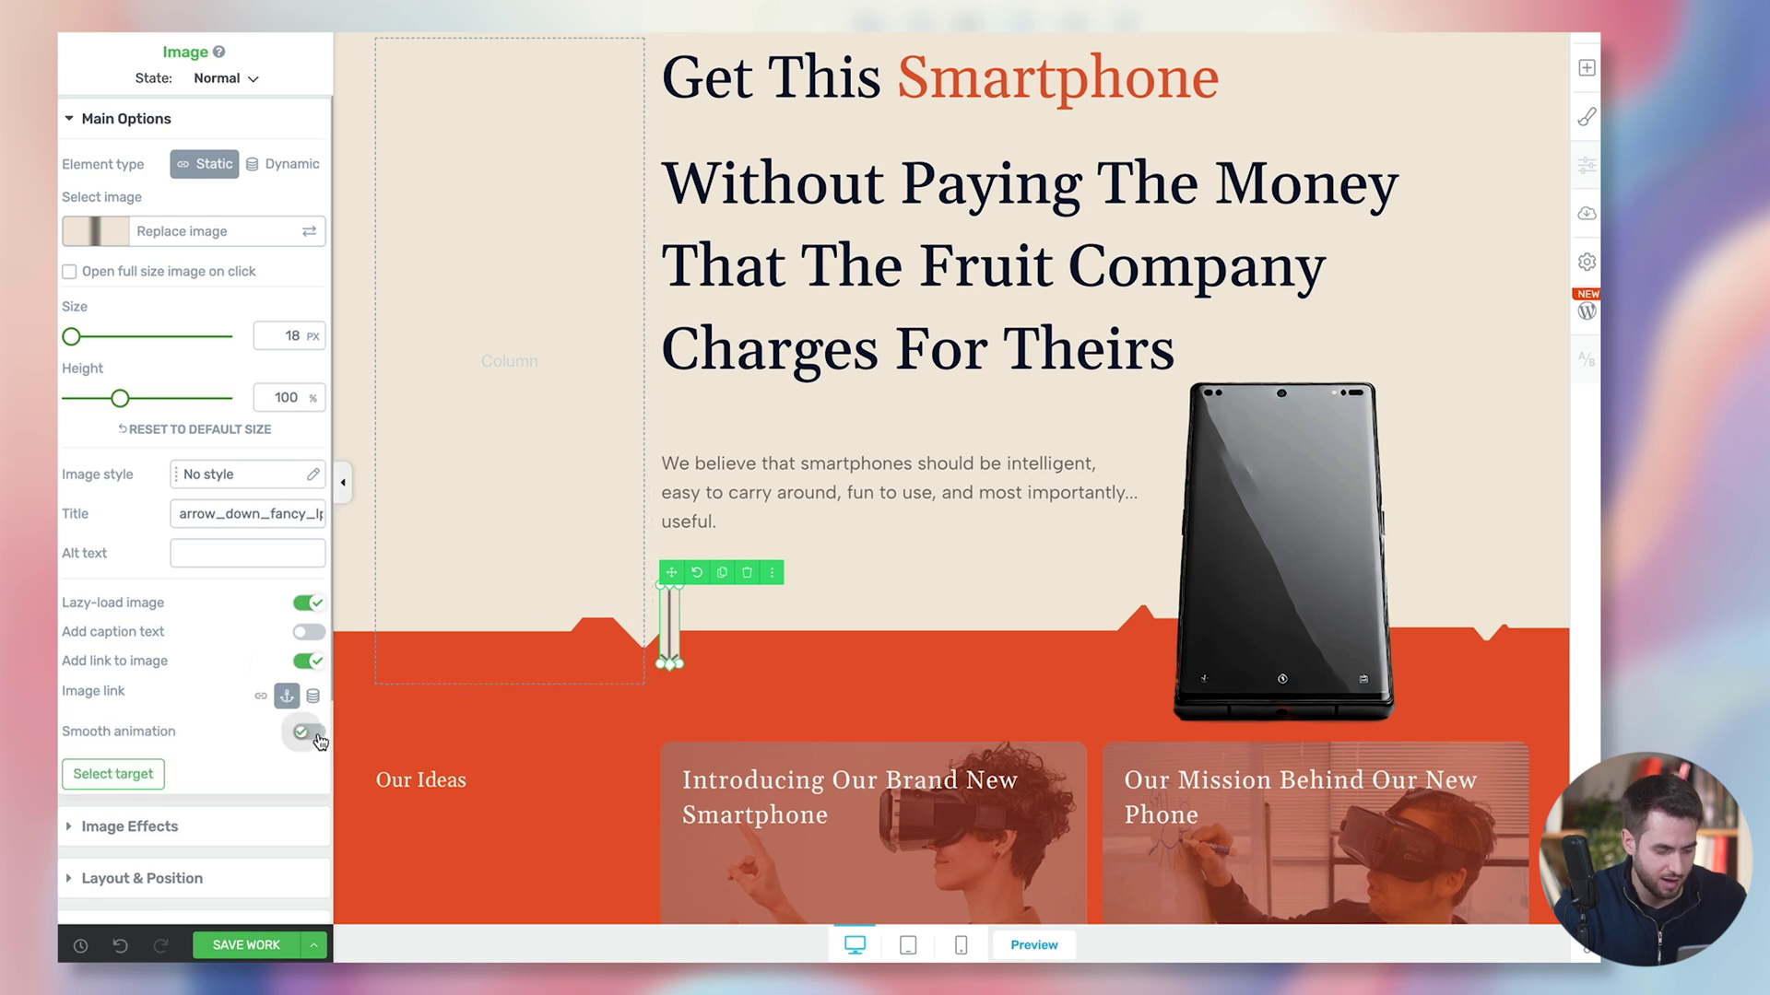
{"action": "scroll", "coordinate": [719, 646], "scroll_direction": "down", "scroll_amount": 5}
{"action": "scroll", "coordinate": [719, 645], "scroll_direction": "down", "scroll_amount": 15}
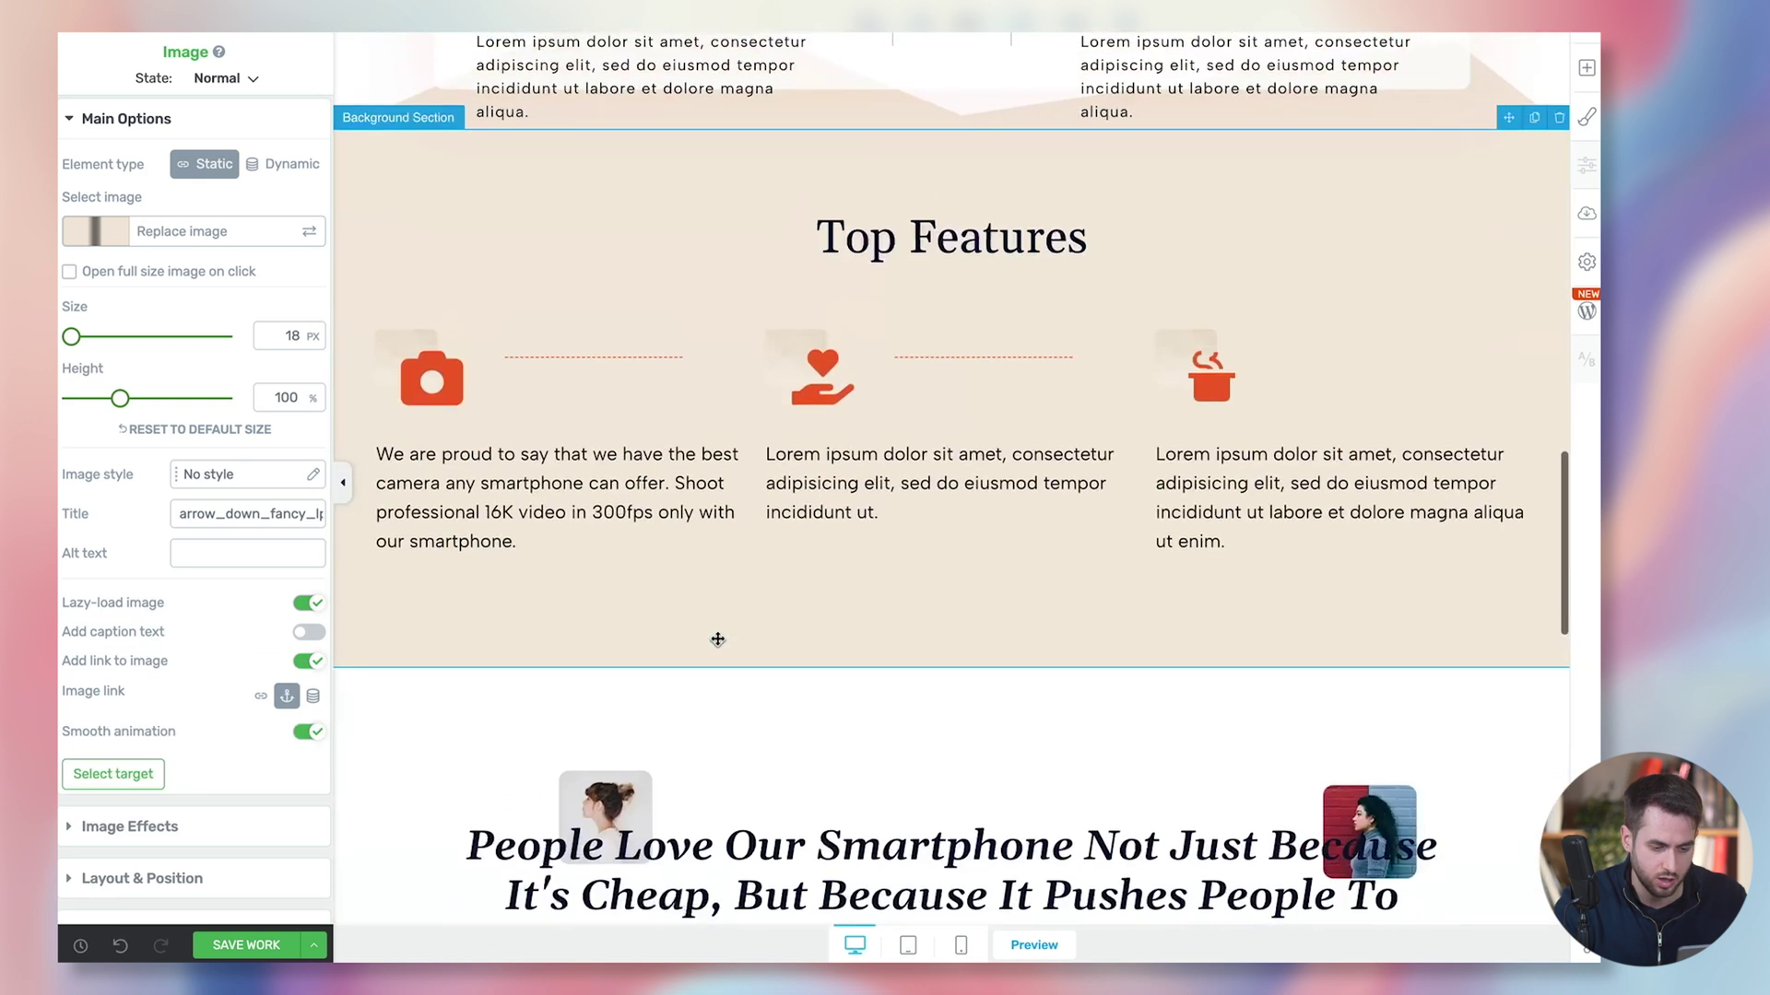
{"action": "scroll", "coordinate": [718, 639], "scroll_direction": "up", "scroll_amount": 7}
{"action": "left_click", "coordinate": [771, 288]}
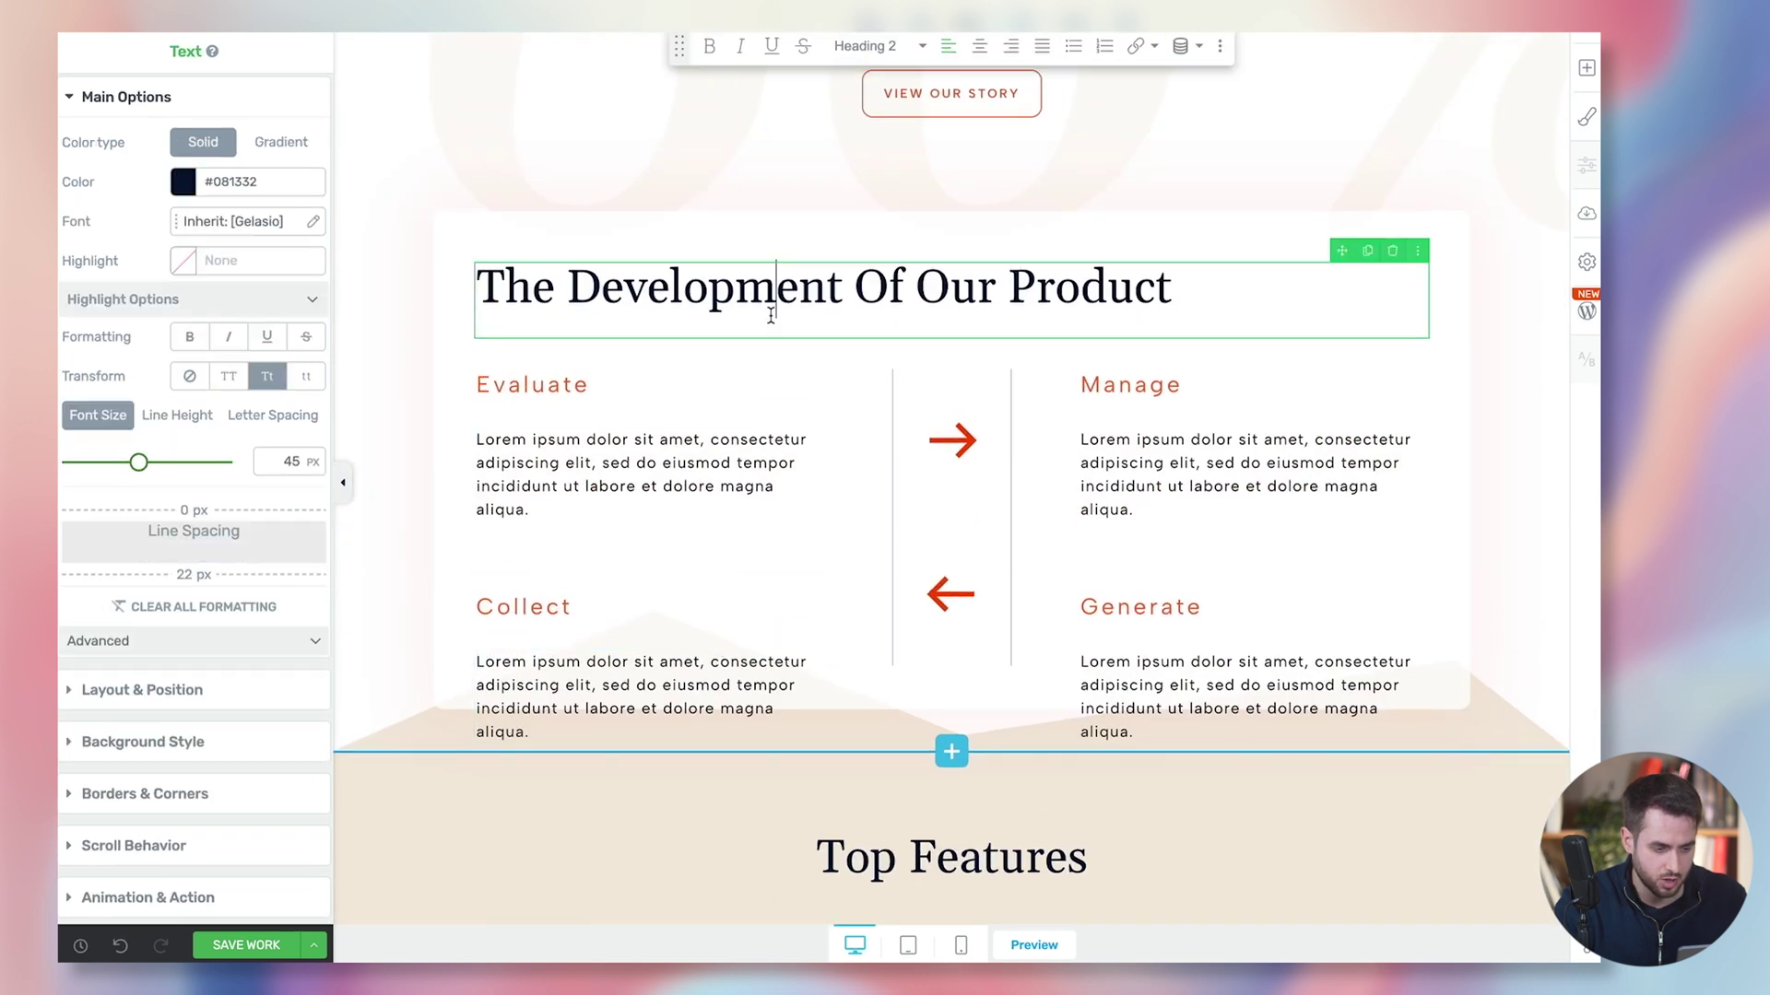
{"action": "scroll", "coordinate": [703, 482], "scroll_direction": "up", "scroll_amount": 10}
{"action": "scroll", "coordinate": [595, 348], "scroll_direction": "down", "scroll_amount": 2}
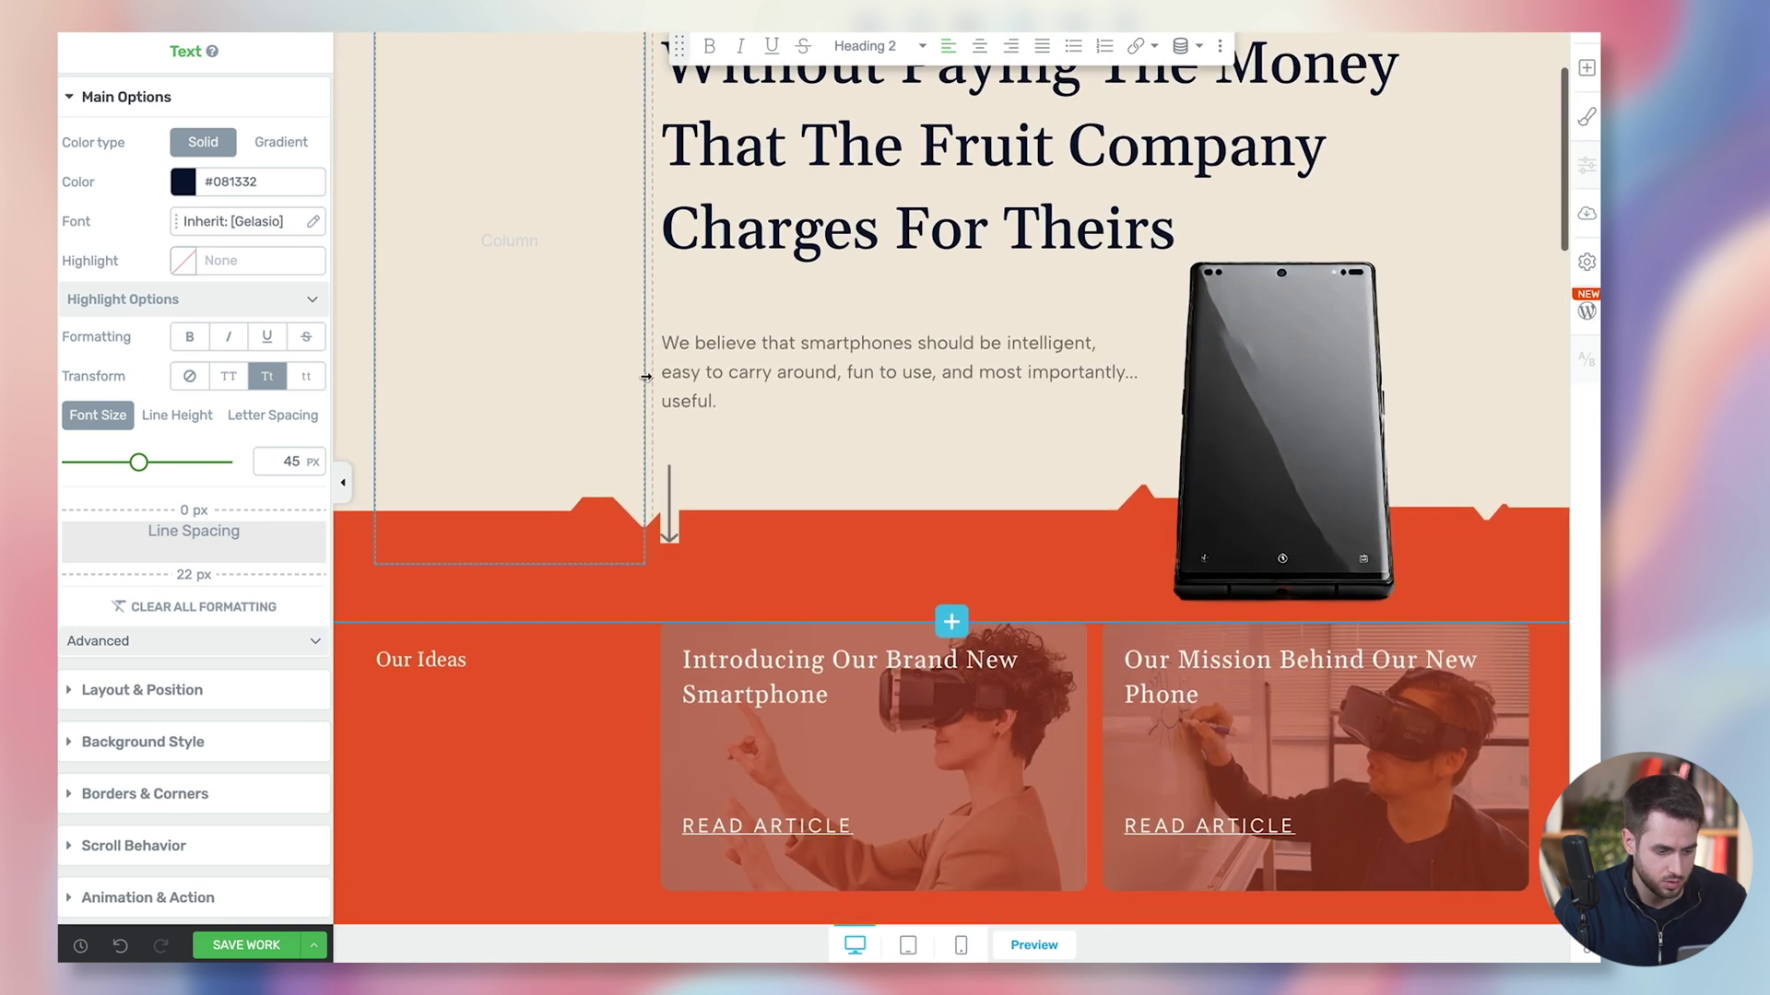
Step: Reselect the arrow and set its jump link target to the Top Features heading
{"action": "left_click", "coordinate": [670, 503]}
{"action": "left_click", "coordinate": [310, 661]}
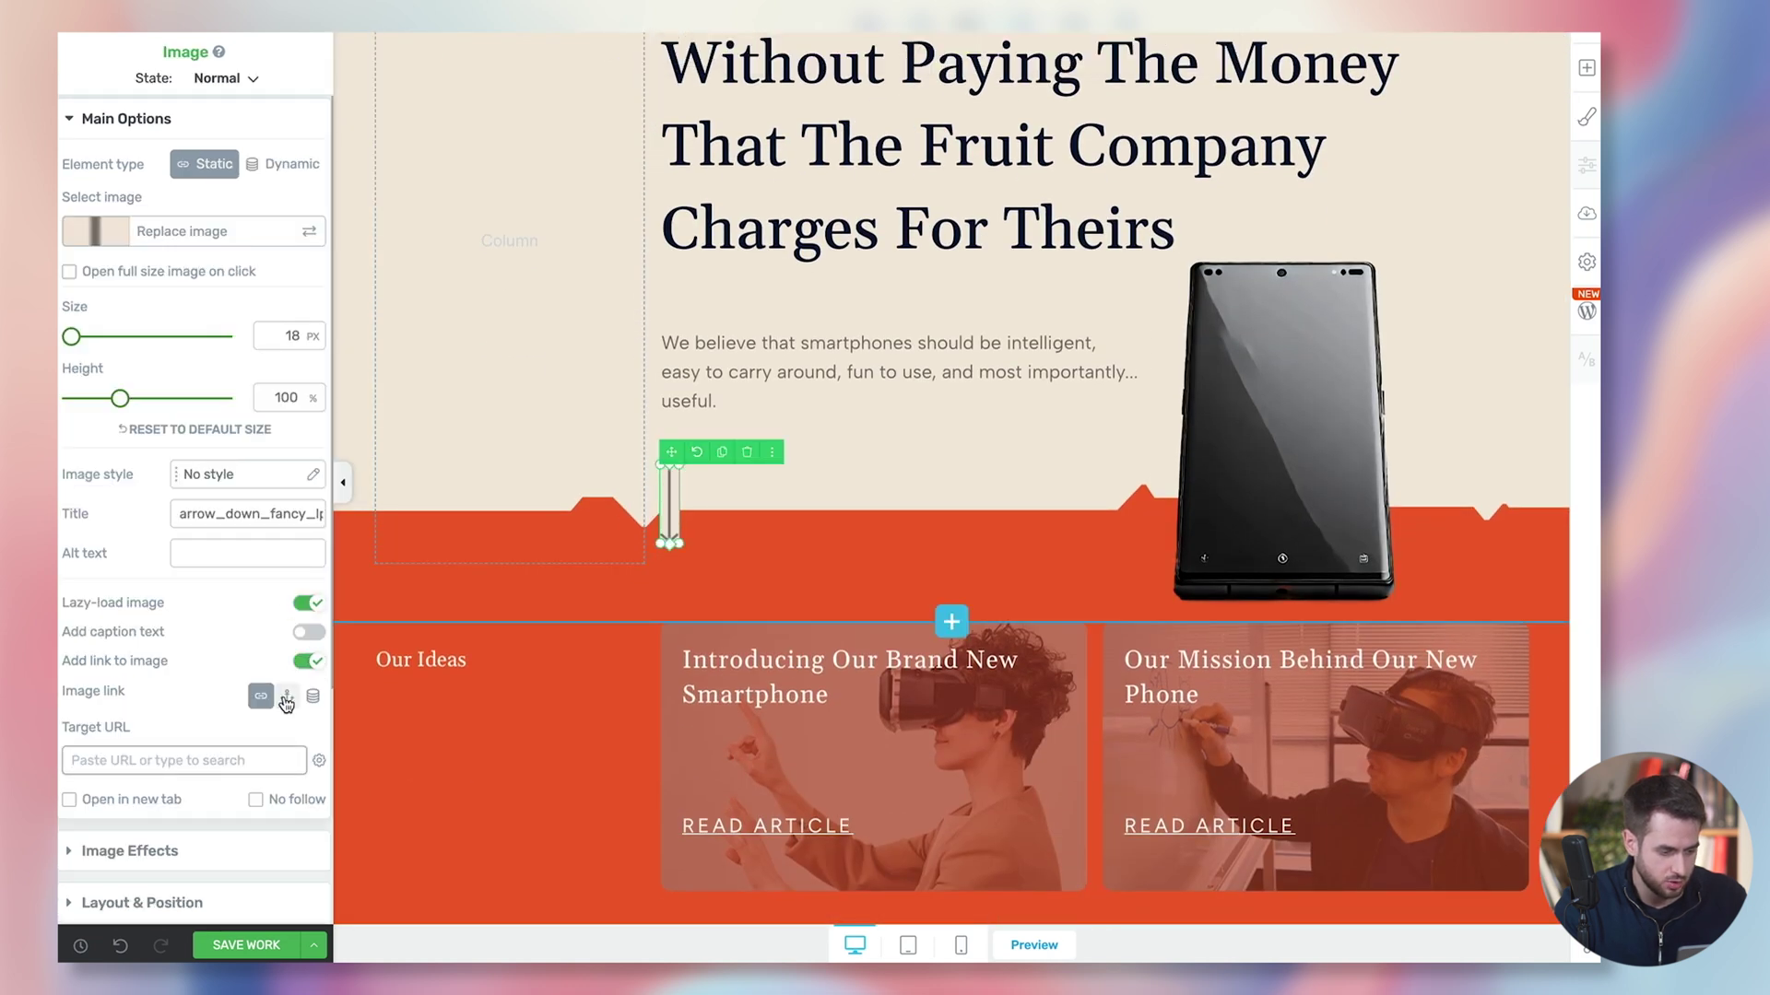
{"action": "left_click", "coordinate": [287, 697]}
{"action": "left_click", "coordinate": [119, 782]}
{"action": "scroll", "coordinate": [610, 744], "scroll_direction": "down", "scroll_amount": 10}
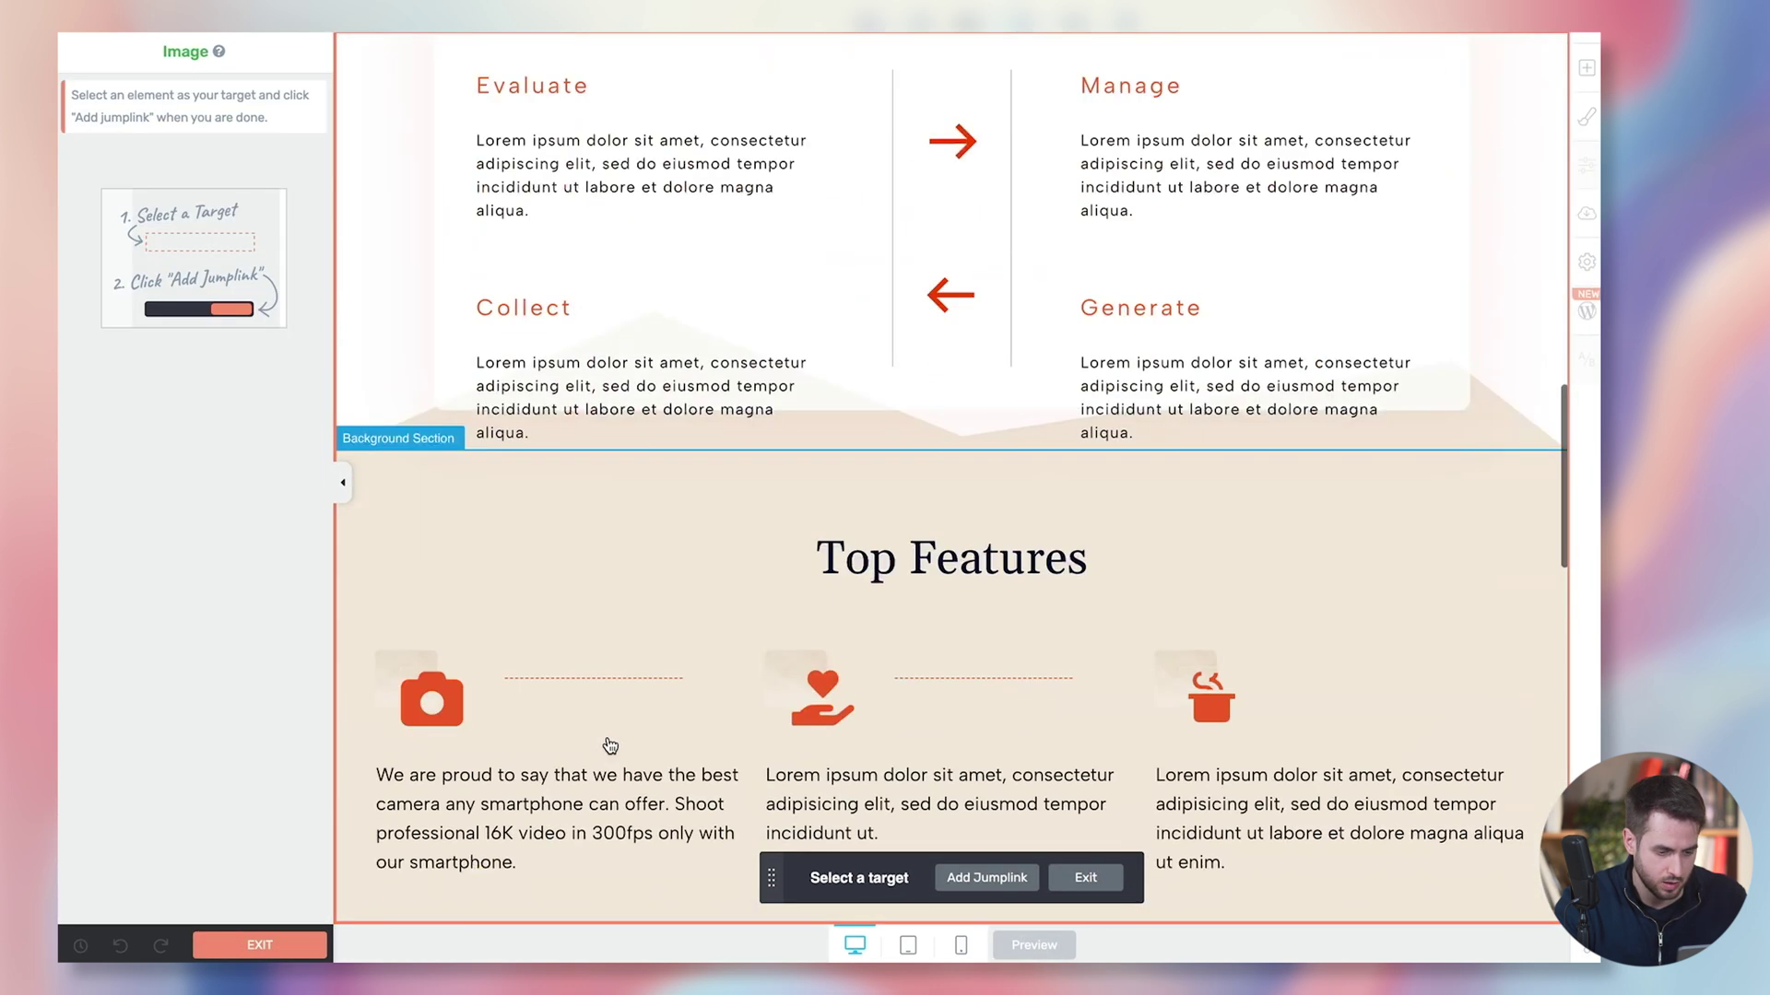
{"action": "scroll", "coordinate": [611, 745], "scroll_direction": "down", "scroll_amount": 5}
{"action": "scroll", "coordinate": [952, 311], "scroll_direction": "up", "scroll_amount": 2}
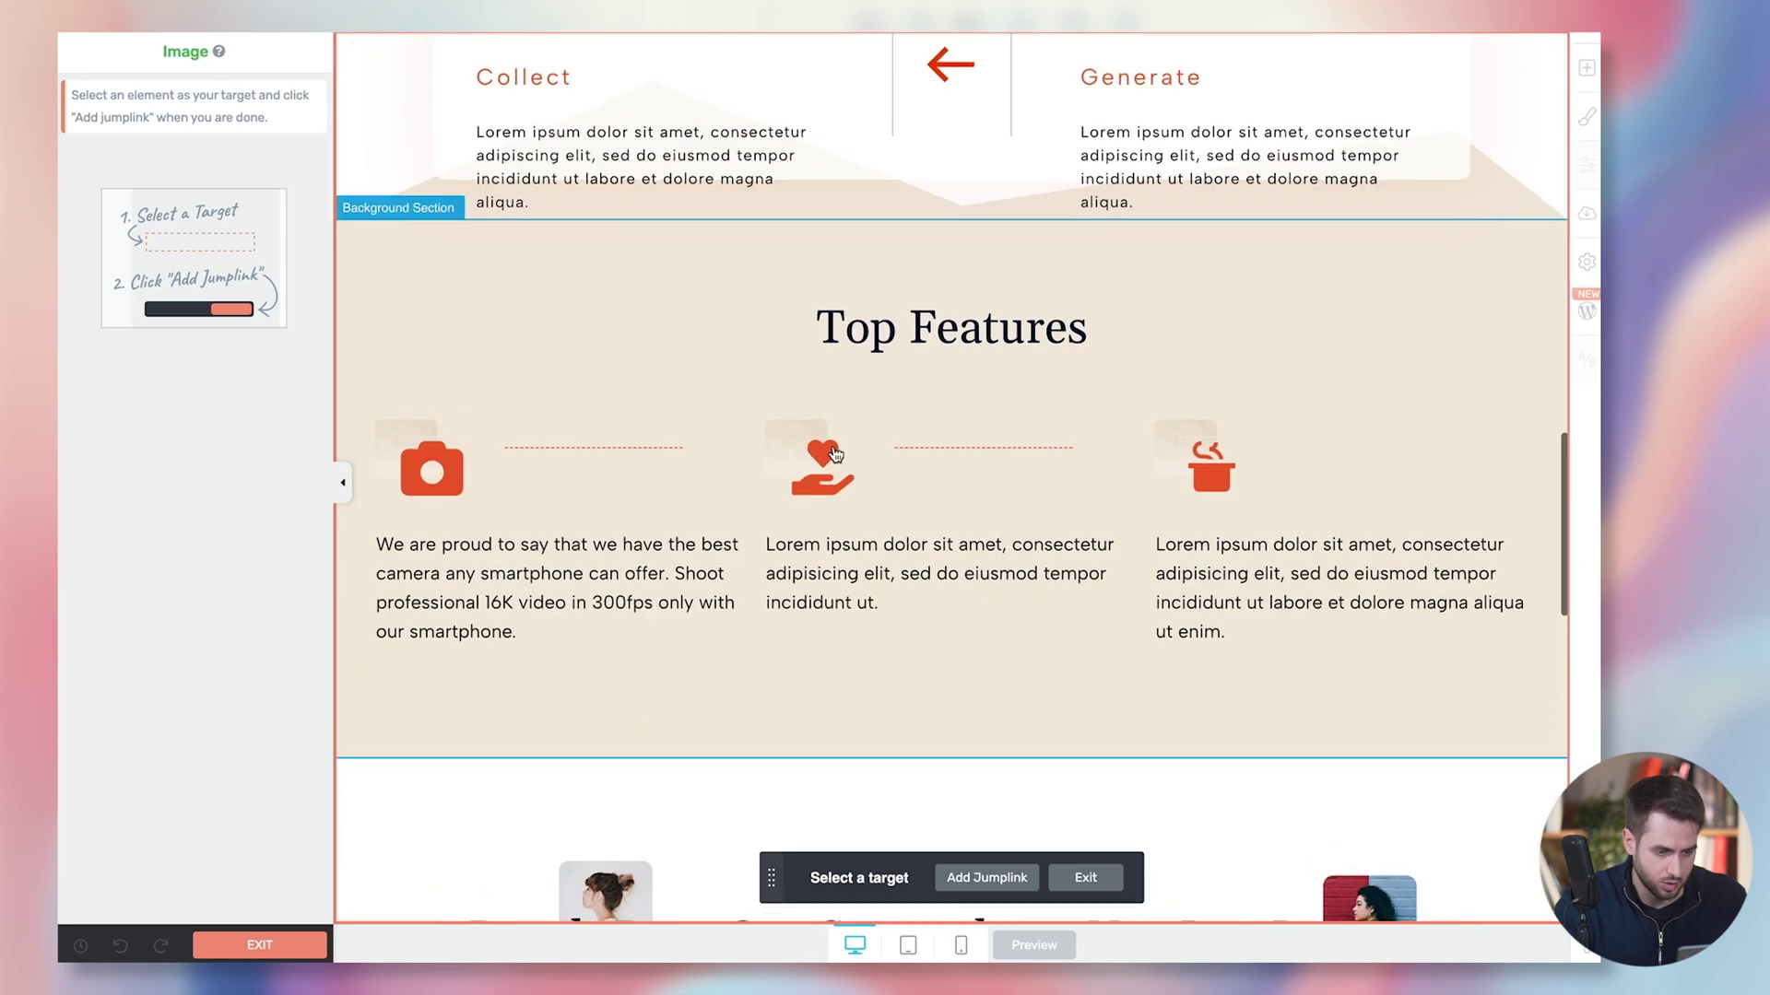
{"action": "left_click", "coordinate": [953, 311]}
{"action": "left_click", "coordinate": [986, 877]}
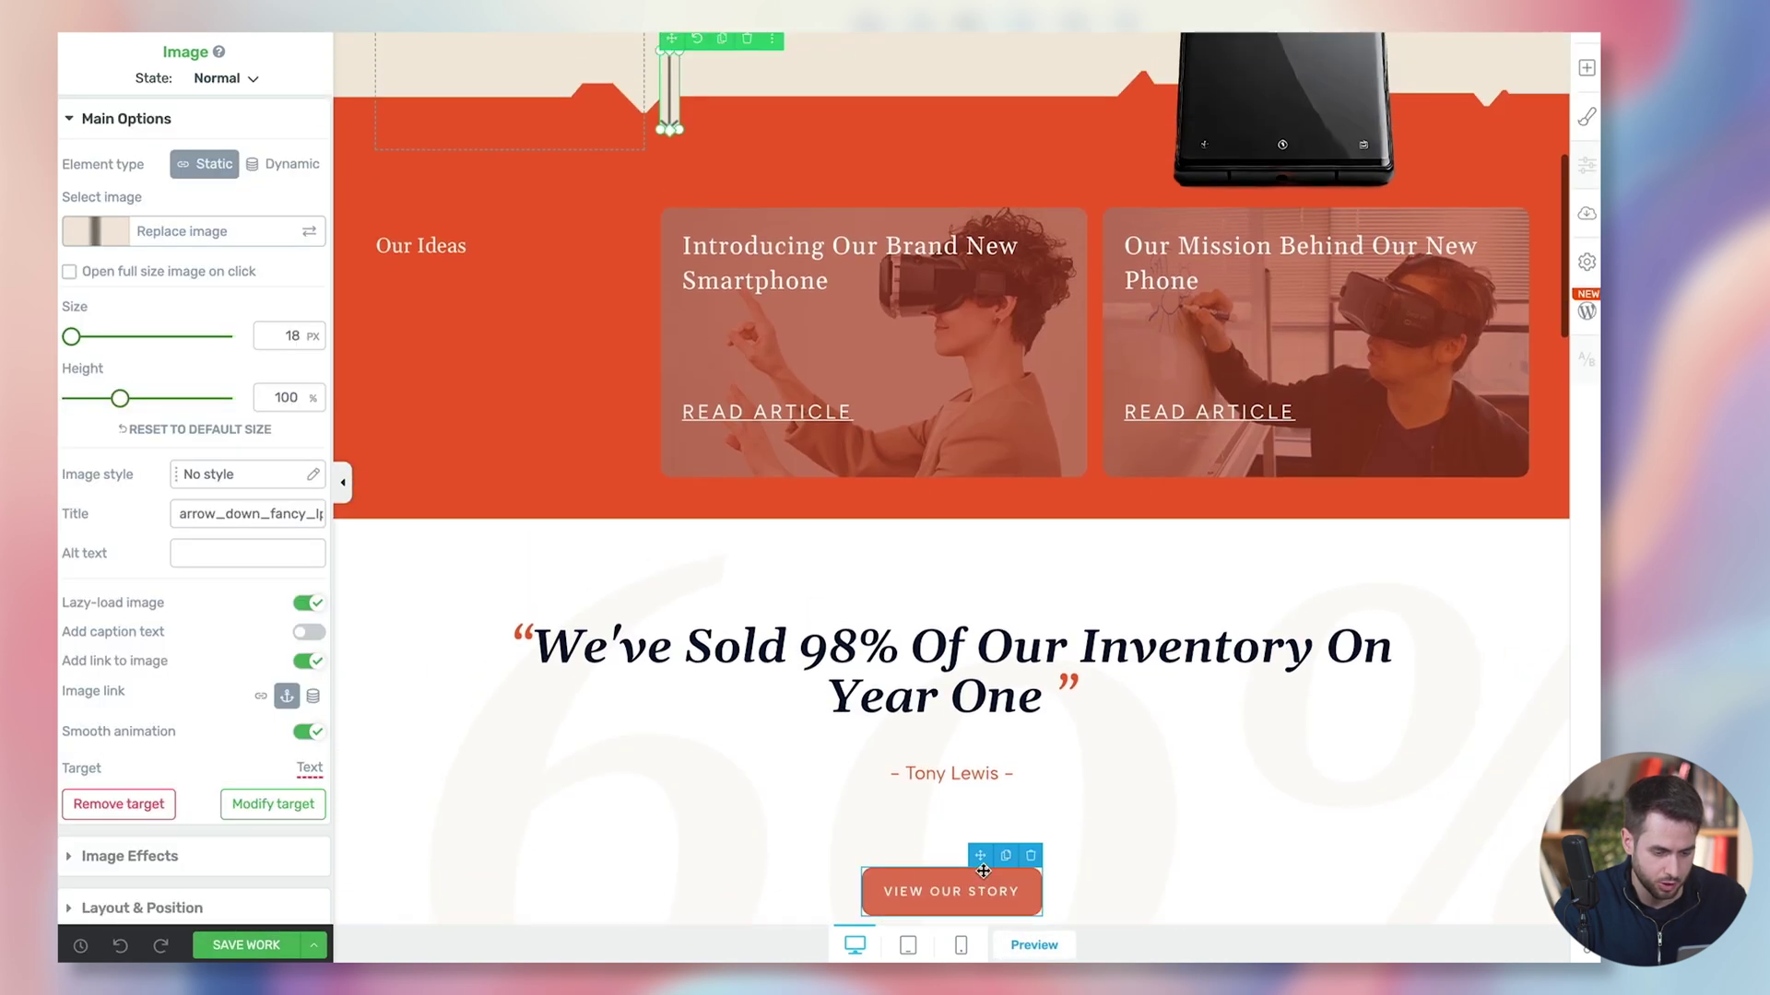
{"action": "scroll", "coordinate": [983, 871], "scroll_direction": "down", "scroll_amount": 10}
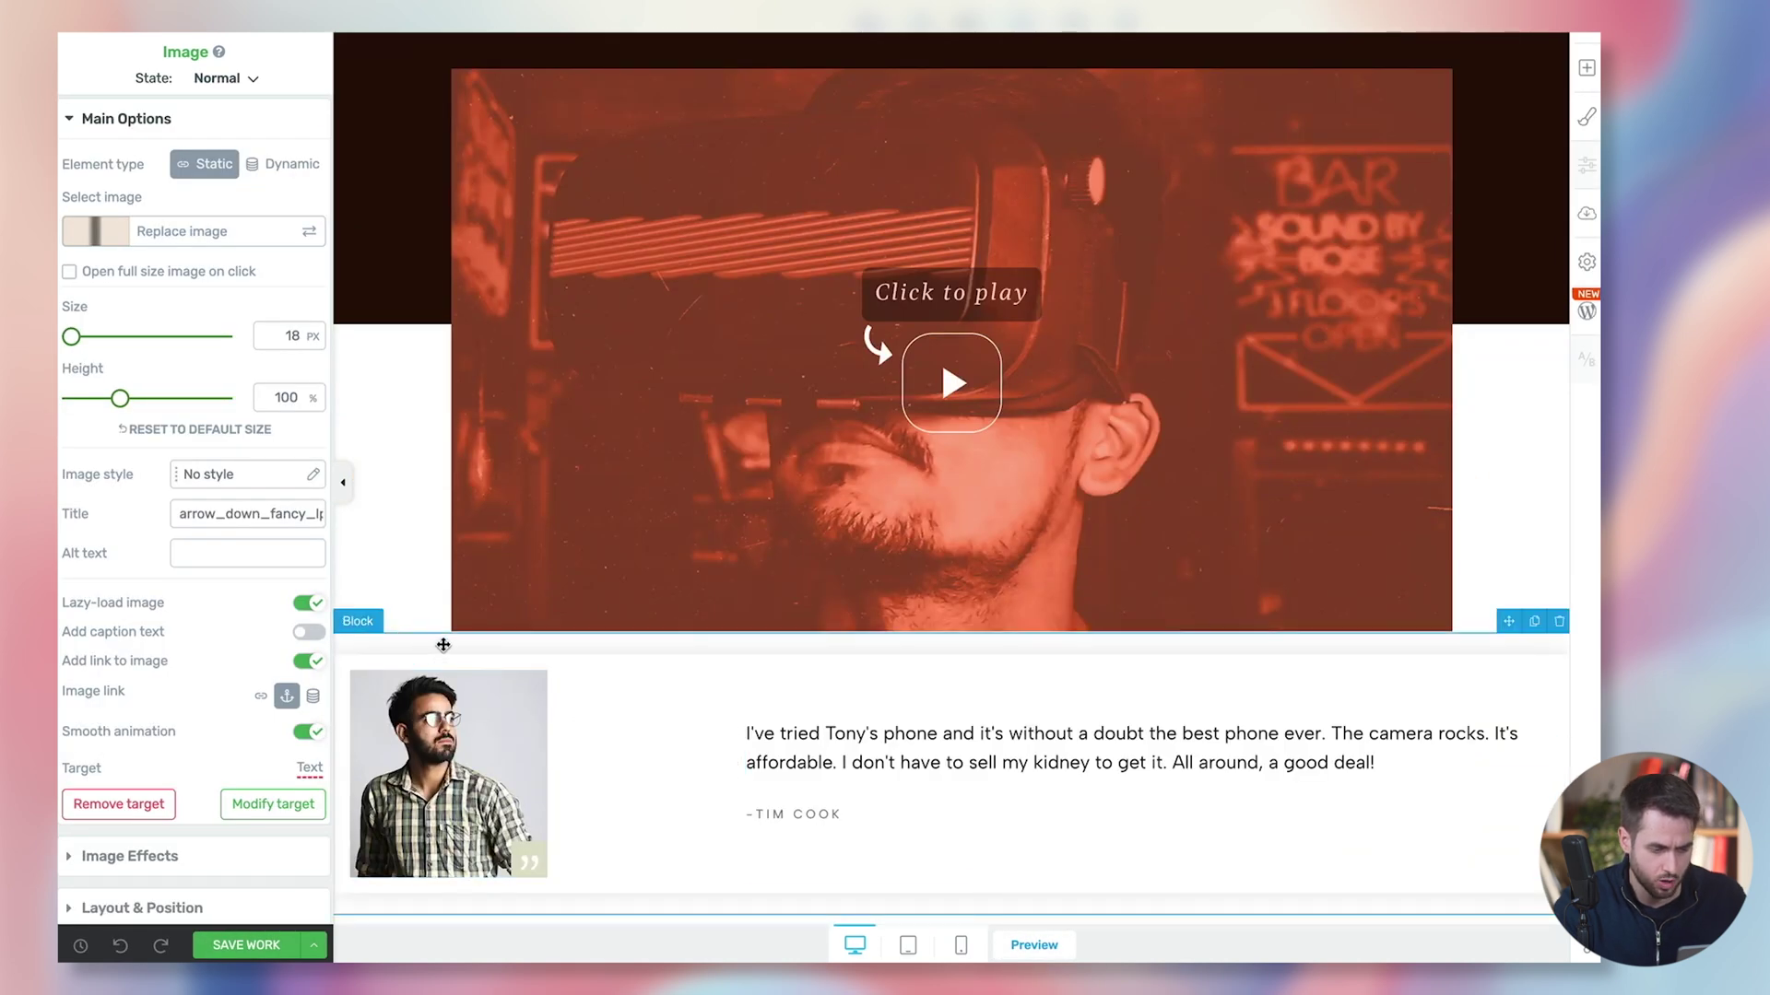
Step: Give the testimonial below the video a 120 px top margin and duplicate it
{"action": "left_click", "coordinate": [443, 645]}
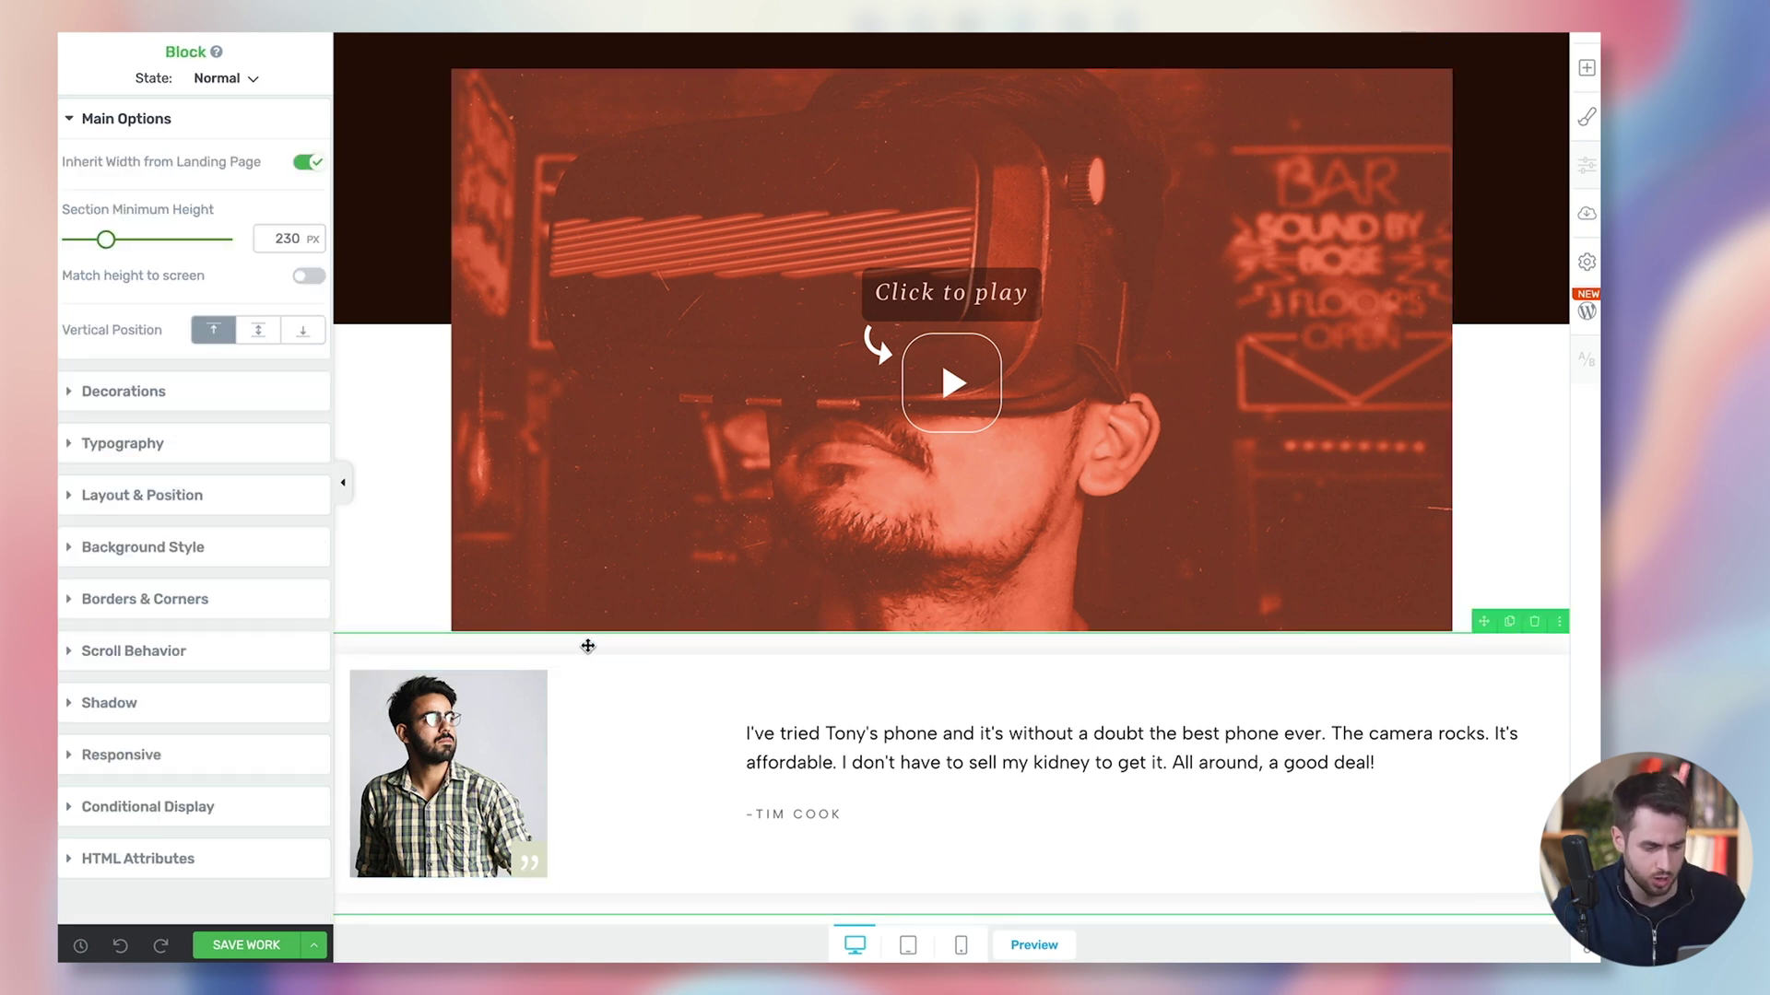
{"action": "left_click", "coordinate": [148, 503]}
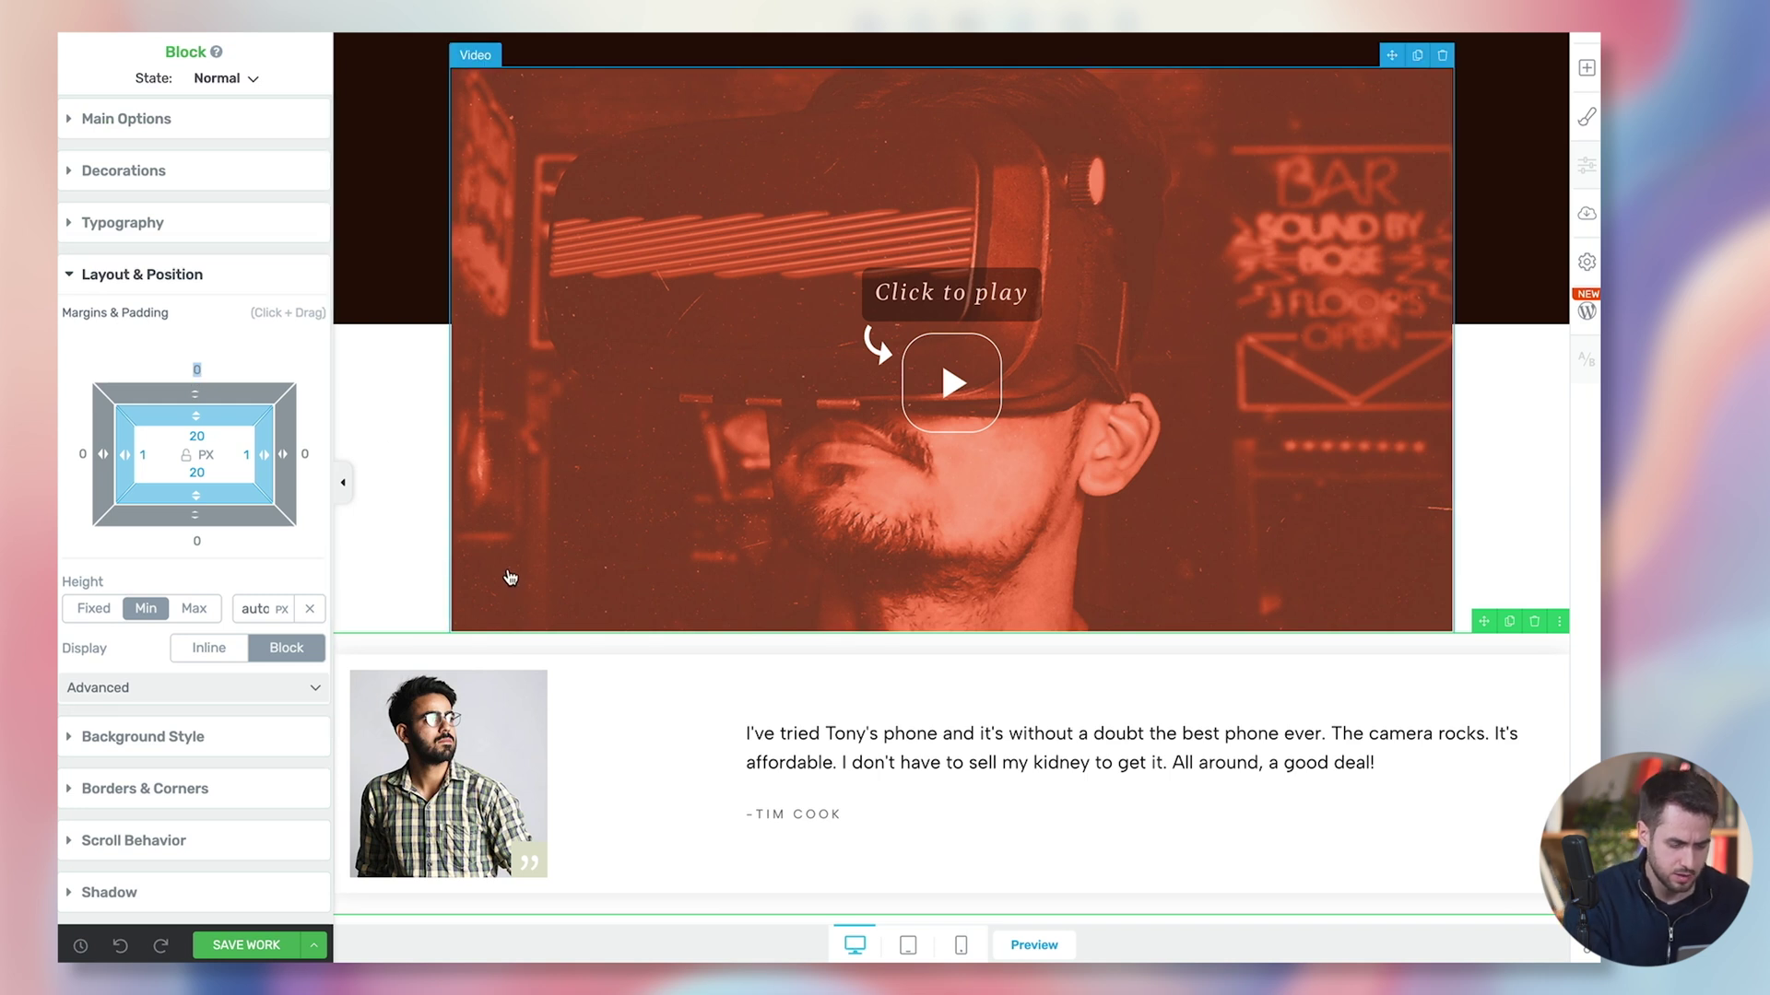
{"action": "type", "text": "120"}
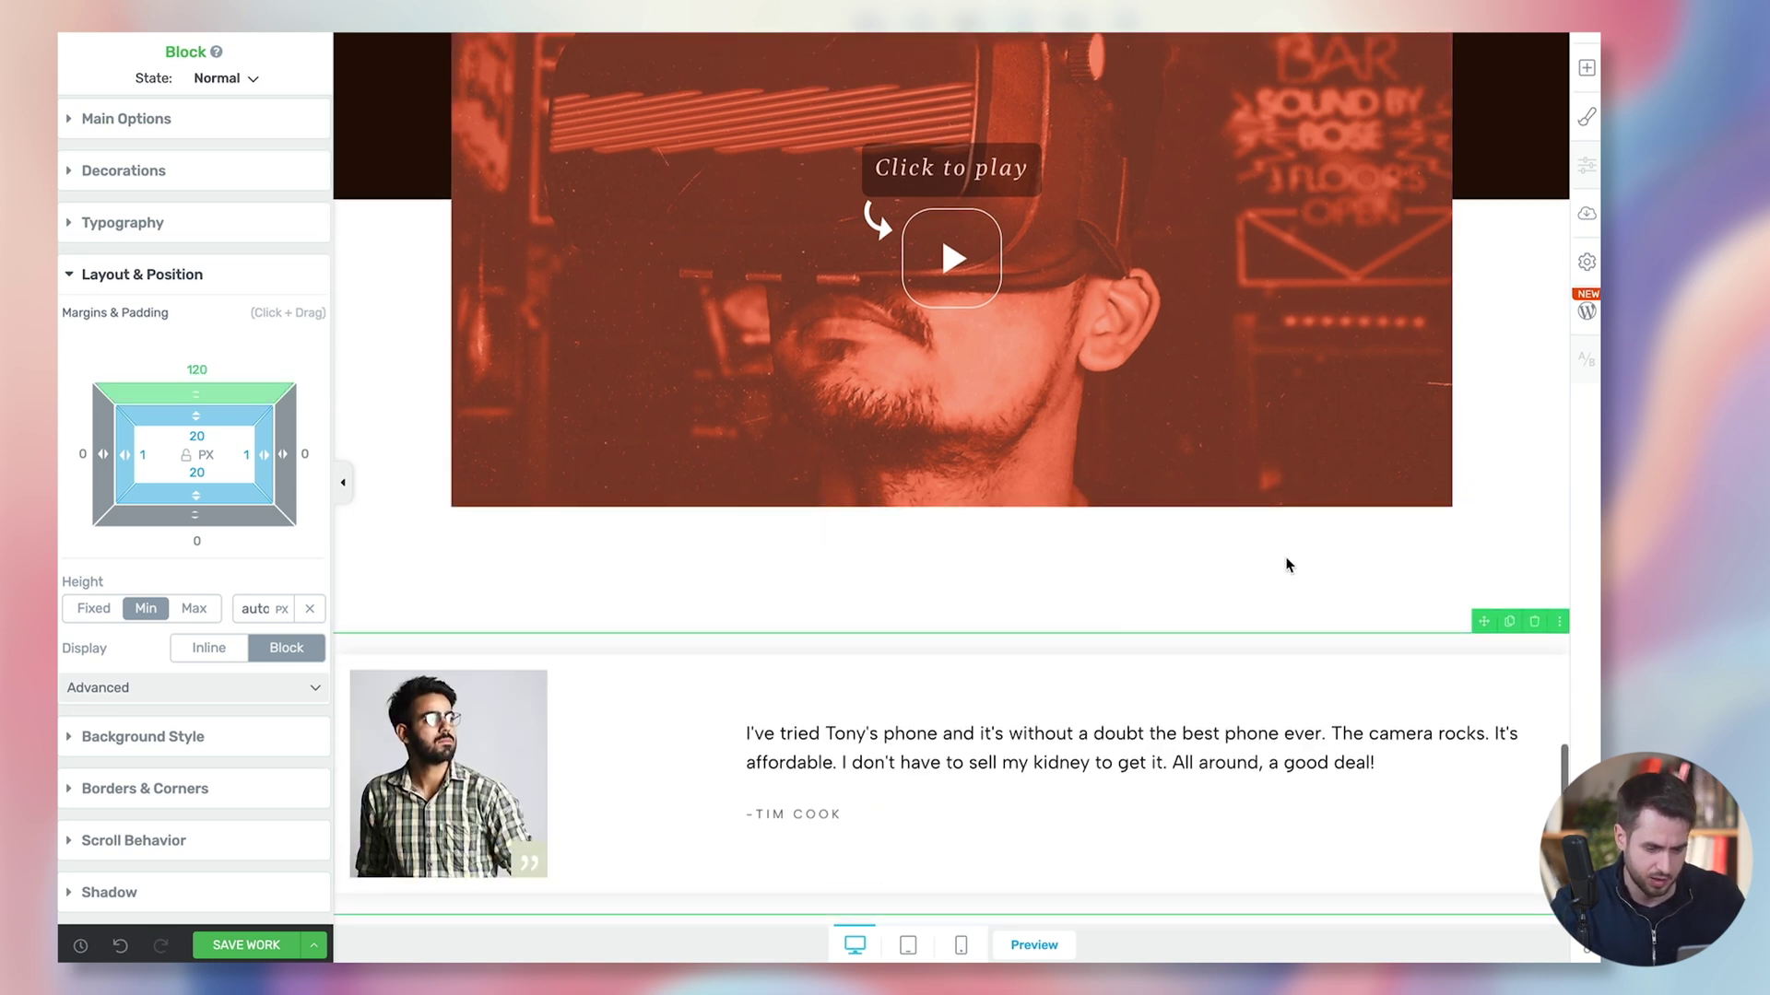
{"action": "left_click", "coordinate": [1509, 620]}
{"action": "scroll", "coordinate": [1509, 621], "scroll_direction": "down", "scroll_amount": 1}
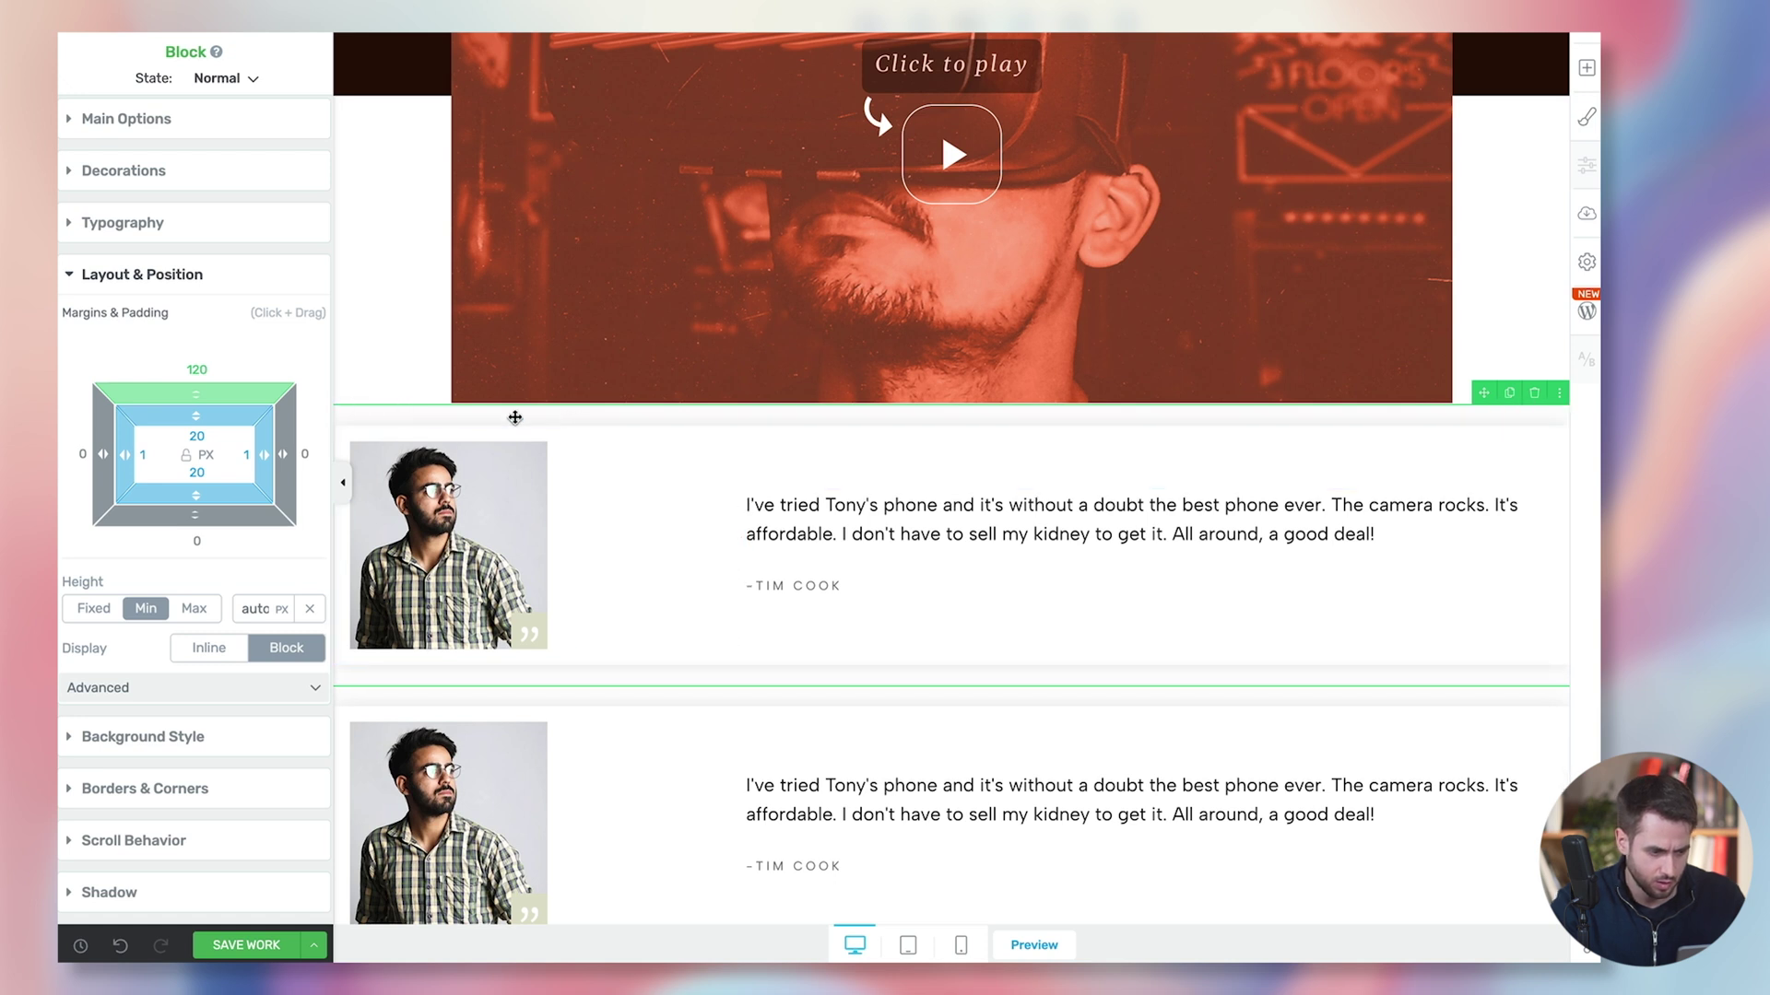
Step: Set a 120 px top margin on the other testimonial block as well
{"action": "left_click", "coordinate": [372, 355]}
{"action": "left_click", "coordinate": [430, 421]}
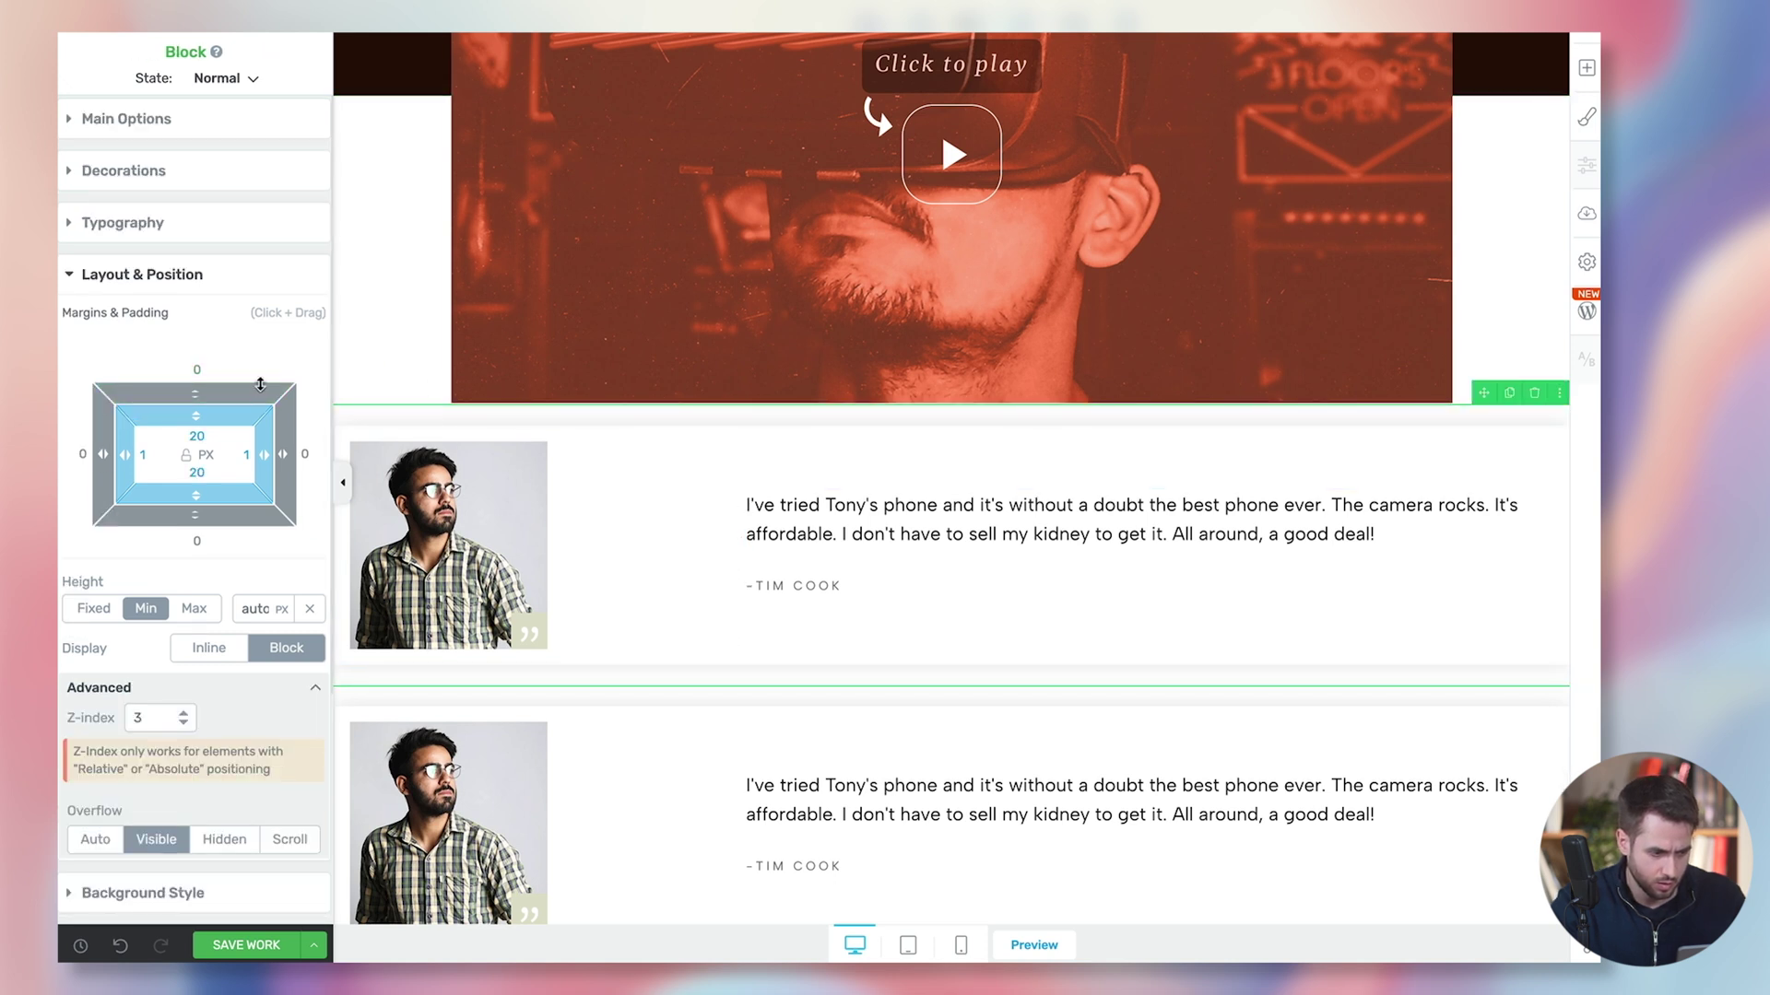
{"action": "left_click_drag", "start_coordinate": [258, 384], "coordinate": [230, 377]}
{"action": "type", "text": "120"}
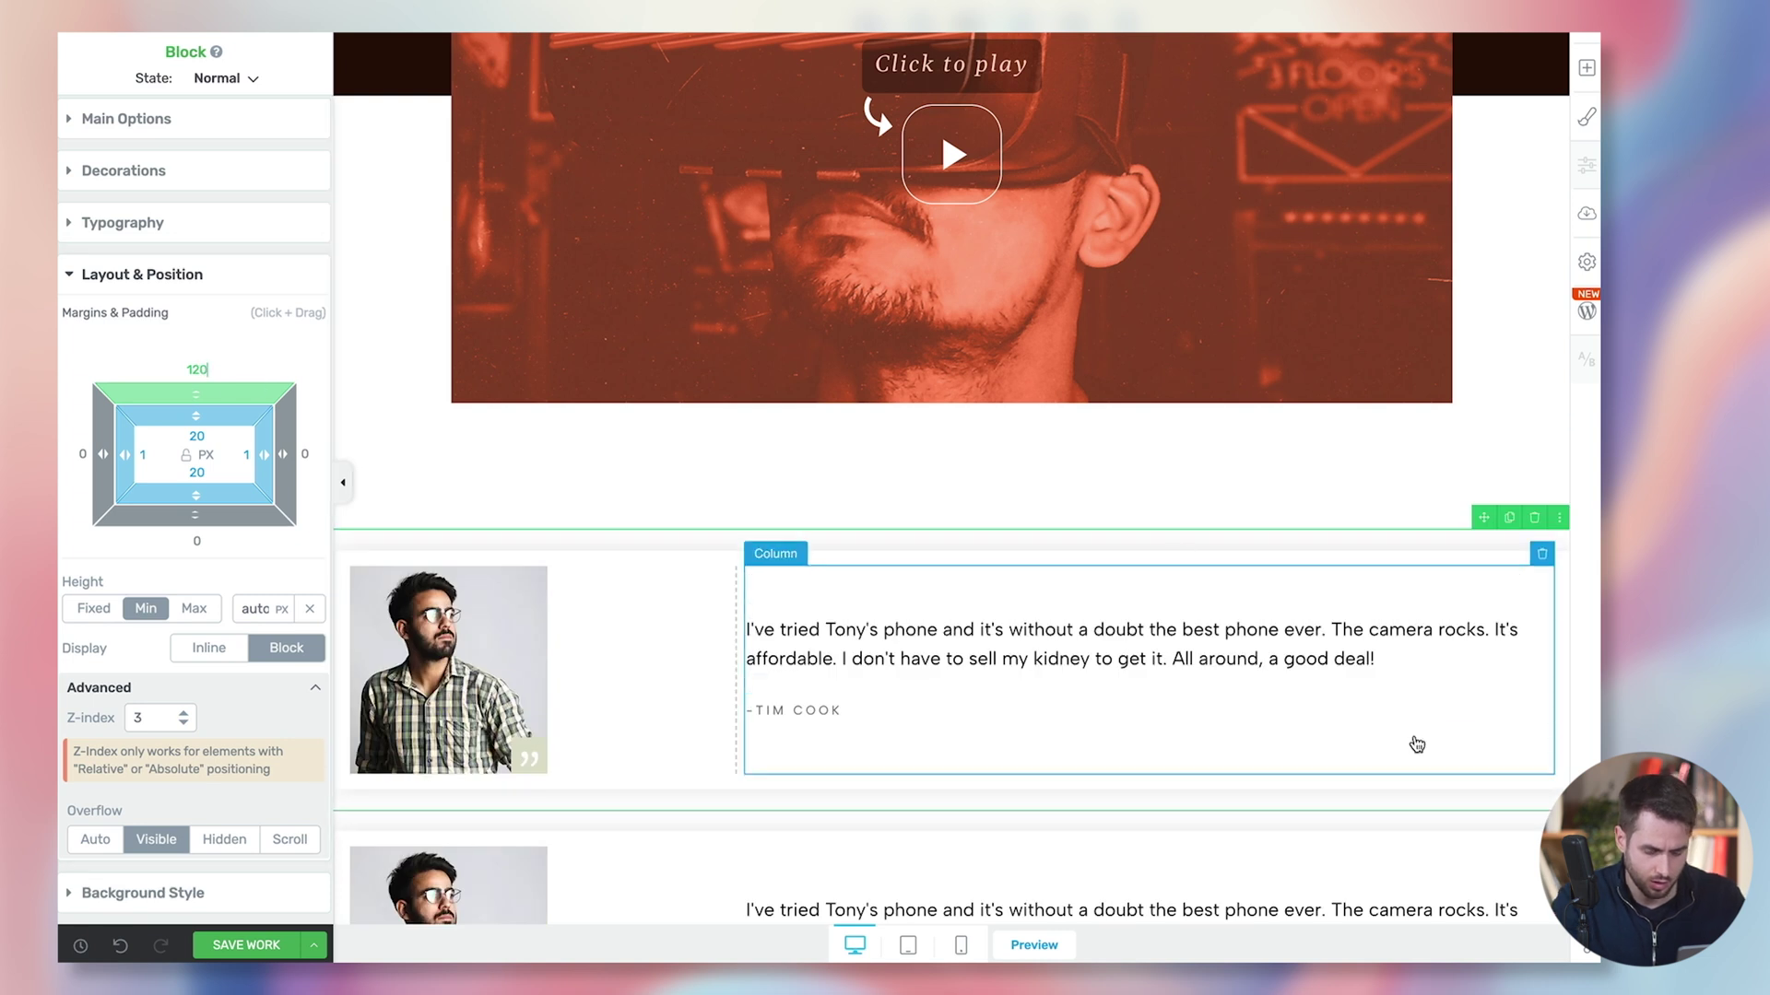
{"action": "scroll", "coordinate": [1475, 740], "scroll_direction": "down", "scroll_amount": 1}
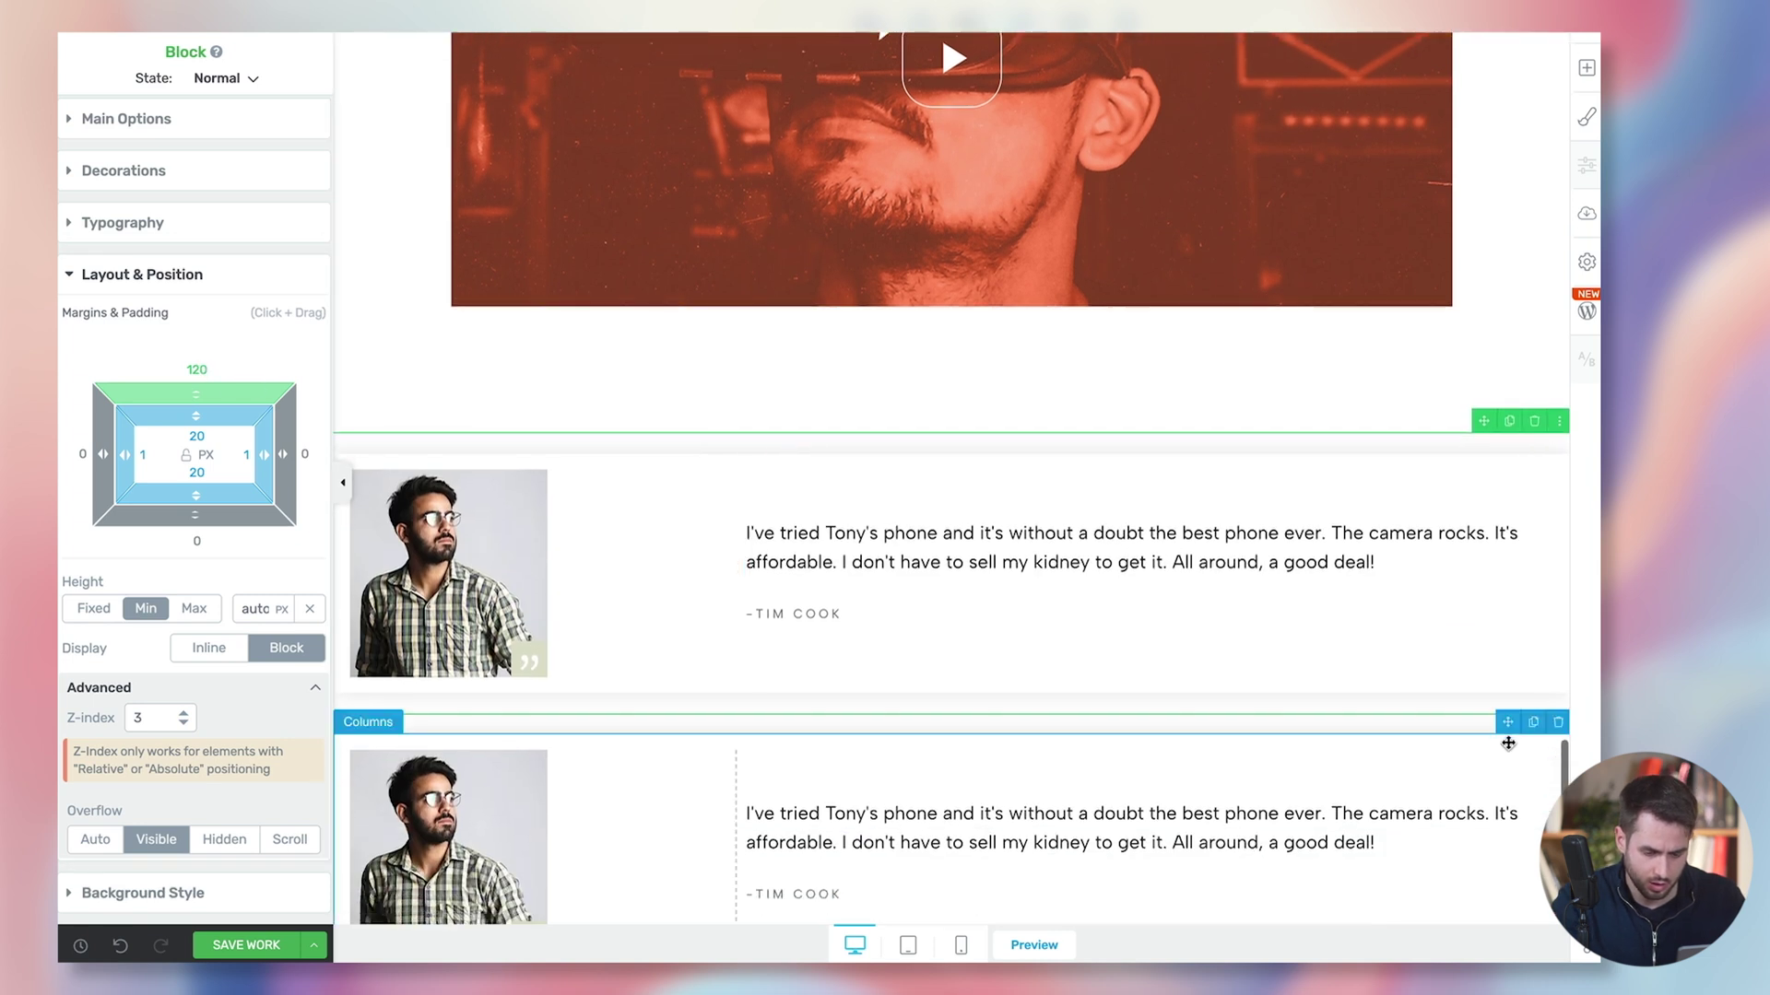
Step: Duplicate the testimonial into a third copy and scroll back up toward Top Features
{"action": "left_click", "coordinate": [1533, 723]}
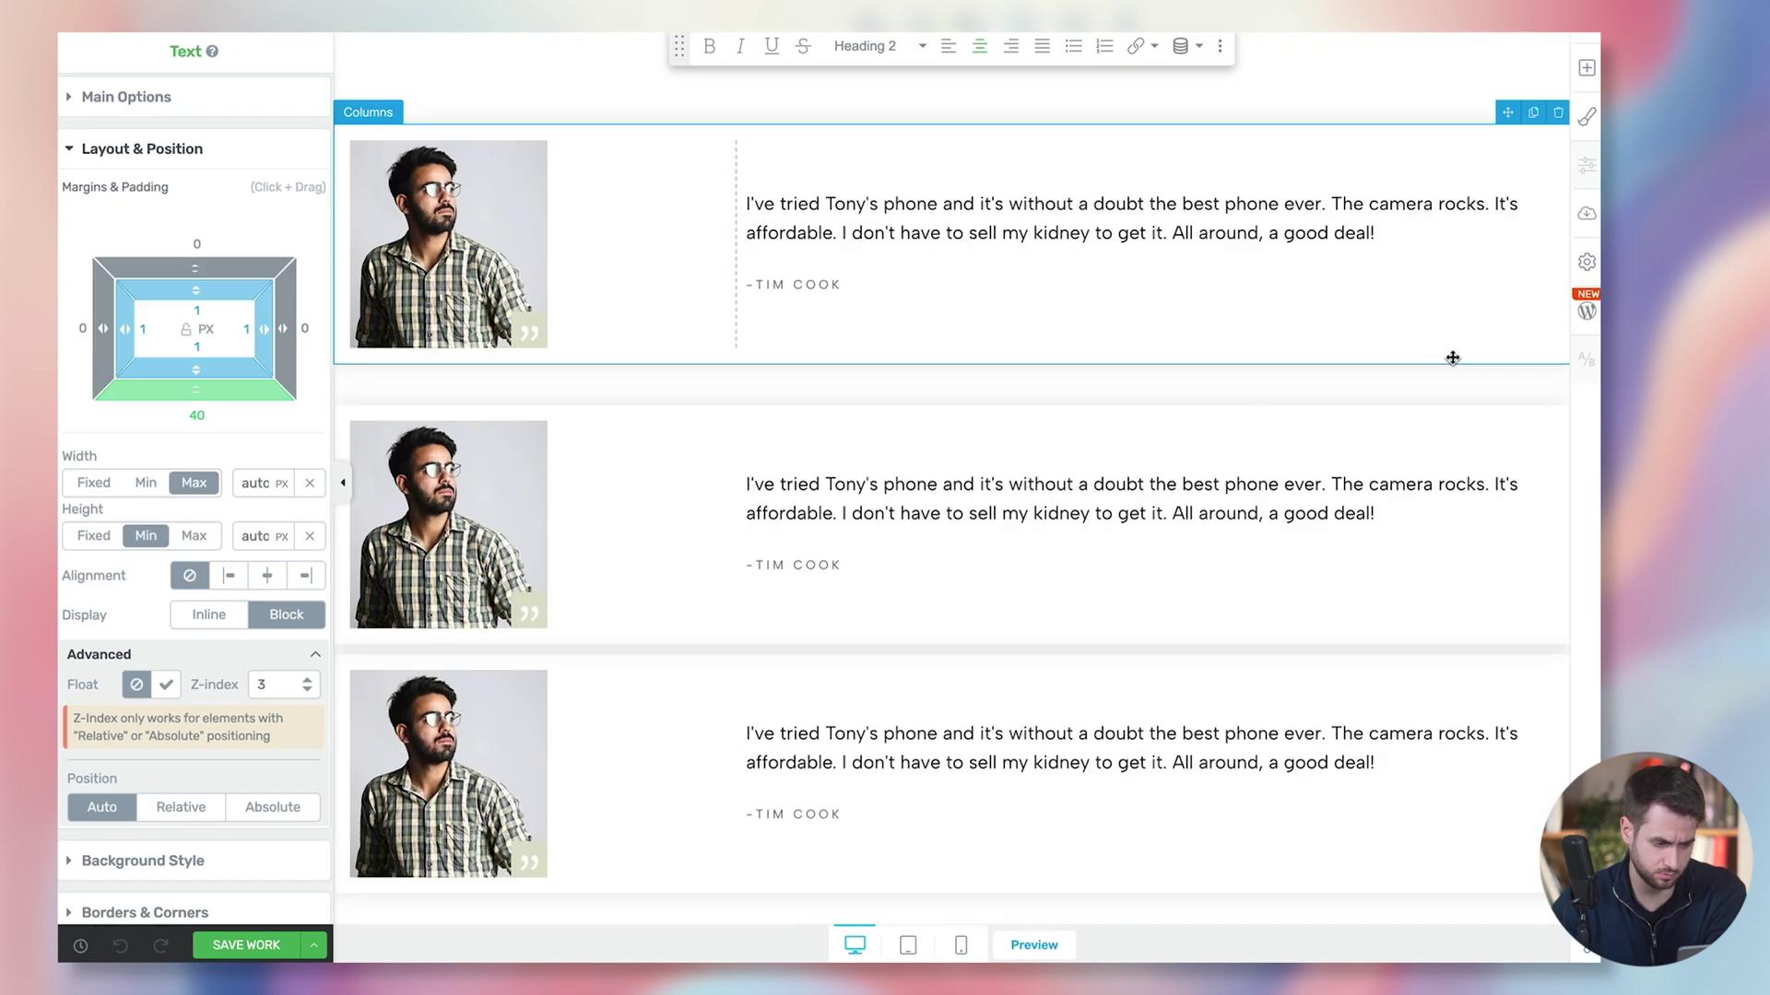
{"action": "scroll", "coordinate": [1067, 407], "scroll_direction": "up", "scroll_amount": 10}
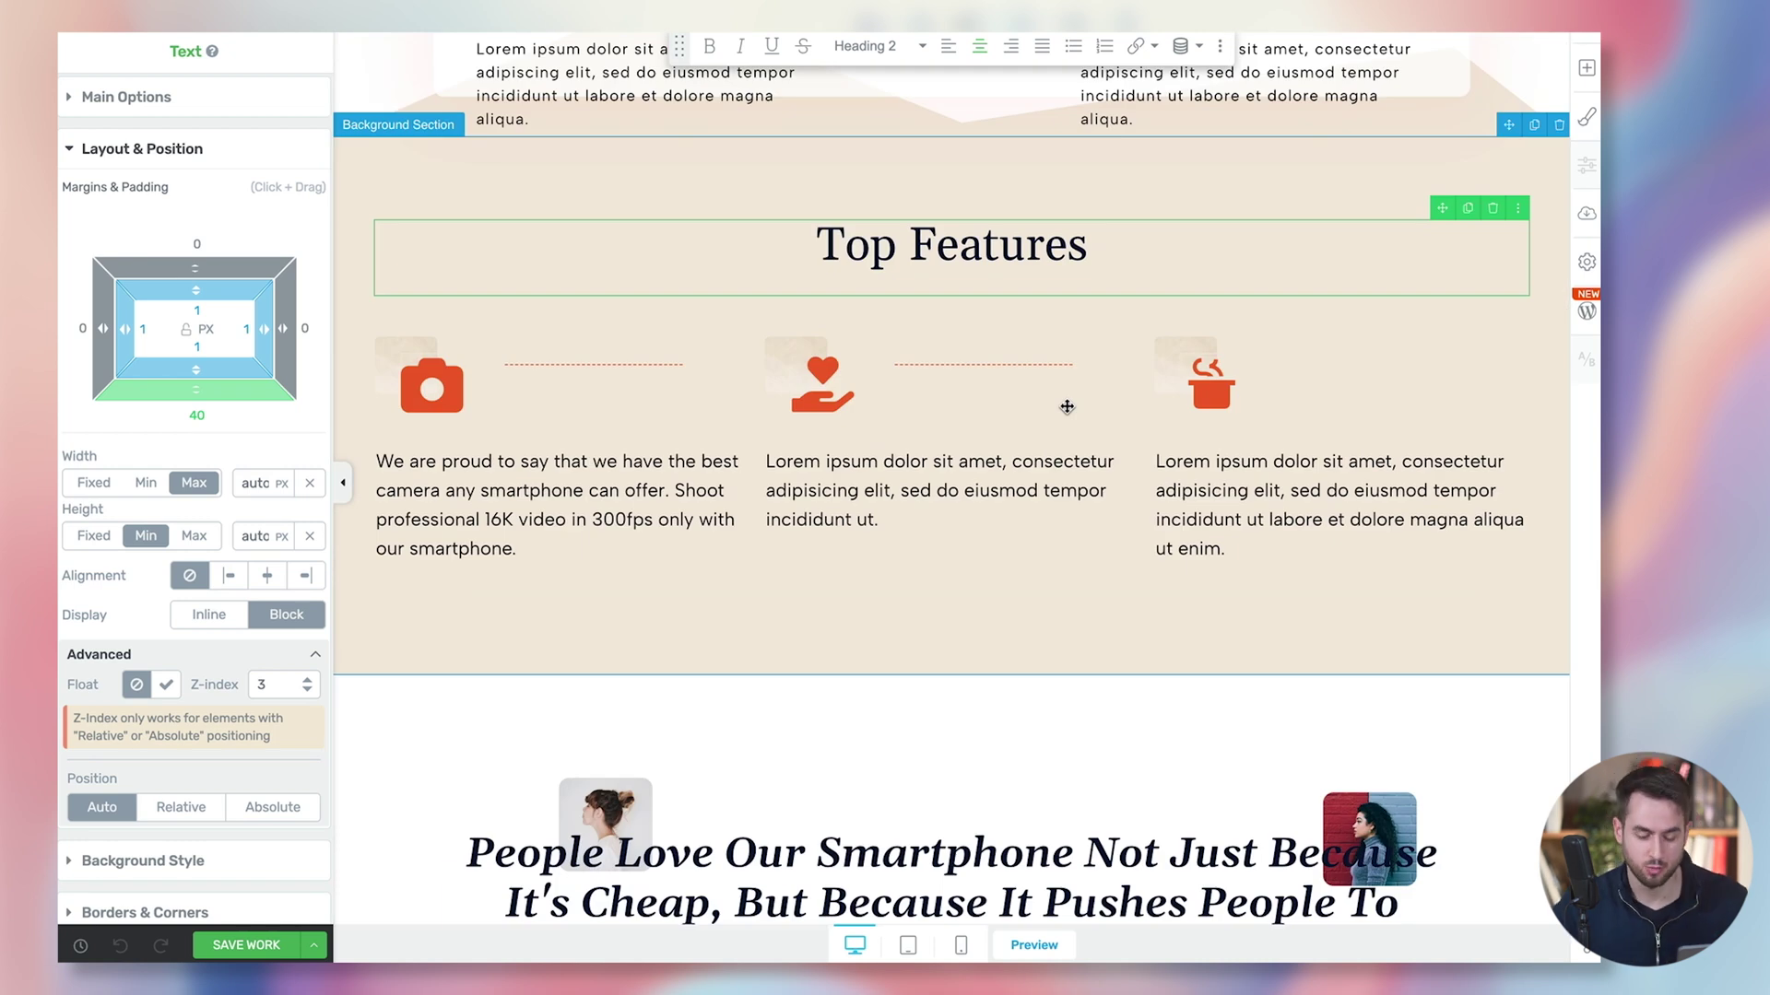
{"action": "scroll", "coordinate": [1067, 408], "scroll_direction": "up", "scroll_amount": 15}
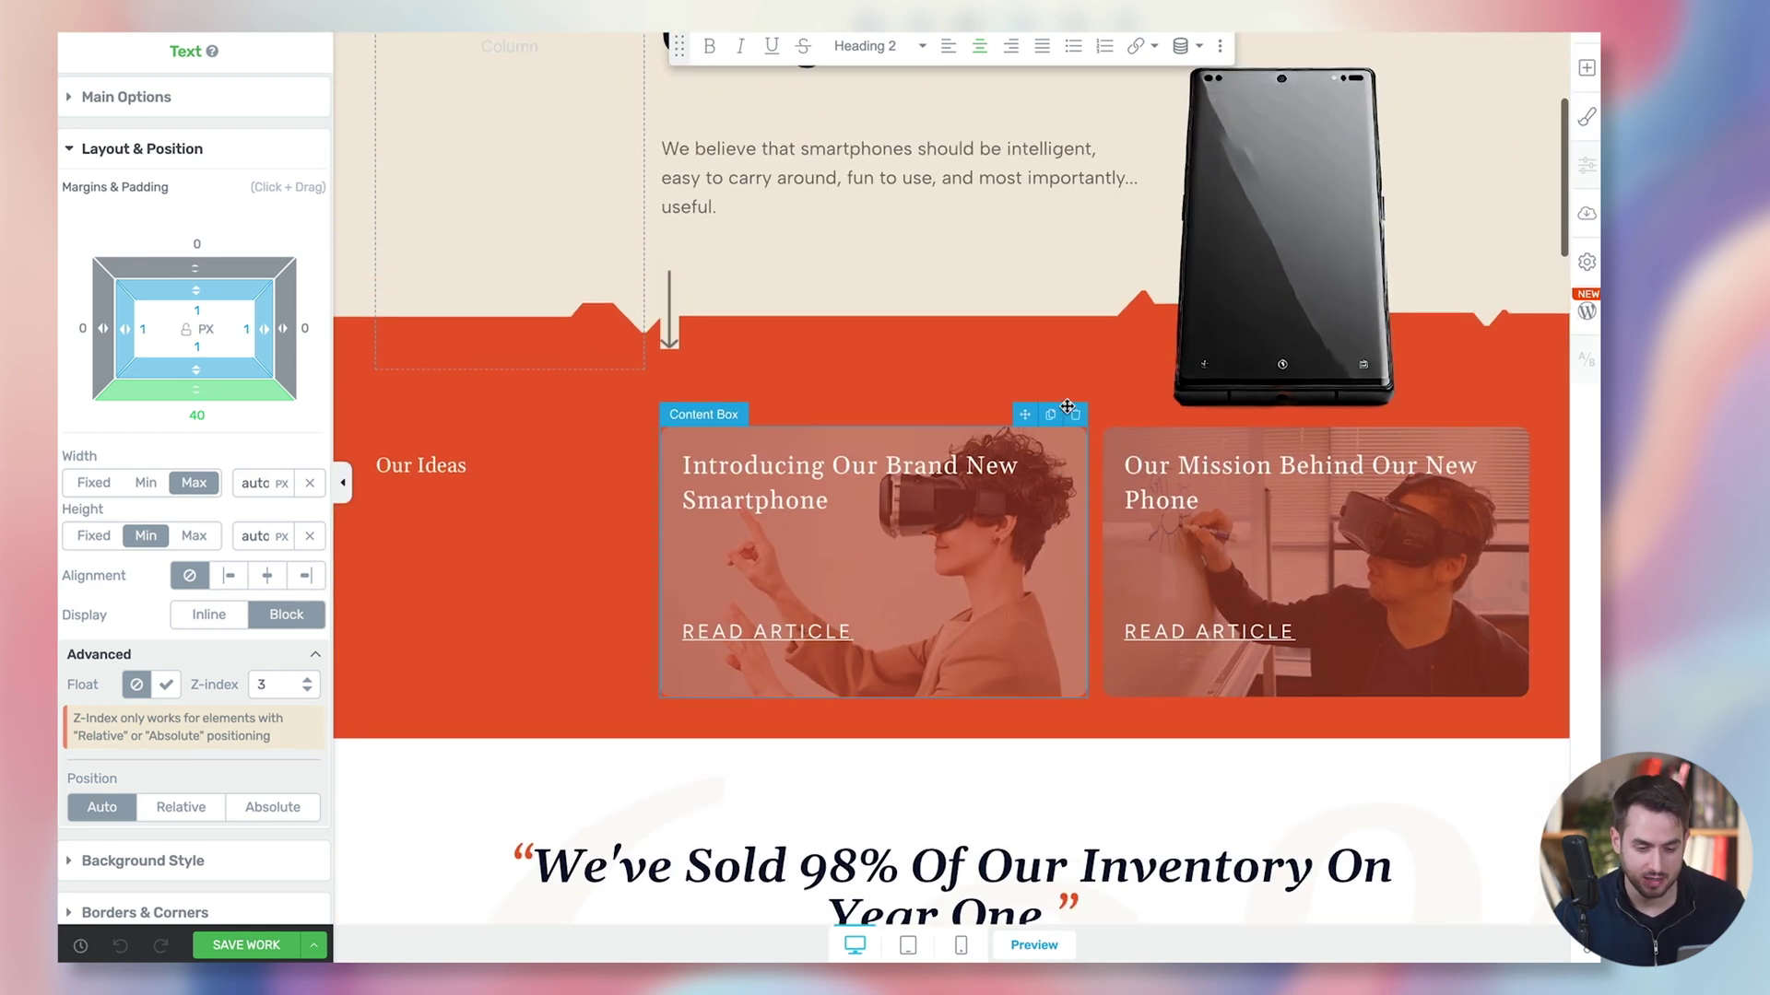
{"action": "scroll", "coordinate": [1068, 408], "scroll_direction": "up", "scroll_amount": 4}
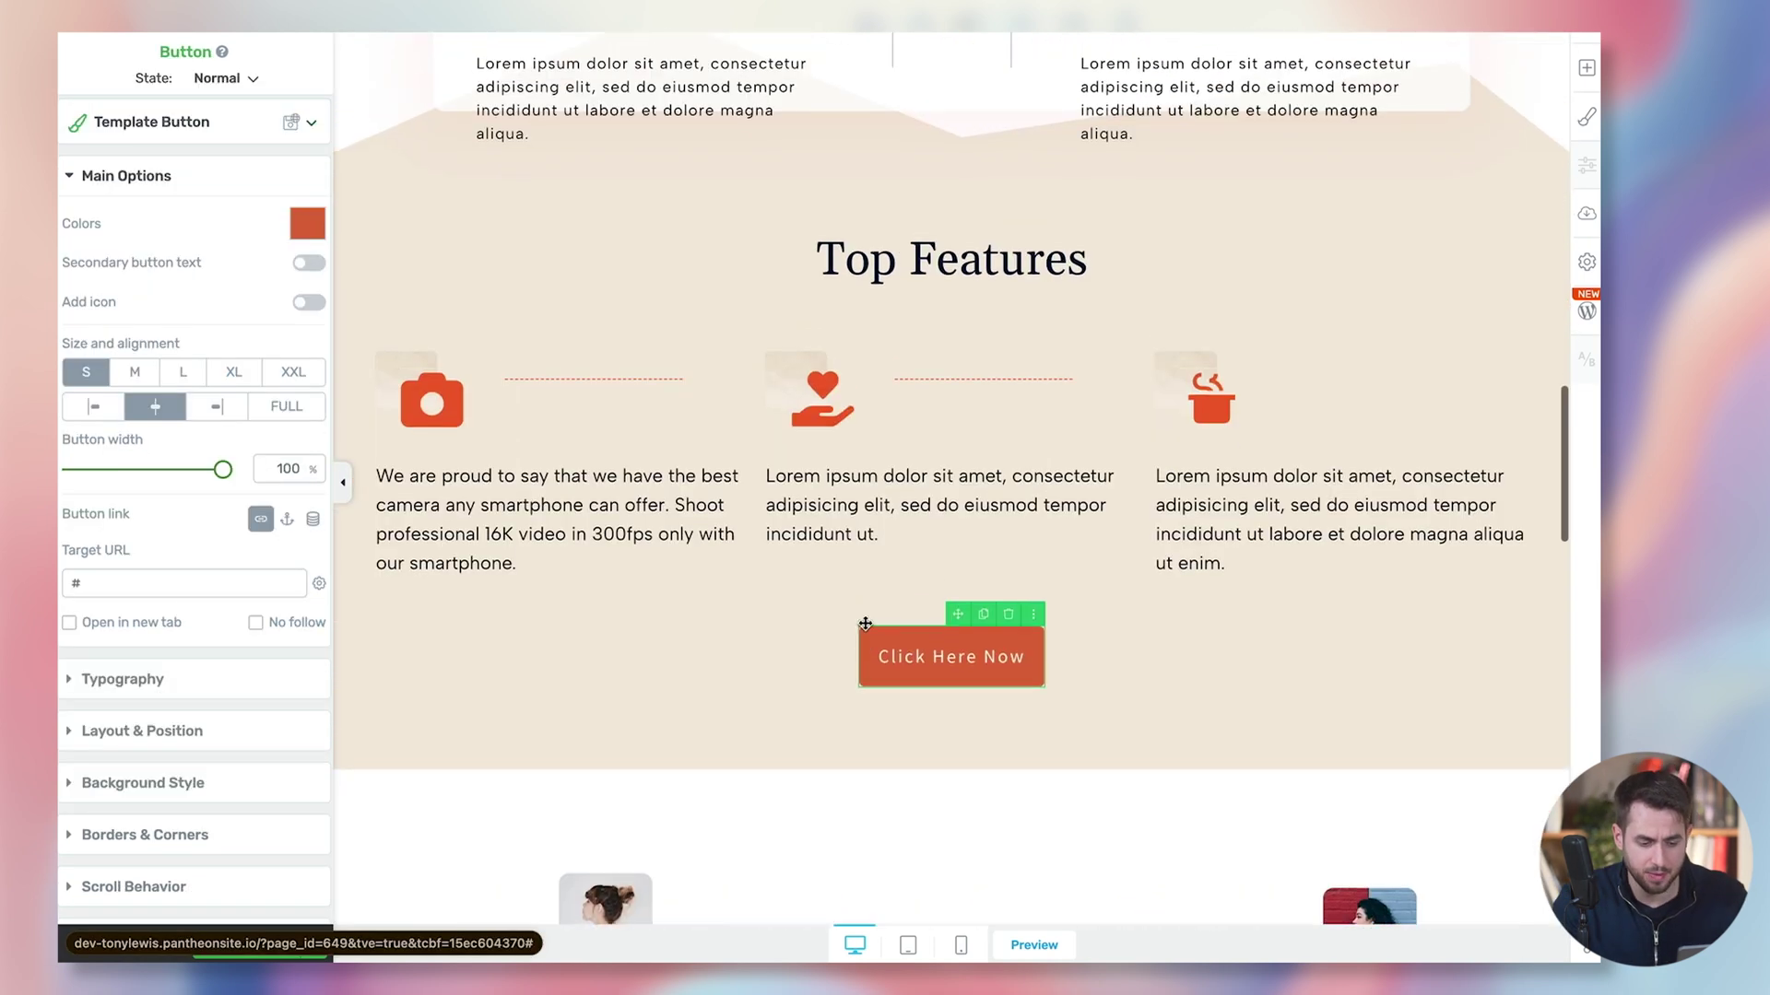
{"action": "scroll", "coordinate": [798, 687], "scroll_direction": "up", "scroll_amount": 1}
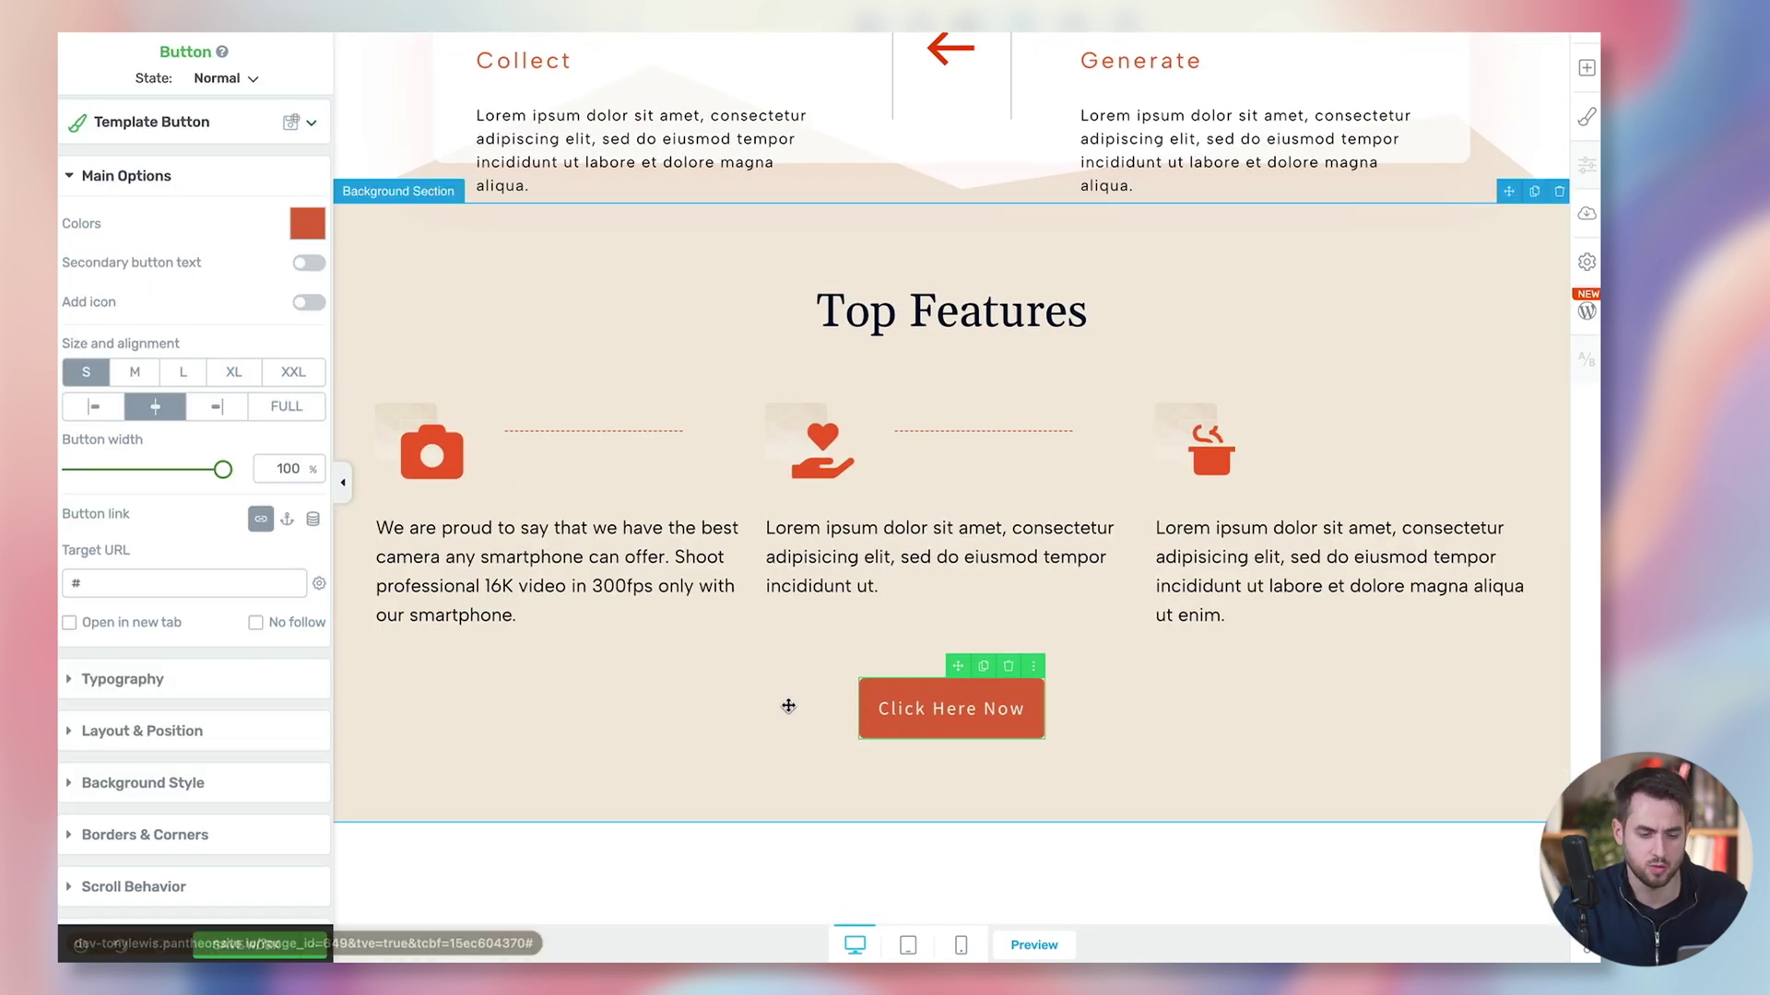
{"action": "scroll", "coordinate": [788, 706], "scroll_direction": "up", "scroll_amount": 15}
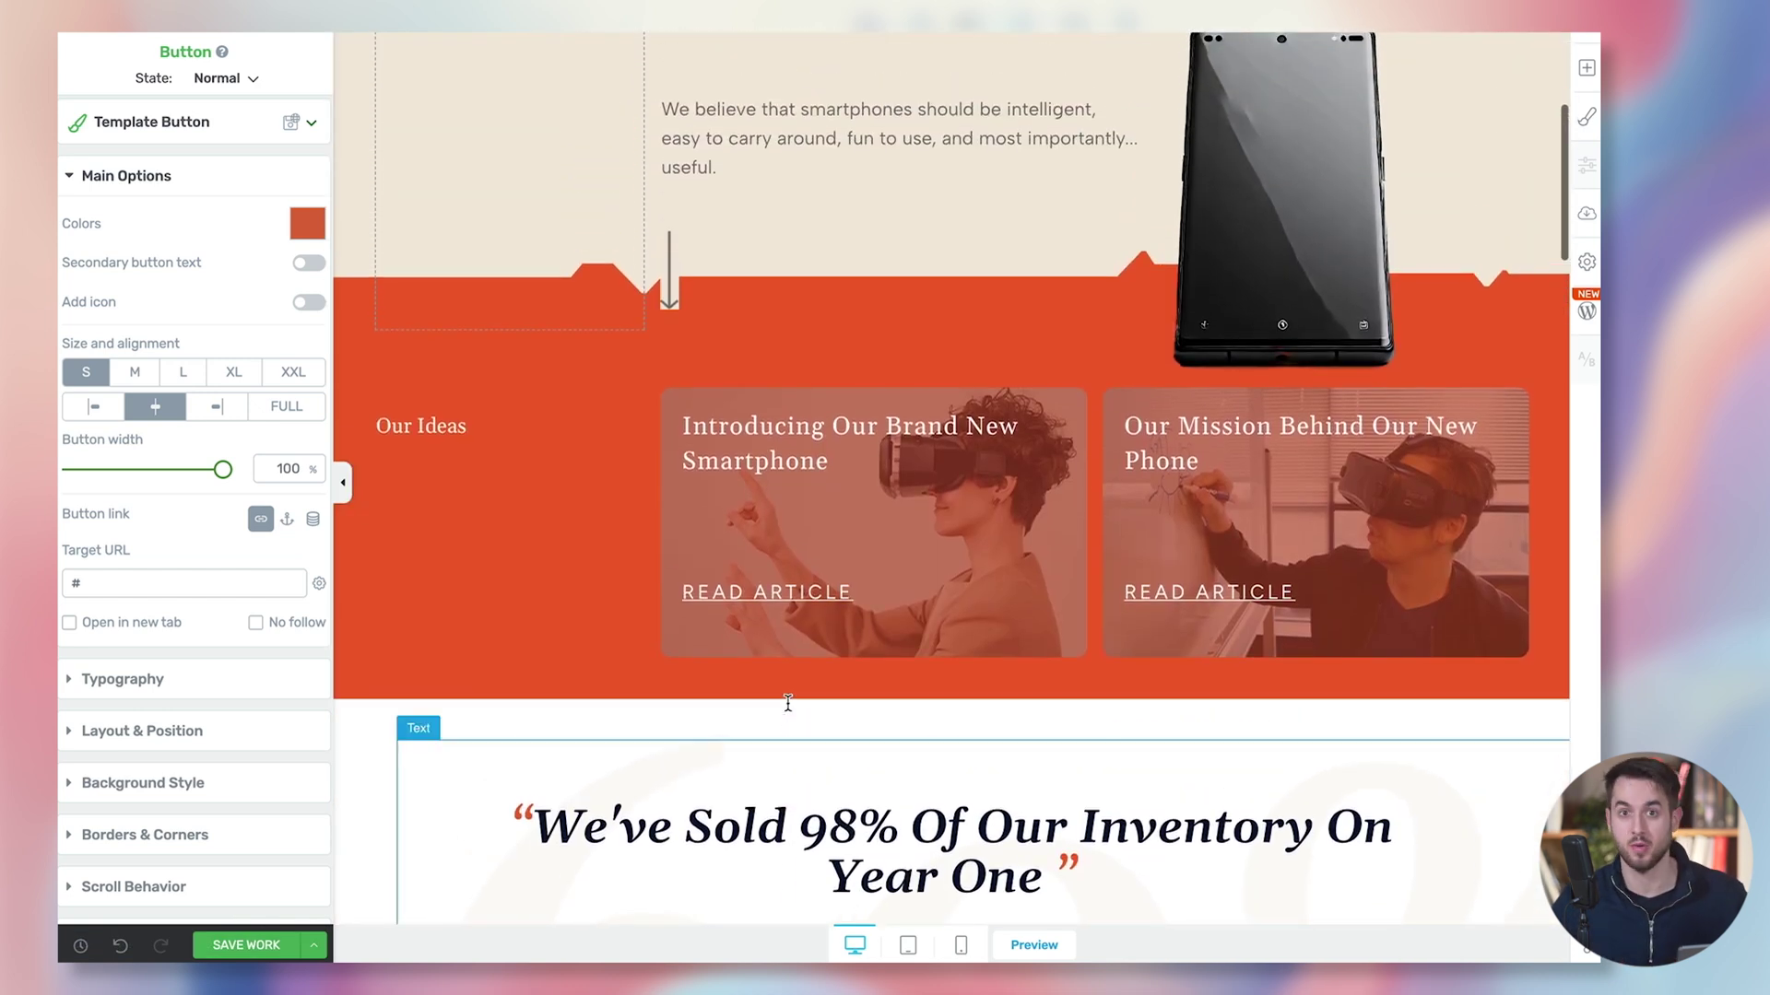